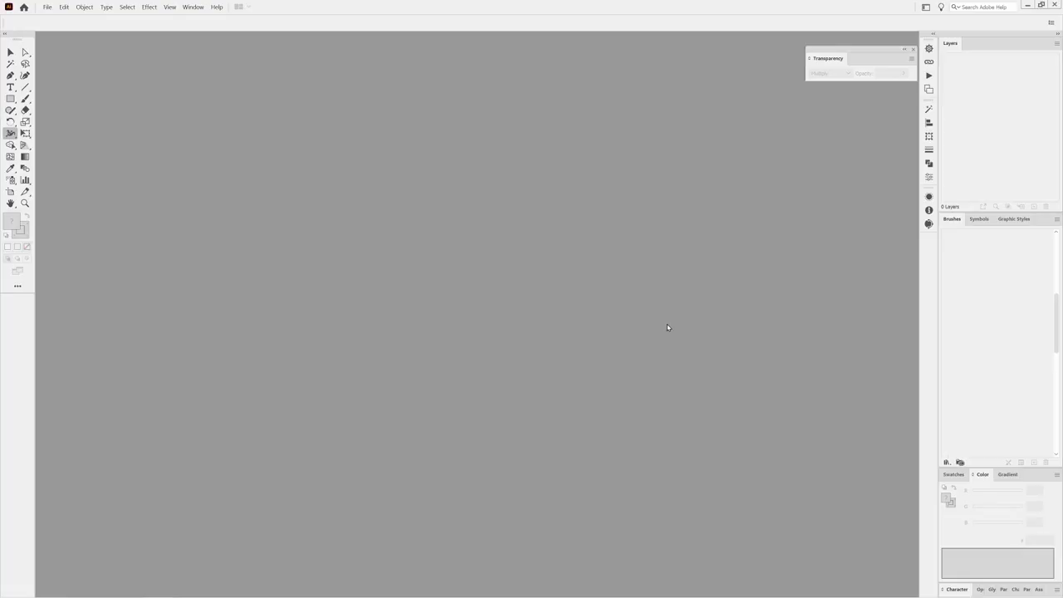
Create a new blank document from the Custom 340 × 210 mm preset.
left_click(47, 8)
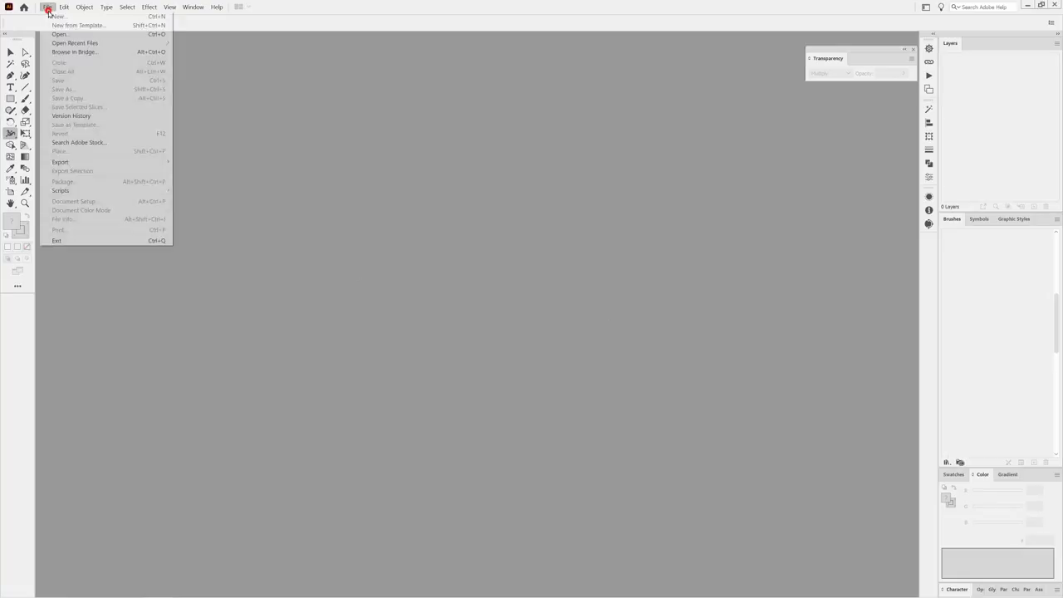
left_click(54, 18)
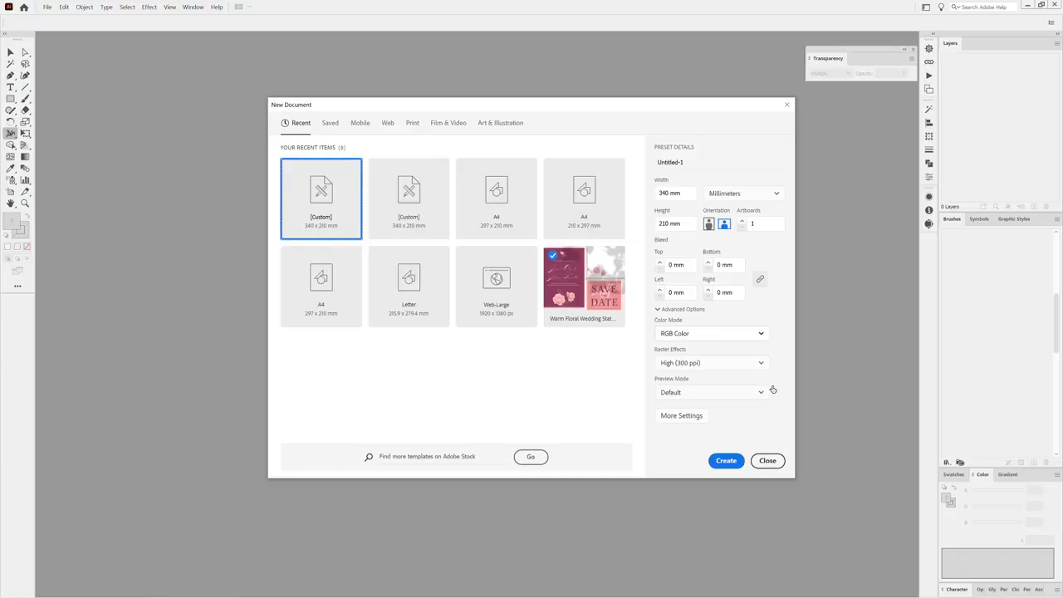
left_click(727, 461)
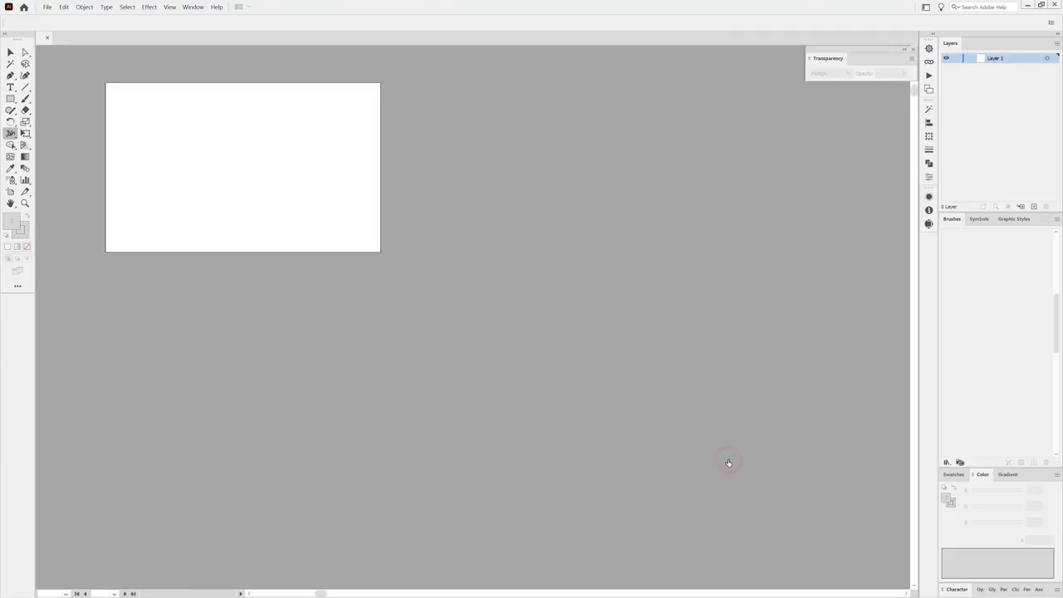
Switch to the Selection tool and bring up the Dagubi Stamps Washes brush library.
key("v")
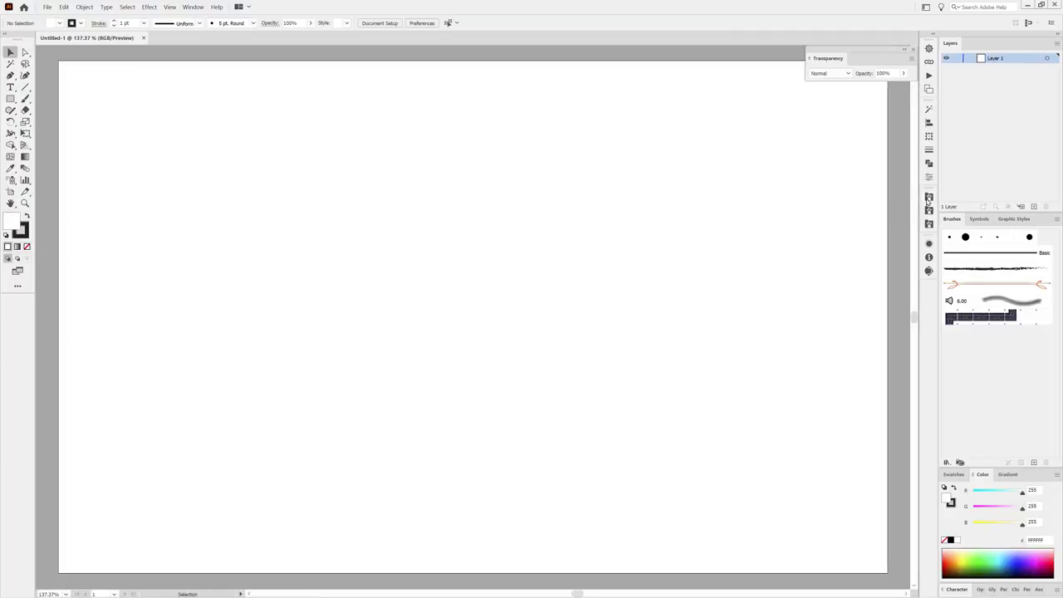
left_click(928, 198)
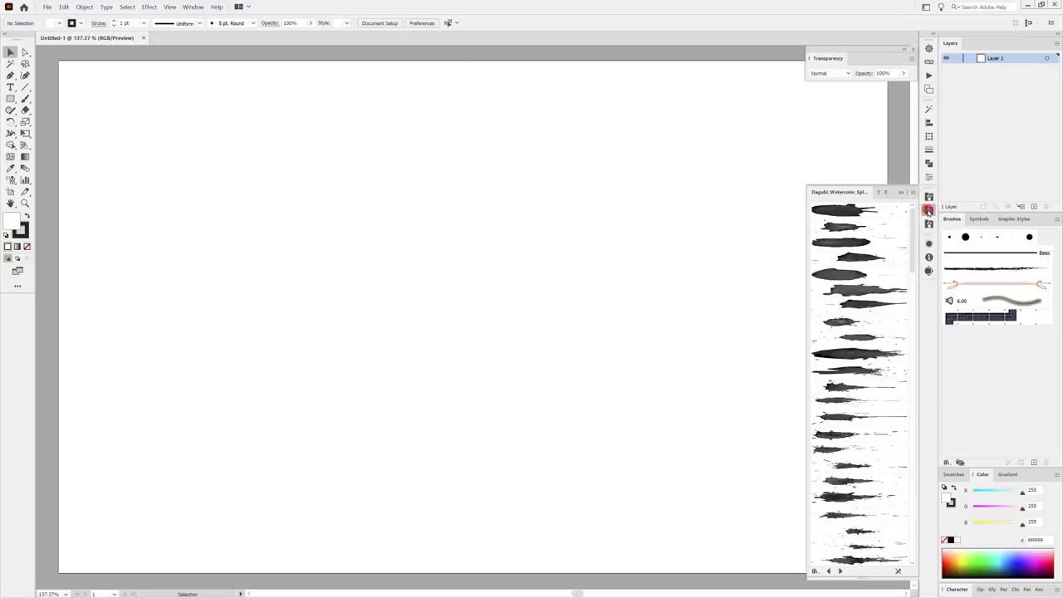
left_click(928, 211)
left_click(929, 224)
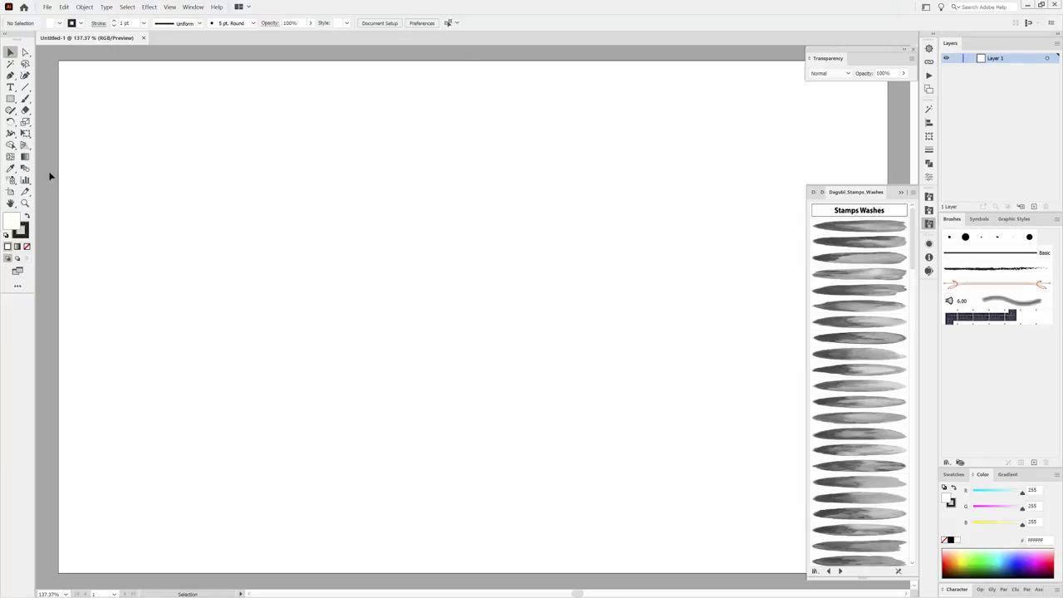
Set the Paintbrush fidelity near Smooth and scroll down the Stamps Washes brush list.
left_click_drag(26, 100, 51, 101)
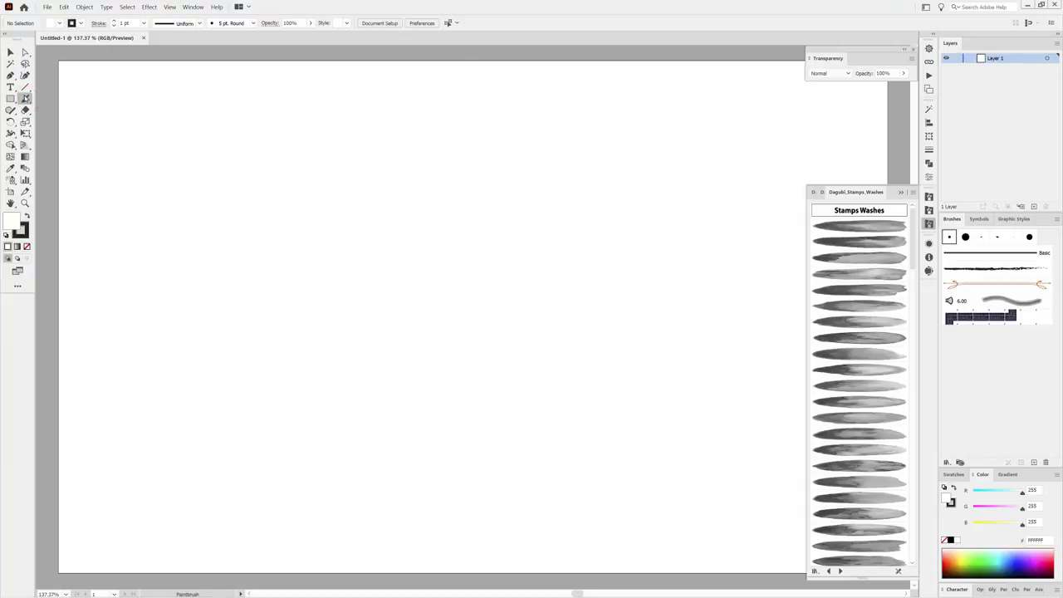
double_click(25, 98)
left_click_drag(525, 221, 547, 206)
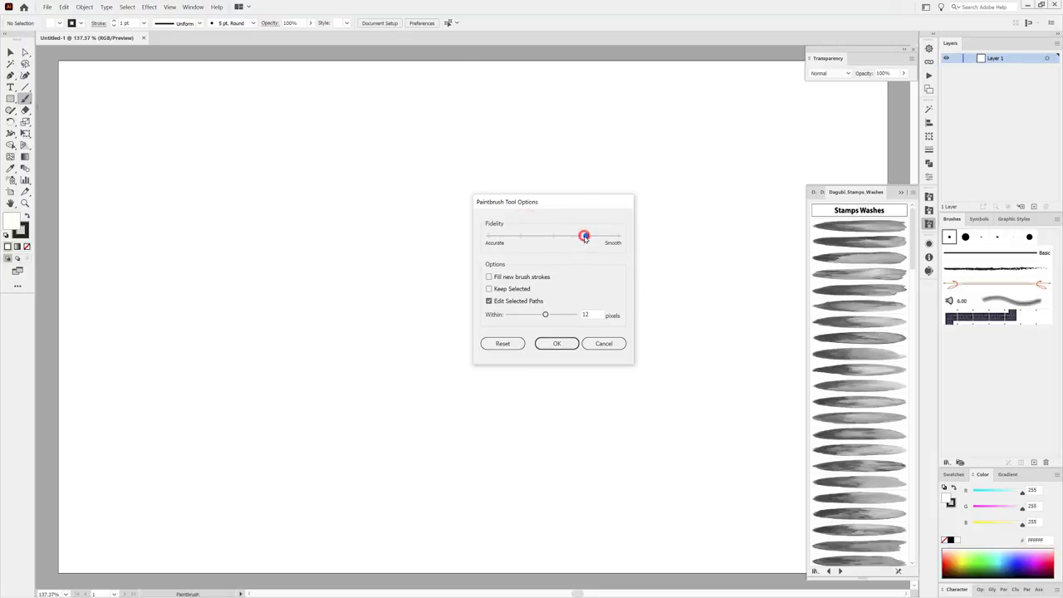
left_click(584, 238)
left_click(556, 343)
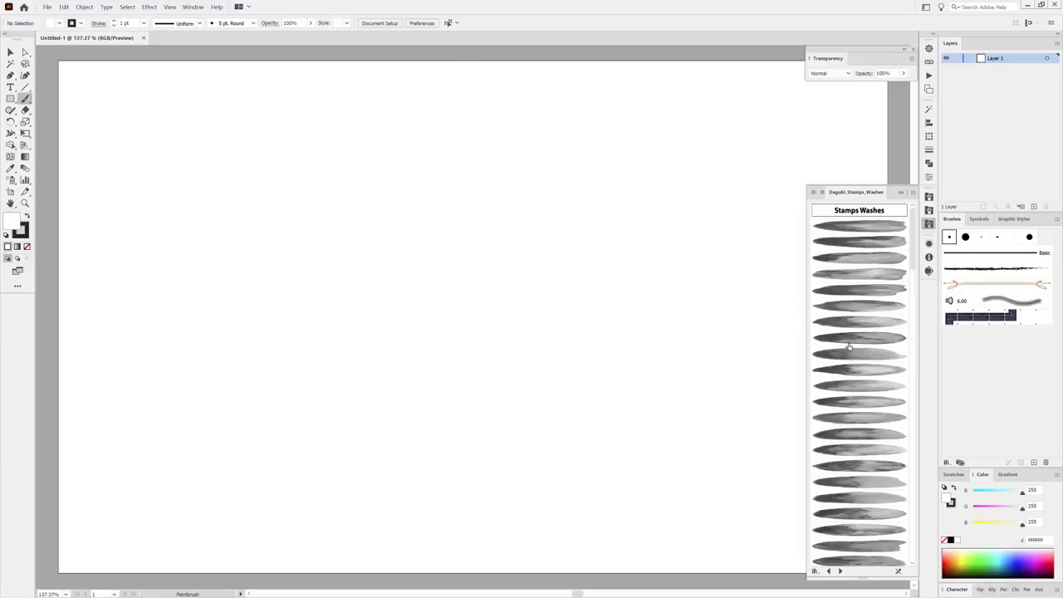
scroll(866, 381, "down", 2)
scroll(868, 378, "down", 3)
scroll(870, 374, "down", 3)
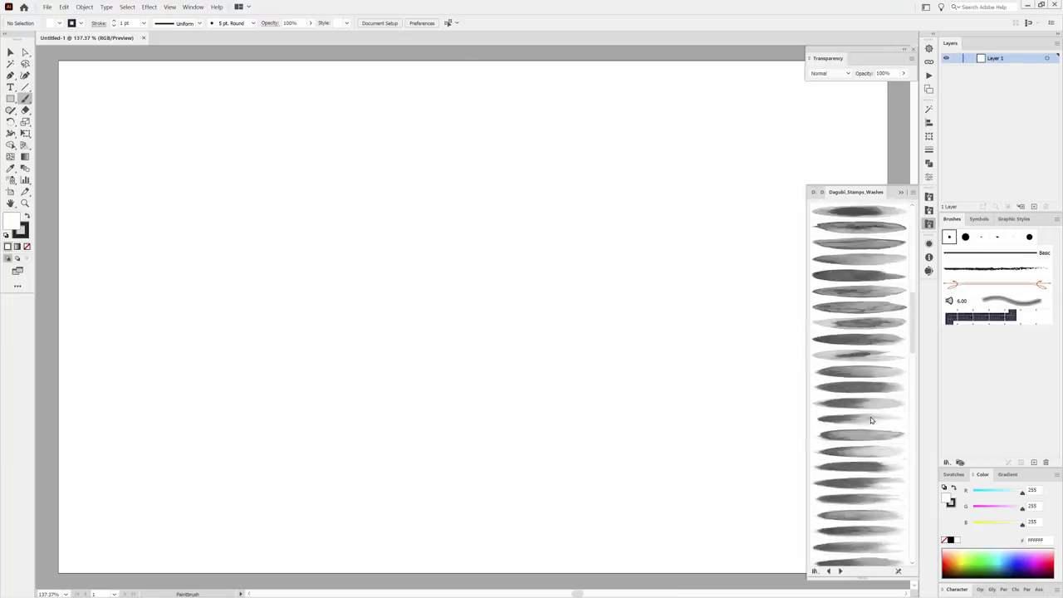
scroll(873, 362, "down", 2)
Paint a horizontal grey Stamps Washes stroke near page centre and check its width profiles.
left_click(851, 313)
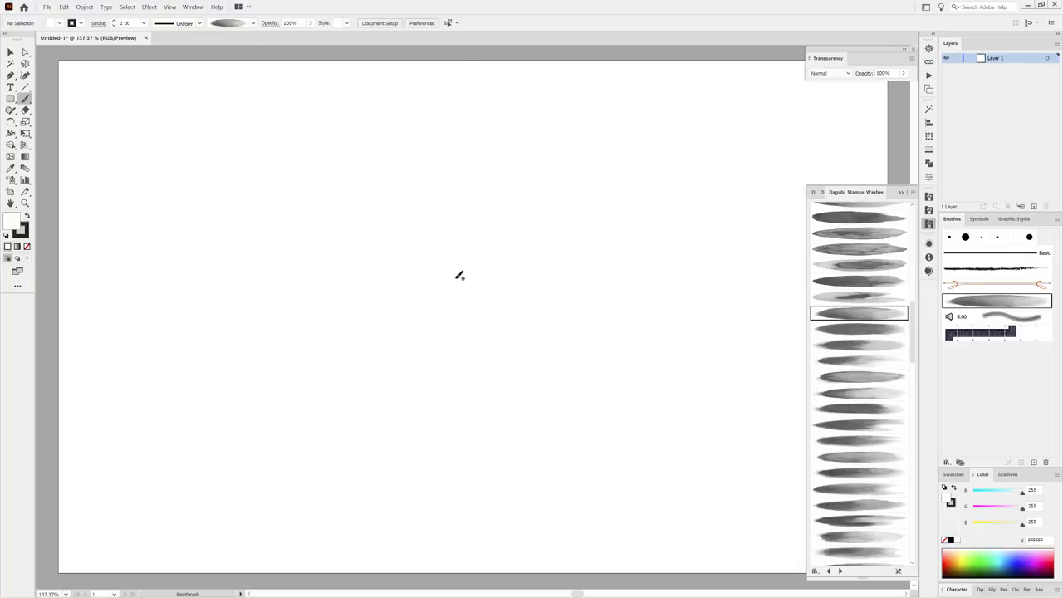
left_click_drag(463, 277, 595, 274)
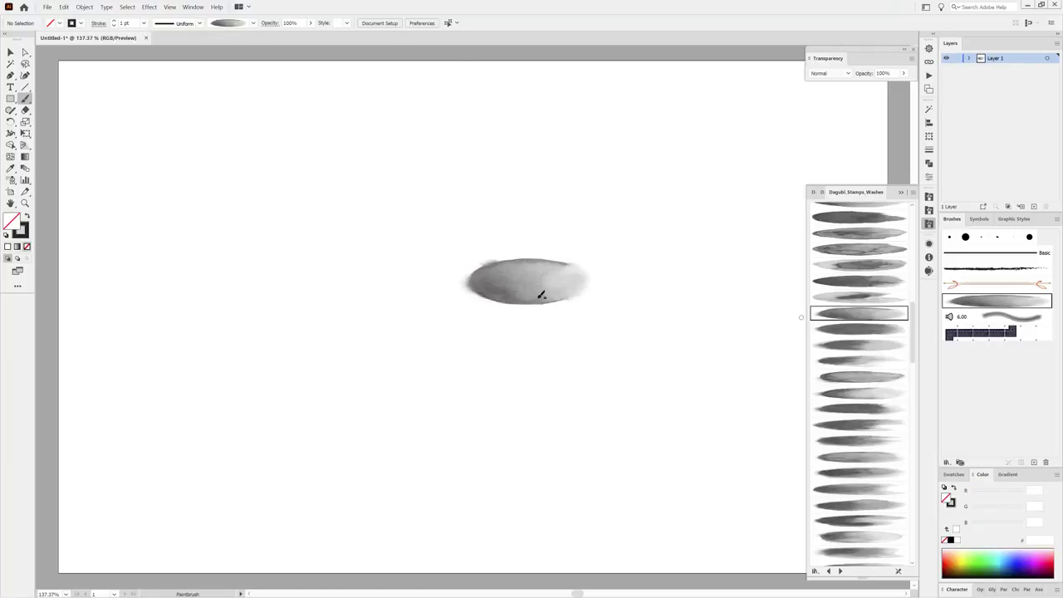
left_click(536, 292, "ctrl")
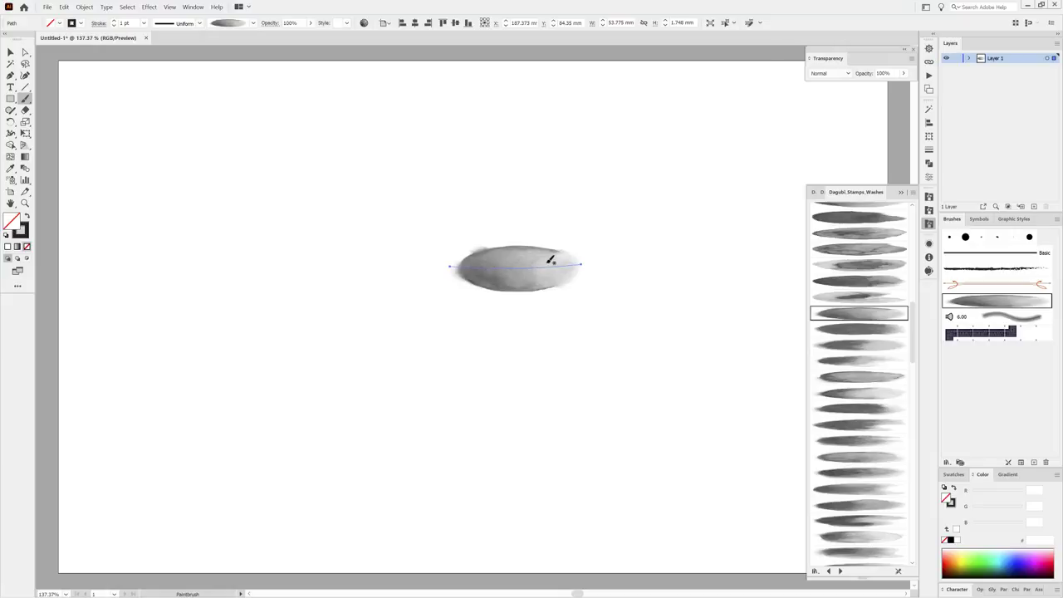
left_click(199, 24)
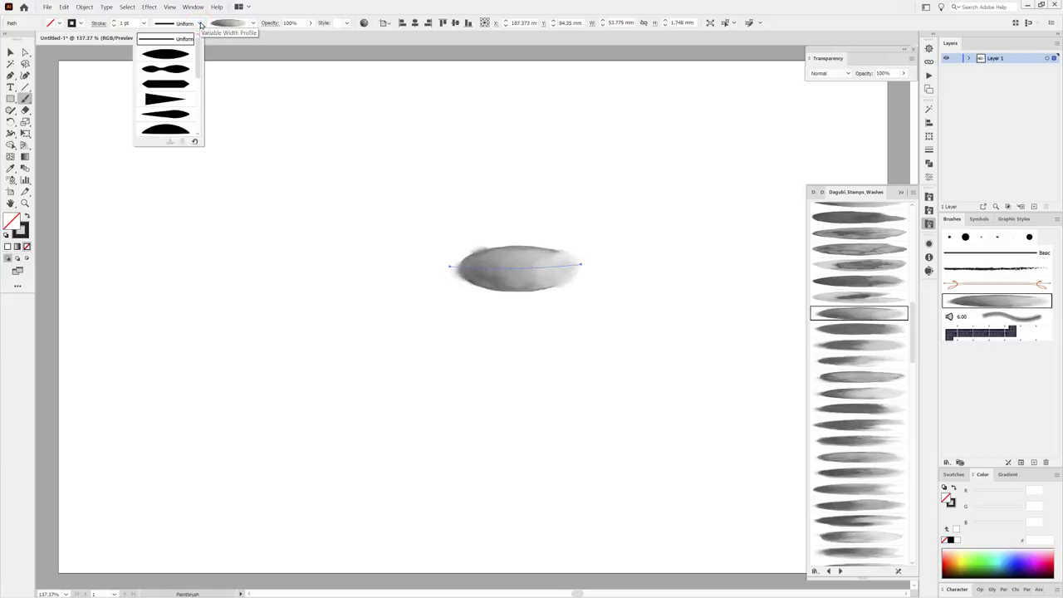
left_click(273, 70)
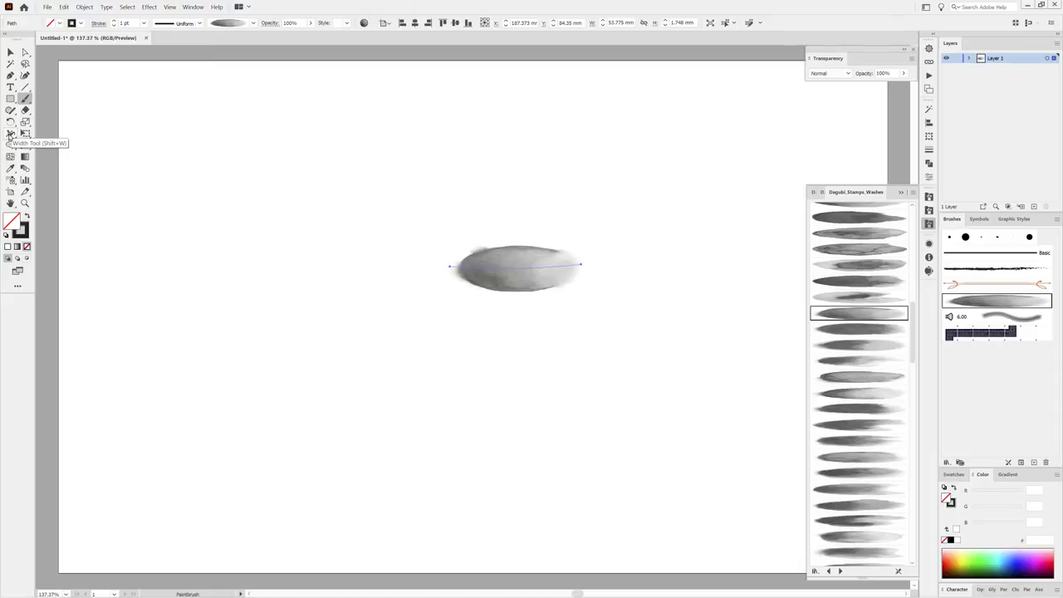
Zoom in and use the Width tool to widen the stroke's middle and taper its left end.
left_click(10, 133)
scroll(498, 307, "up", 1)
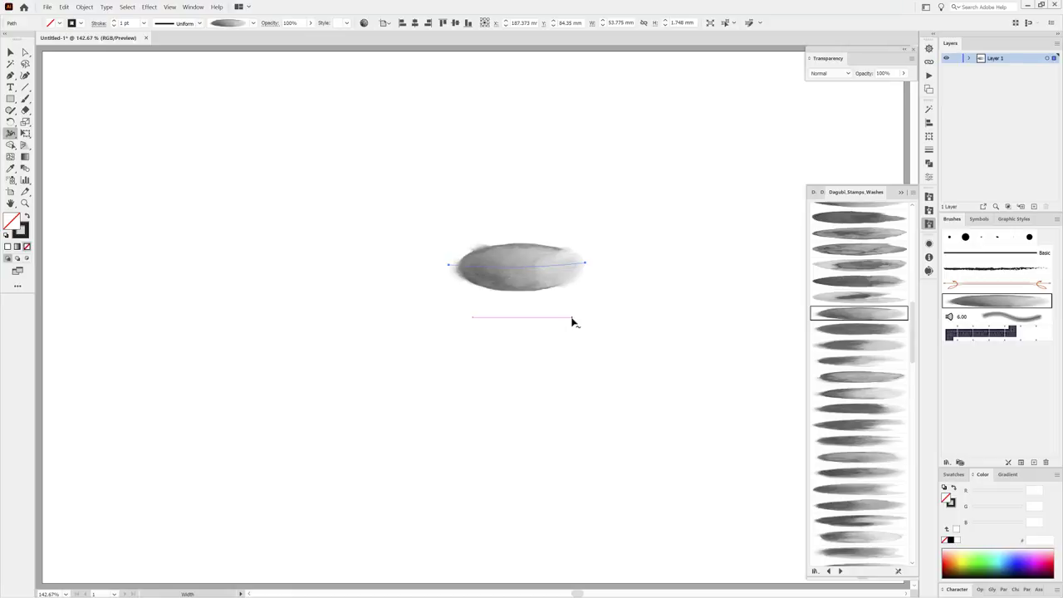
key("ctrl+space")
left_click_drag(548, 280, 659, 354)
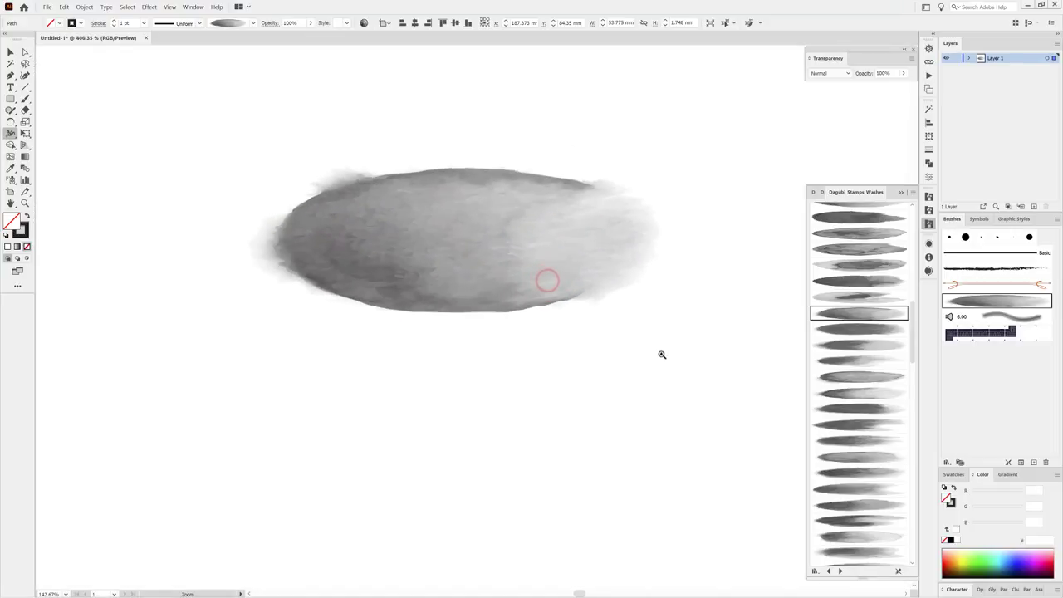
mouse_move(399, 244)
left_mouse_down()
mouse_move(469, 328)
mouse_move(463, 337)
left_mouse_up()
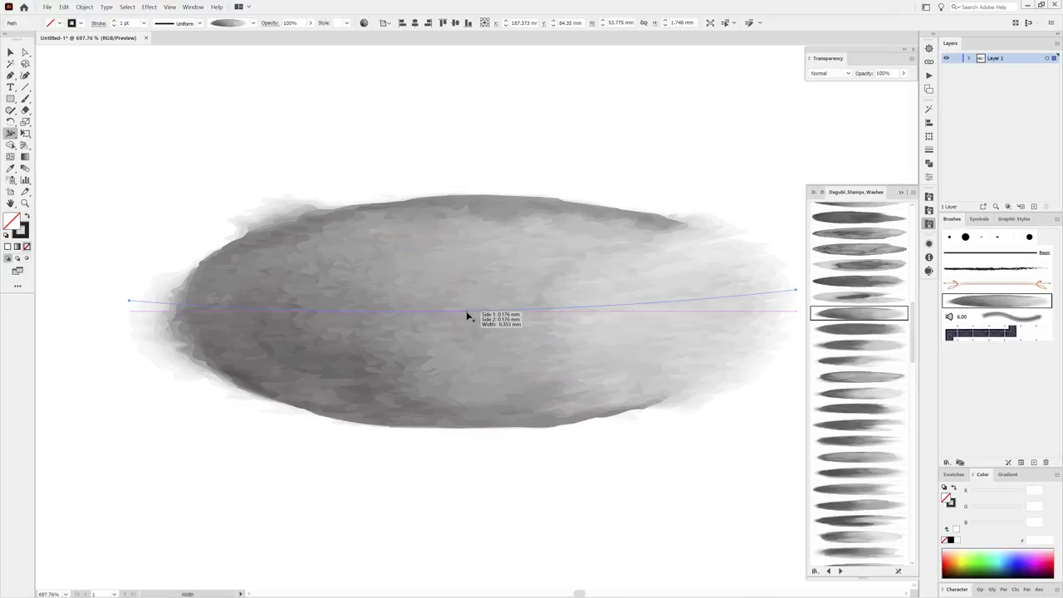
left_click_drag(466, 314, 466, 450)
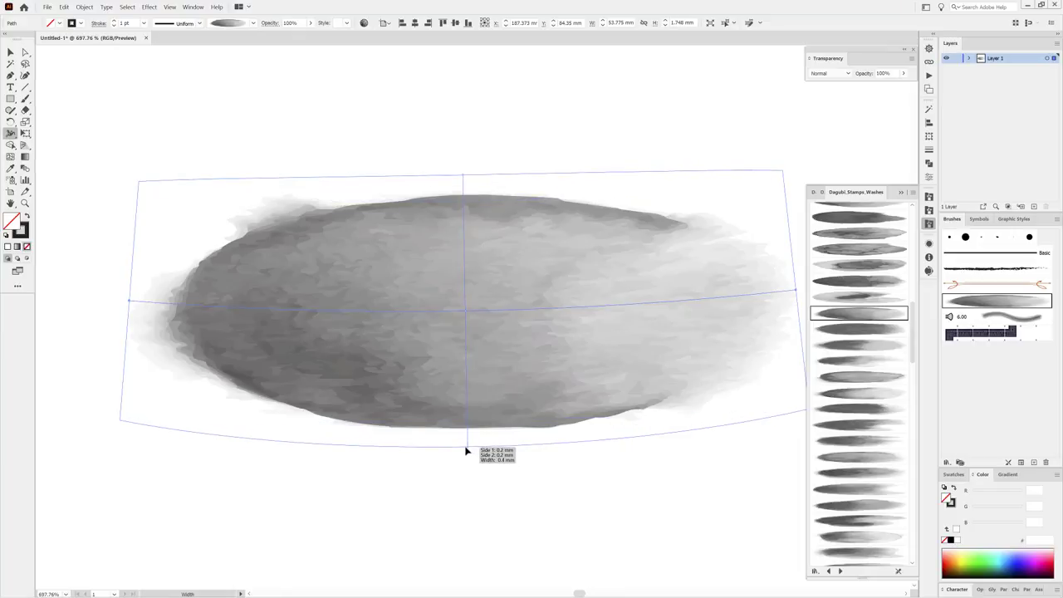
left_click_drag(465, 450, 464, 446)
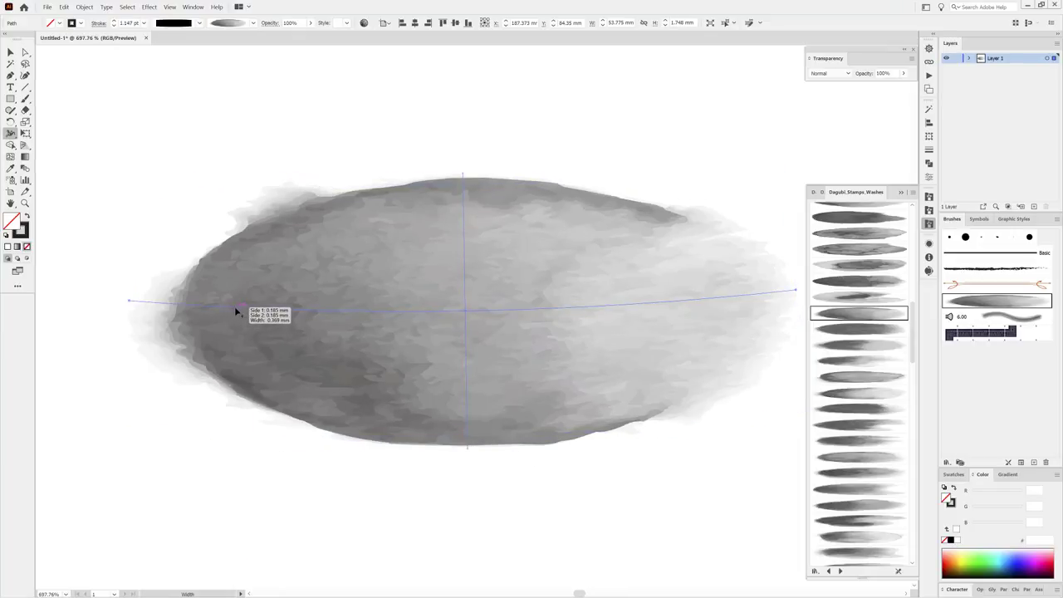
left_click_drag(236, 311, 233, 361)
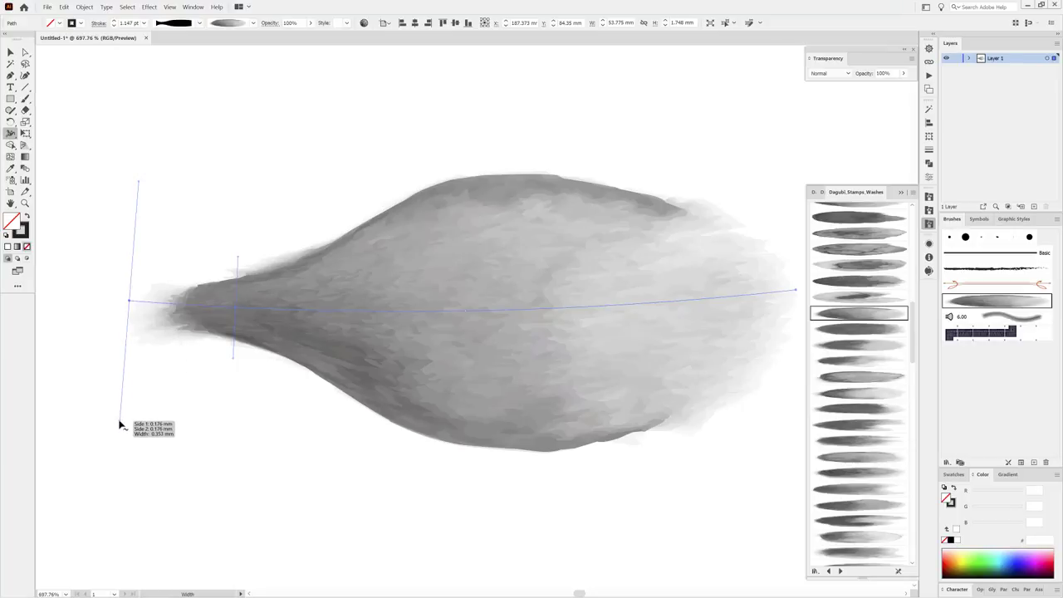
left_click_drag(119, 423, 121, 403)
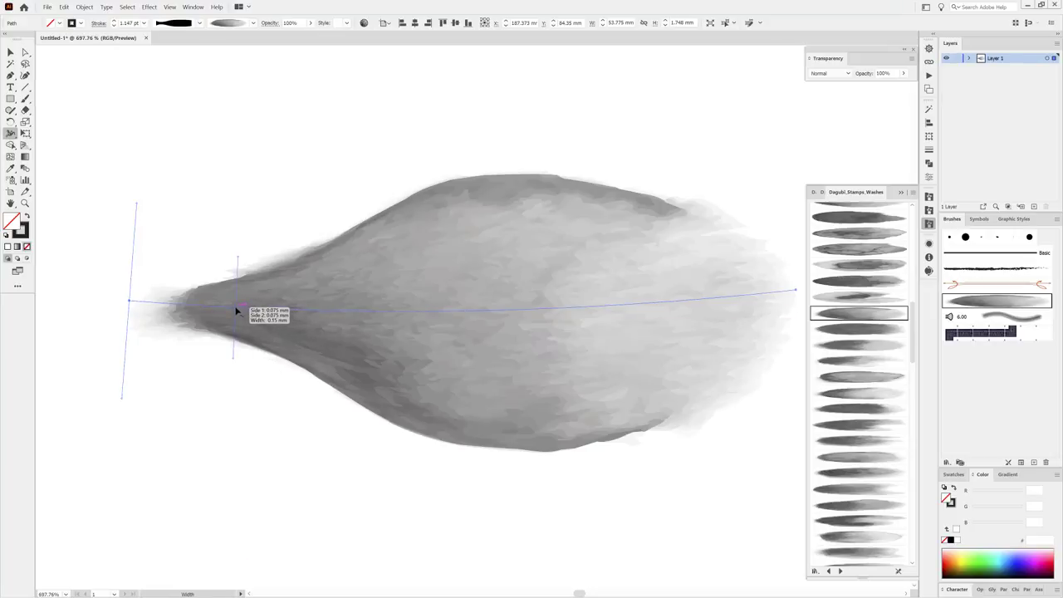
left_click_drag(236, 309, 252, 312)
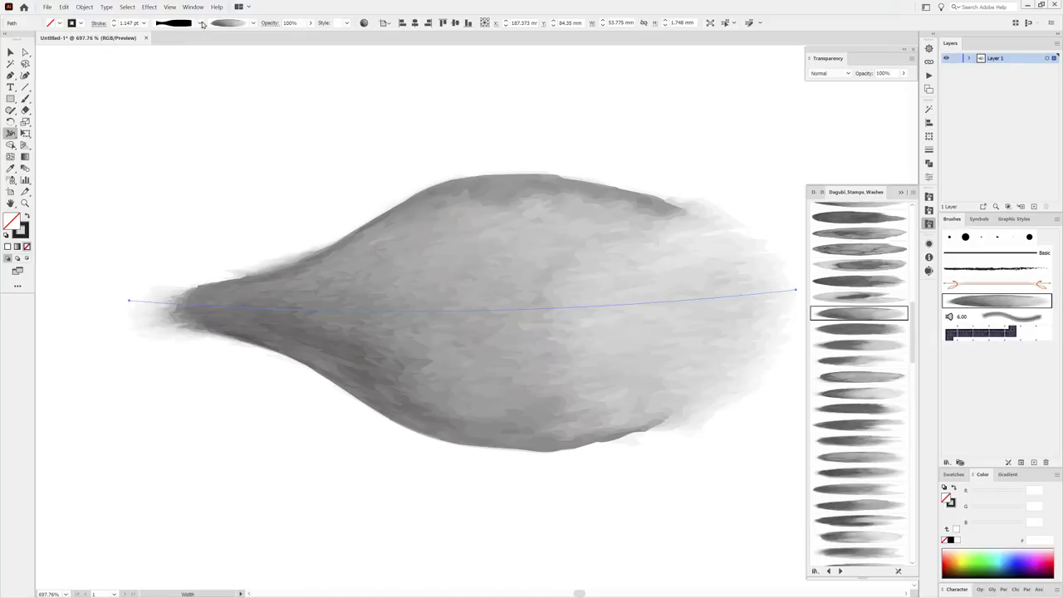
Save the stroke shape as the width profile 'Leaf', fit the page, and delete the stroke.
left_click(200, 24)
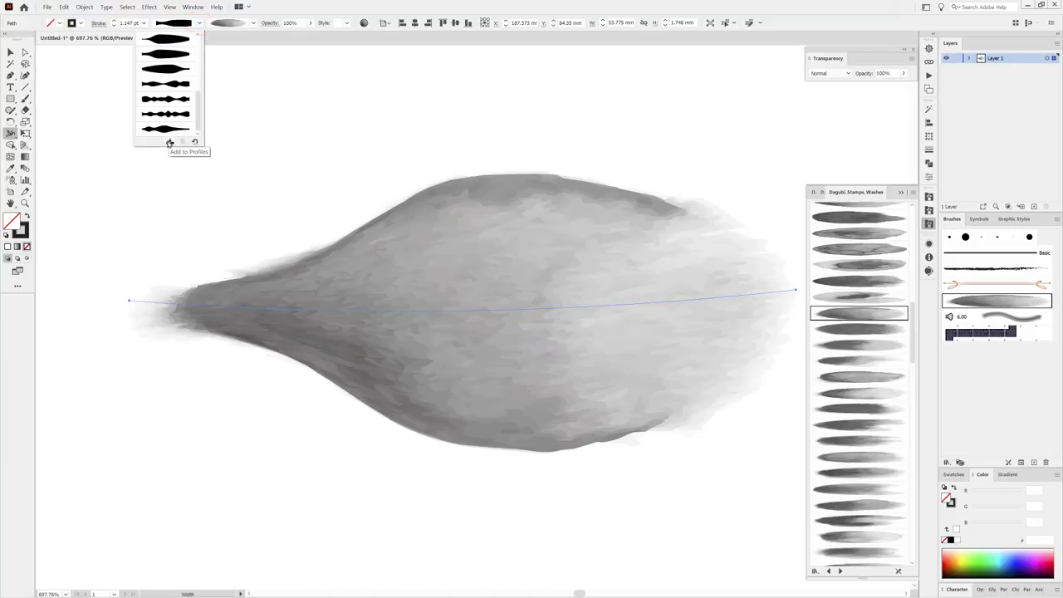
left_click(169, 142)
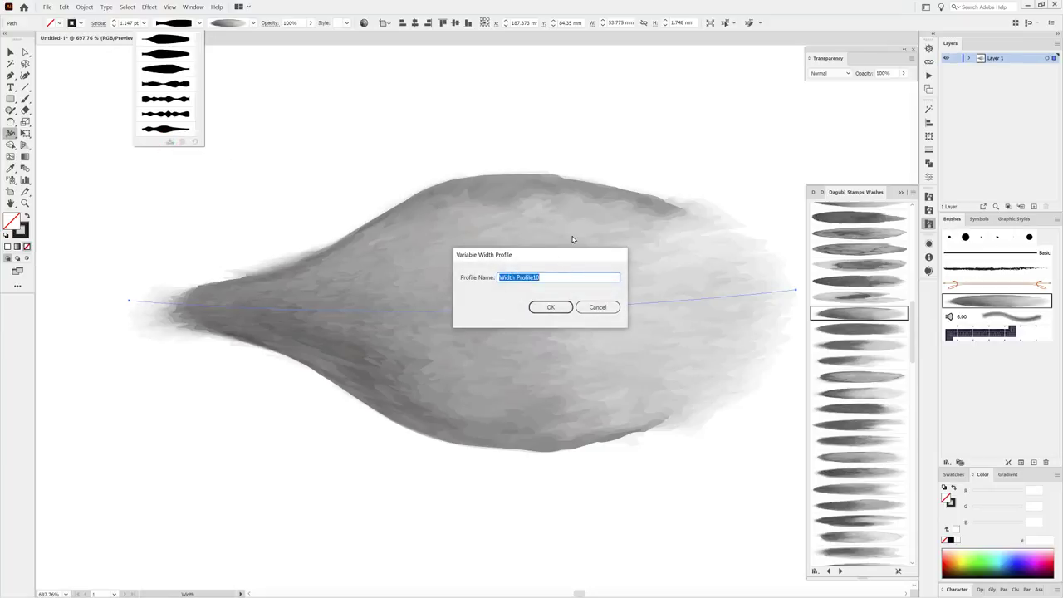
type("Leaf")
left_click(551, 307)
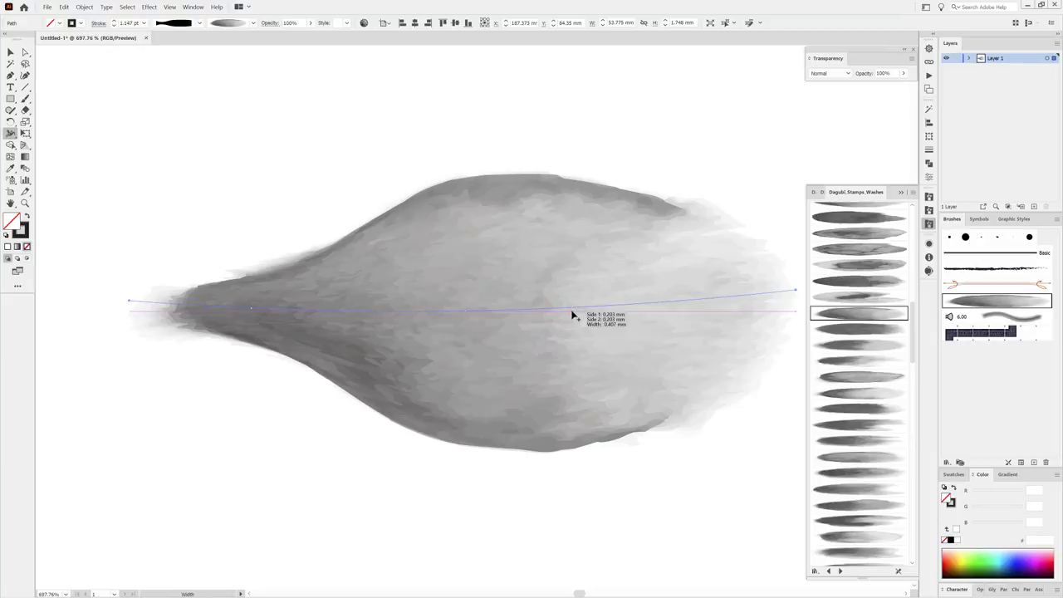
key("ctrl+0")
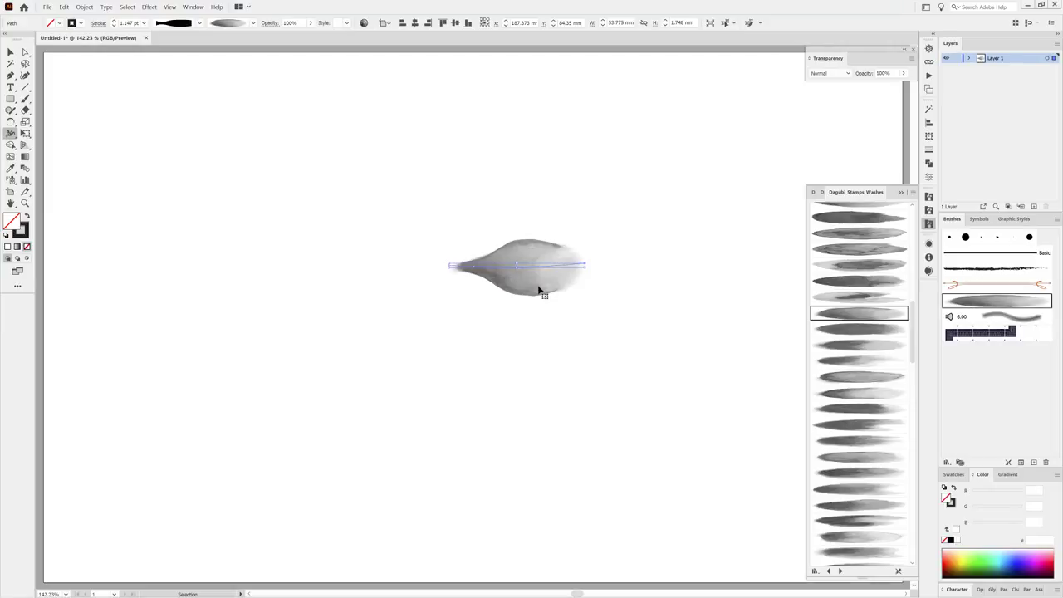
key("Delete")
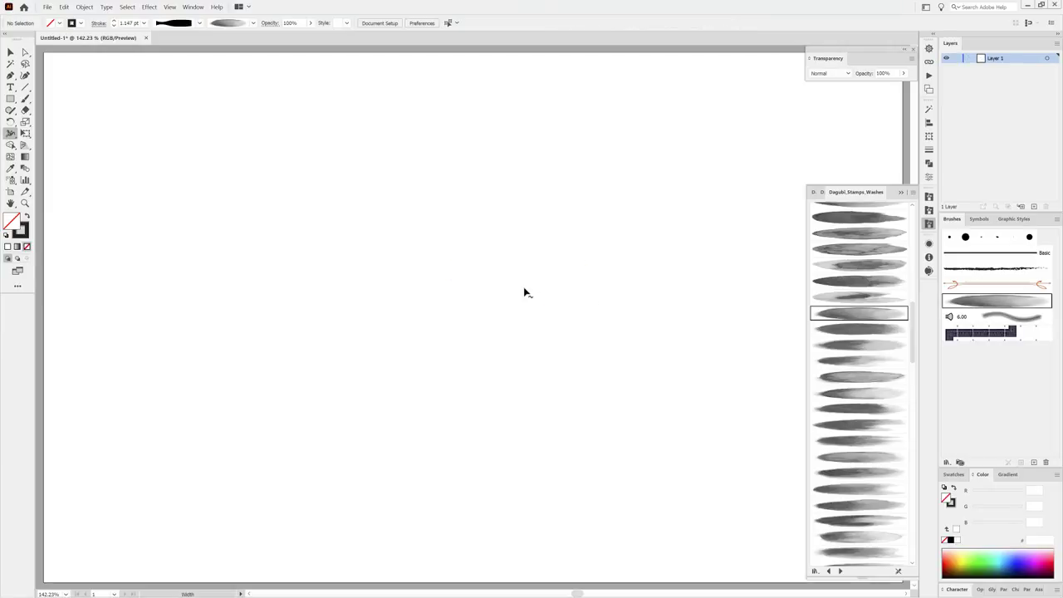
Set the stroke colour to crimson red (R 230, G 0, B 27) and select the Paintbrush.
left_click(954, 504)
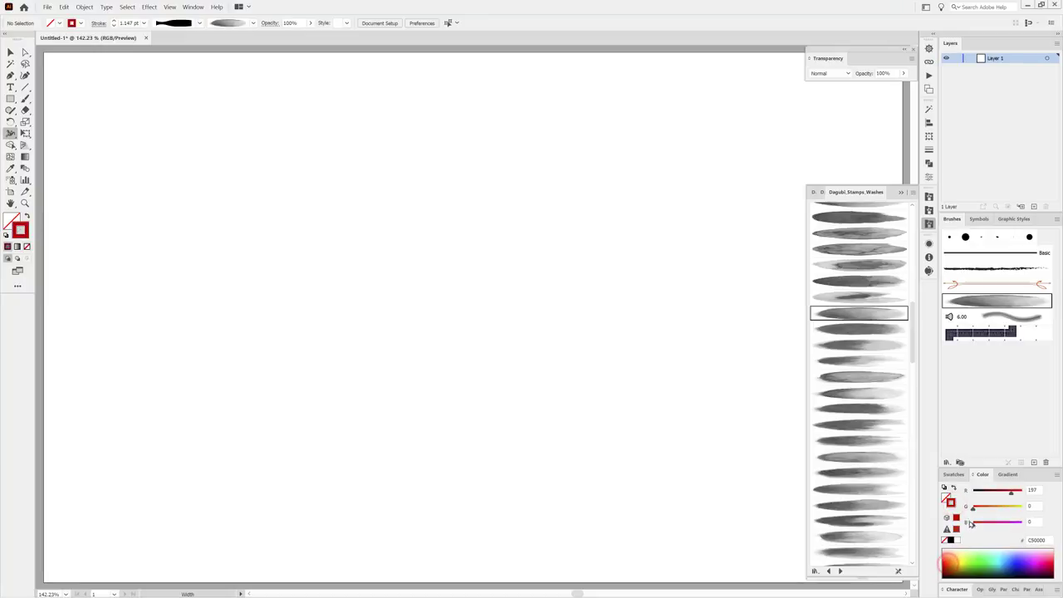
left_click_drag(970, 523, 1018, 496)
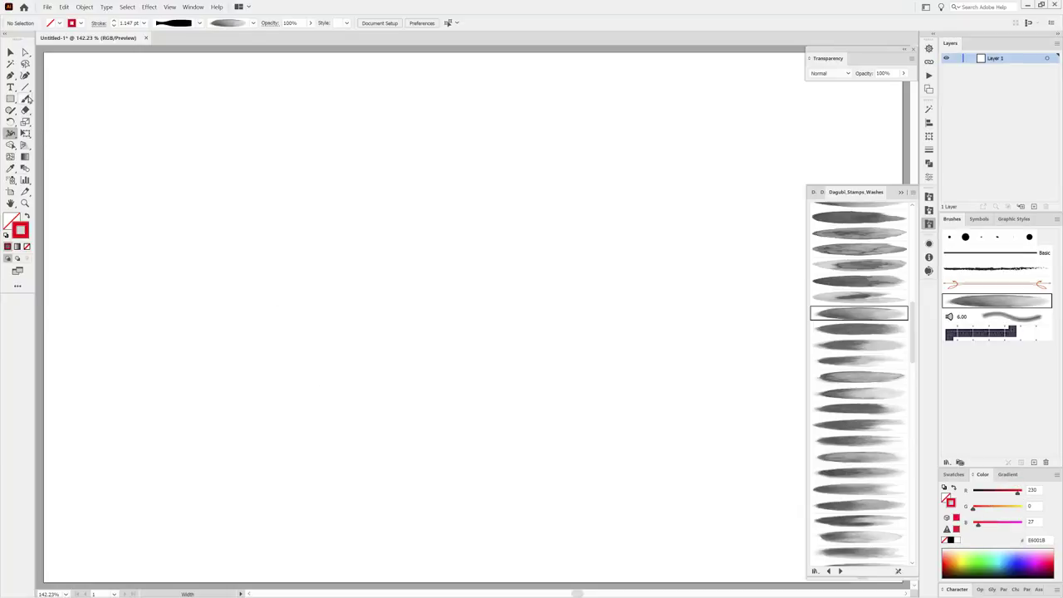
left_click(25, 98)
Paint an upright pink petal, then a second angled up-right with another wash brush.
left_click_drag(485, 301, 496, 197)
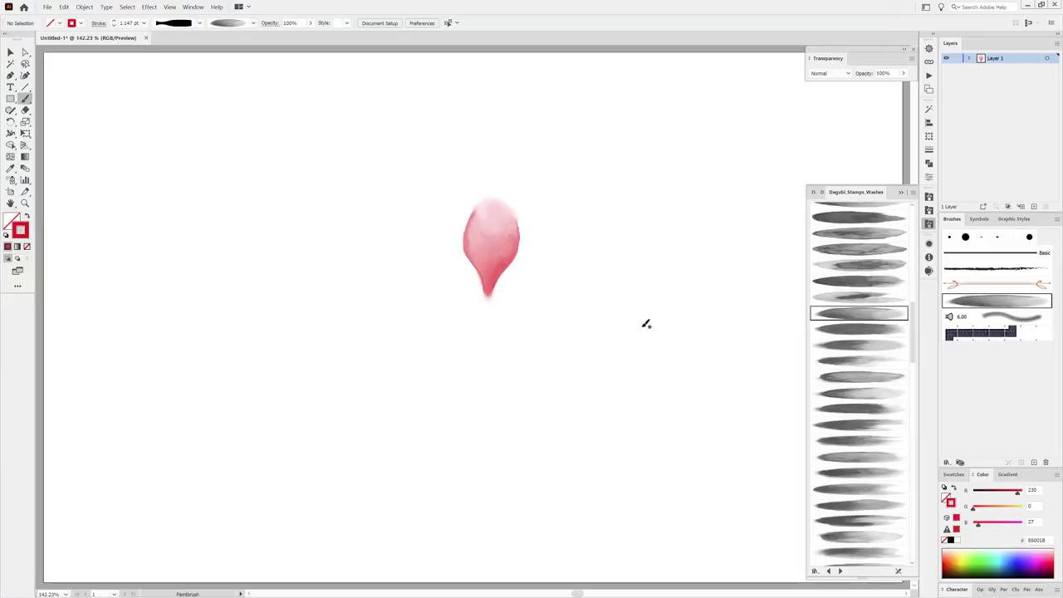
left_click(846, 379)
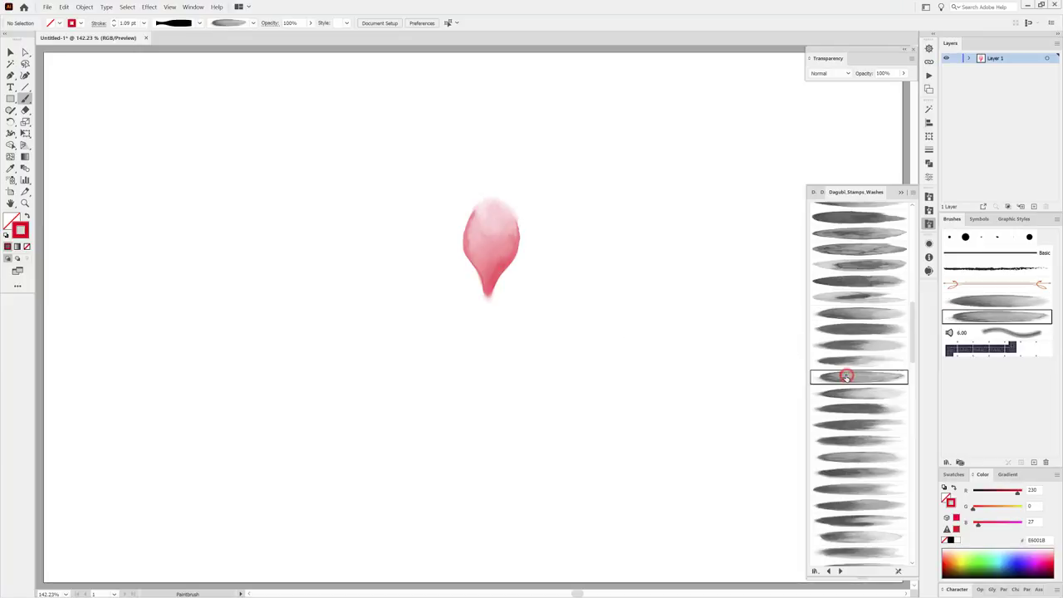
mouse_move(498, 302)
left_mouse_down()
mouse_move(574, 269)
mouse_move(545, 306)
left_mouse_up()
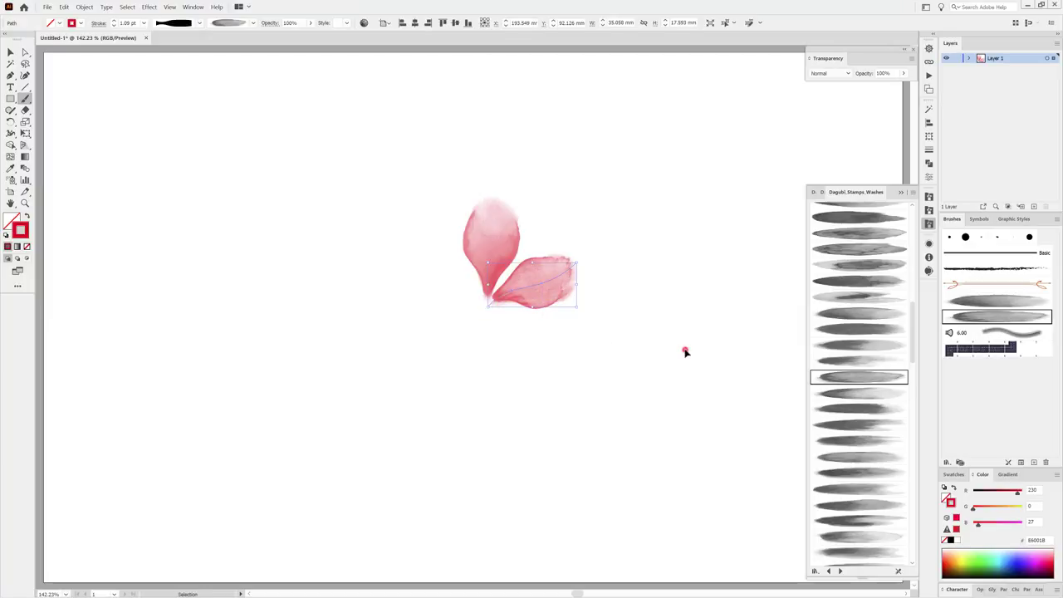
left_click(684, 349)
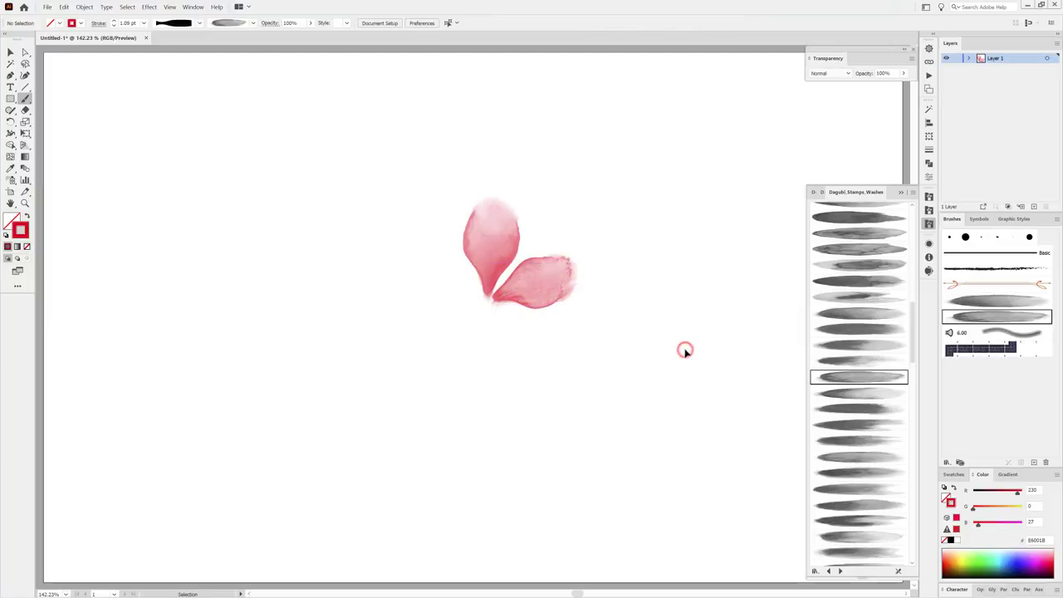
Paint a third petal toward the lower right and move it up-left toward the centre.
left_click(851, 456)
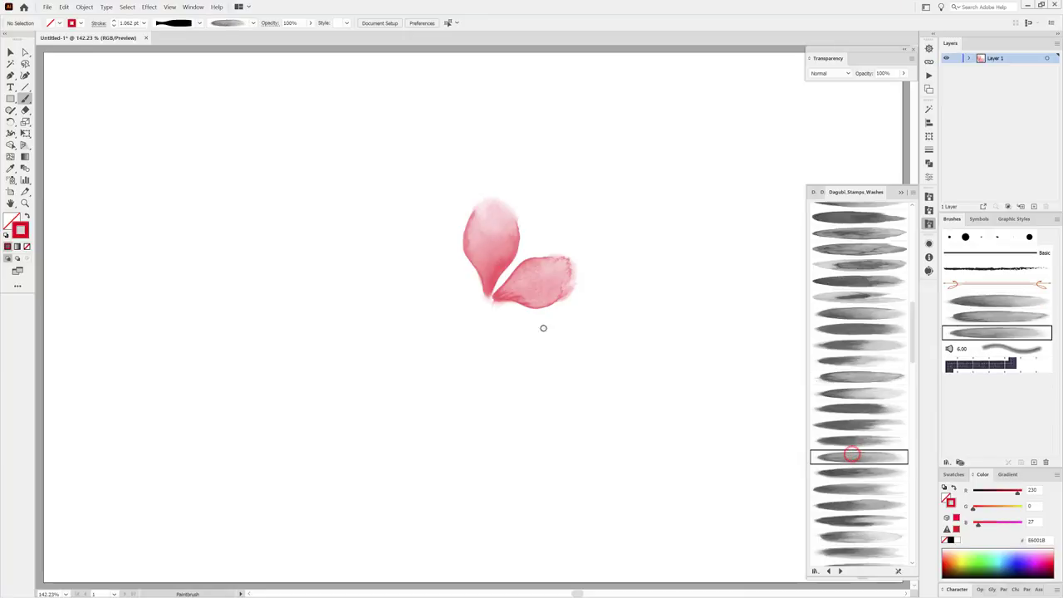
left_click_drag(504, 311, 573, 369)
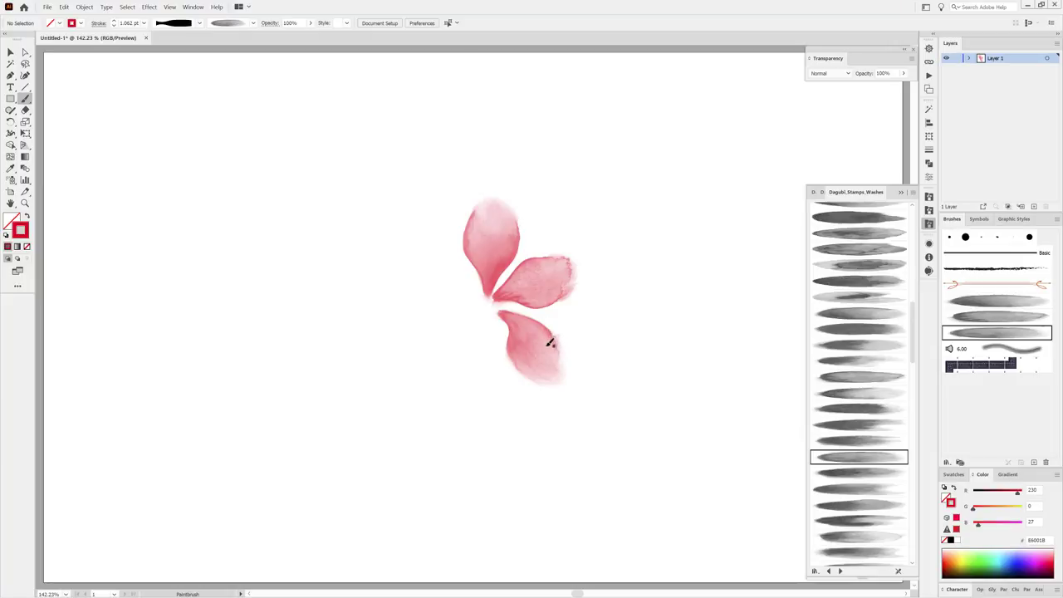
key("v")
left_click(545, 349)
left_click_drag(546, 343, 539, 336)
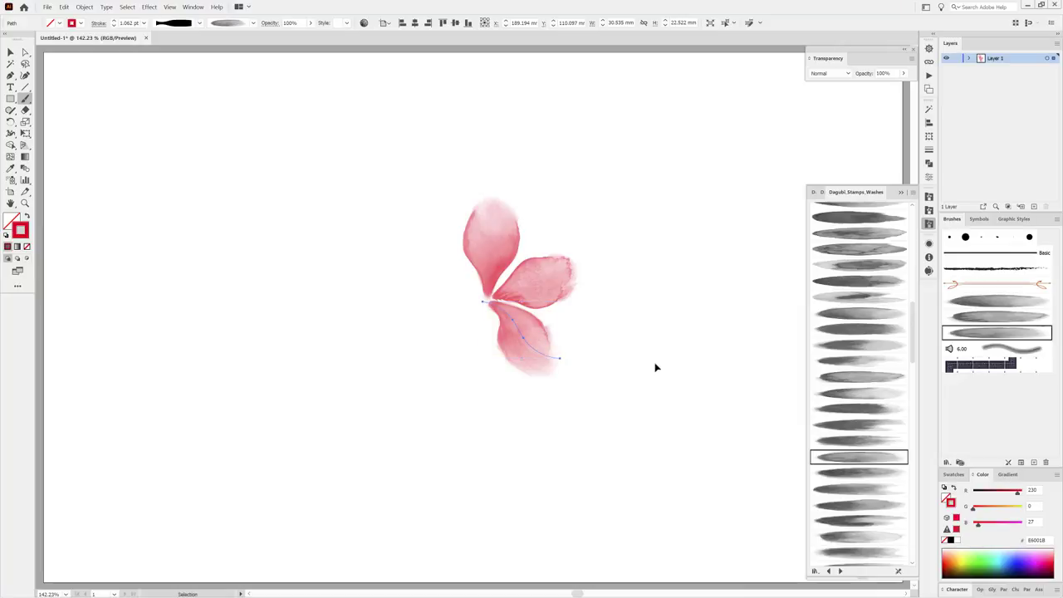
left_click(664, 338, "ctrl")
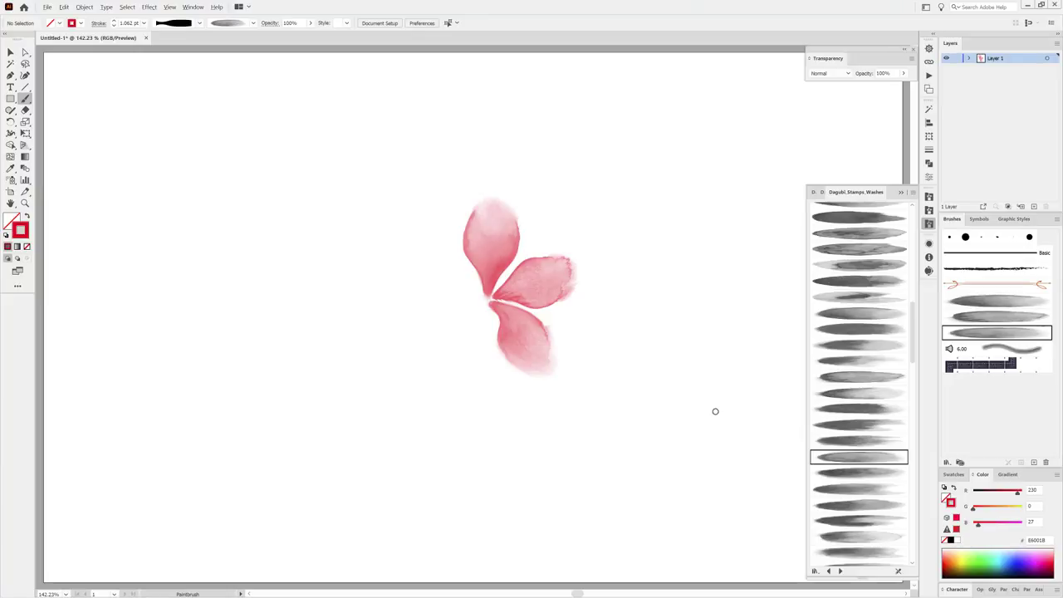
Paint a fourth petal toward the lower left with another wash brush and nudge it into place.
left_click(850, 489)
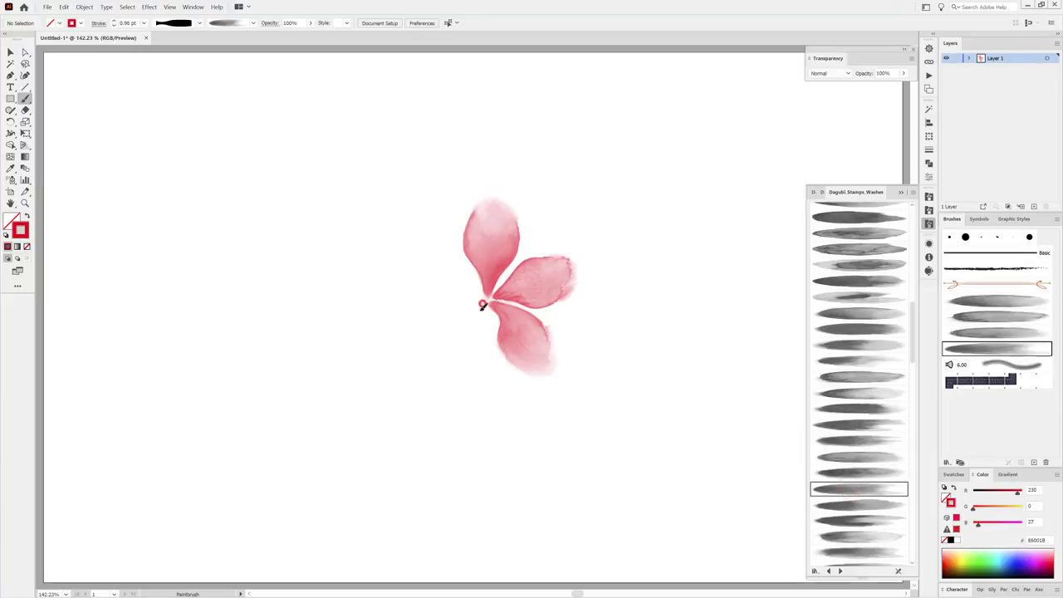
mouse_move(481, 305)
left_mouse_down()
mouse_move(429, 359)
mouse_move(465, 355)
left_mouse_up()
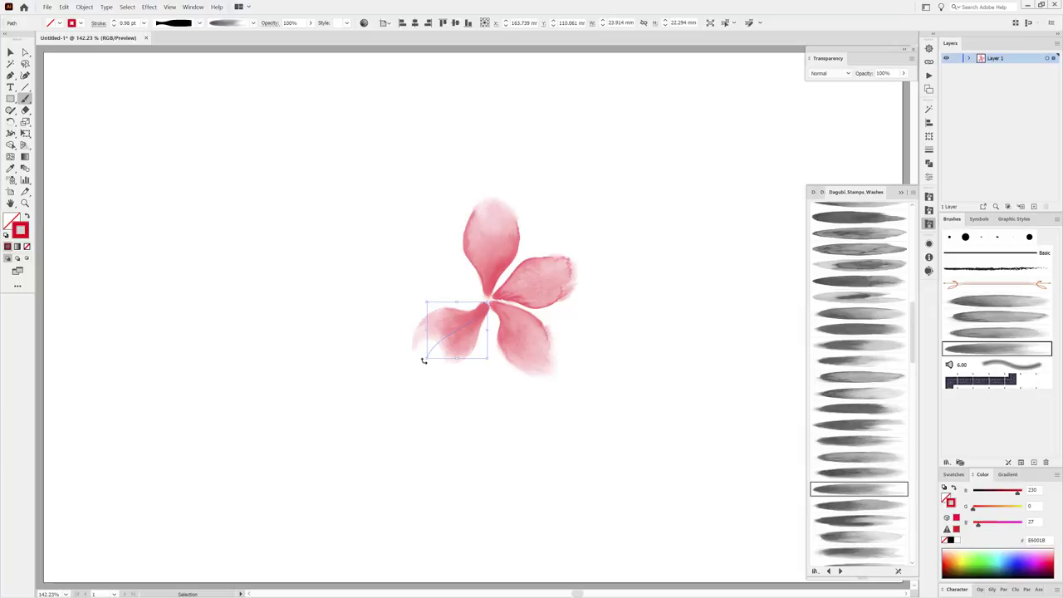
left_click_drag(456, 347, 464, 352)
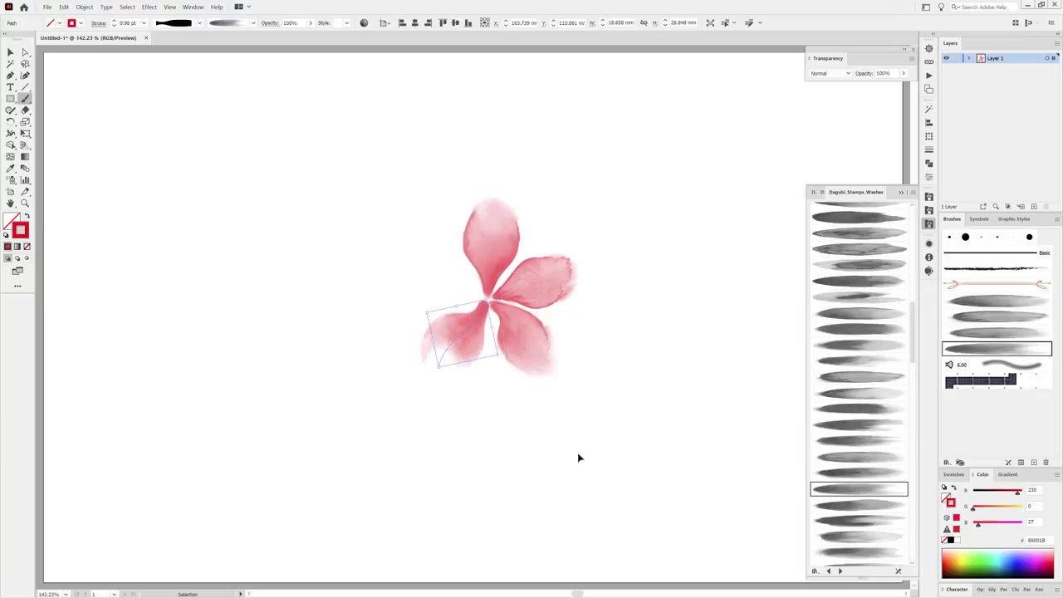
left_click(597, 466, "ctrl")
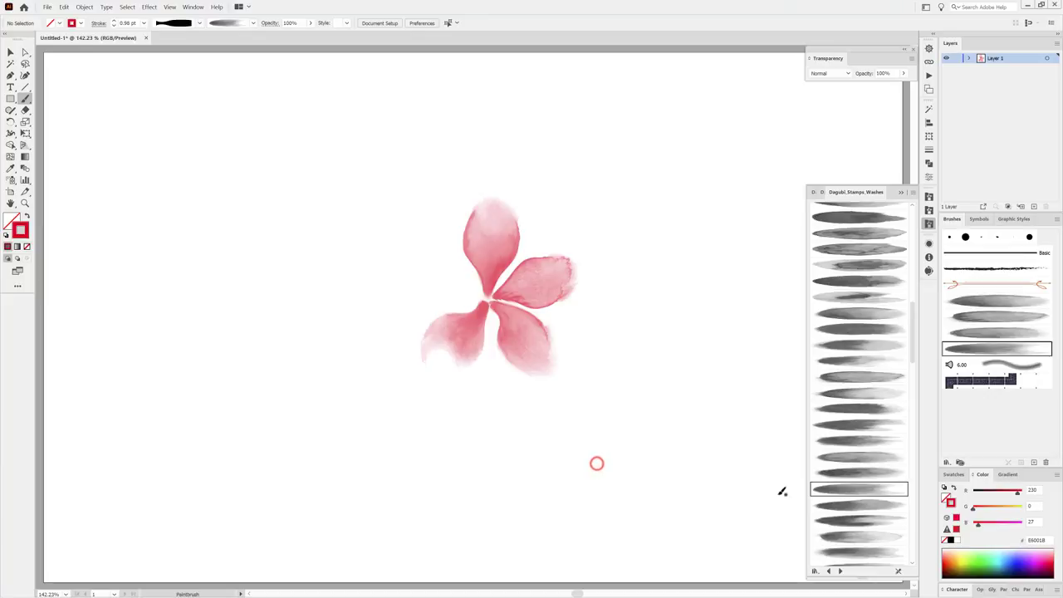
Paint a fifth petal out to the left, adjust it, and marquee-select the whole flower.
left_click(846, 505)
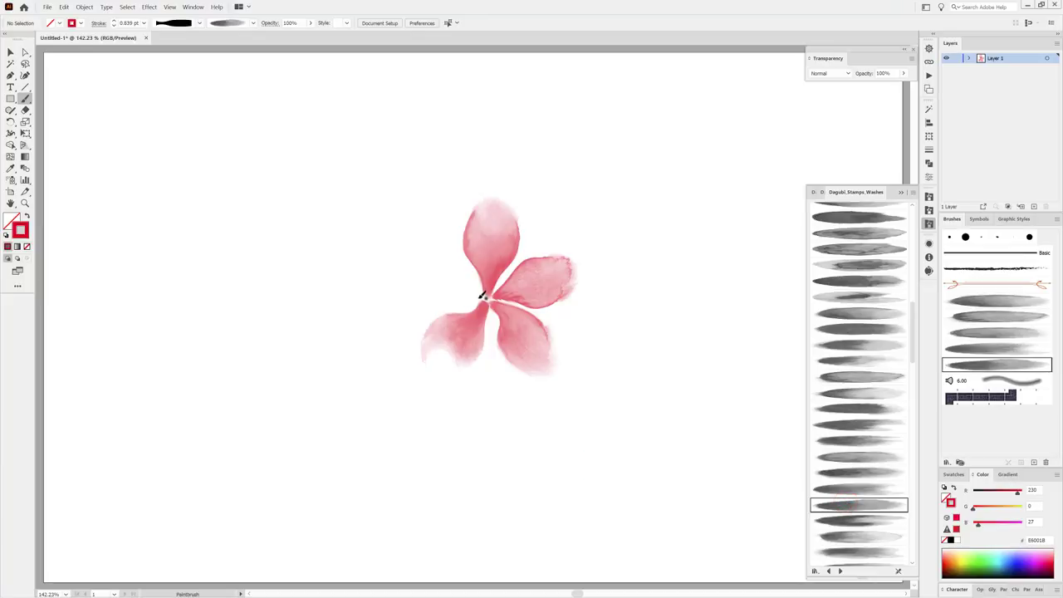
left_click_drag(475, 294, 392, 265)
left_click_drag(426, 296, 438, 299)
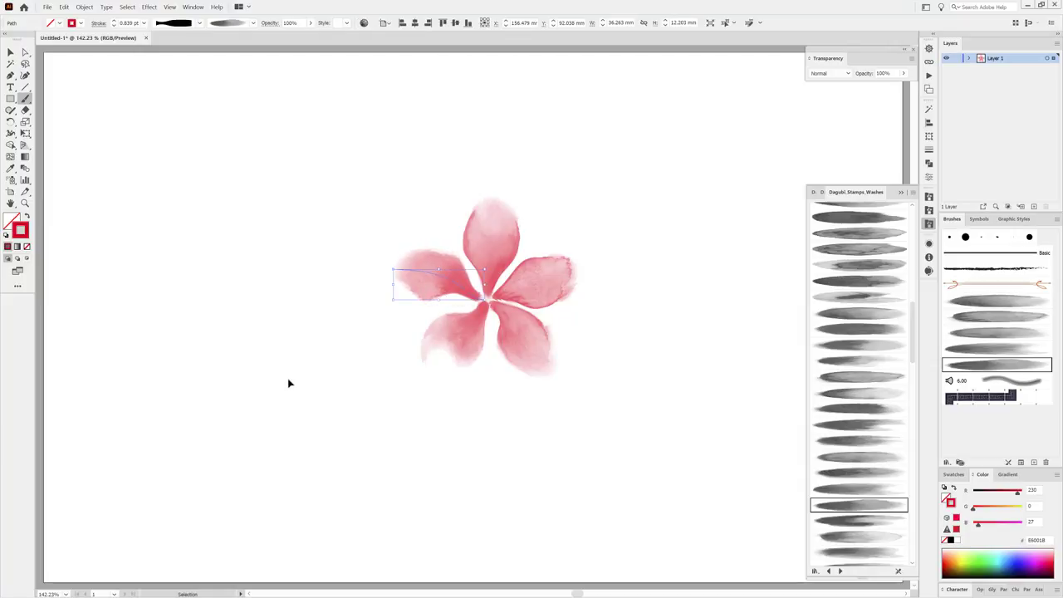
left_click_drag(392, 267, 515, 304)
key("v")
left_click_drag(308, 130, 614, 444)
Set the selected flower's transparency blend mode to Darken, then deselect.
key("b")
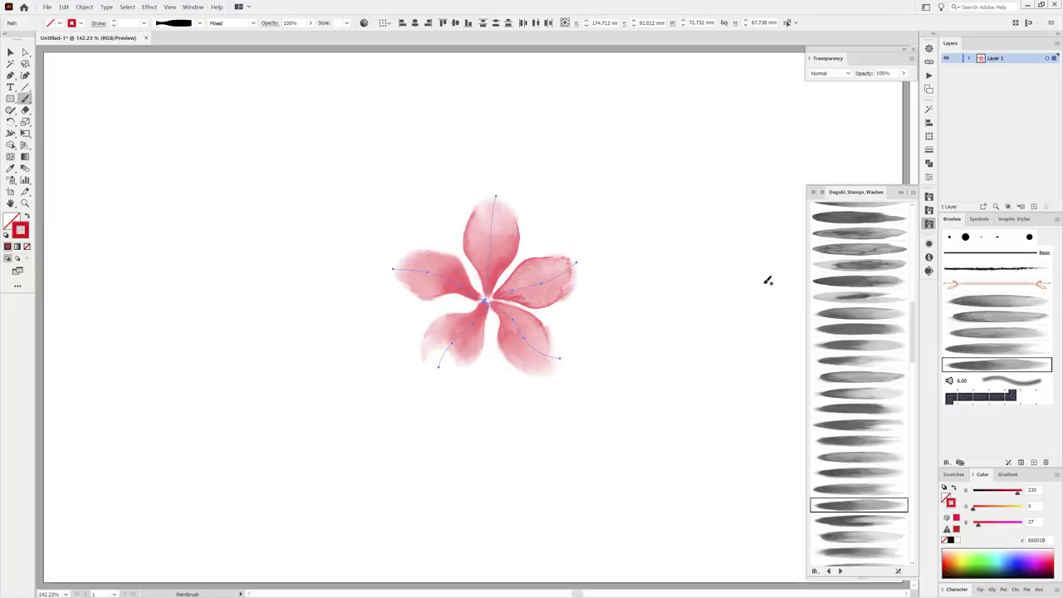
left_click(831, 75)
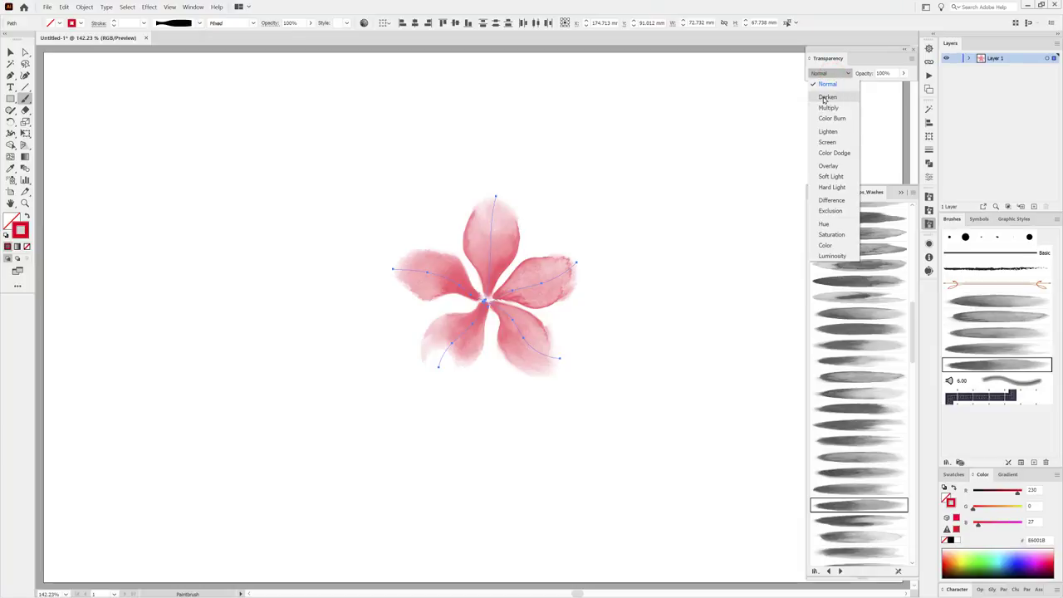
left_click(827, 98)
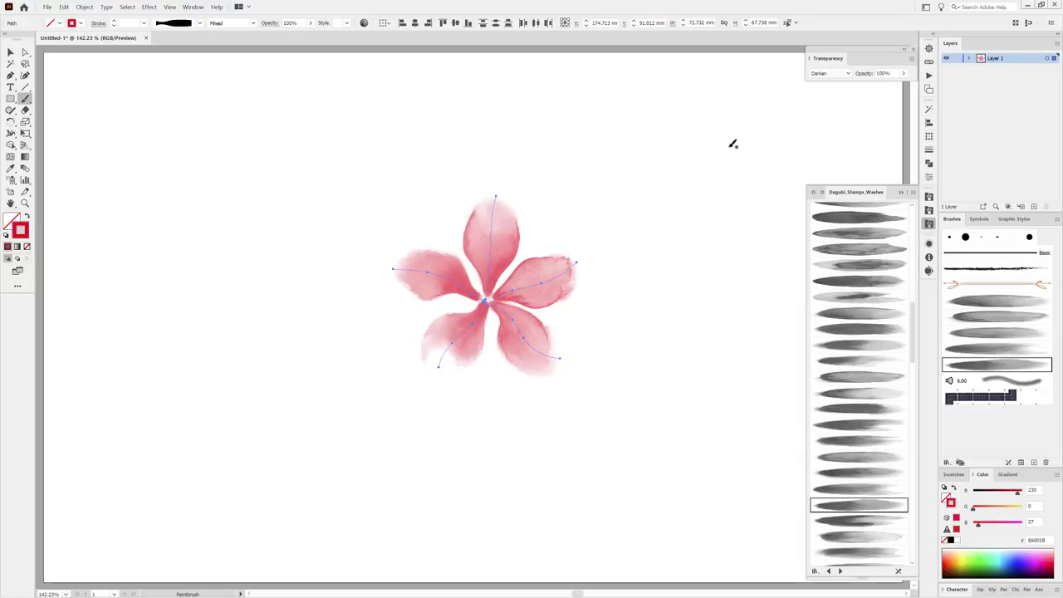
left_click(732, 143, "ctrl")
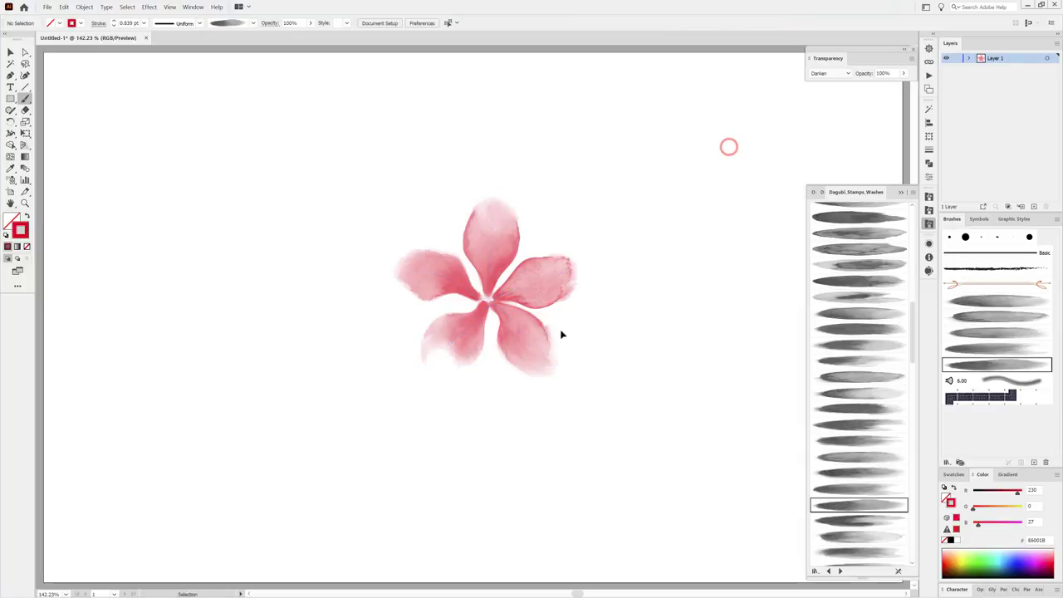
Reposition the lower-right petal and nudge the top petal slightly into better positions.
left_click(537, 334, "ctrl")
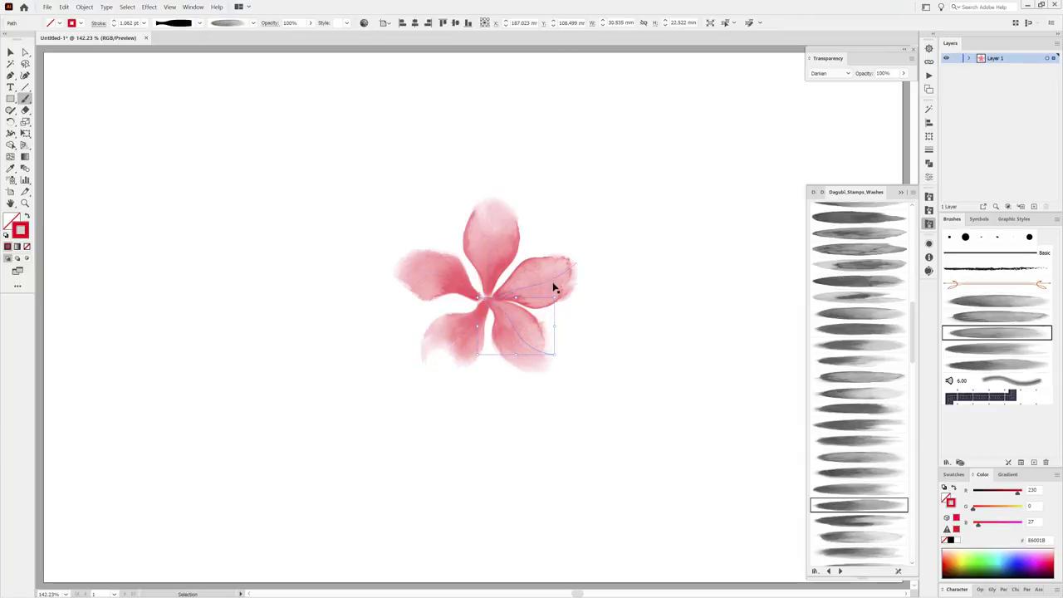
left_click(543, 270, "ctrl")
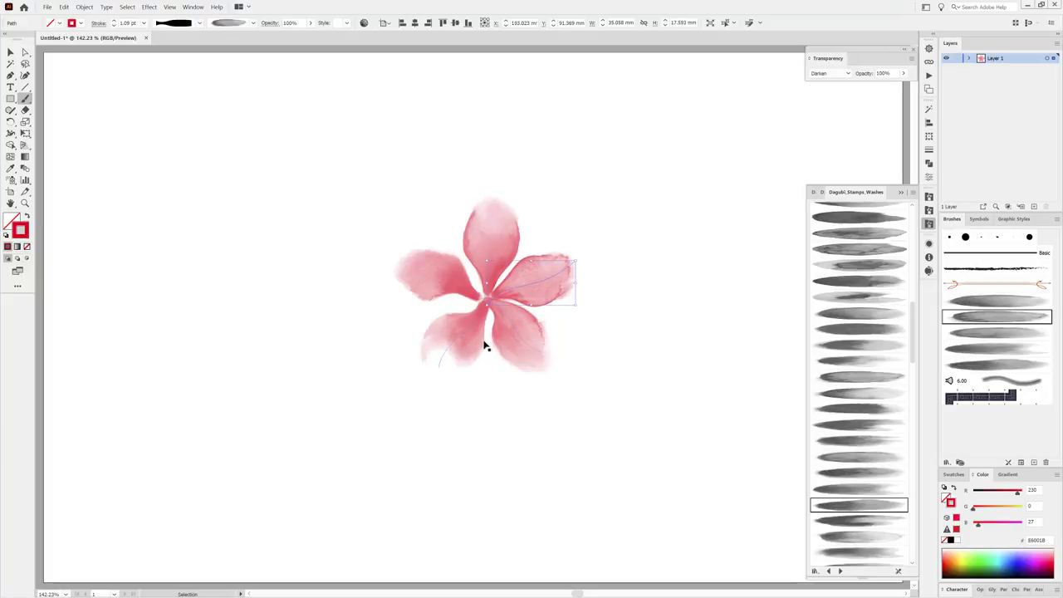
left_click_drag(481, 345, 524, 360)
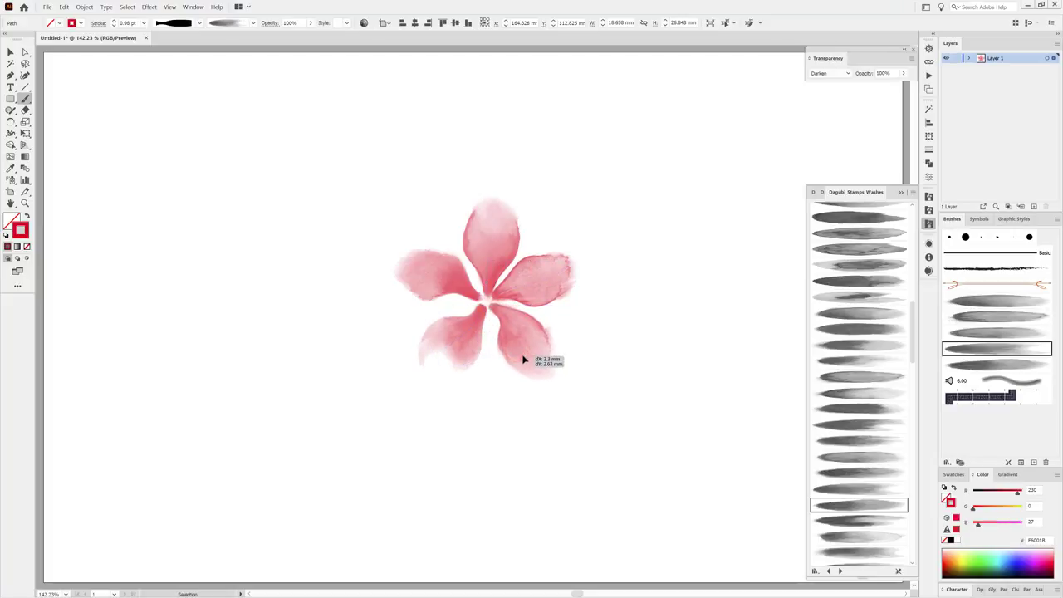
left_click_drag(512, 259, 508, 256)
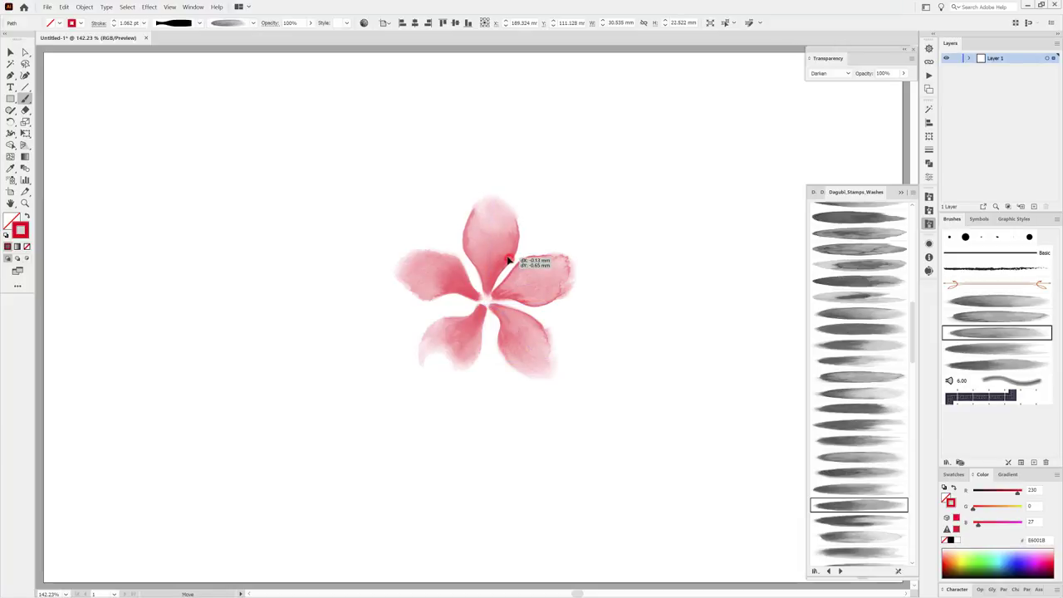
left_click(684, 303, "ctrl")
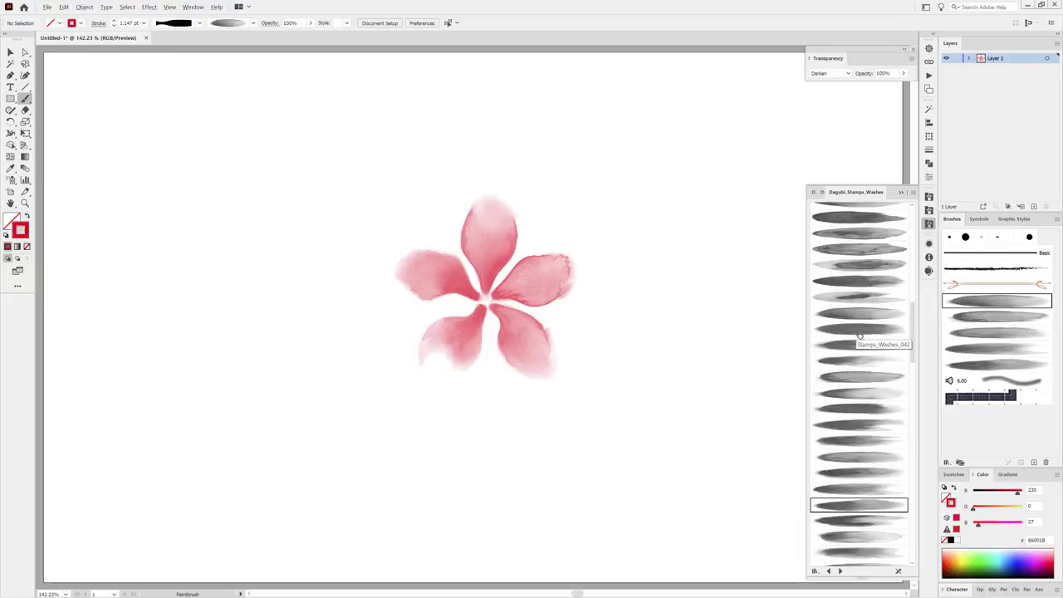
Paint a loose watercolour petal near the top of the page with another wash brush.
left_click(862, 251)
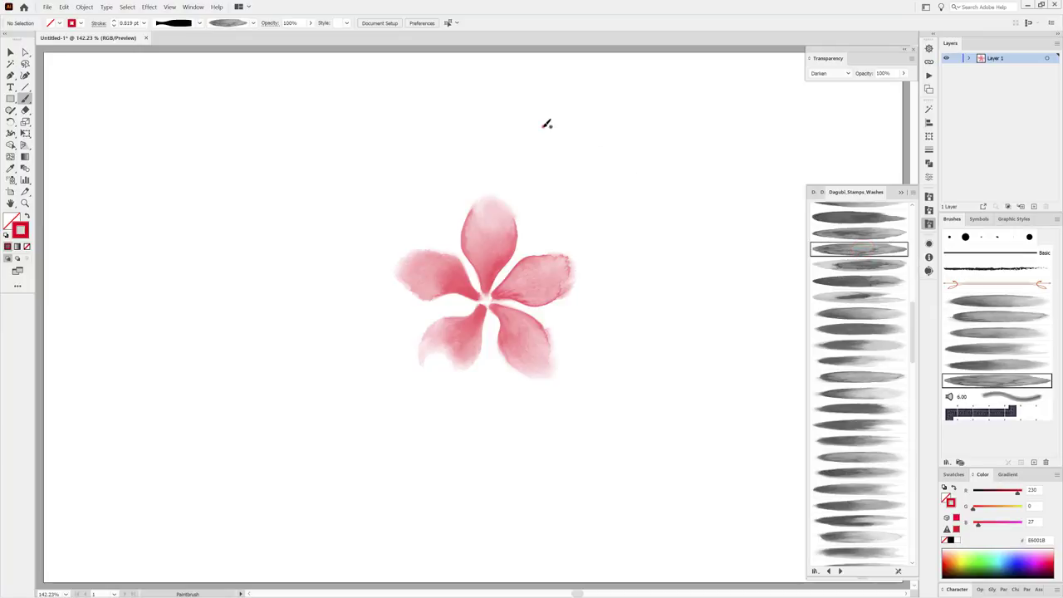
left_click_drag(547, 124, 673, 125)
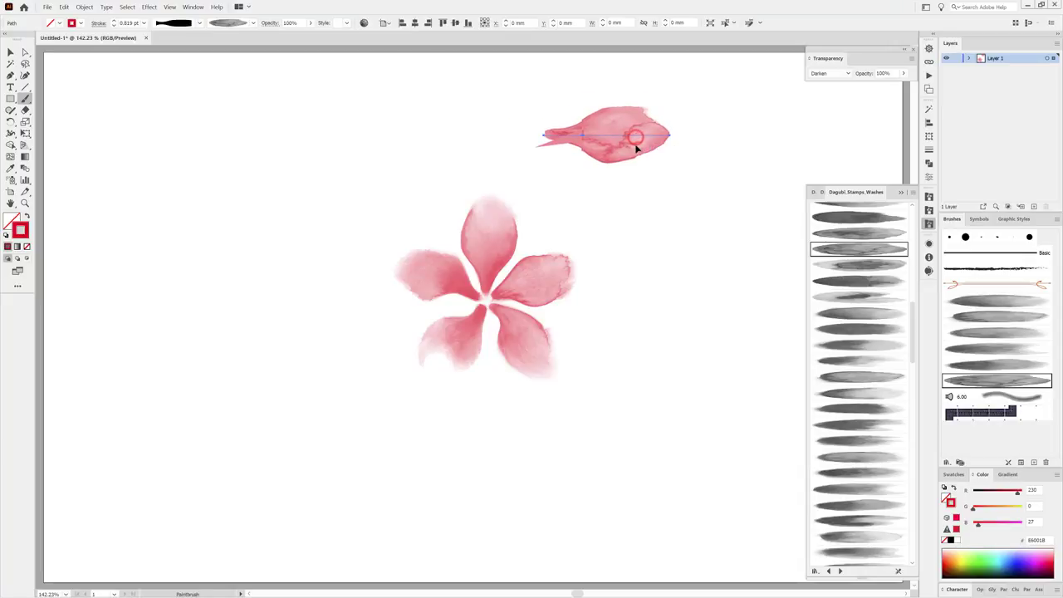
key("ctrl+z")
left_click_drag(565, 125, 680, 126)
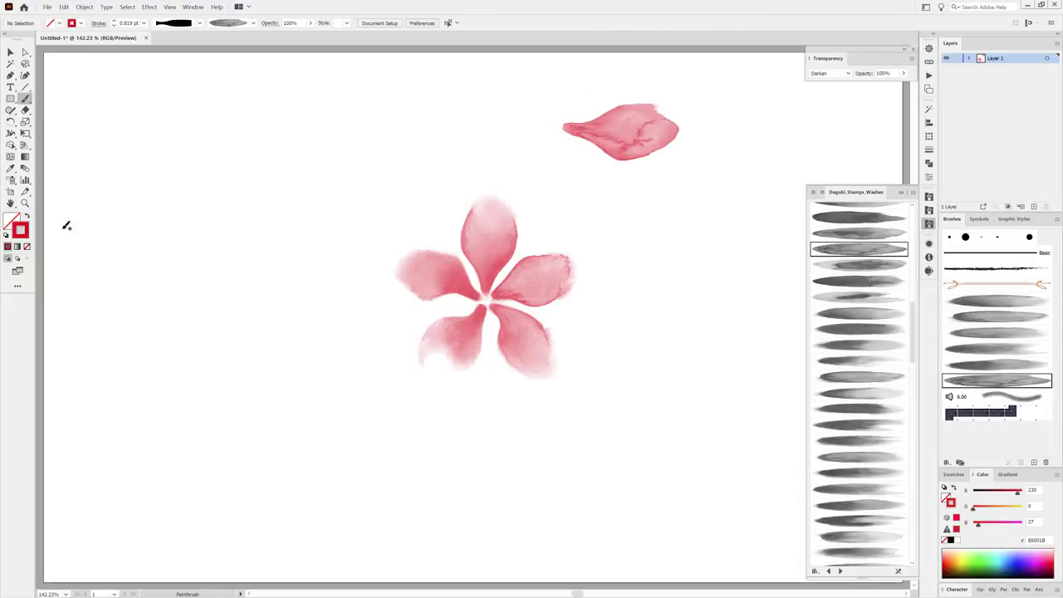
Widen the loose petal's left end and taper its right end to a 0.2 mm tip.
left_click(10, 133)
mouse_move(582, 126)
left_mouse_down()
mouse_move(666, 205)
mouse_move(473, 277)
left_mouse_up()
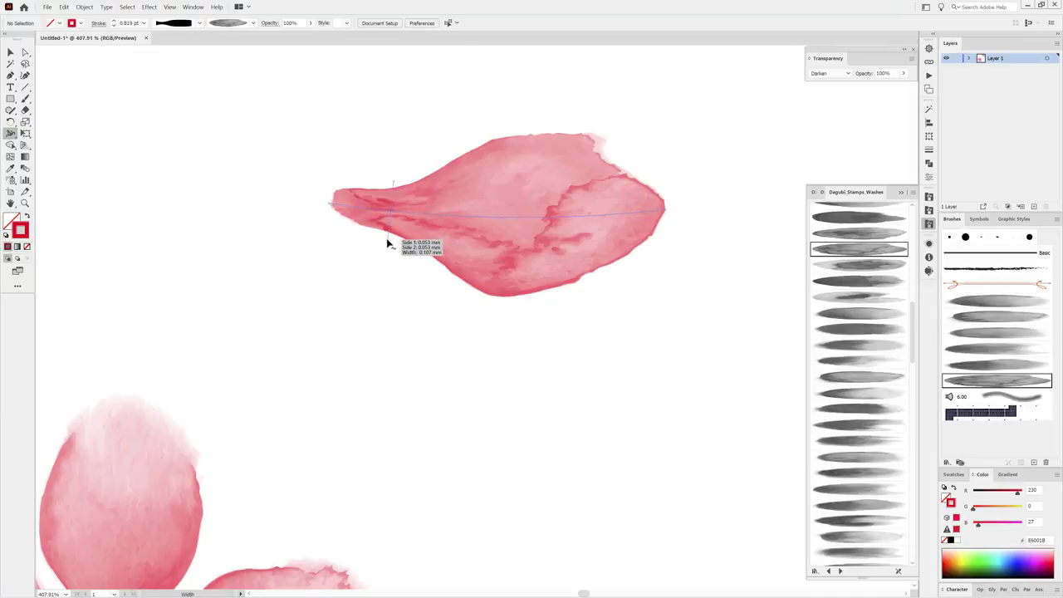
left_click_drag(387, 243, 384, 252)
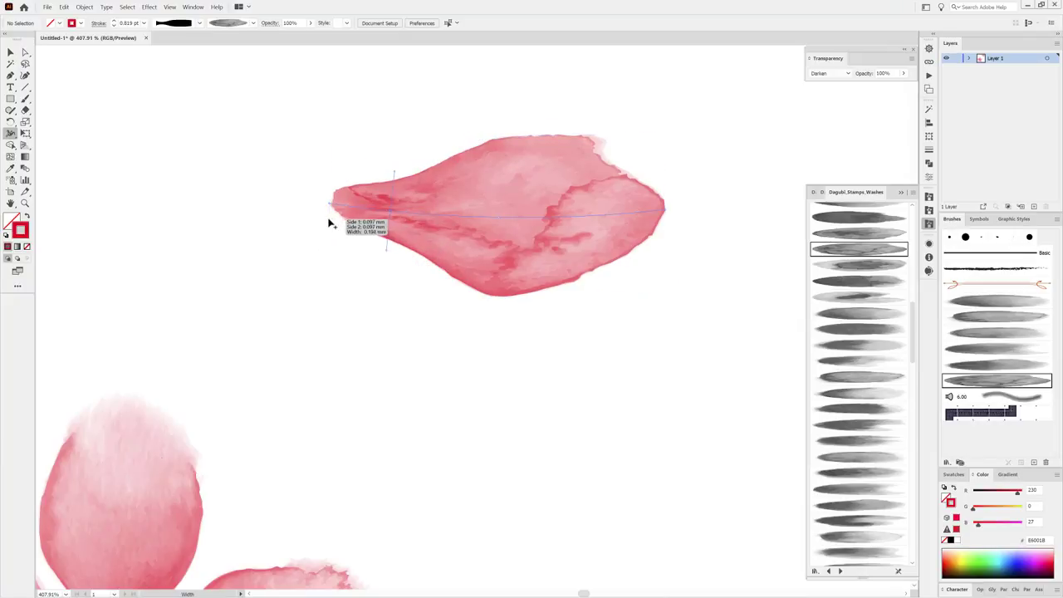
left_click_drag(329, 223, 318, 278)
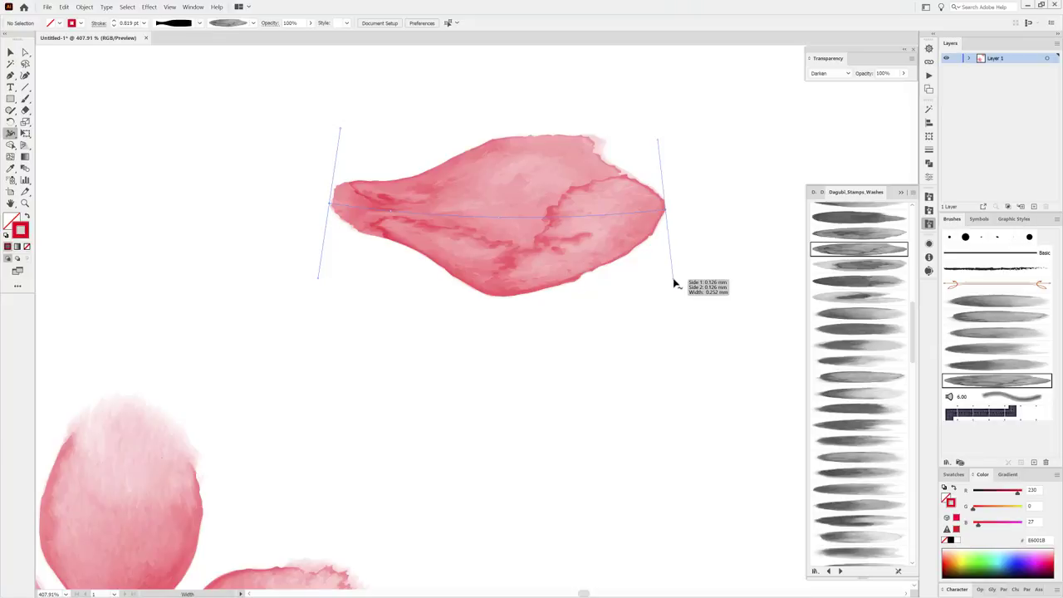
left_click_drag(675, 284, 674, 271)
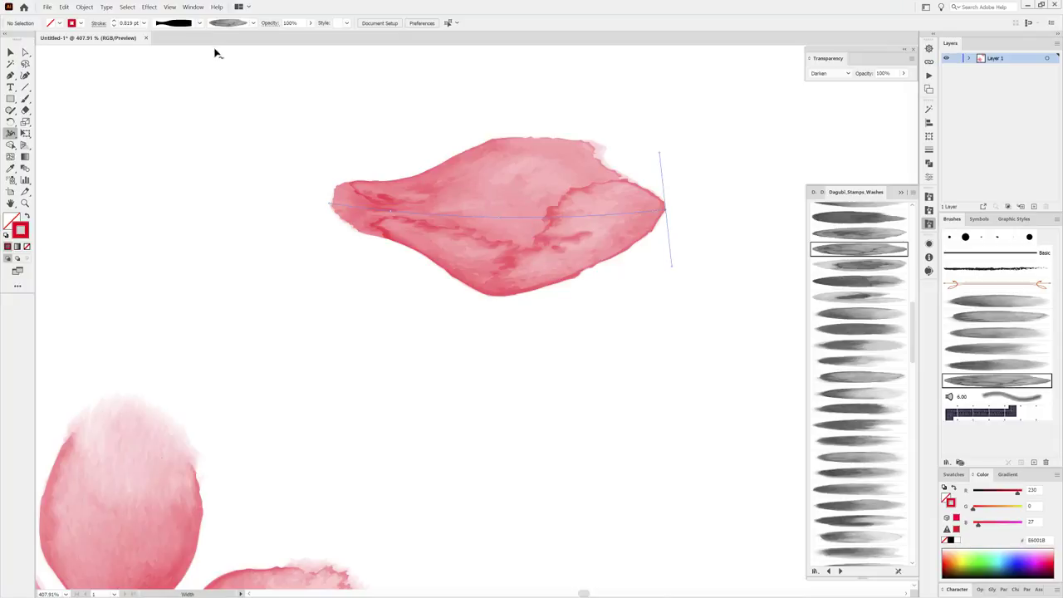
left_click(200, 23)
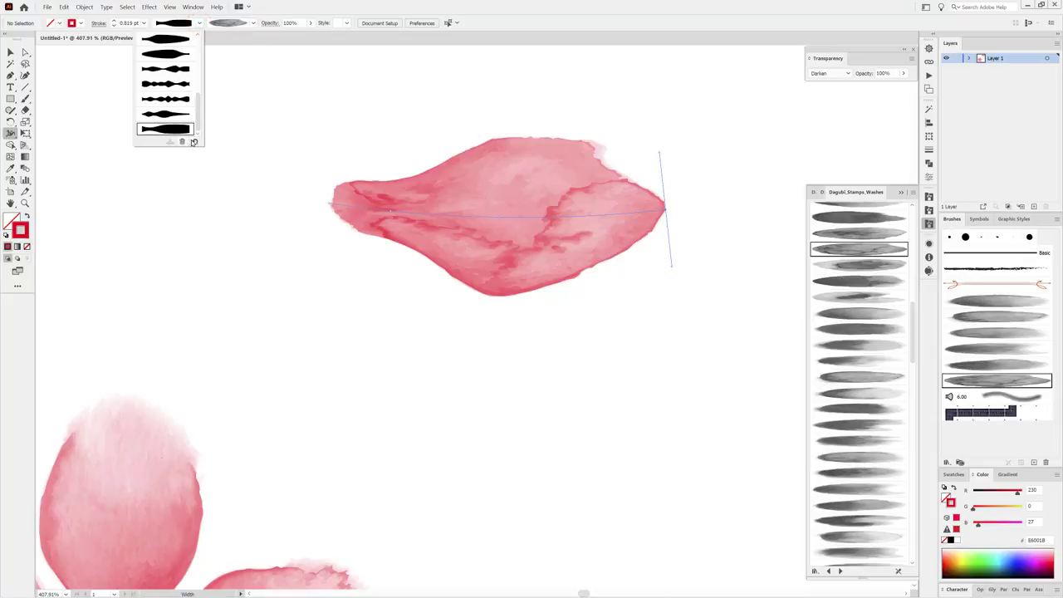
left_click(455, 4)
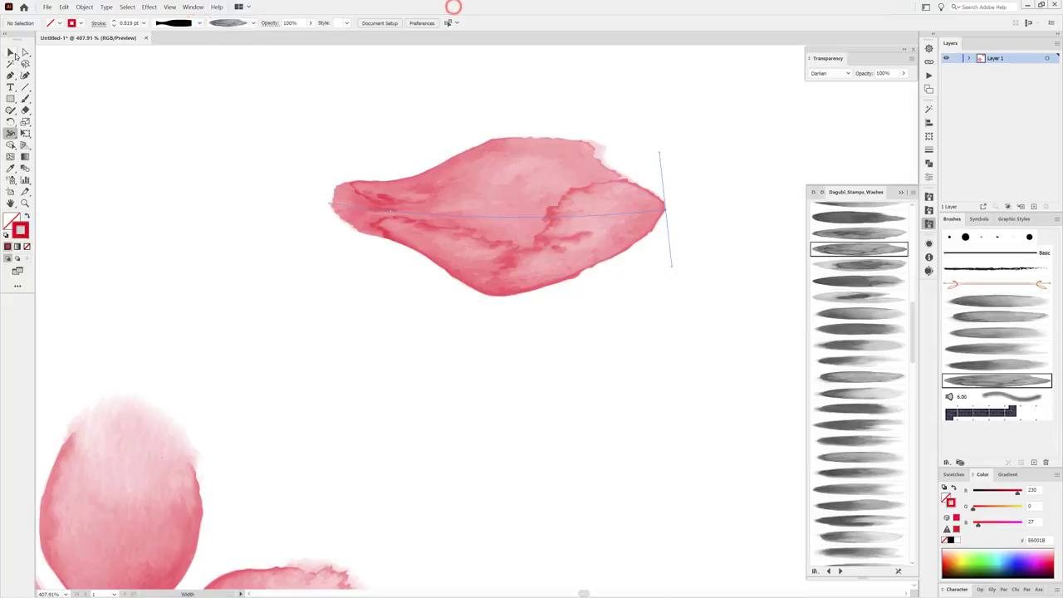
left_click(10, 52)
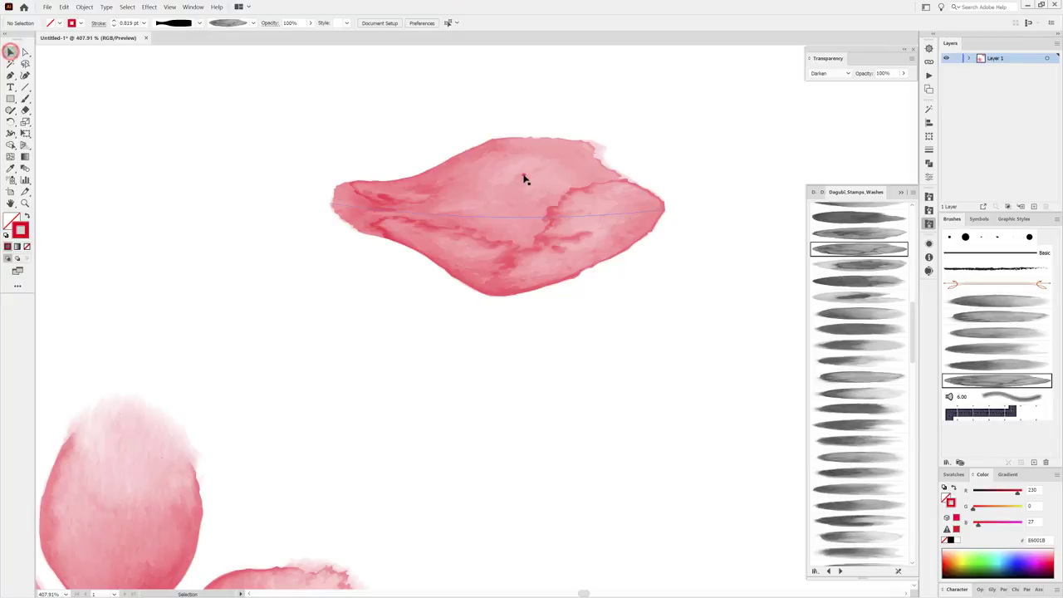
Save the petal's width shape as a new width profile named leaf_01.
left_click_drag(521, 175, 455, 155)
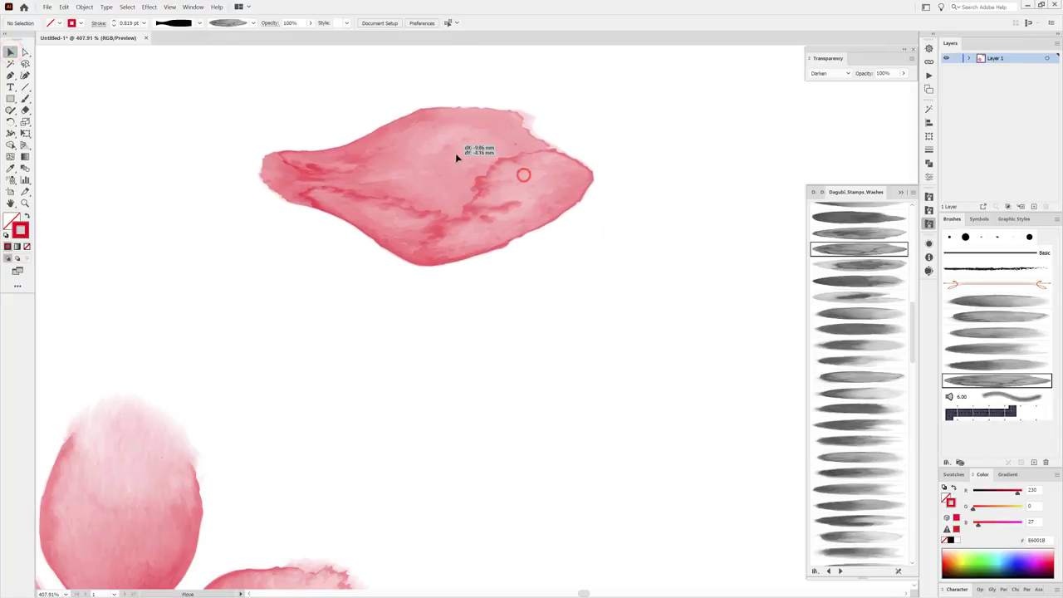
left_click(199, 25)
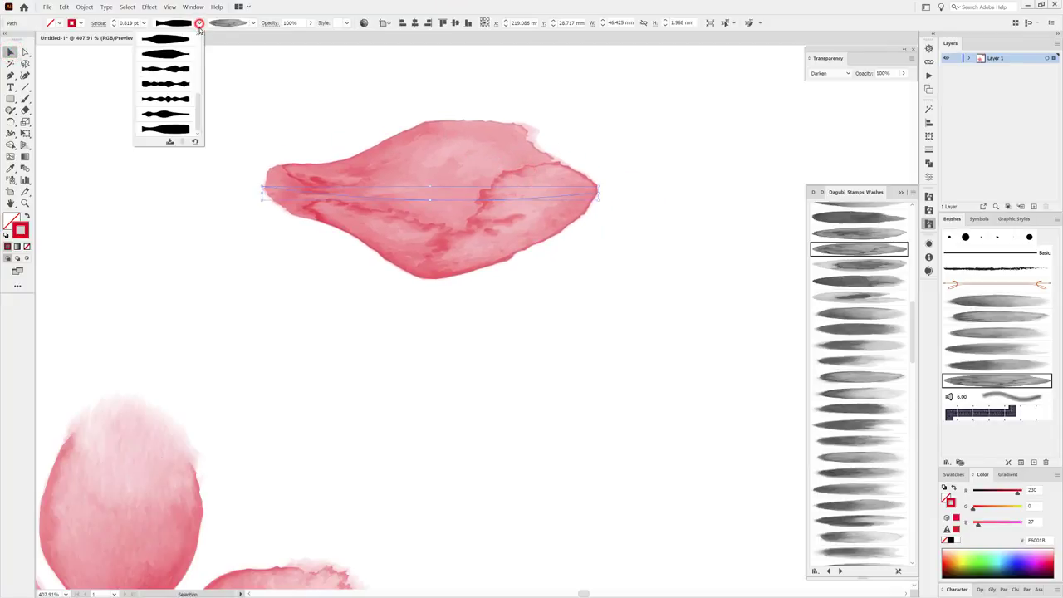
left_click(170, 143)
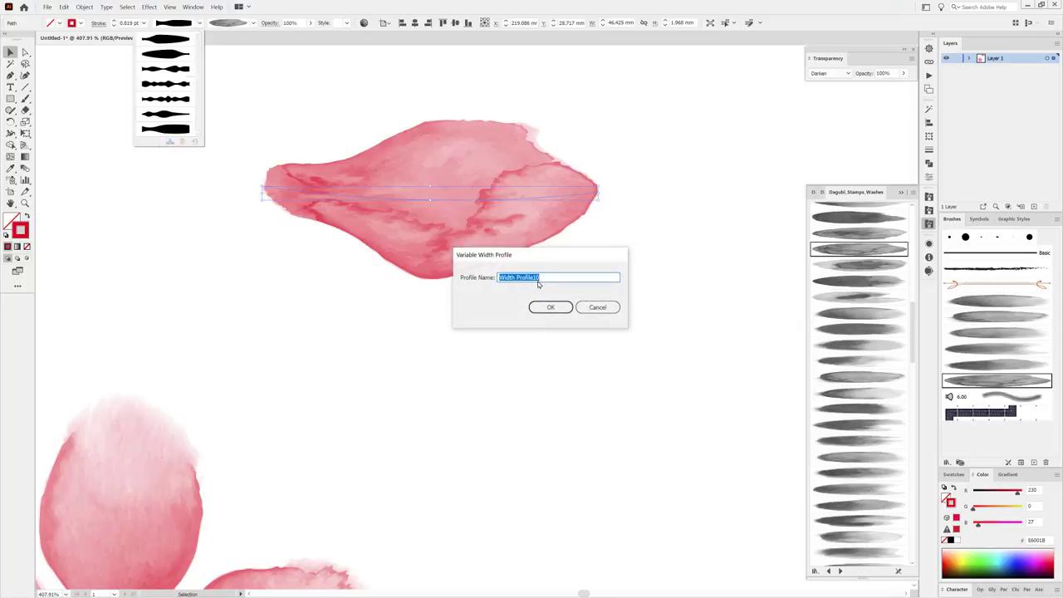
type("leaf_")
type("01")
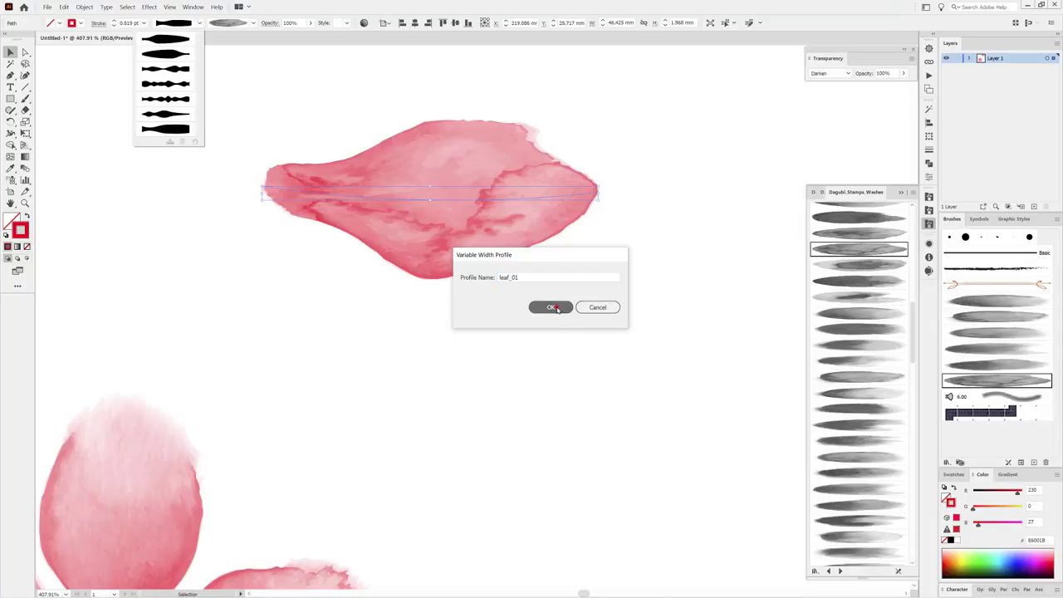
left_click(555, 307)
Zoom out to the whole flower and delete the spare petal.
scroll(605, 395, "down", 2)
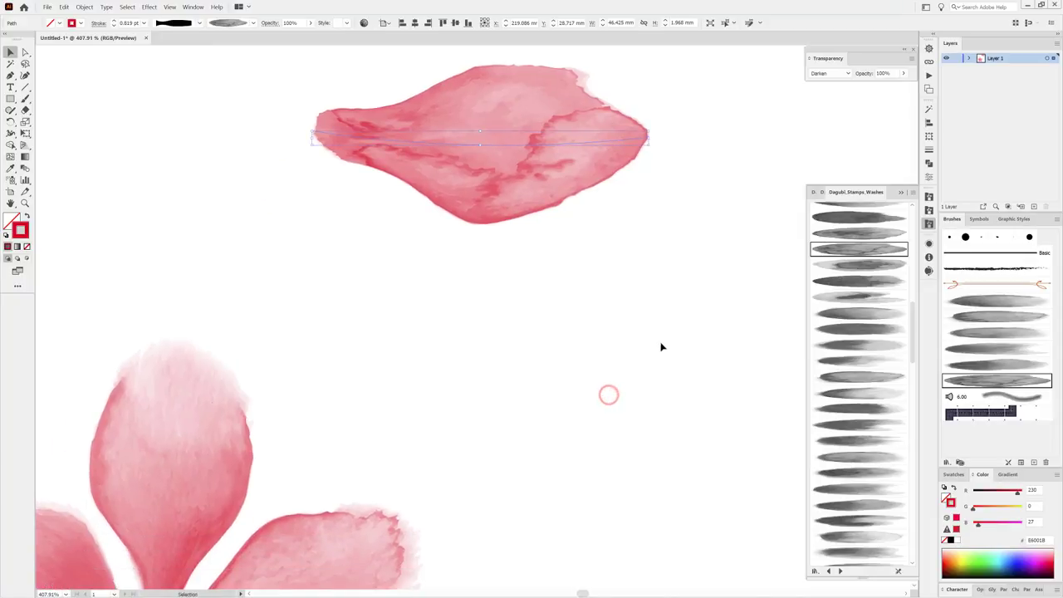
scroll(659, 347, "down", 3)
left_click_drag(660, 388, 647, 259)
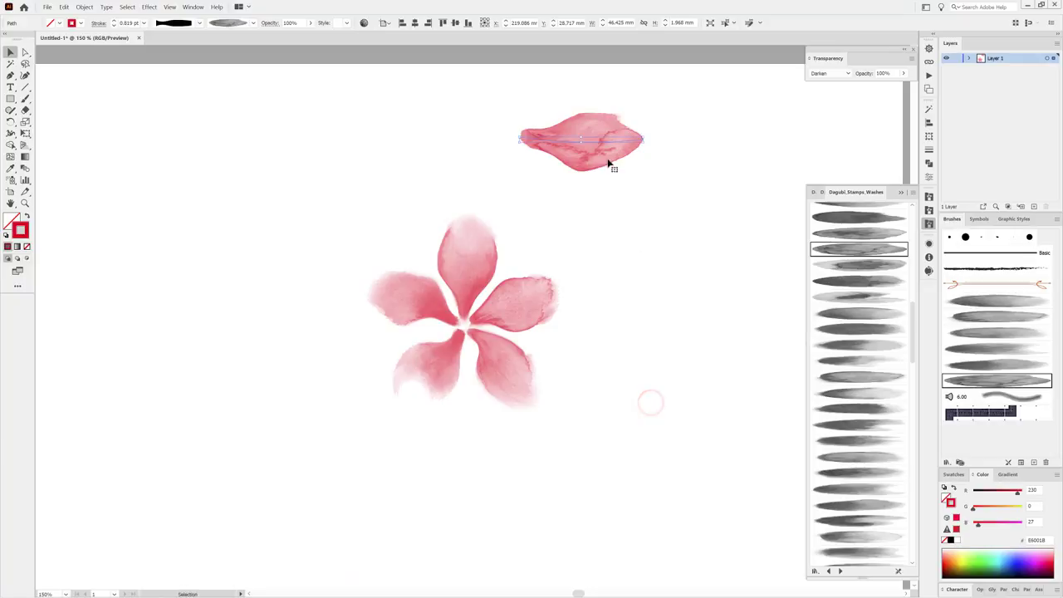
left_click_drag(607, 158, 621, 158)
key("Delete")
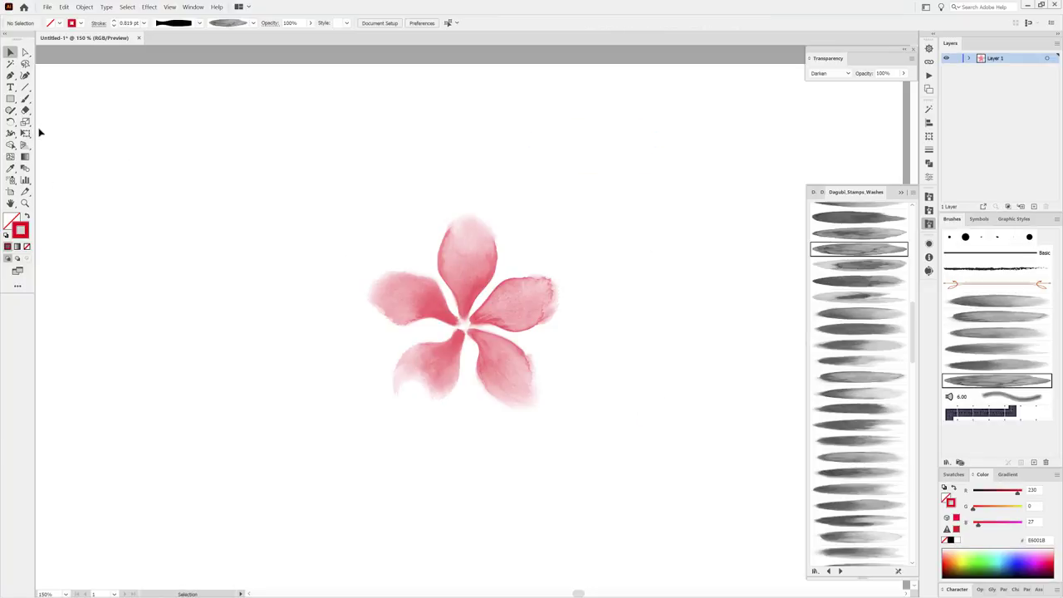
Choose the Paintbrush with the Stamps_Washes_051 brush and Multiply blending.
left_click(26, 99)
left_click(851, 474)
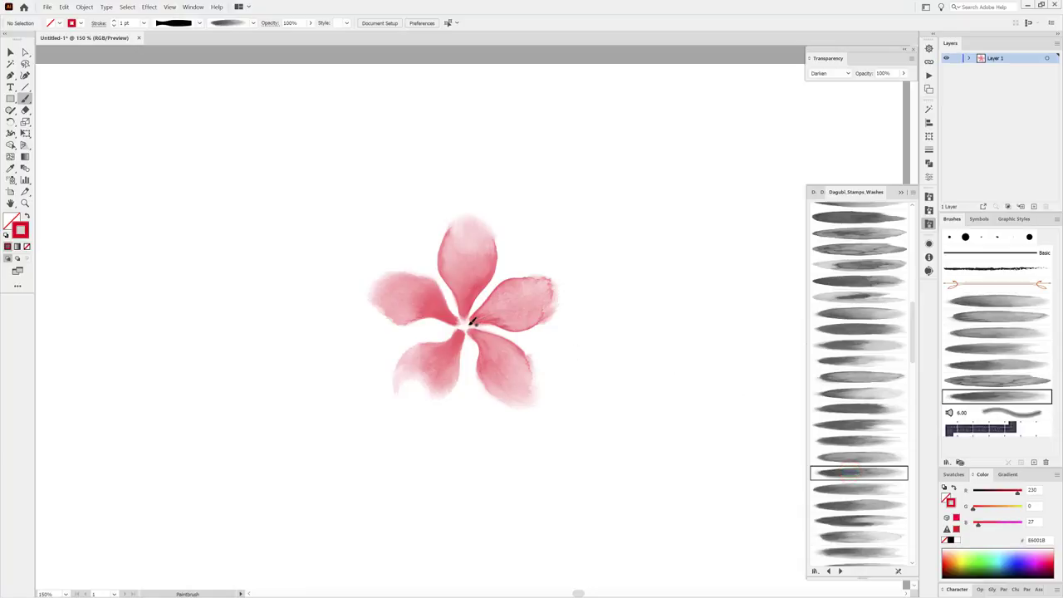
left_click(822, 73)
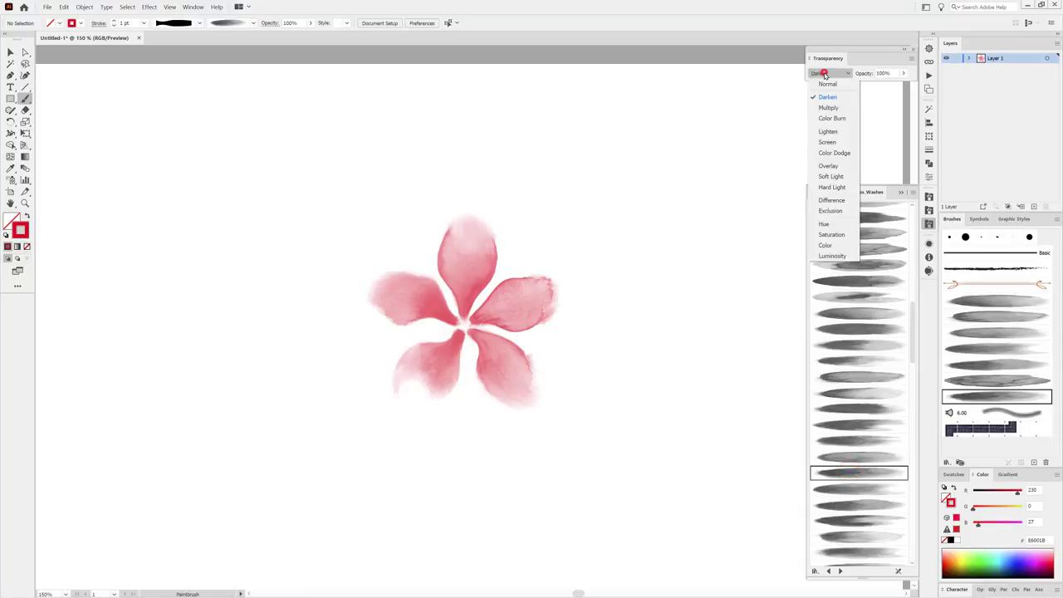
left_click(828, 106)
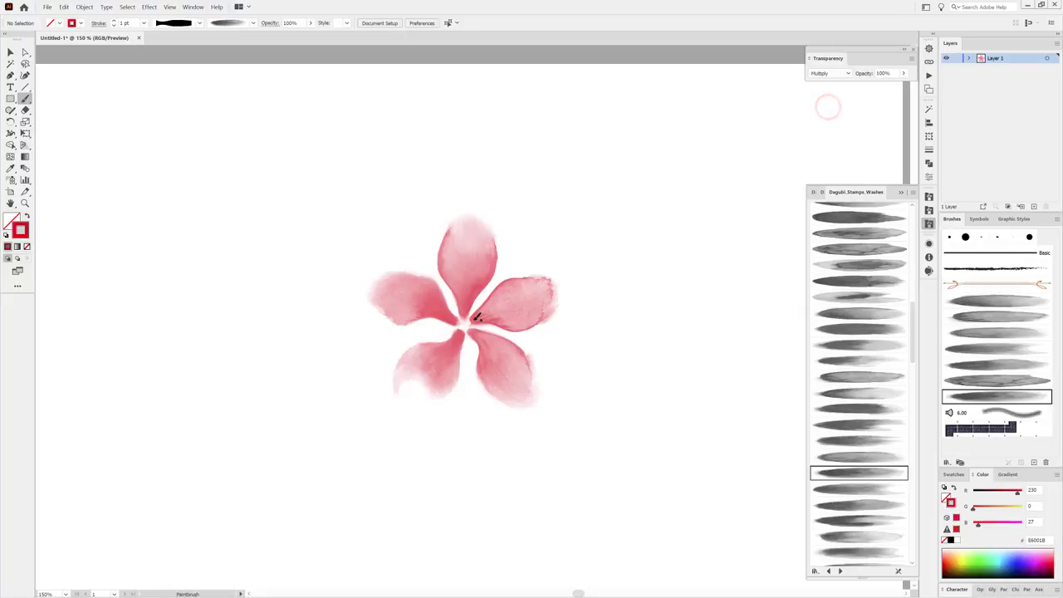
Paint a red wash over the upper-right petal and darken it to R 203, G 0, B 27.
left_click_drag(476, 321, 578, 277)
key("v")
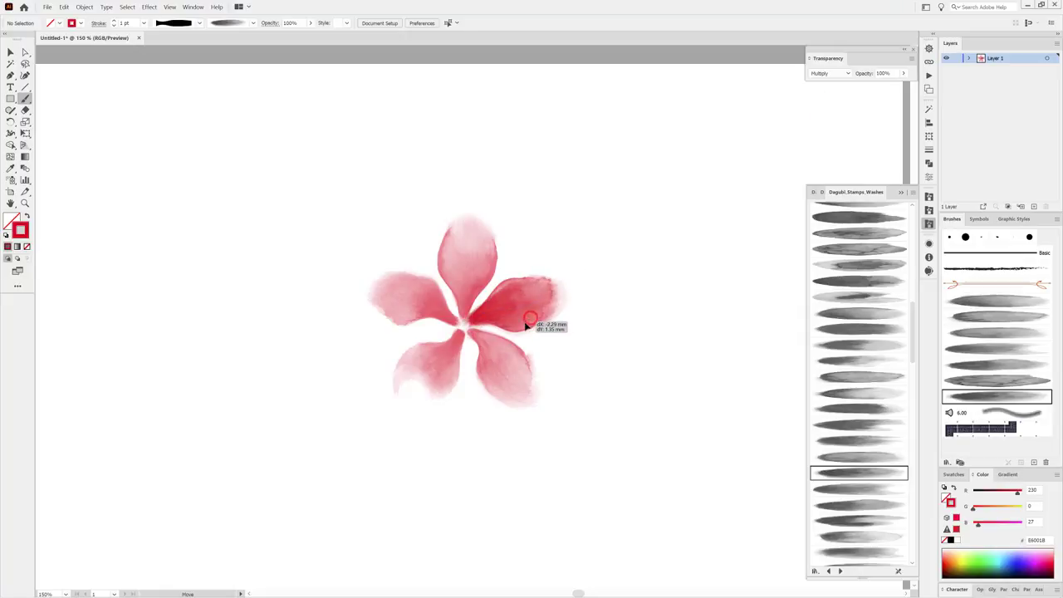
left_click(532, 323)
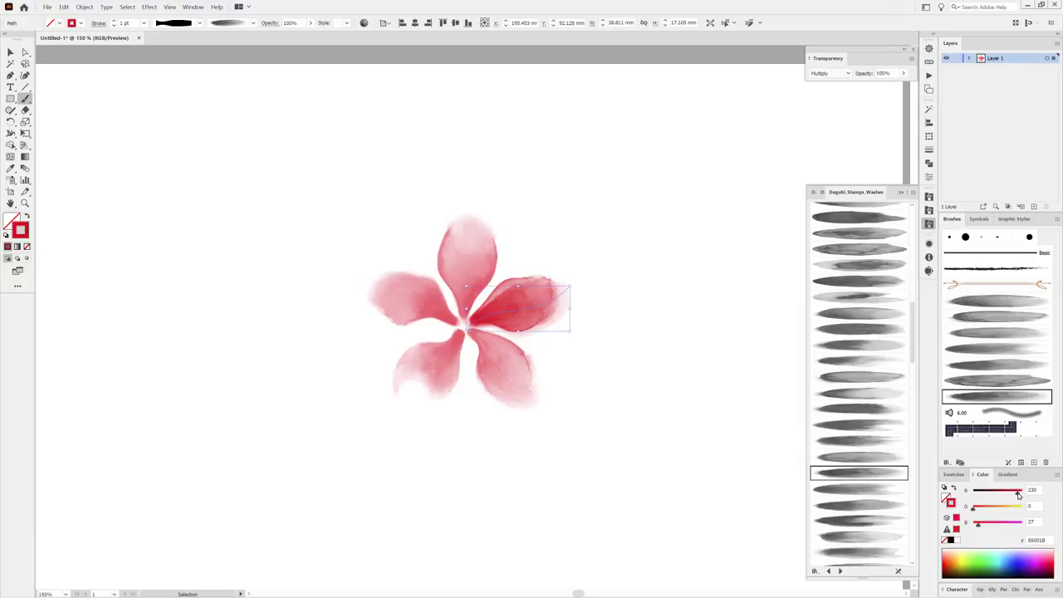
left_click_drag(1016, 495, 1012, 496)
Paint a darker wash over the top petal with another watercolour brush.
left_click(661, 185)
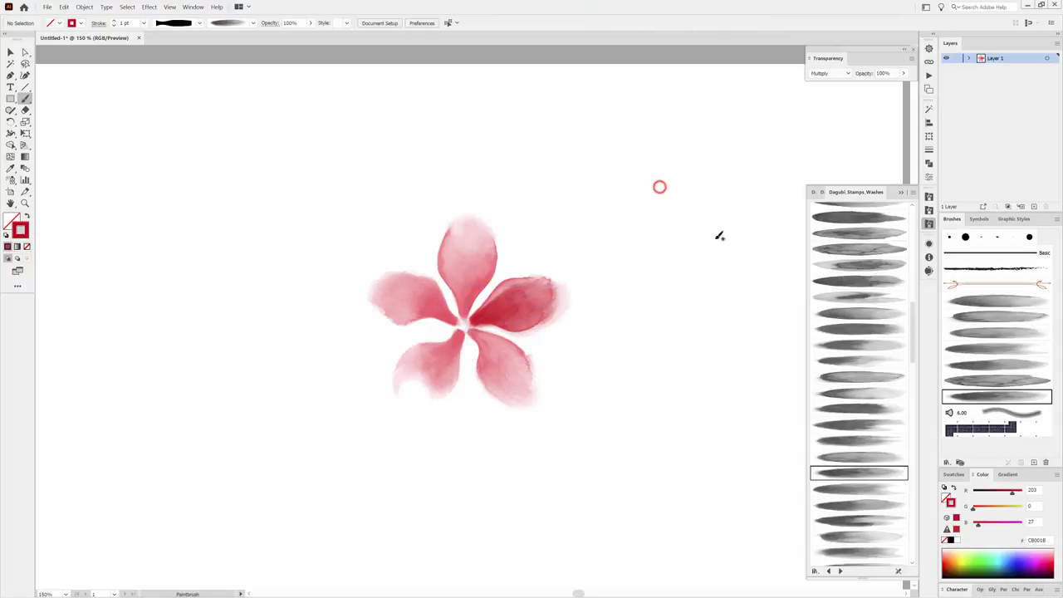
scroll(841, 456, "down", 5)
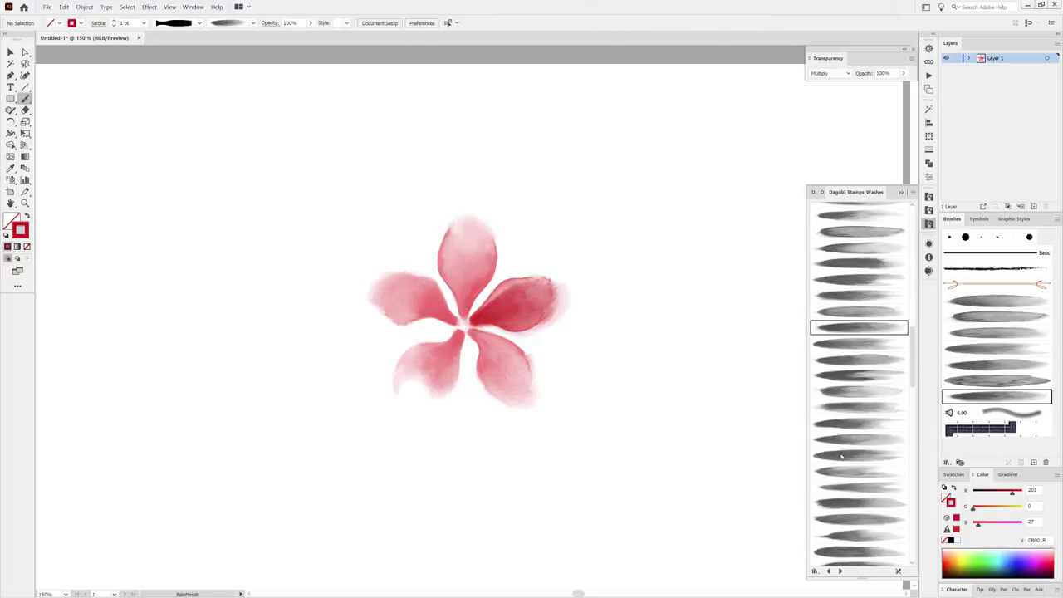
left_click(851, 392)
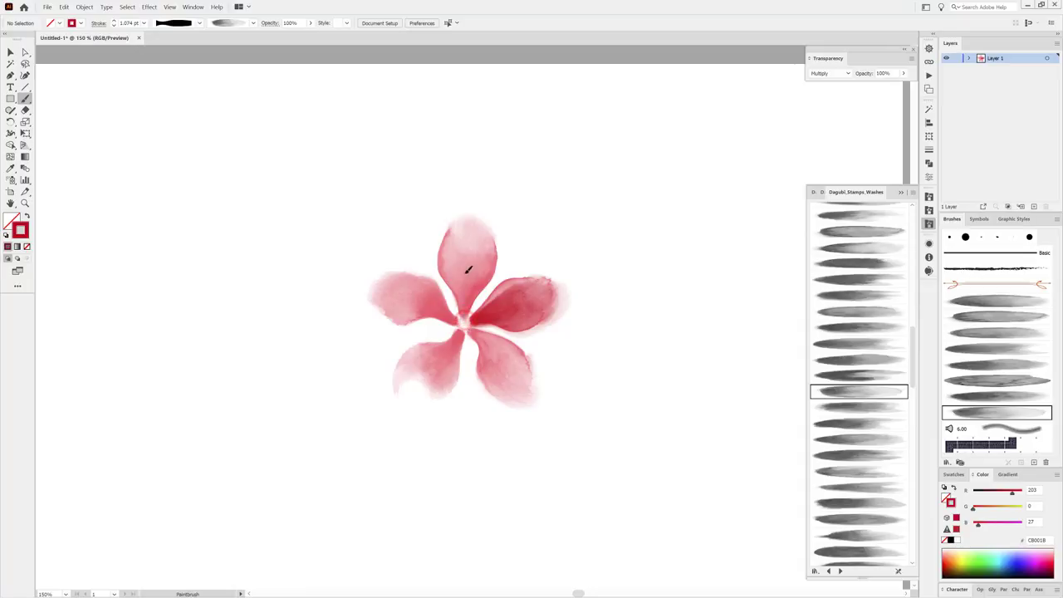
left_click_drag(475, 214, 474, 216)
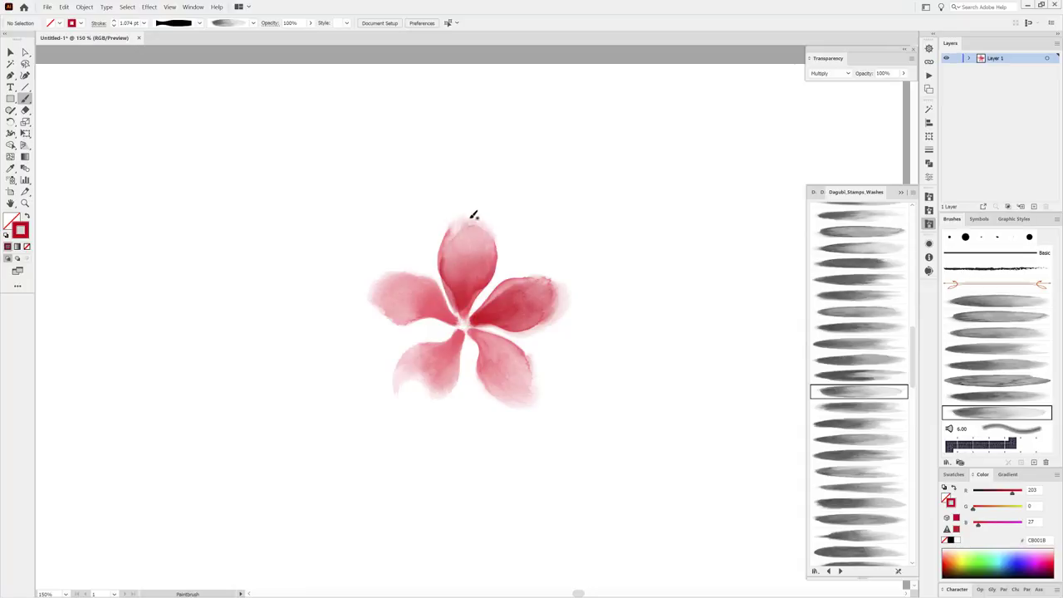
left_click(480, 277)
left_click(730, 415, "ctrl")
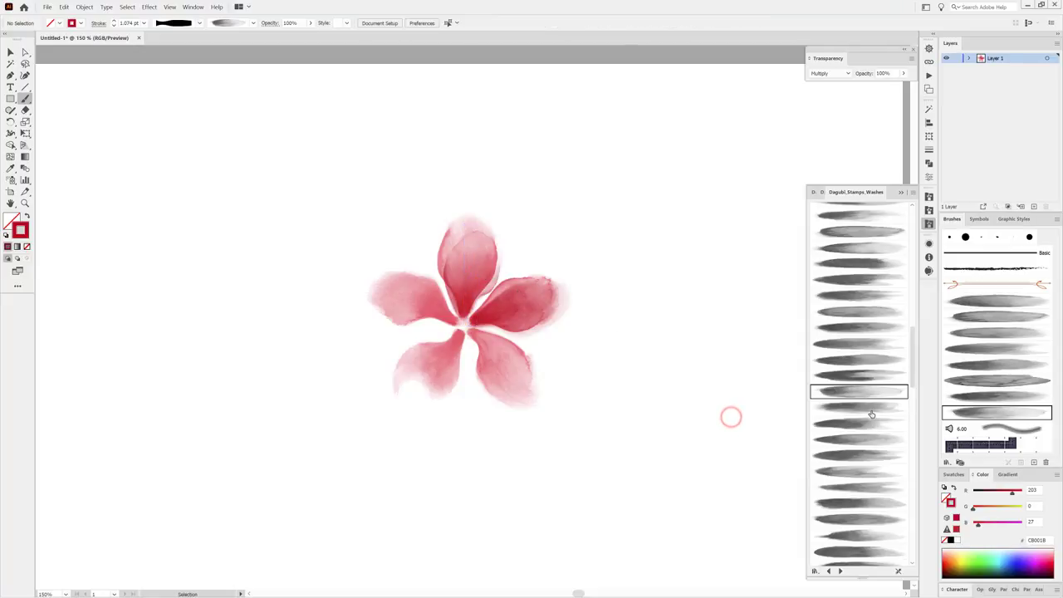
Add darker washes over the left and lower-left petals using different wash brushes.
left_click(868, 424)
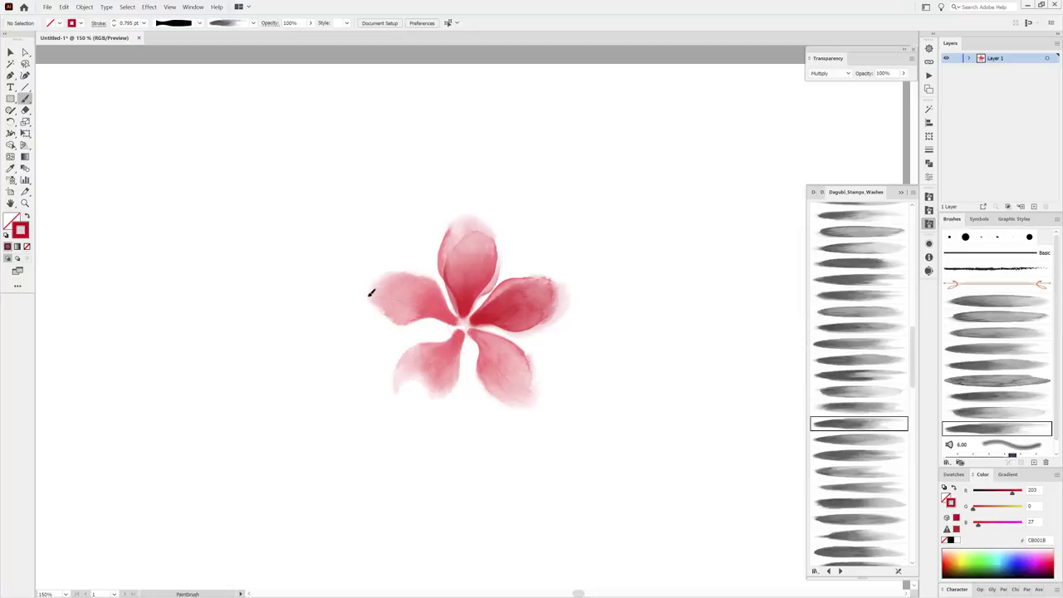
left_click_drag(371, 292, 372, 293)
left_click_drag(418, 334, 420, 332, "ctrl")
left_click(617, 472, "ctrl")
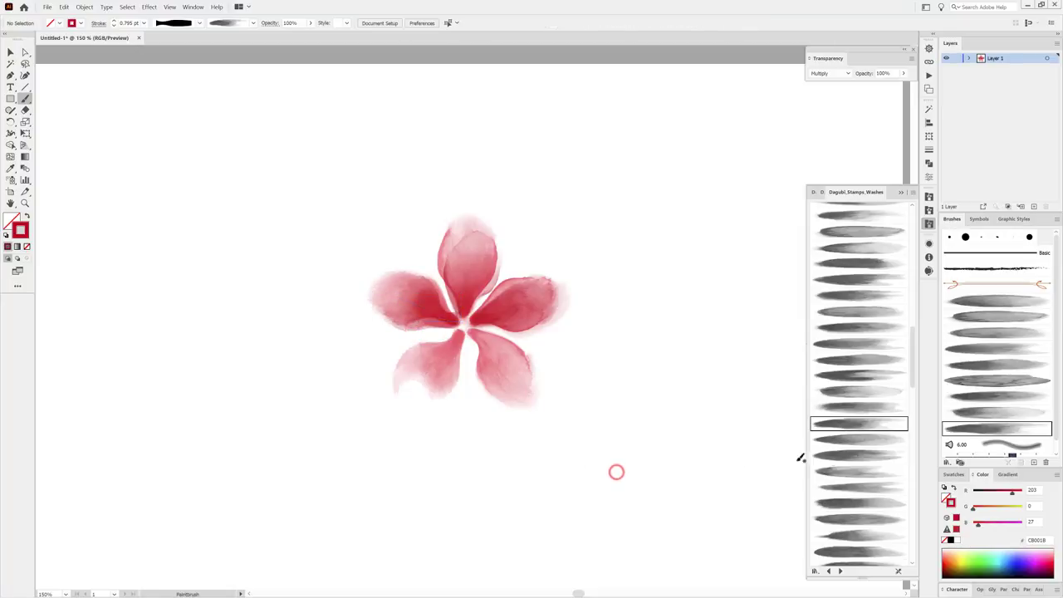
left_click(858, 456)
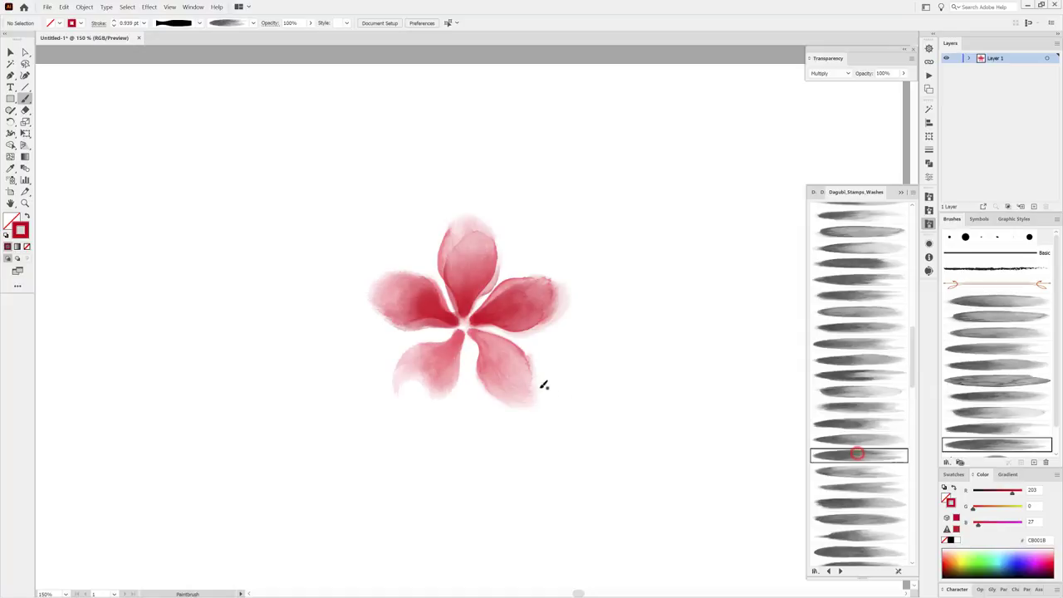
left_click_drag(458, 331, 417, 402)
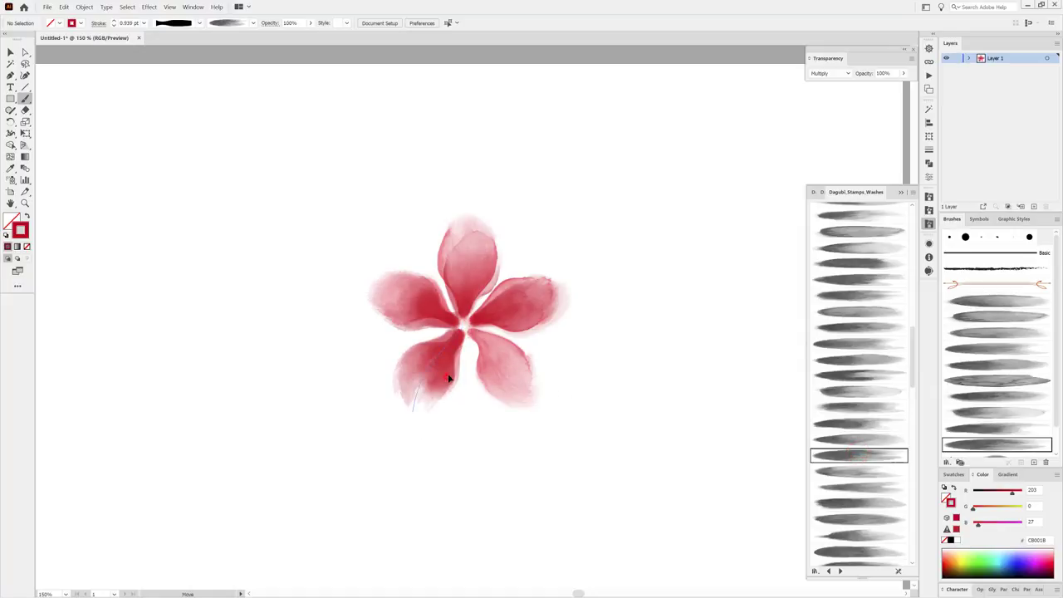
left_click(451, 380, "ctrl")
left_click(609, 471, "ctrl")
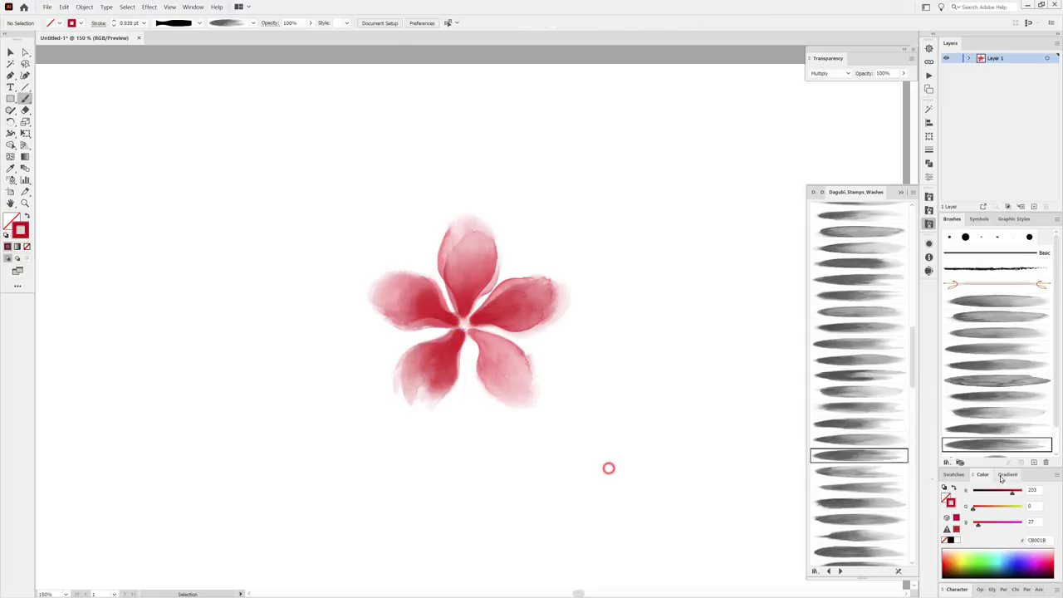
Paint a Stamps_Washes_060 wash over the lower-right petal and rotate it slightly counterclockwise.
left_click(848, 472)
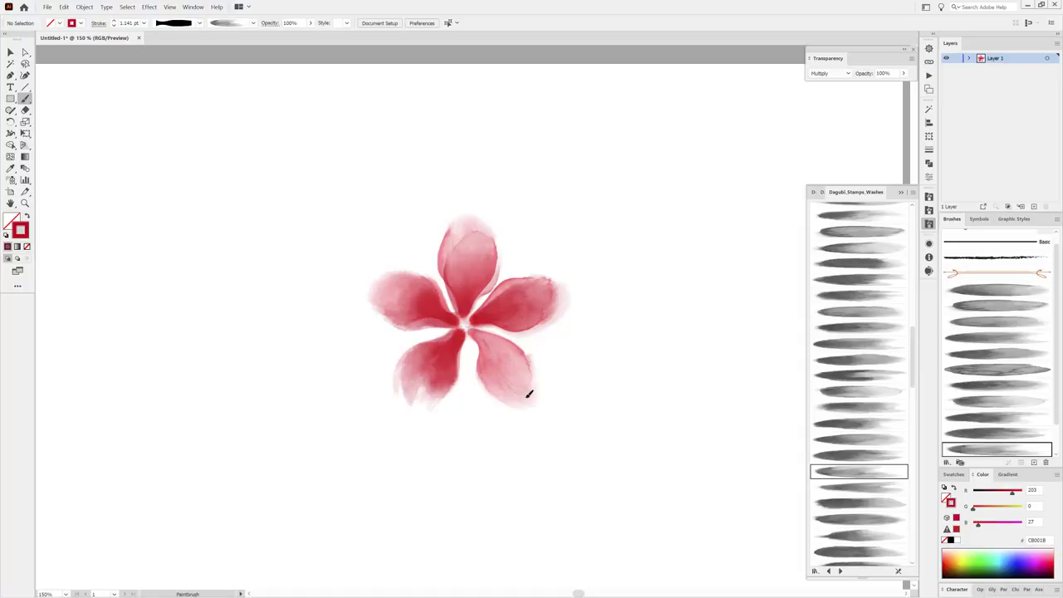
left_click_drag(505, 374, 538, 395)
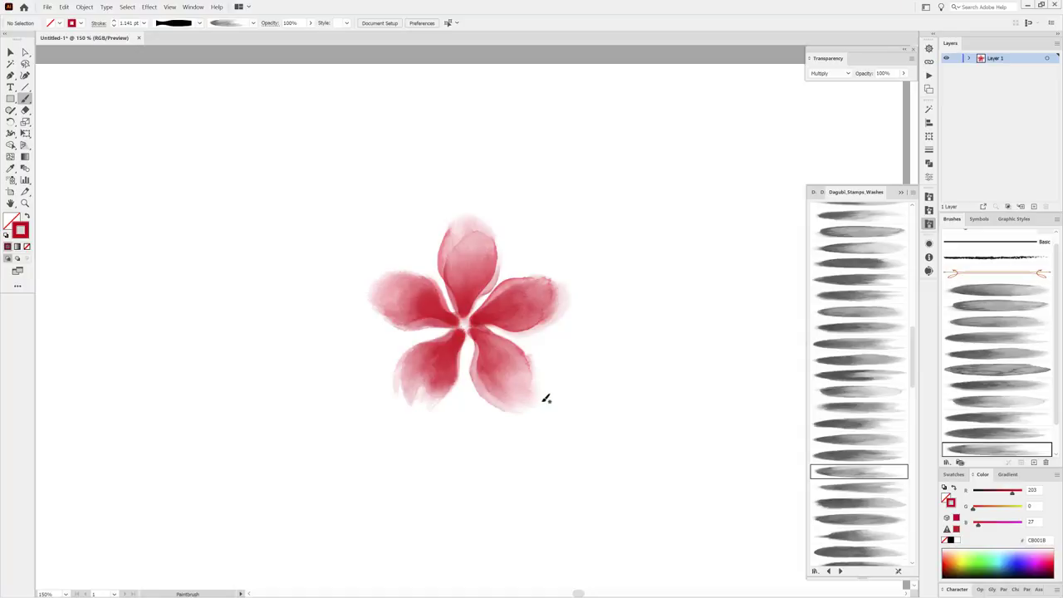
left_click(476, 382, "ctrl")
mouse_move(531, 407)
left_mouse_down()
mouse_move(538, 397)
mouse_move(482, 397)
mouse_move(504, 420)
mouse_move(517, 406)
left_mouse_up()
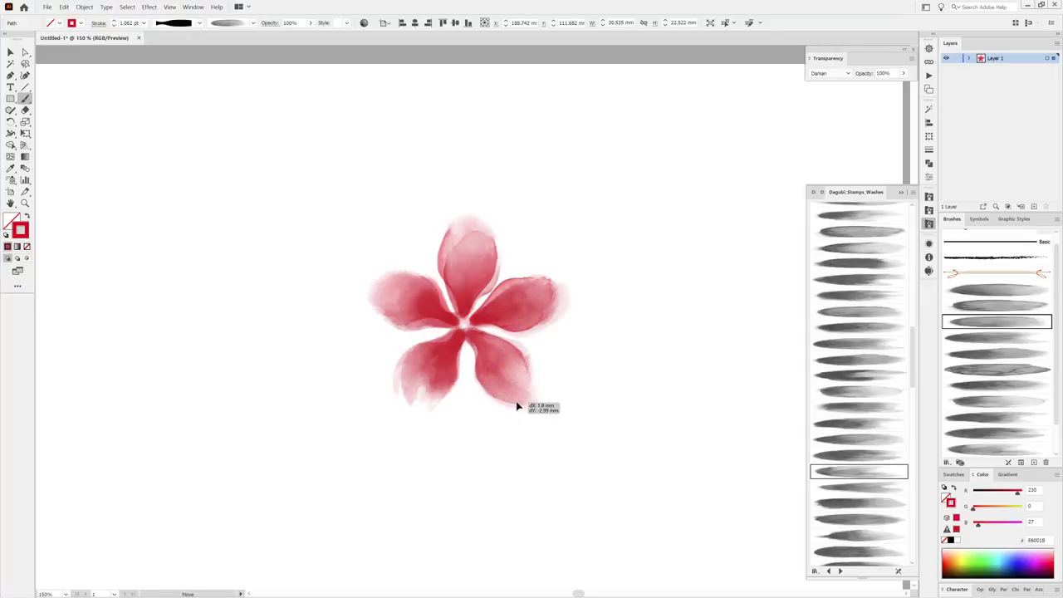
left_click(523, 419, "ctrl")
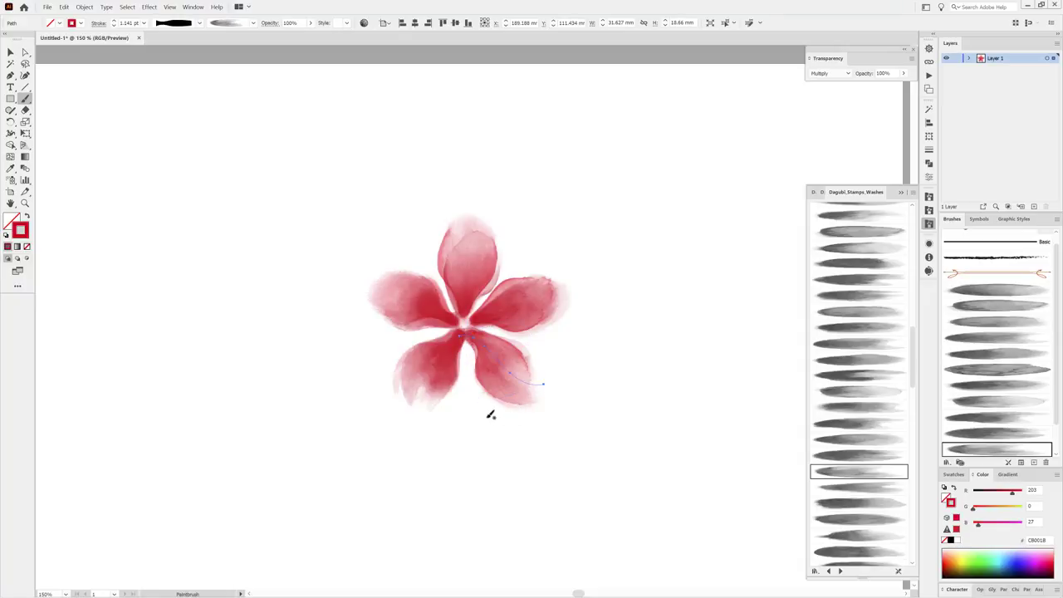
Add a stroke from the left petal tip to the centre, then select the top petal stroke.
key("ctrl")
left_click_drag(367, 292, 461, 321)
left_click(10, 53)
left_click(462, 241)
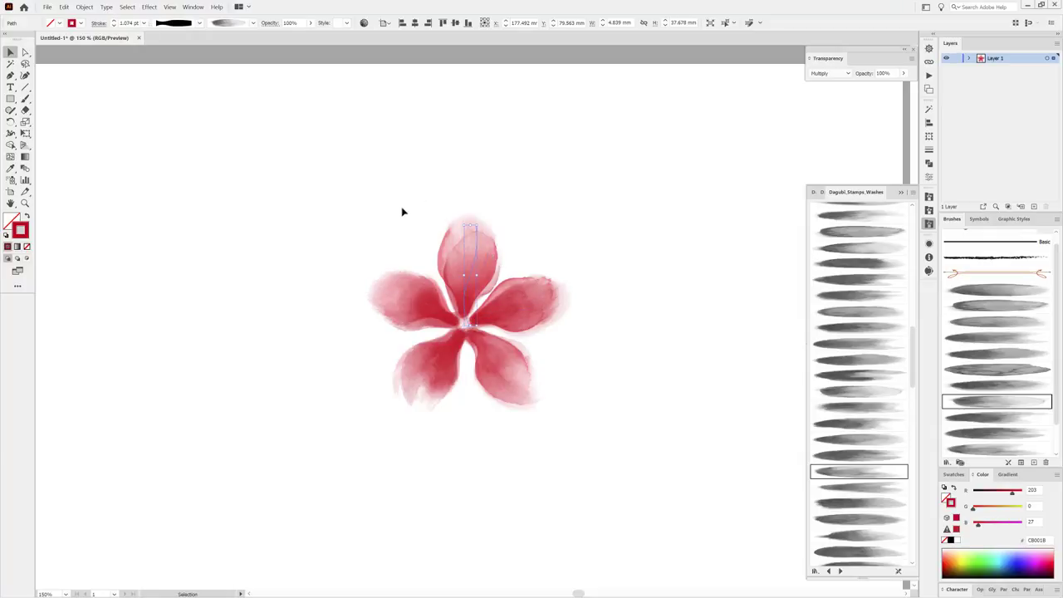
Raise the stroke weights of the top, right (1.2 pt), lower-left (1.1 pt) and lower-right (1.4 pt) petals.
key("a")
left_click(114, 20)
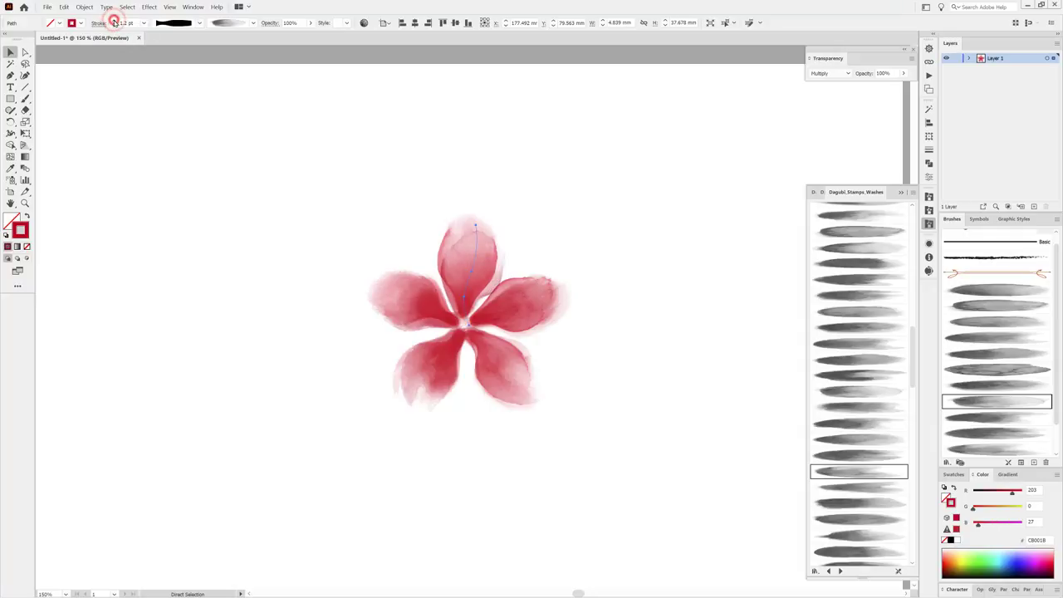
left_click(114, 20)
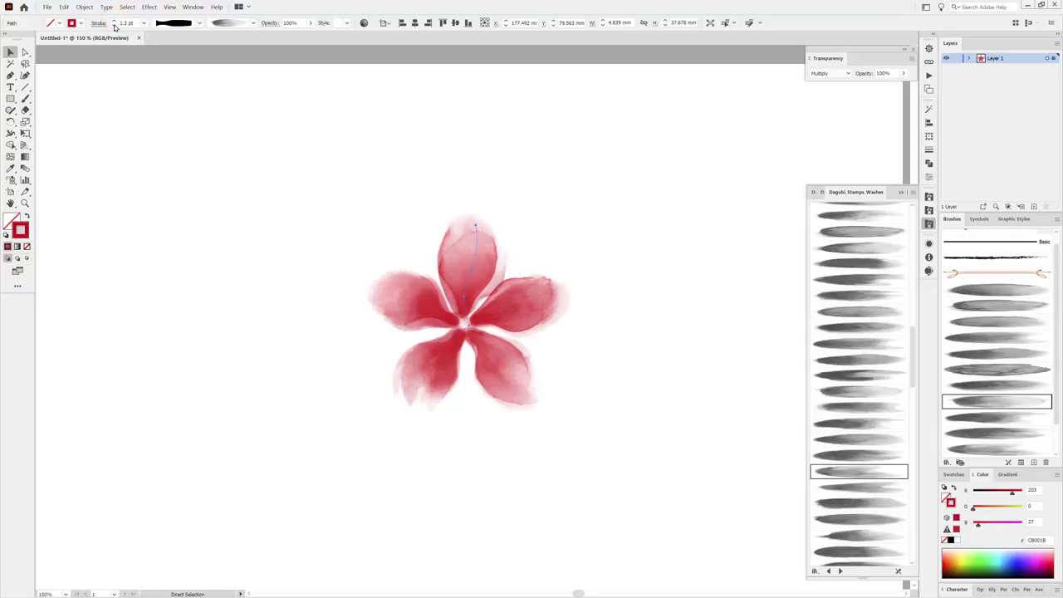
left_click(542, 320)
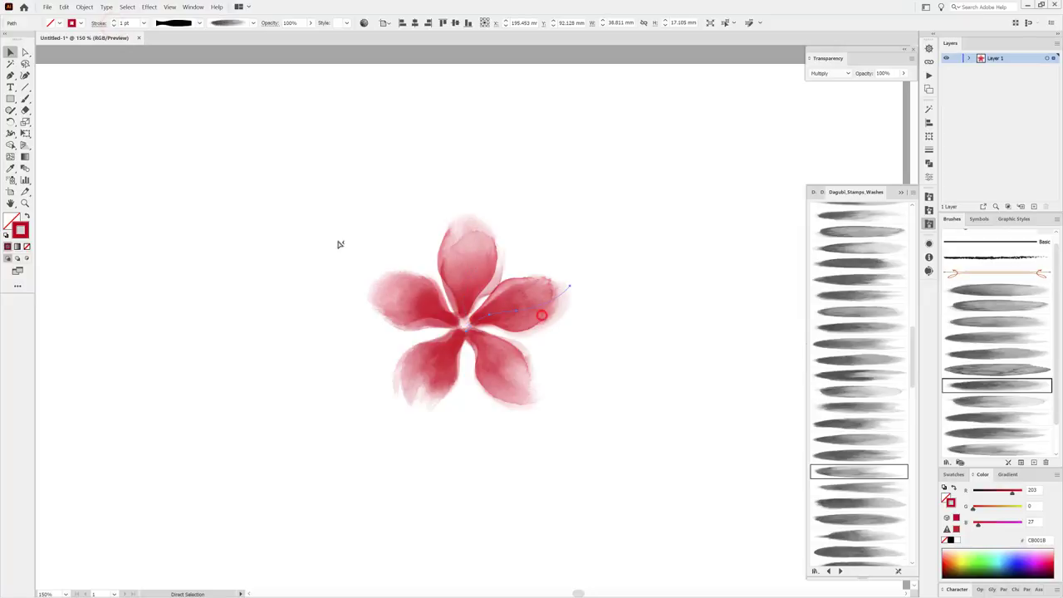
left_click(114, 20)
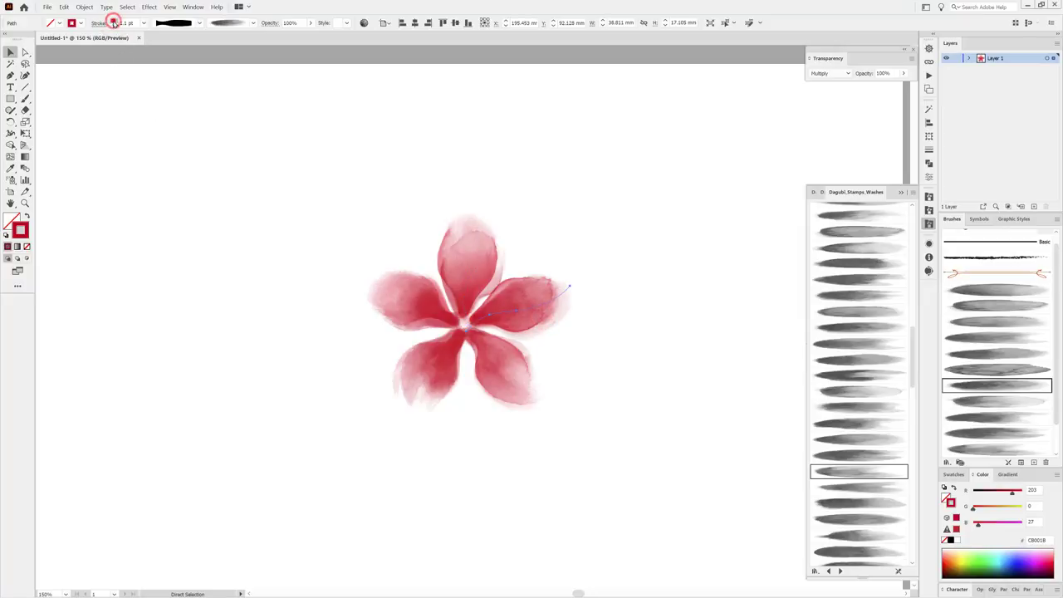
left_click(433, 385)
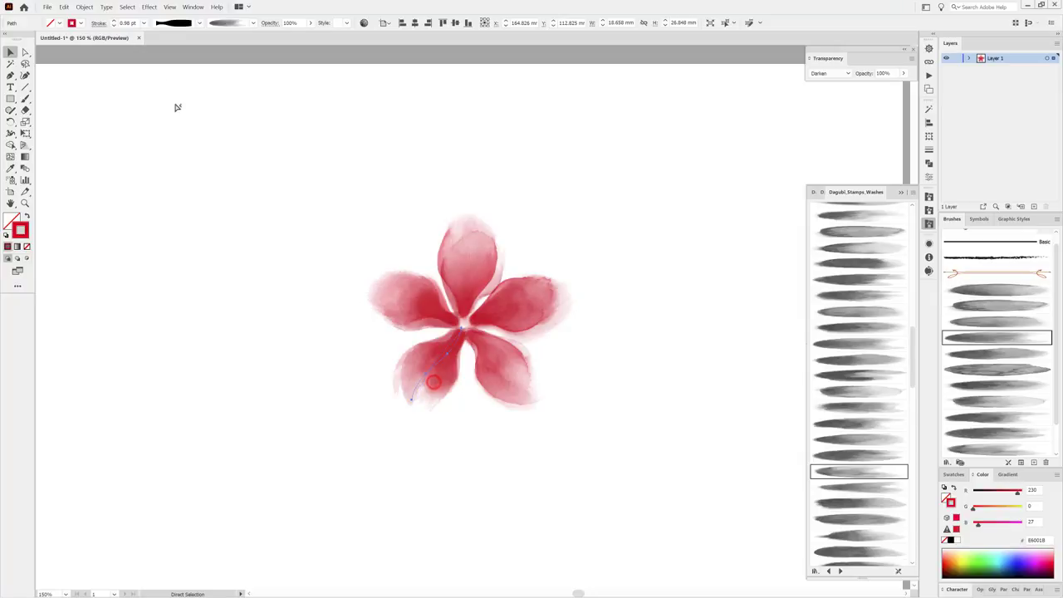
left_click(114, 21)
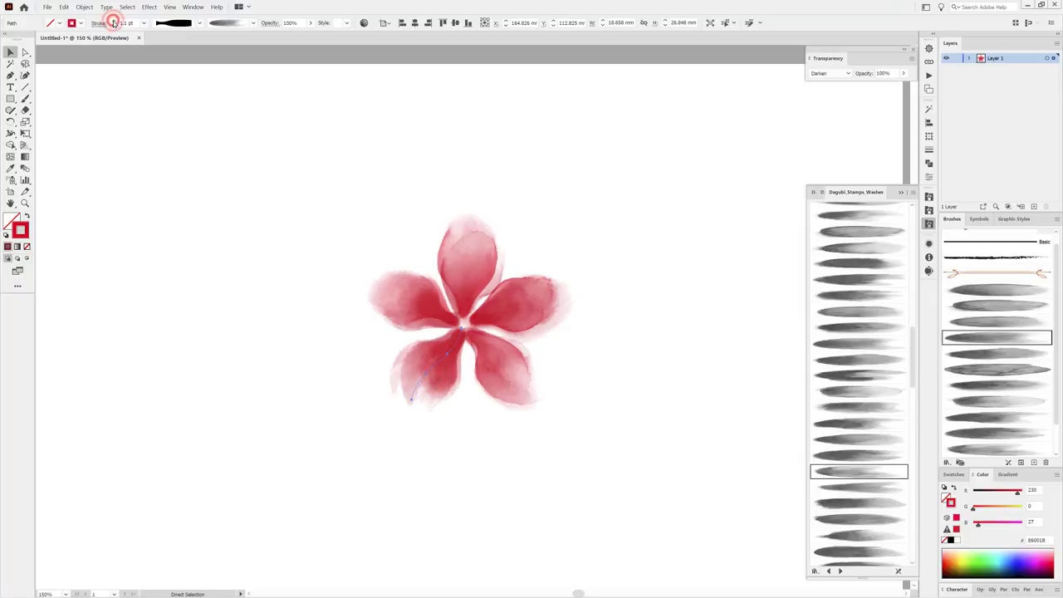
left_click(518, 362)
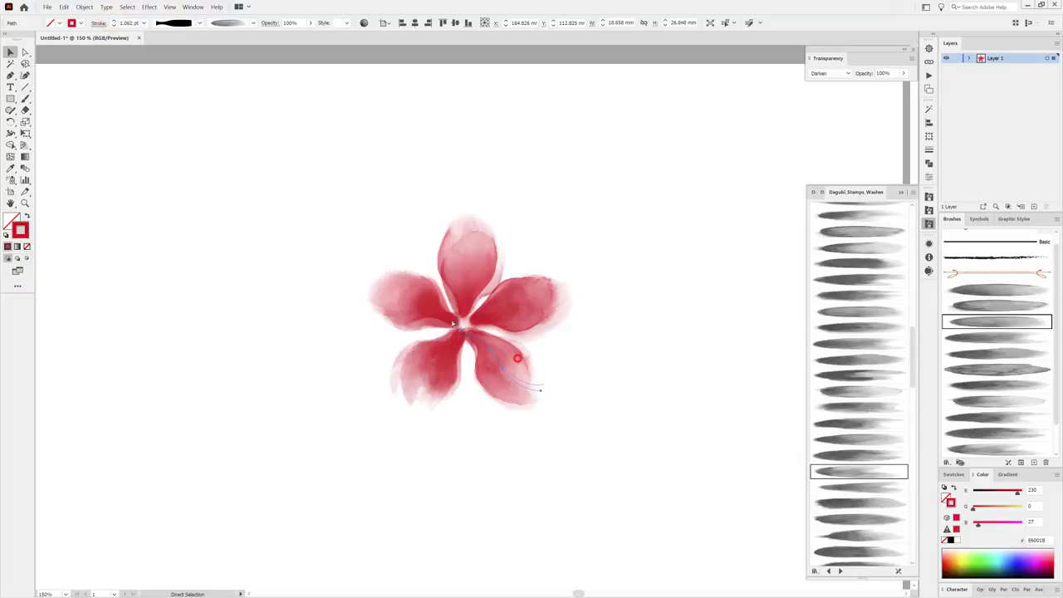
left_click(113, 21)
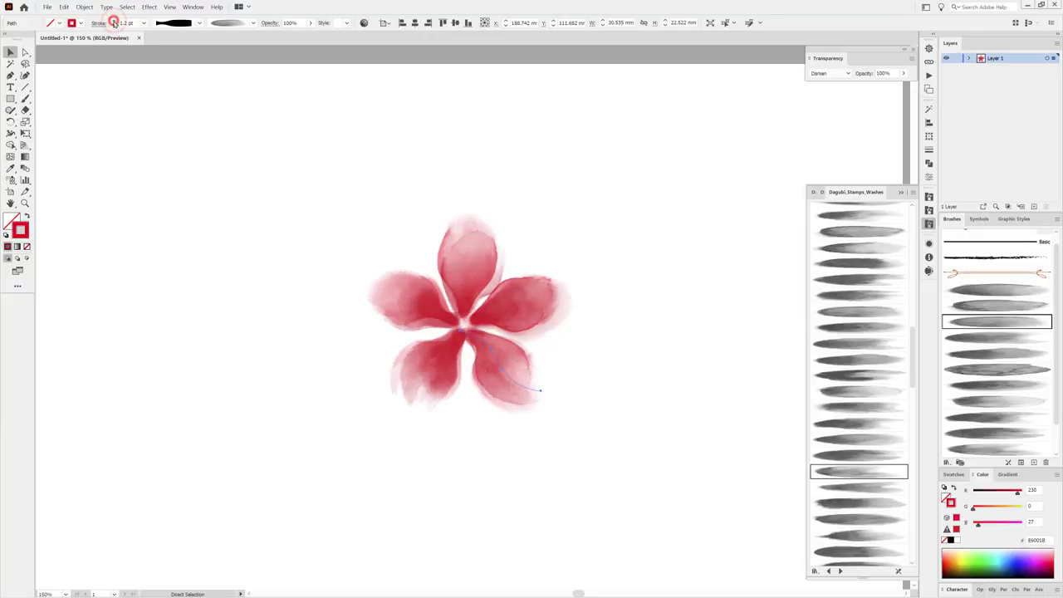
left_click(113, 21)
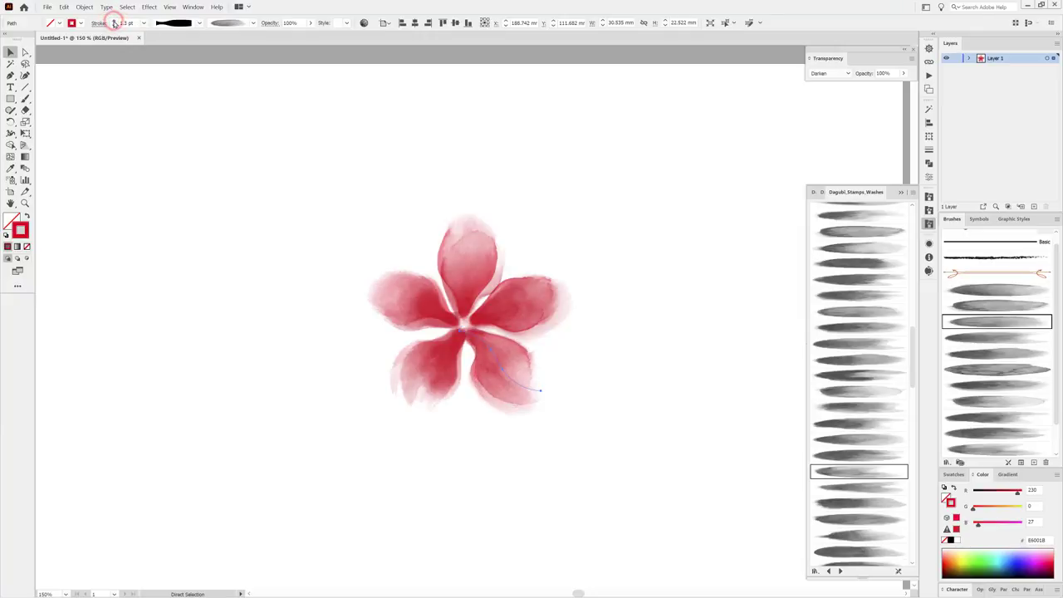
left_click(214, 240)
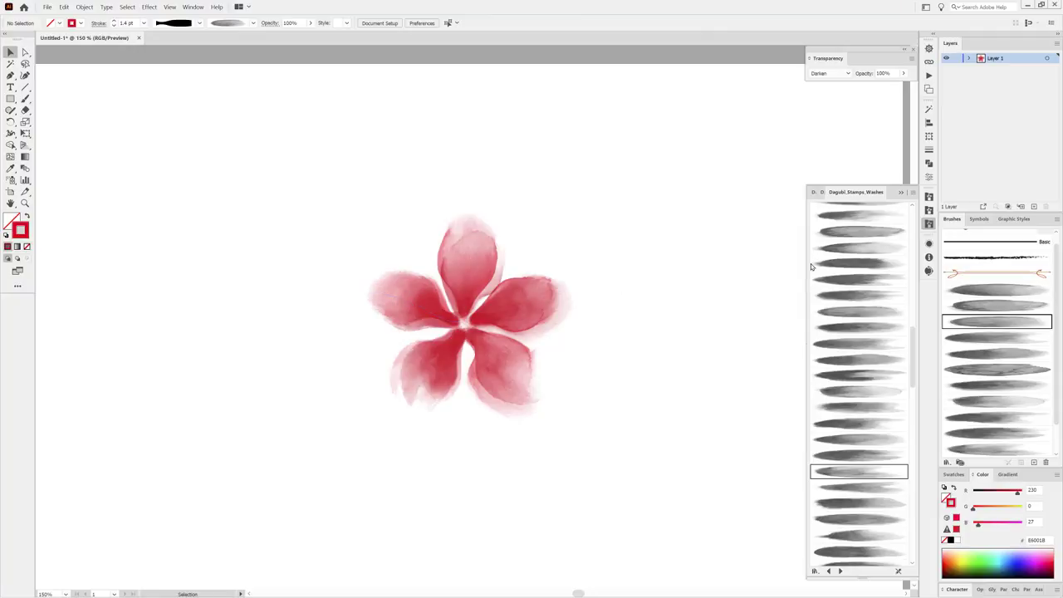
Pick Splatter_Brush_052 from Dagubi_Watercolor_Splatters and set the colour to yellow R 255, G 232, B 0.
left_click(929, 197)
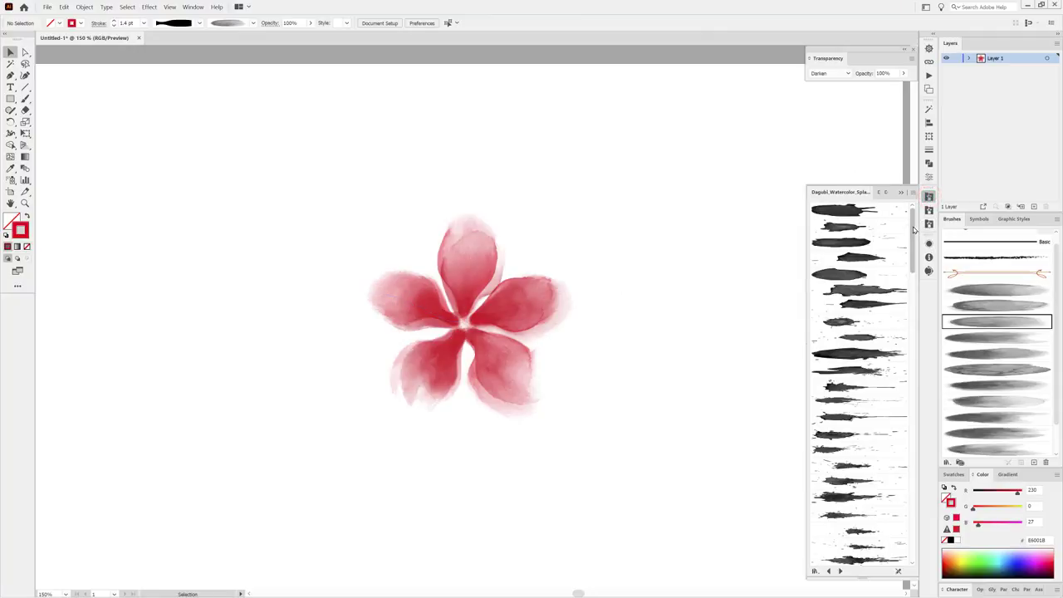
left_click_drag(912, 230, 920, 356)
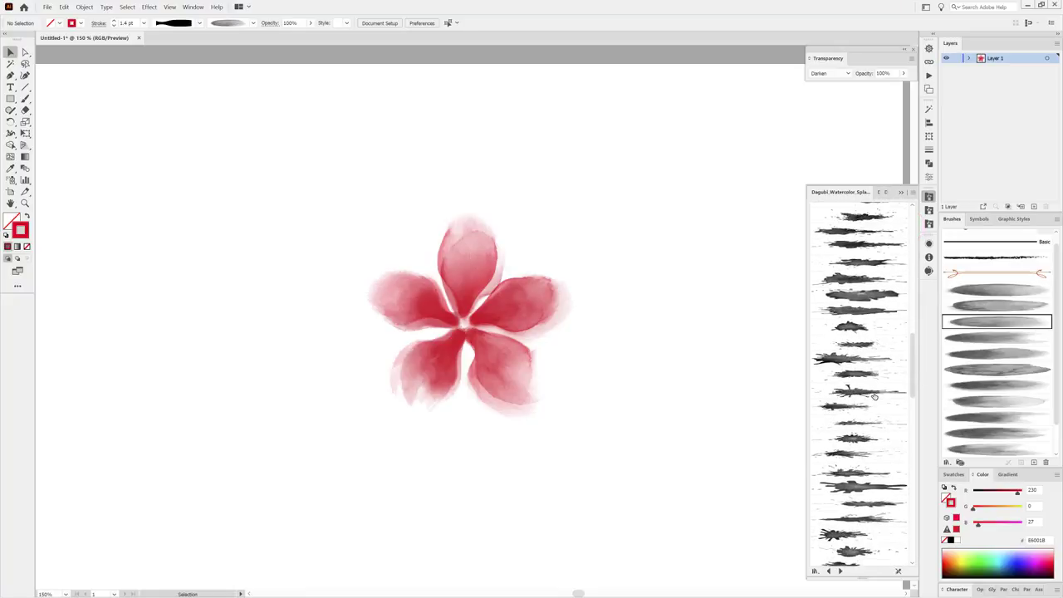
left_click(856, 328)
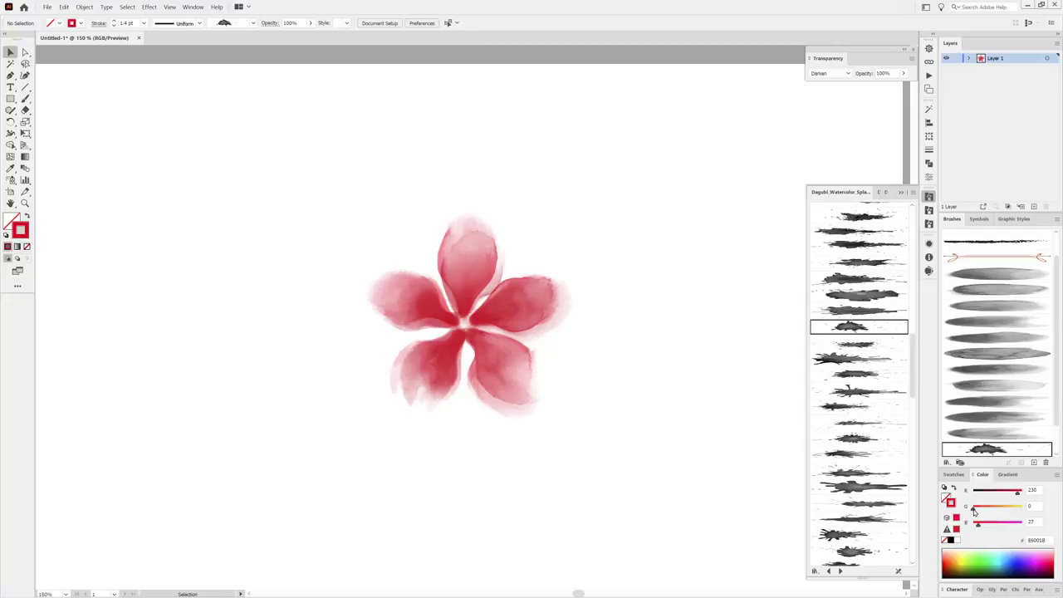
mouse_move(974, 513)
left_mouse_down()
mouse_move(1014, 508)
mouse_move(1022, 490)
left_mouse_up()
left_click_drag(978, 523, 1020, 508)
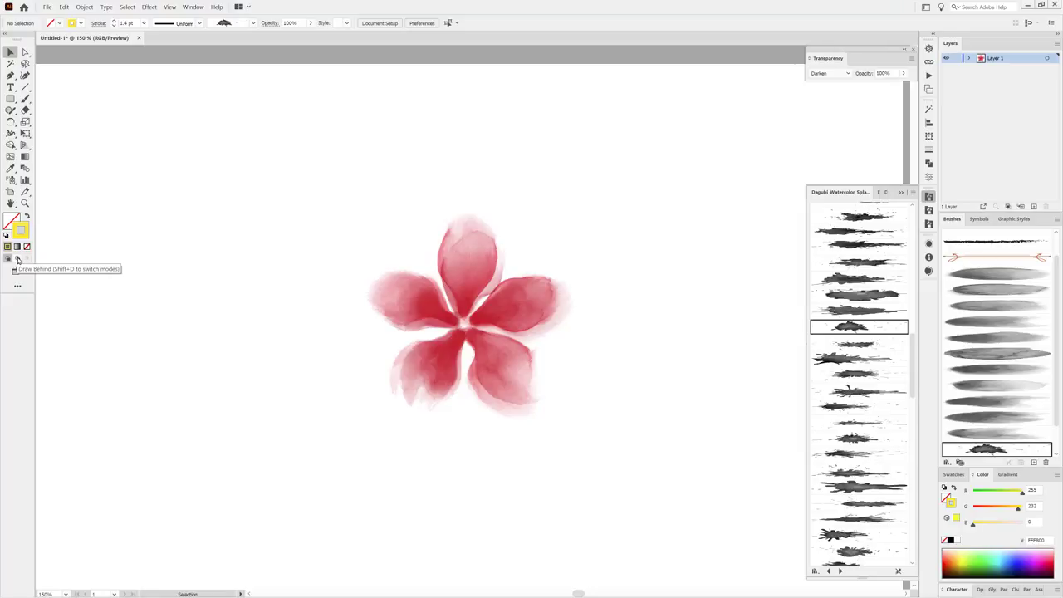
Paint a yellow splatter behind the petals at the flower centre using Draw Behind, then expand Layer 1.
left_click(17, 259)
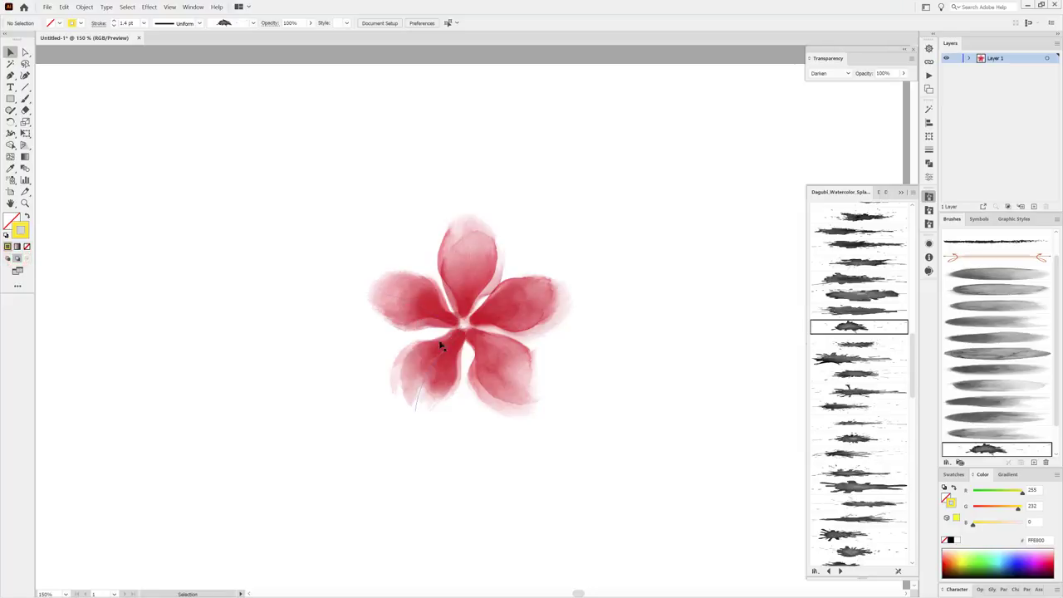
left_click(25, 100)
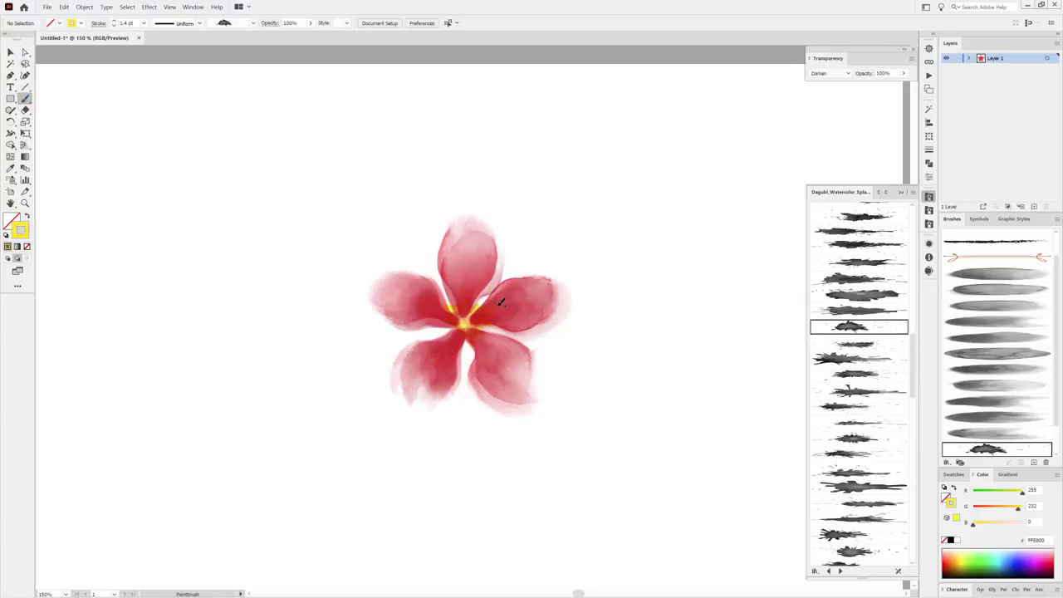
key("v")
left_click(968, 58)
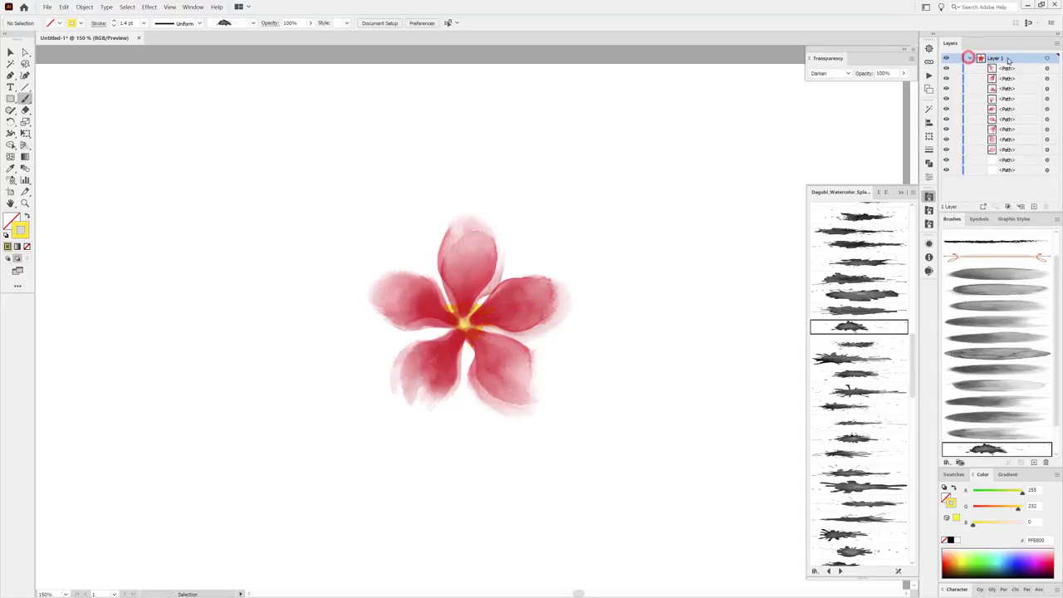
Find and select the yellow centre path in Layers, then shrink the splatter.
left_click(1012, 170)
left_click(945, 170)
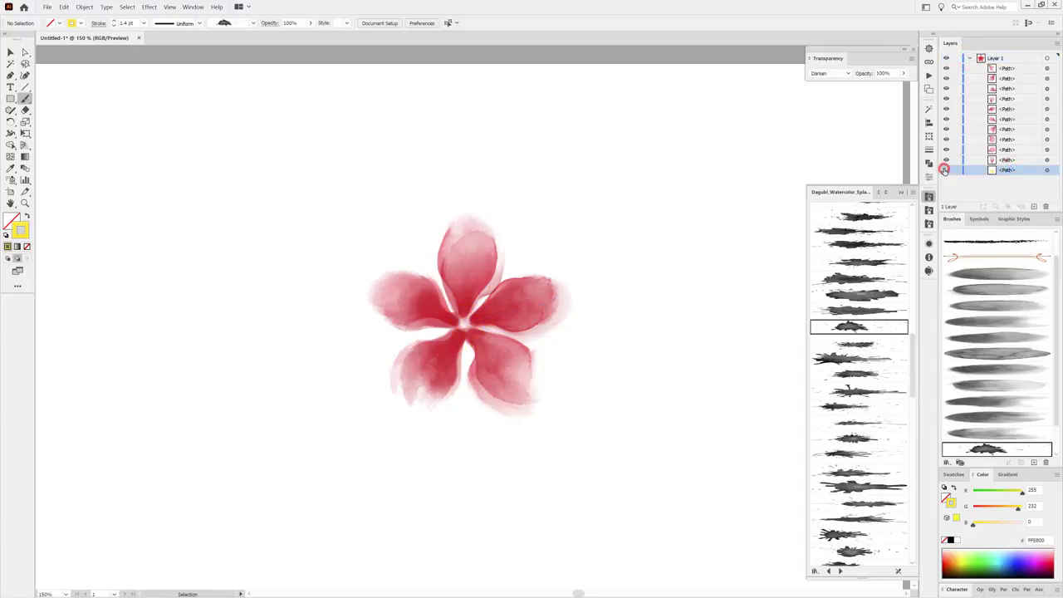
left_click(1047, 171)
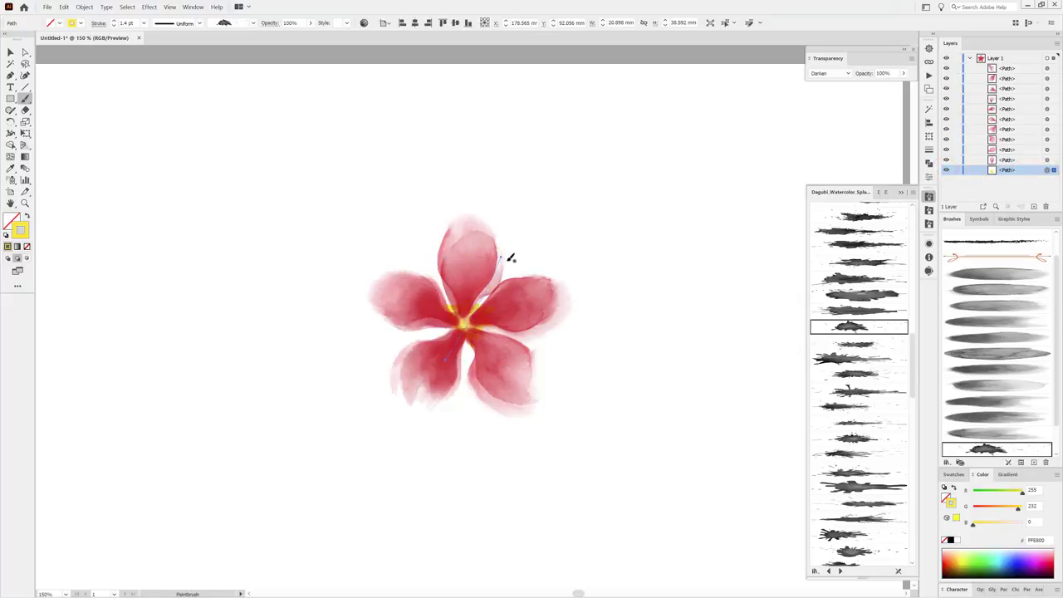
left_click(10, 53)
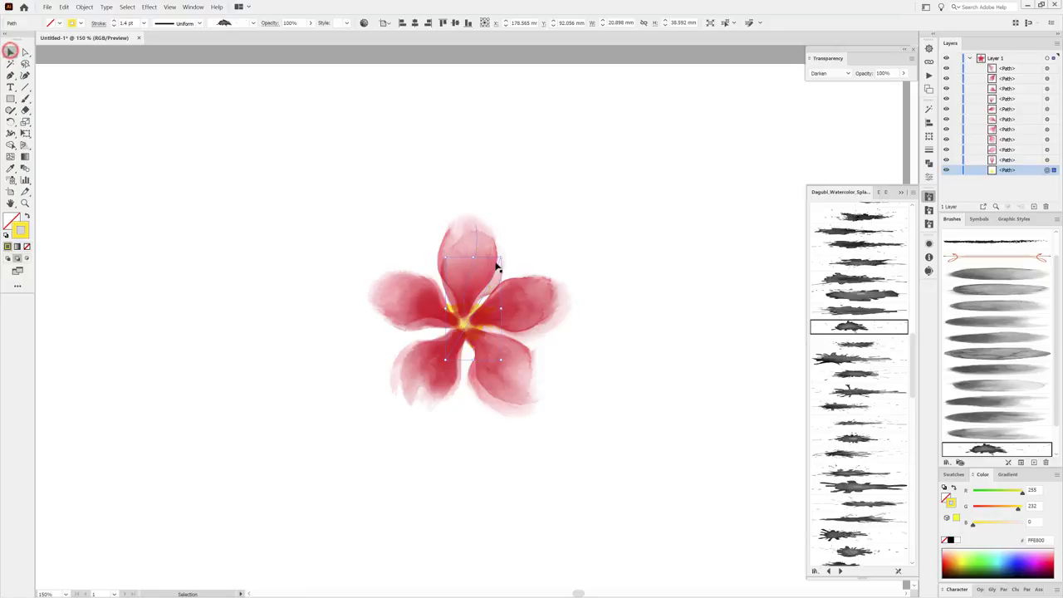
left_click_drag(499, 258, 484, 289)
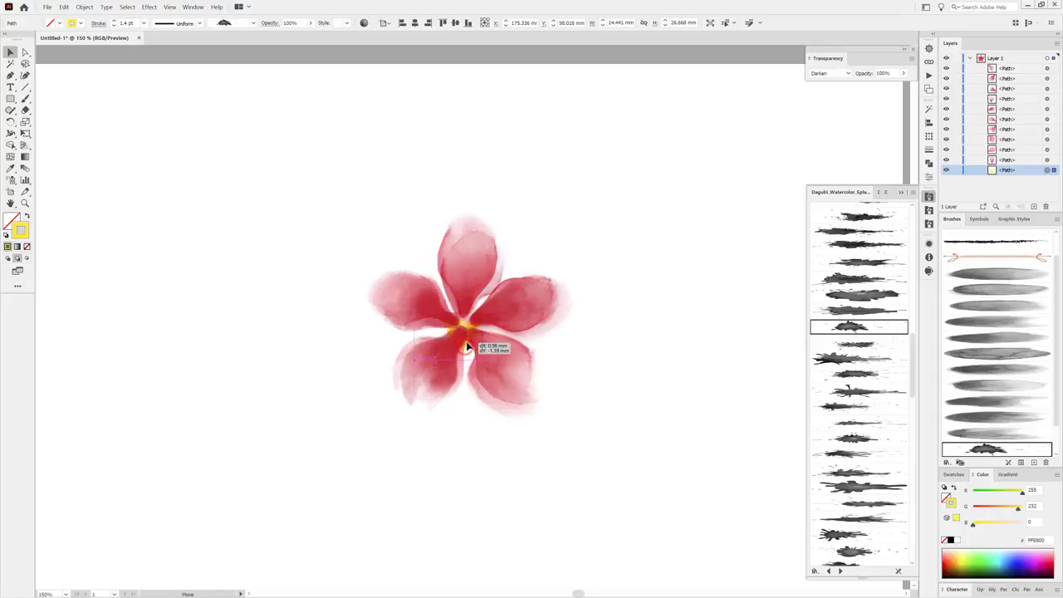
Nudge the lower-left petal stroke, then enlarge the yellow centre to about 20.4 × 37.8 mm and shift it right.
left_click(467, 350)
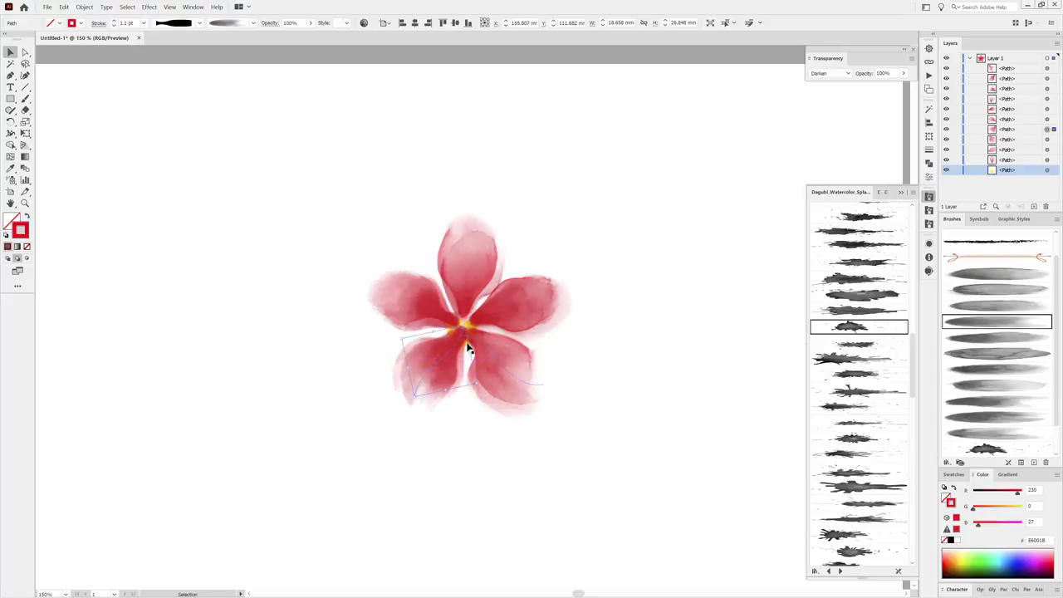
left_click_drag(468, 350, 464, 354)
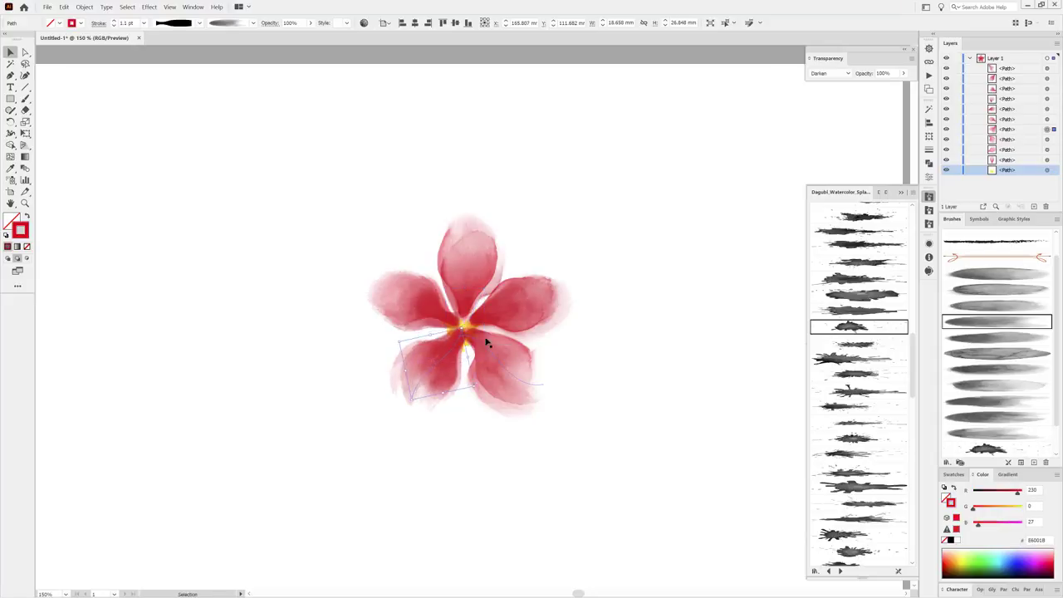
left_click(1046, 170)
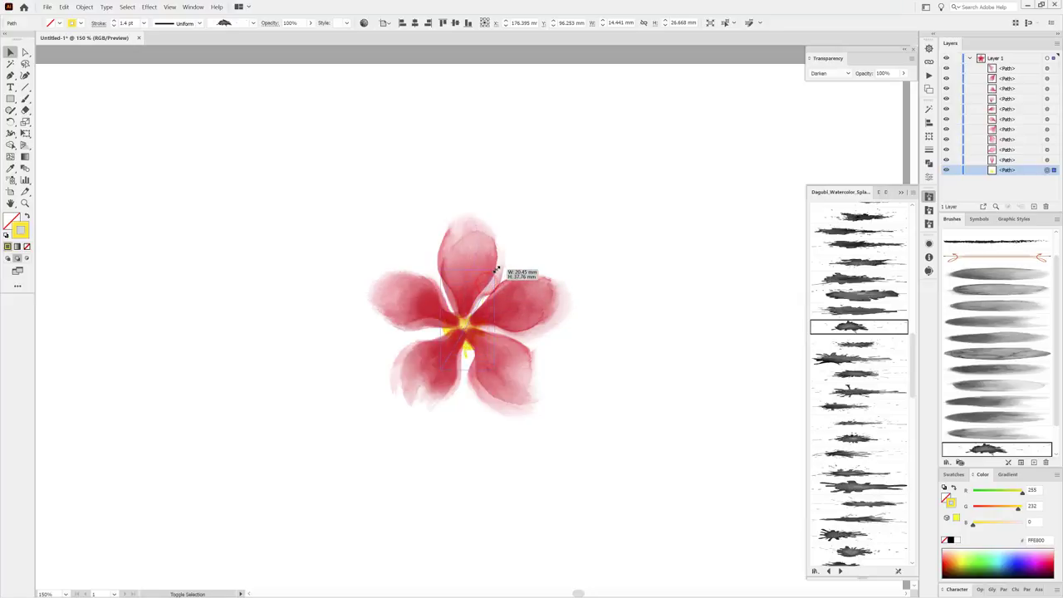
left_click_drag(487, 285, 495, 270)
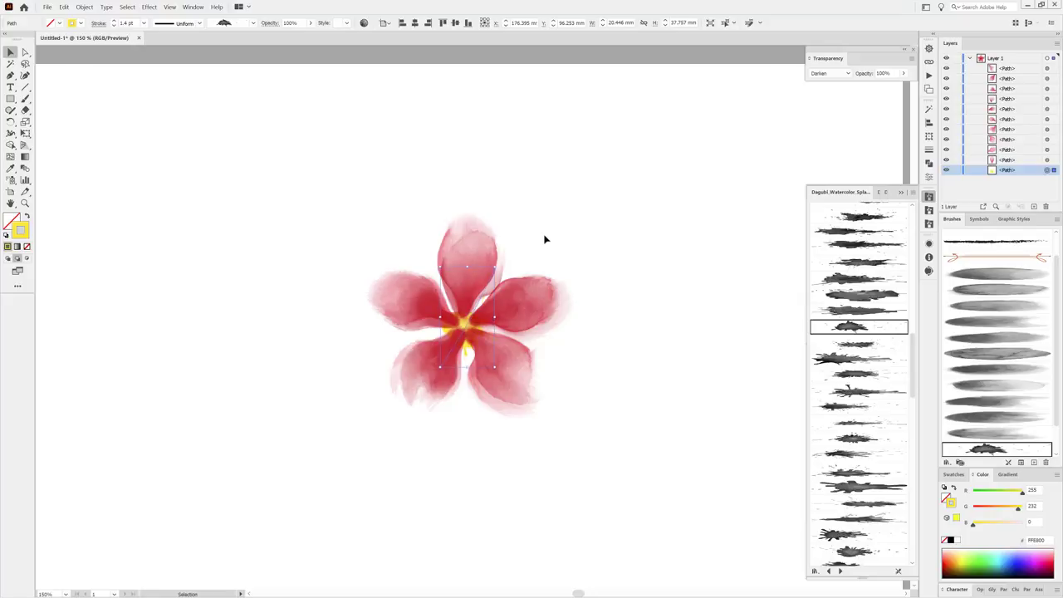
key("Right")
key("Right")
left_click(801, 168)
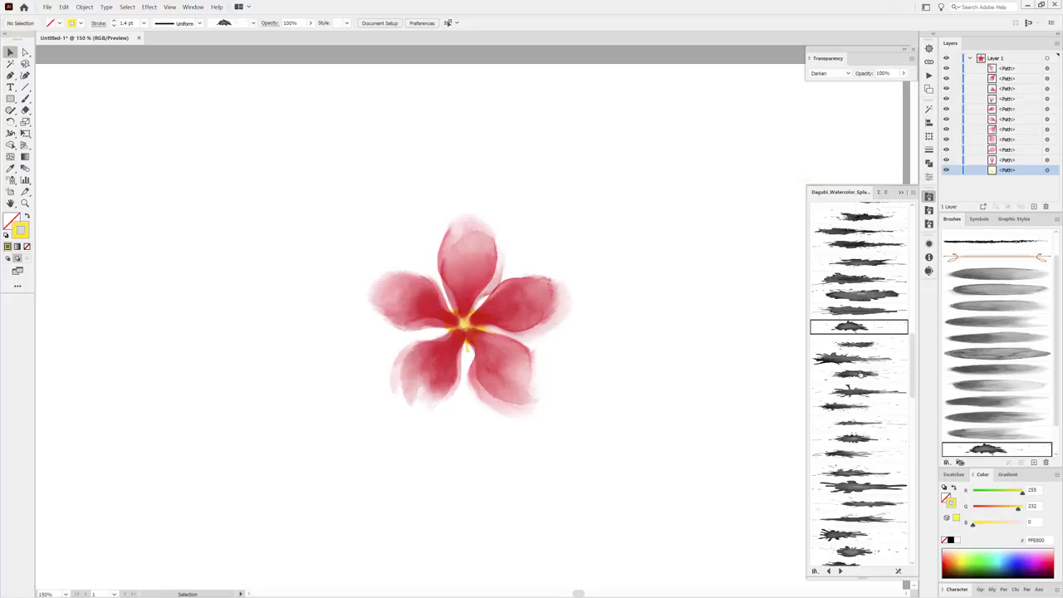
Set up a splatter Paintbrush with orange R 255, G 172, B 0 and Multiply blending.
left_click(866, 264)
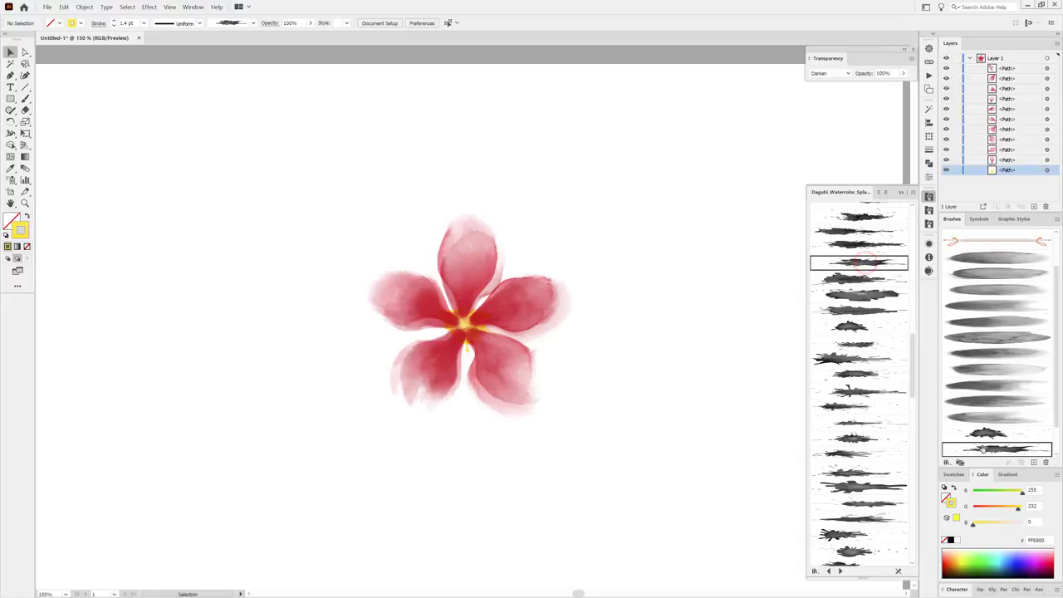
left_click_drag(1018, 510, 1005, 512)
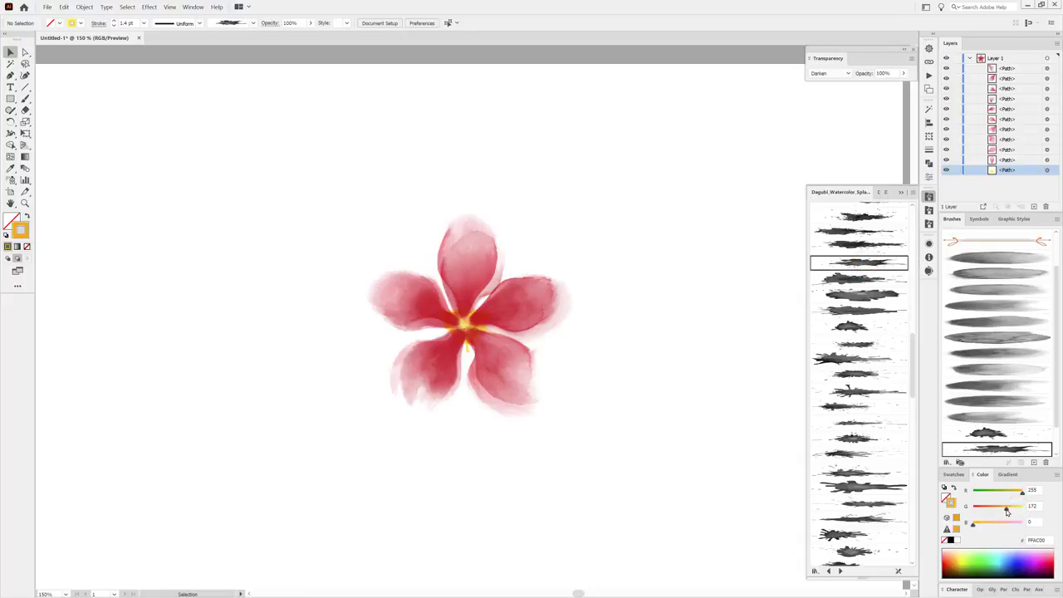
left_click(822, 73)
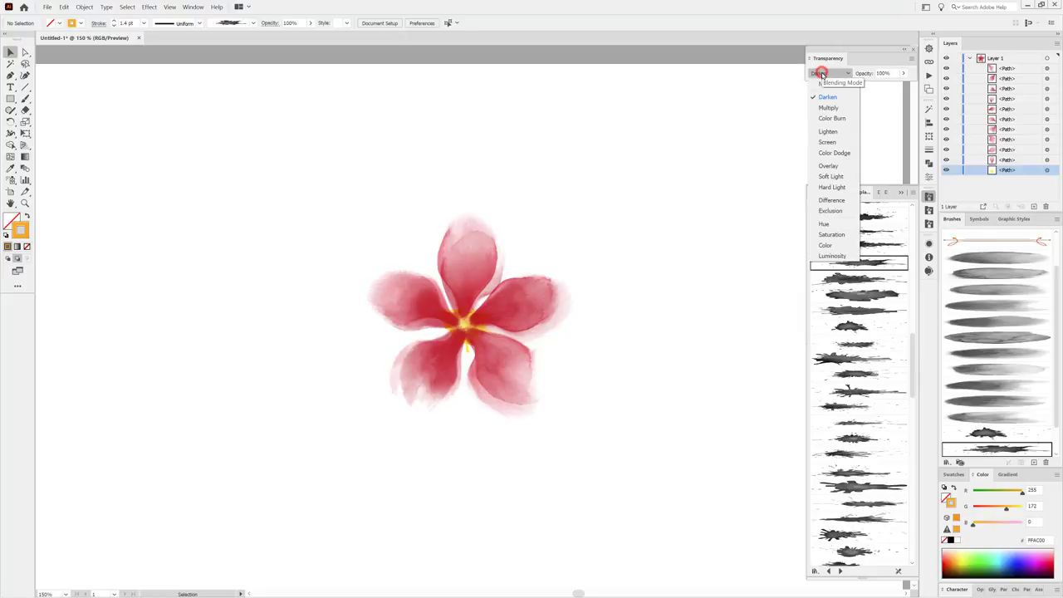
left_click(827, 108)
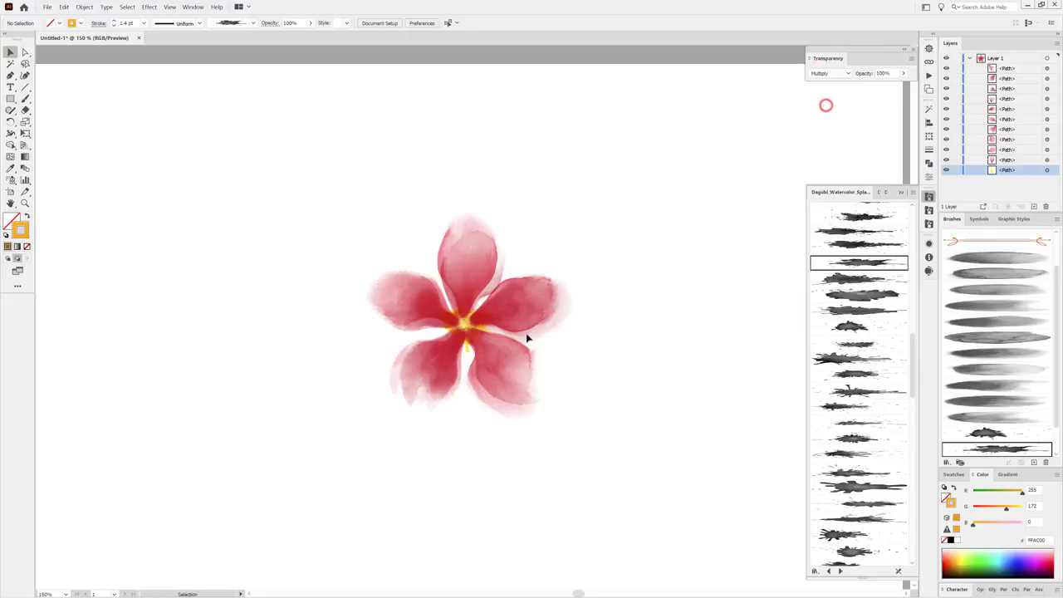
left_click(26, 99)
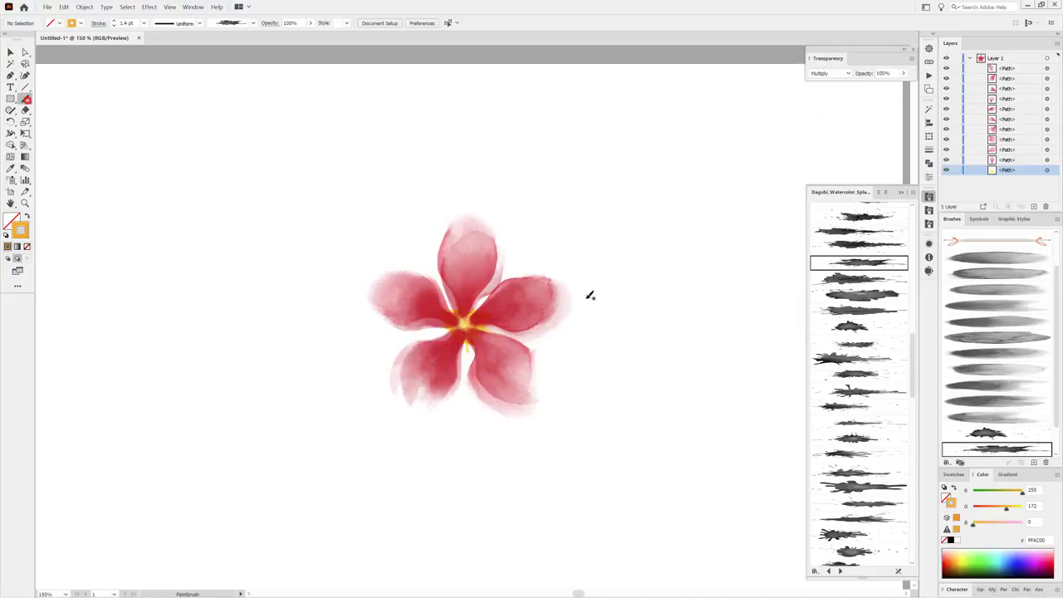
Paint an orange stroke across the flower centre and move its path to the top of the stack.
left_click_drag(462, 295, 432, 330)
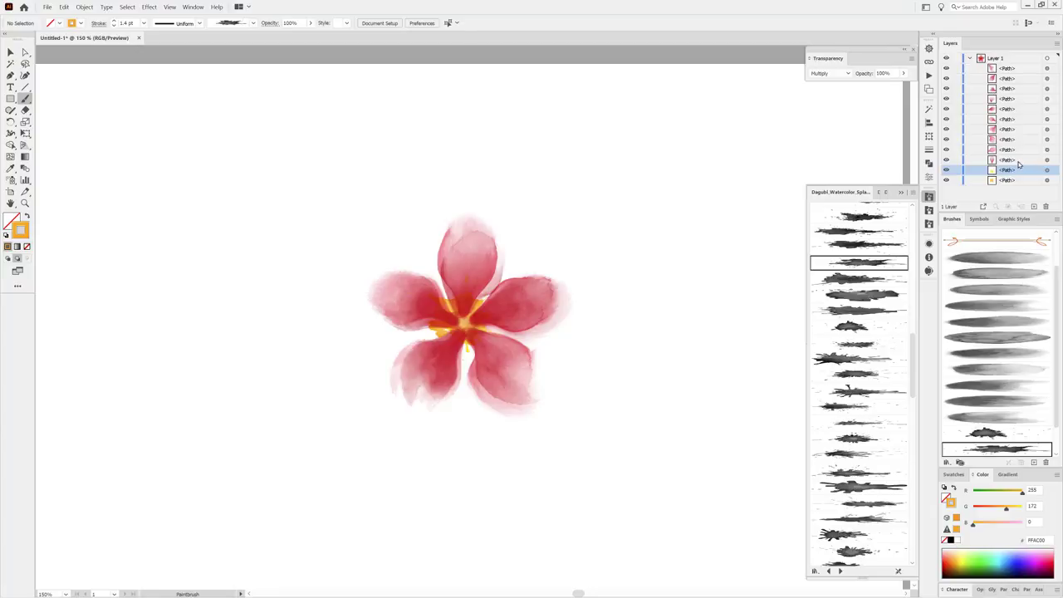
left_click(1010, 180)
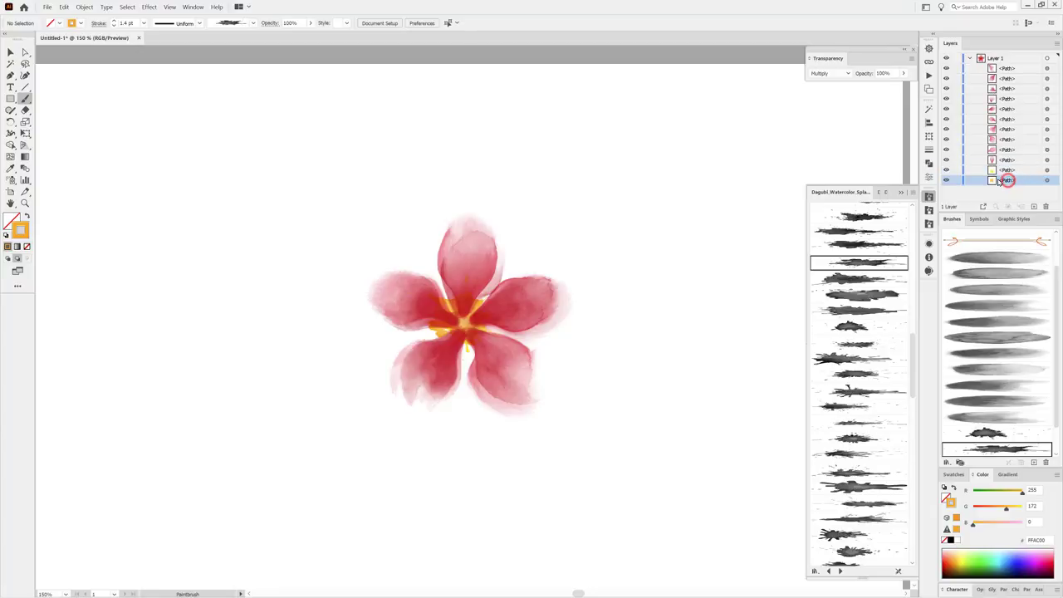
left_click_drag(1010, 181, 1008, 66)
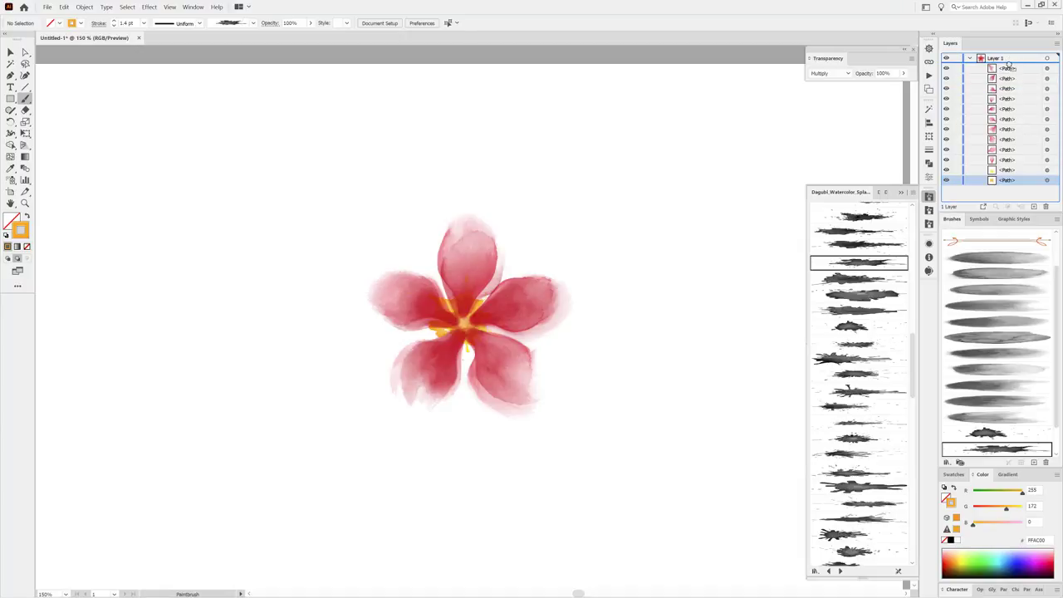
mouse_move(1008, 67)
left_mouse_down()
mouse_move(1011, 93)
mouse_move(1010, 65)
left_mouse_up()
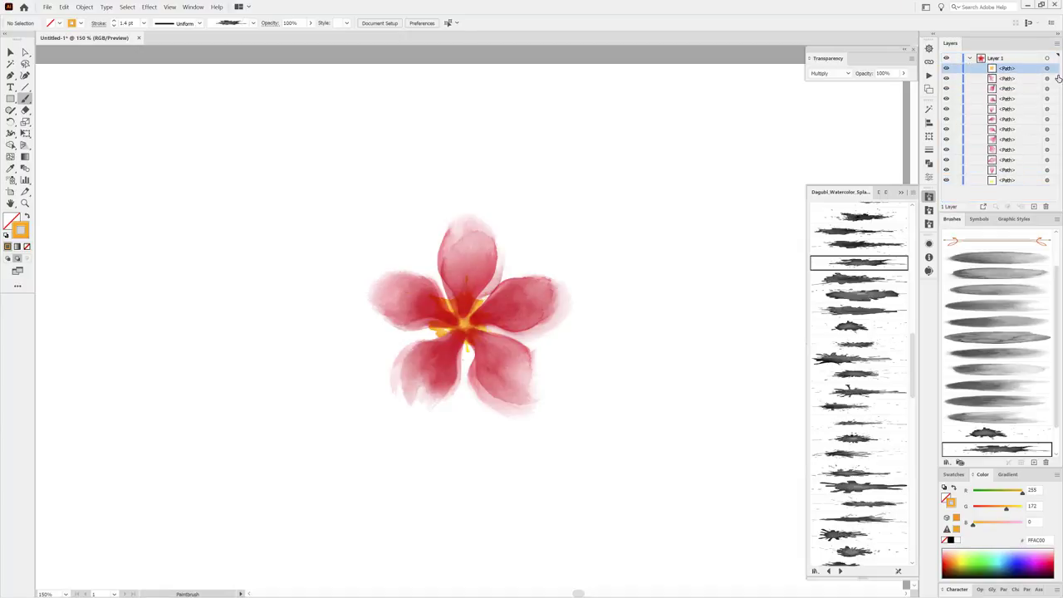
Shrink the orange centre stroke to about 3.0 × 20.9 mm and nudge it down slightly.
left_click(1047, 68)
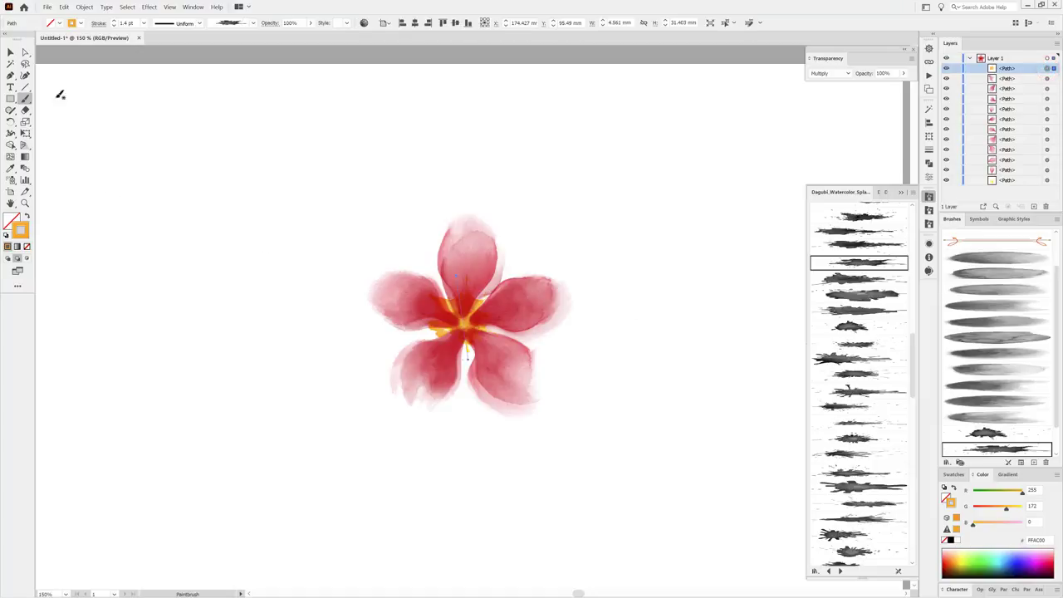
left_click(15, 52)
mouse_move(467, 274)
left_mouse_down()
mouse_move(466, 292)
mouse_move(481, 293)
left_mouse_up()
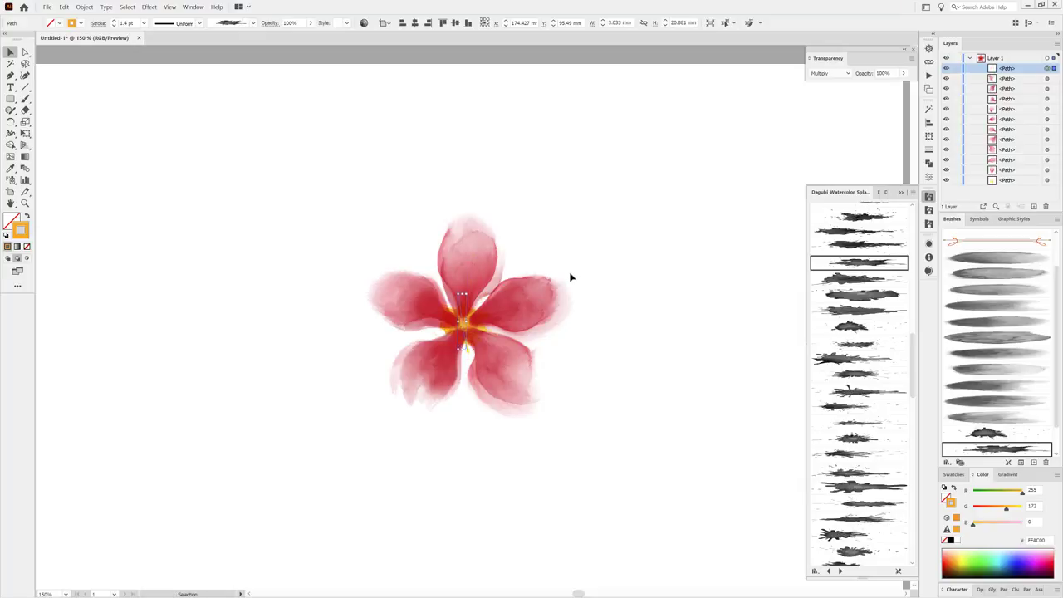
key("Down")
key("Down")
key("Down")
left_click(721, 459)
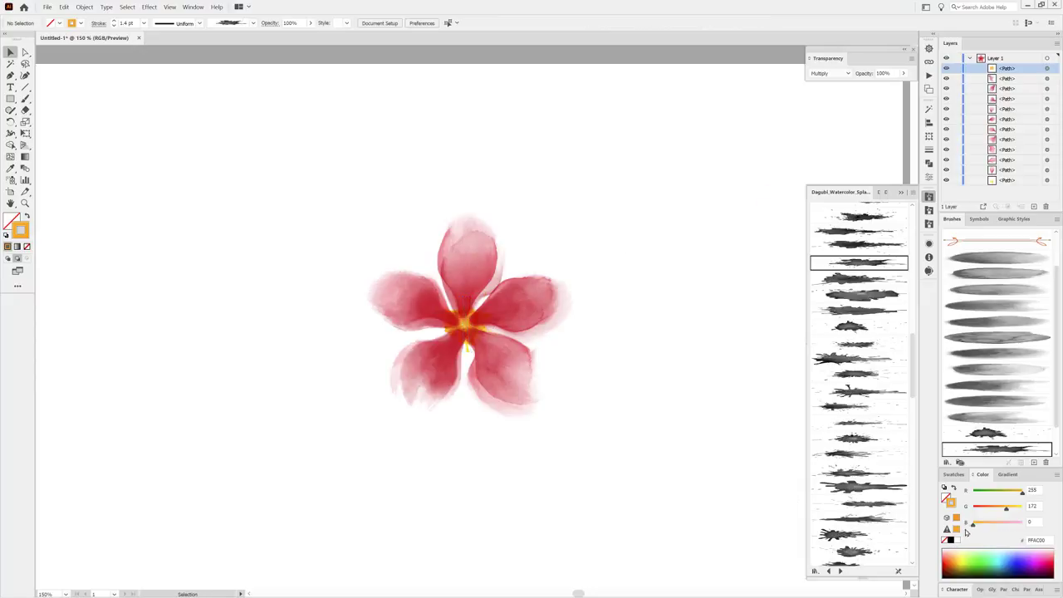
Set the paint colour to pale yellow with the Darken blend mode.
mouse_move(975, 523)
left_mouse_down()
mouse_move(1017, 508)
mouse_move(994, 524)
left_mouse_up()
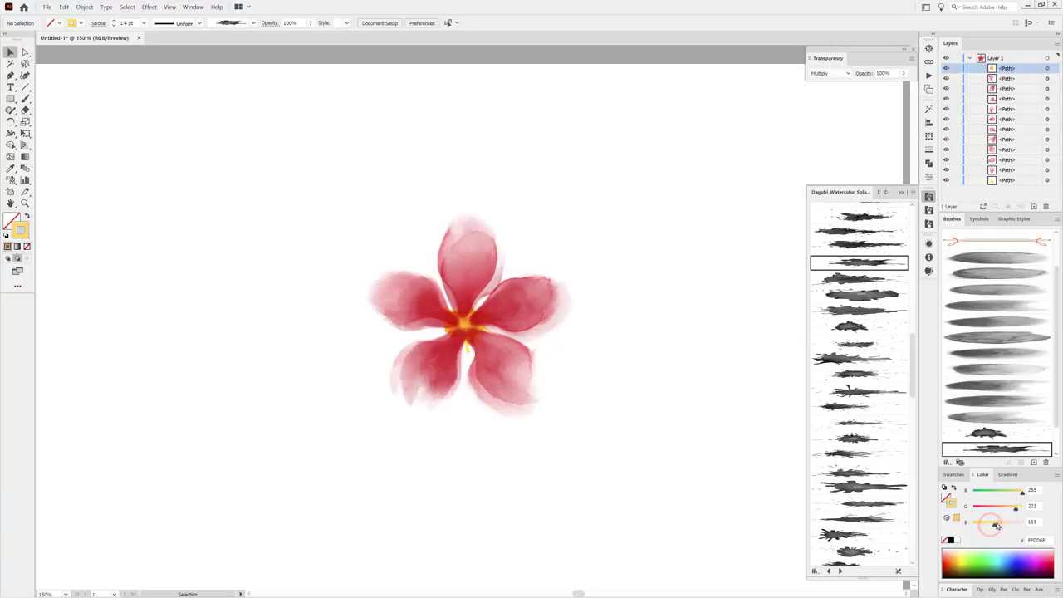
left_click(824, 73)
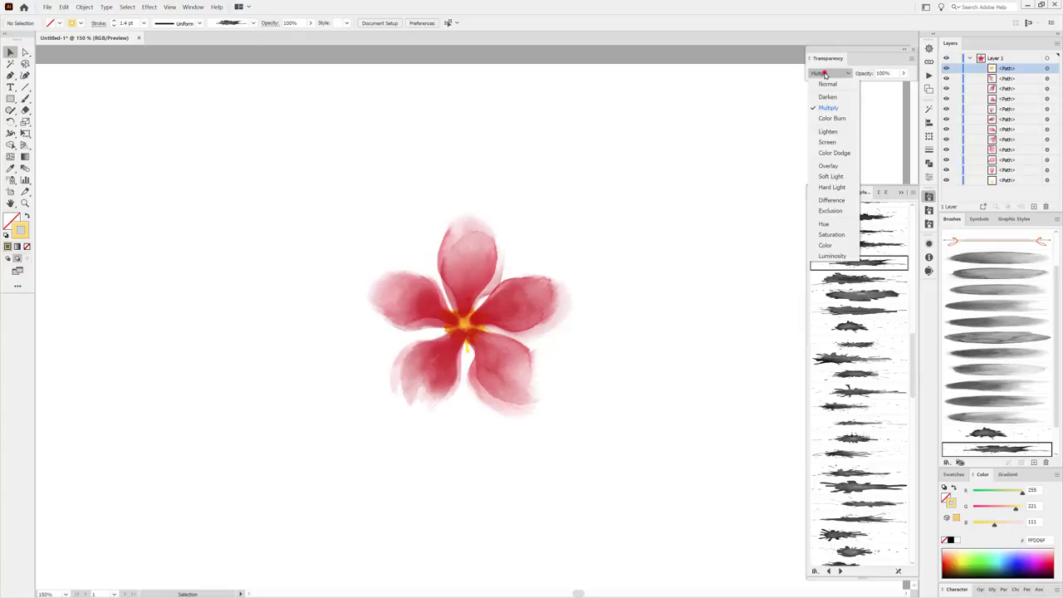
left_click(828, 98)
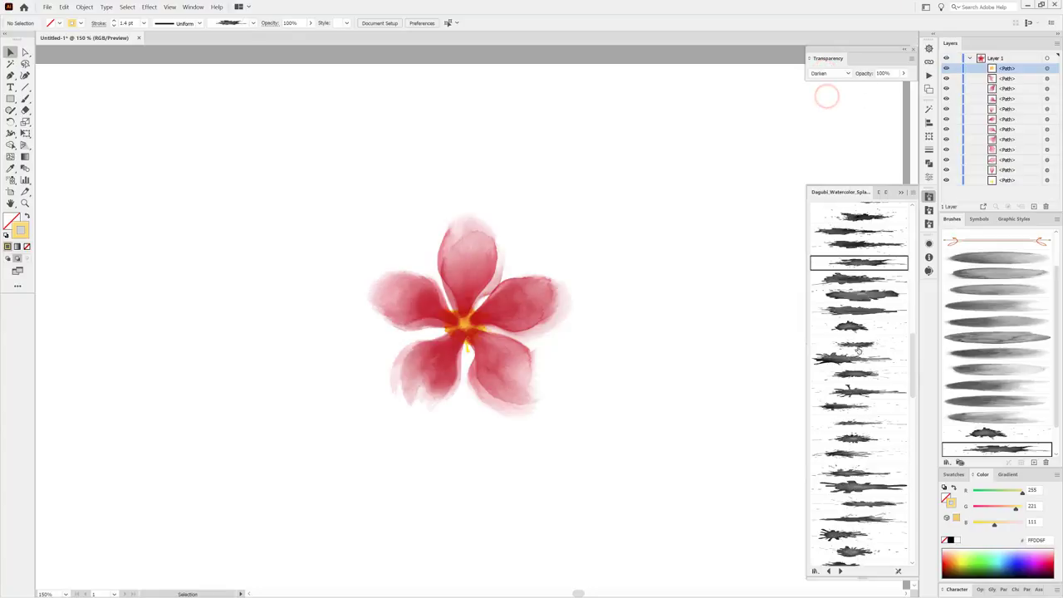
Pick a soft wash brush from the Dagubi_Stamps_Washes library for the Paintbrush.
left_click(930, 226)
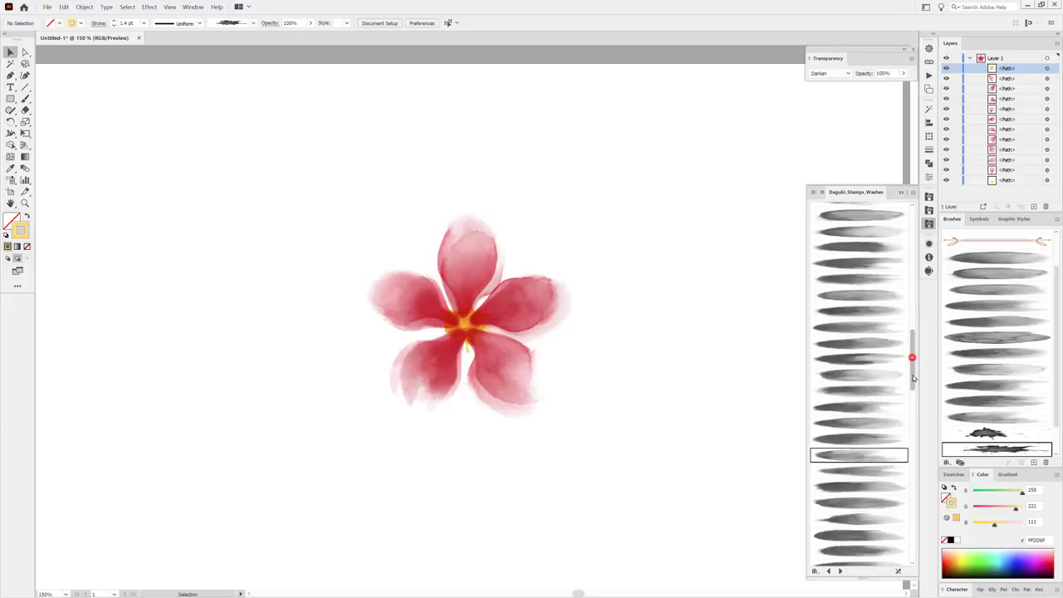
left_click_drag(913, 360, 911, 423)
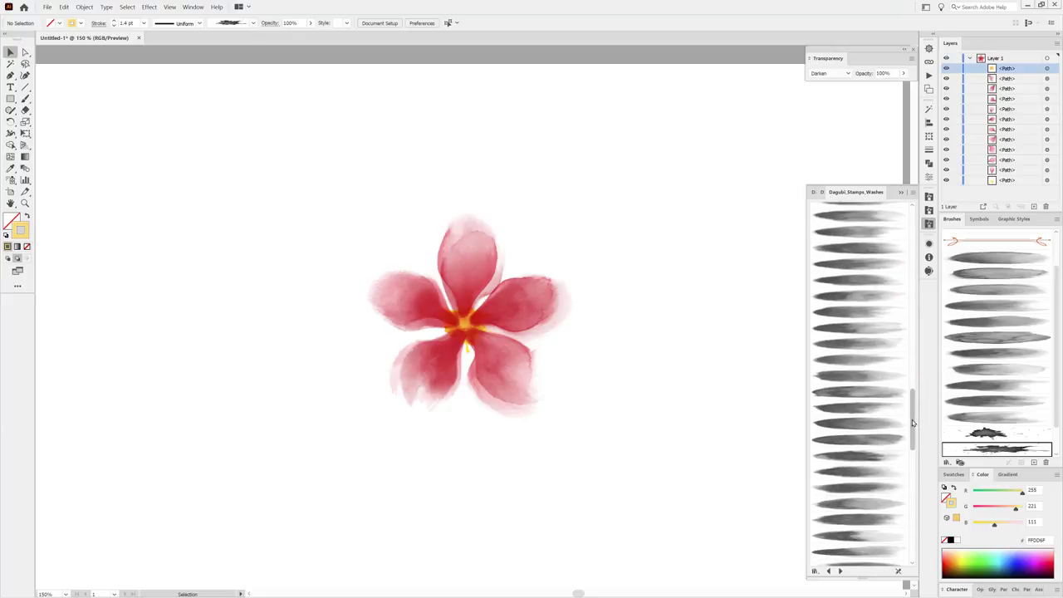
left_click(856, 297)
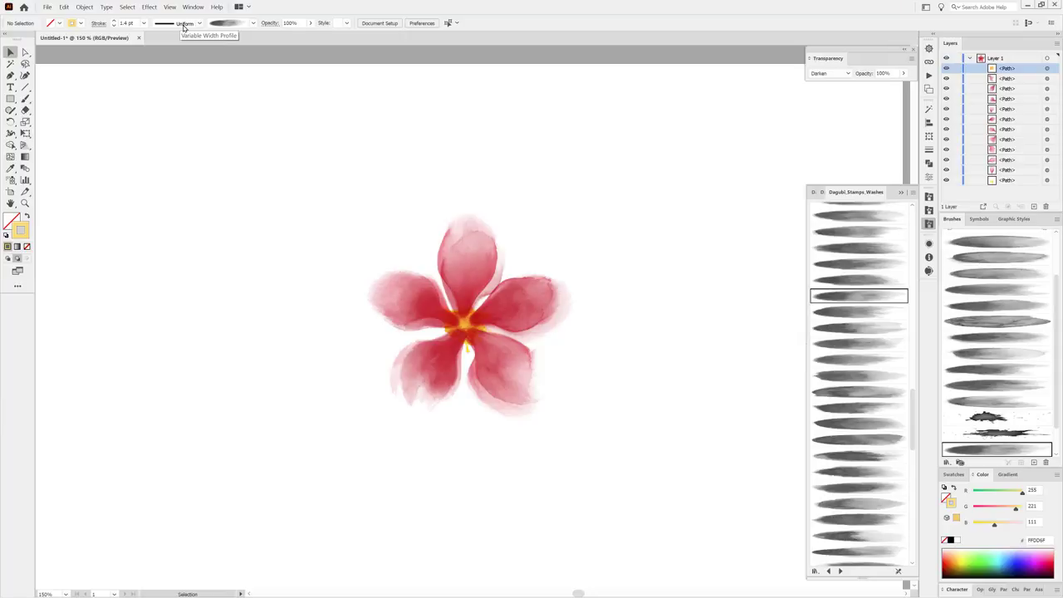
left_click(26, 98)
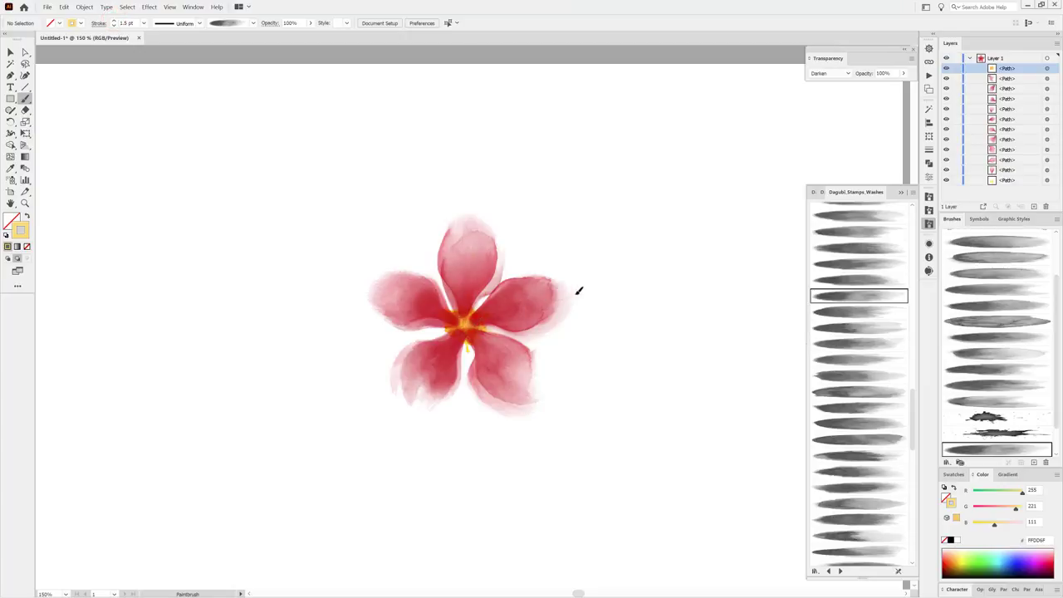
Paint yellow washes behind the right, top, left and lower petals, varying the wash brush each stroke.
left_click_drag(603, 278, 604, 280)
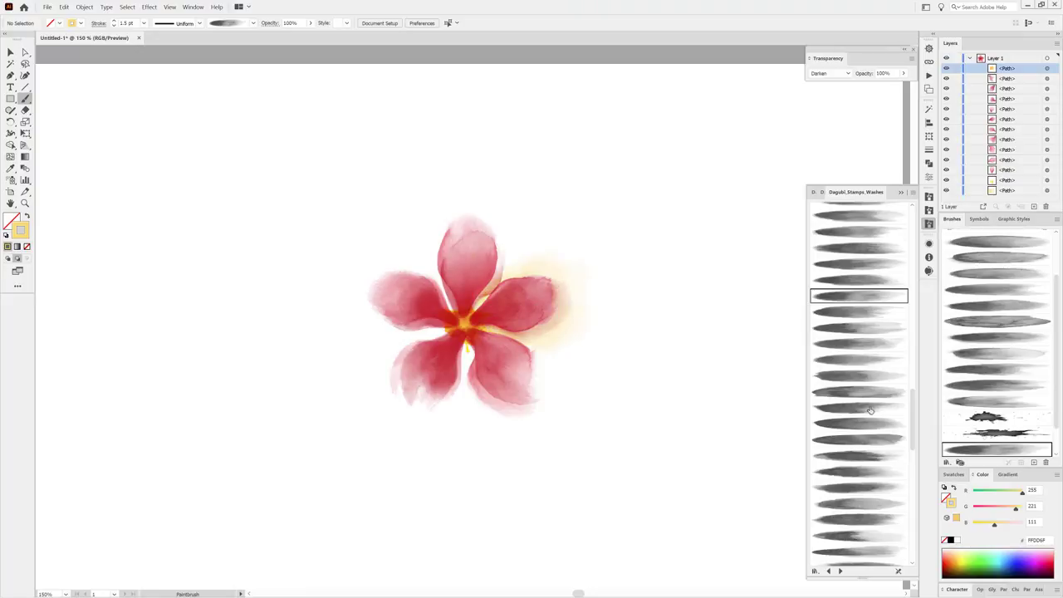
left_click(871, 311)
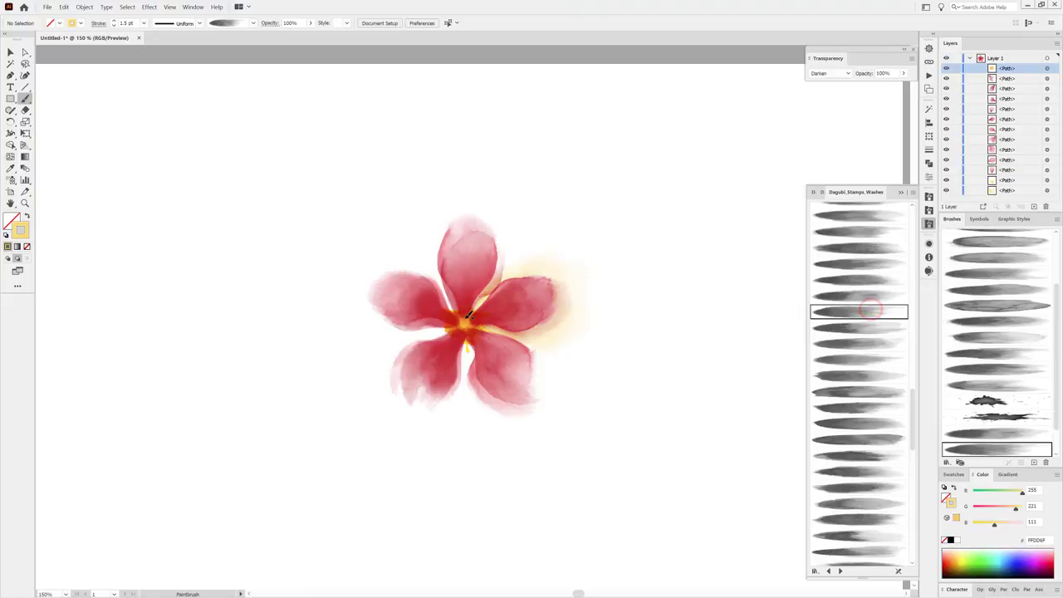
left_click_drag(473, 173, 477, 172)
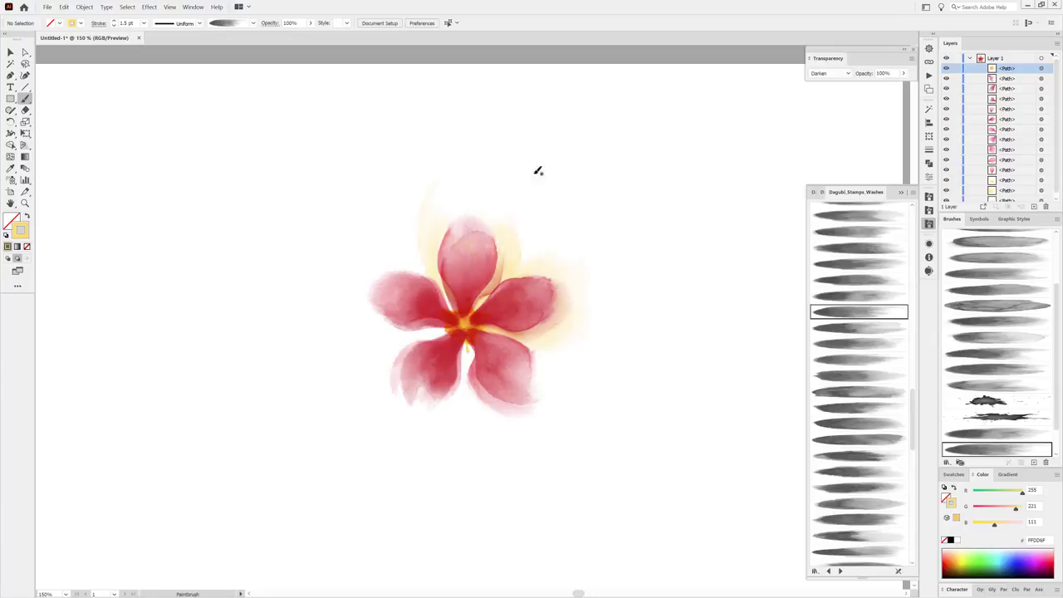
left_click(873, 333)
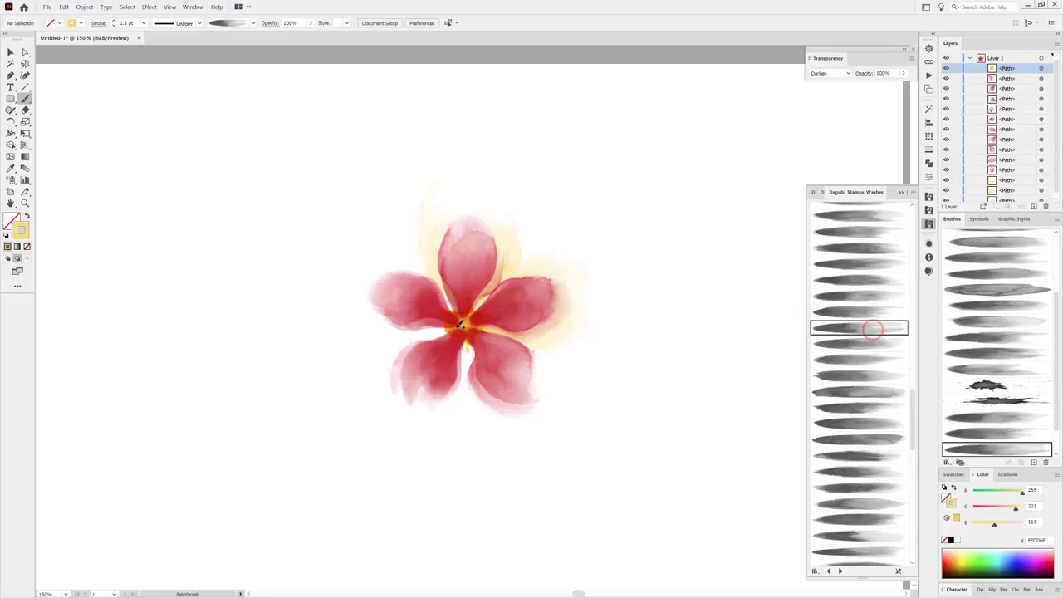
left_click_drag(386, 292, 344, 290)
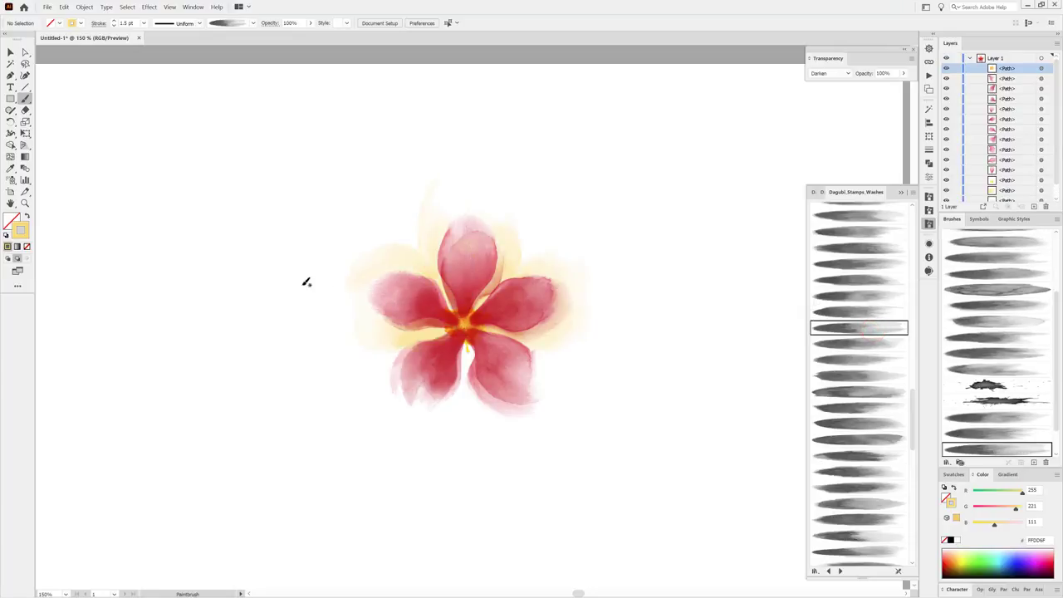
left_click(850, 352)
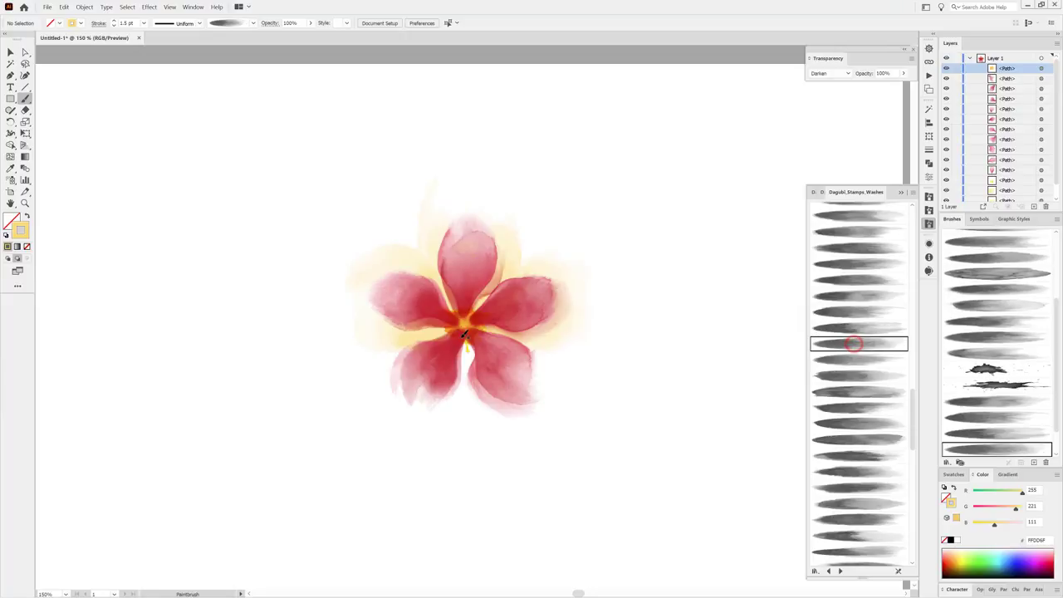
left_click_drag(420, 399, 349, 441)
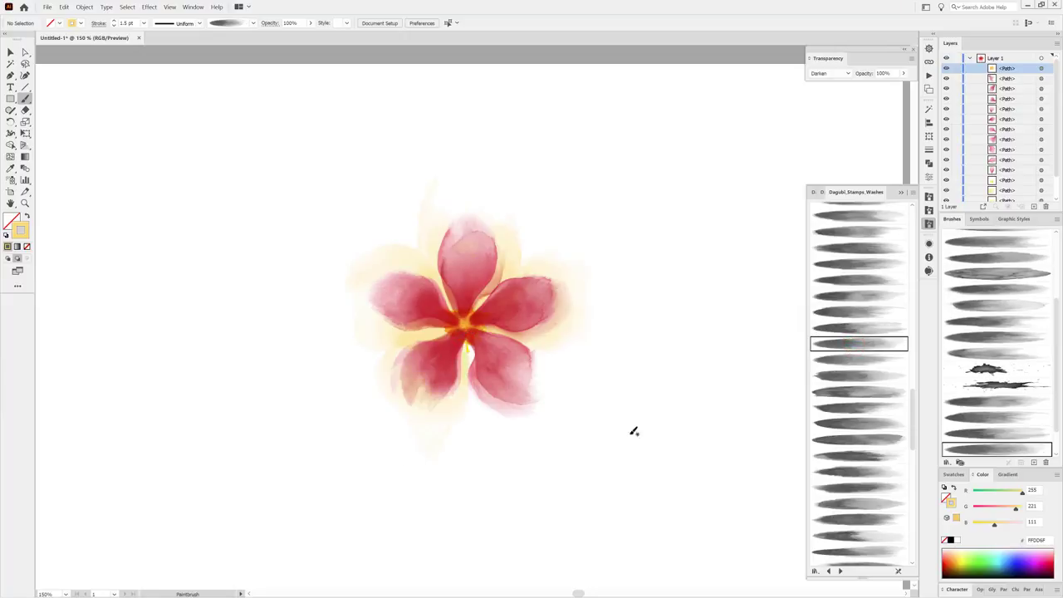
left_click(859, 375)
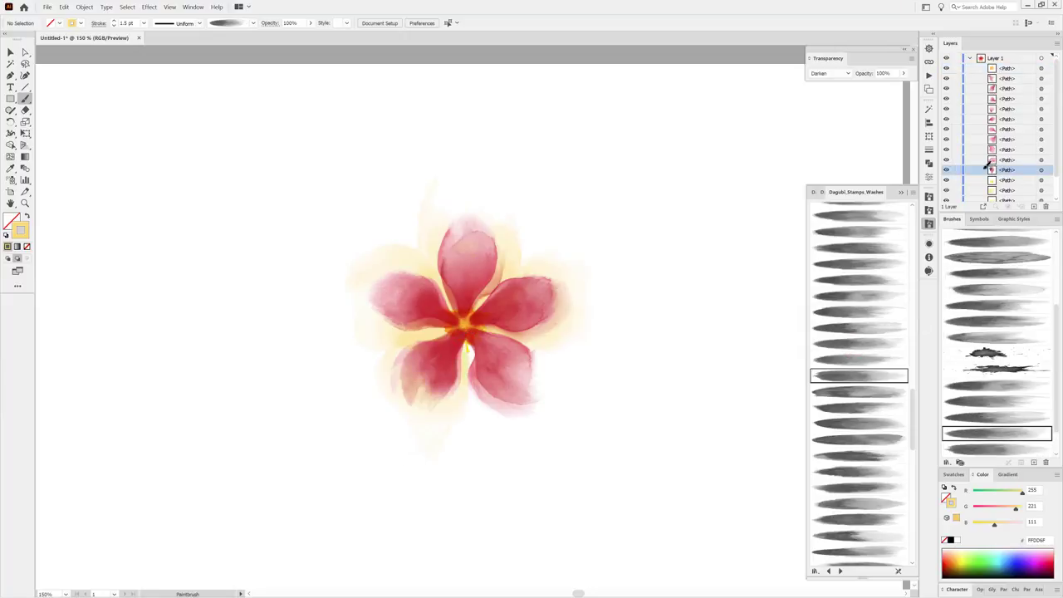
left_click(945, 160)
Thicken the right, left and lower-left petal strokes to about 1.4 pt.
left_click(1041, 159)
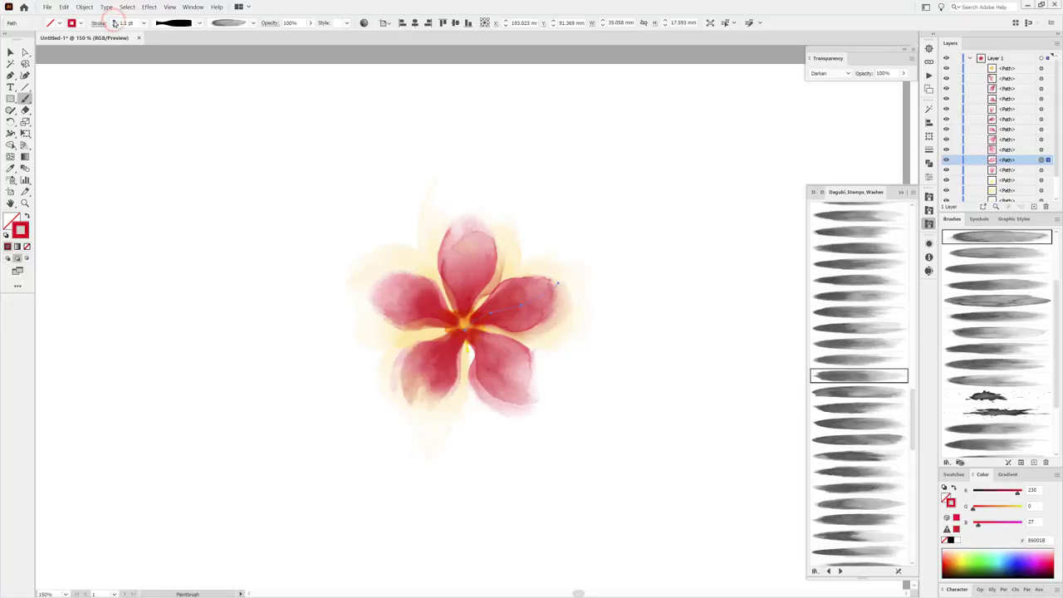
left_click(115, 20)
left_click(115, 21)
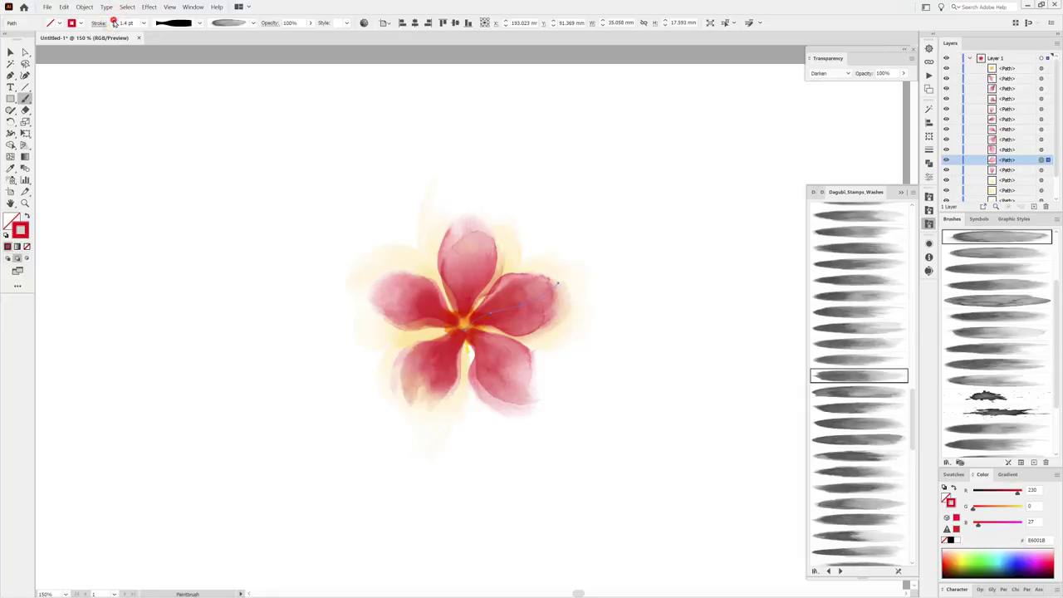
left_click(116, 22)
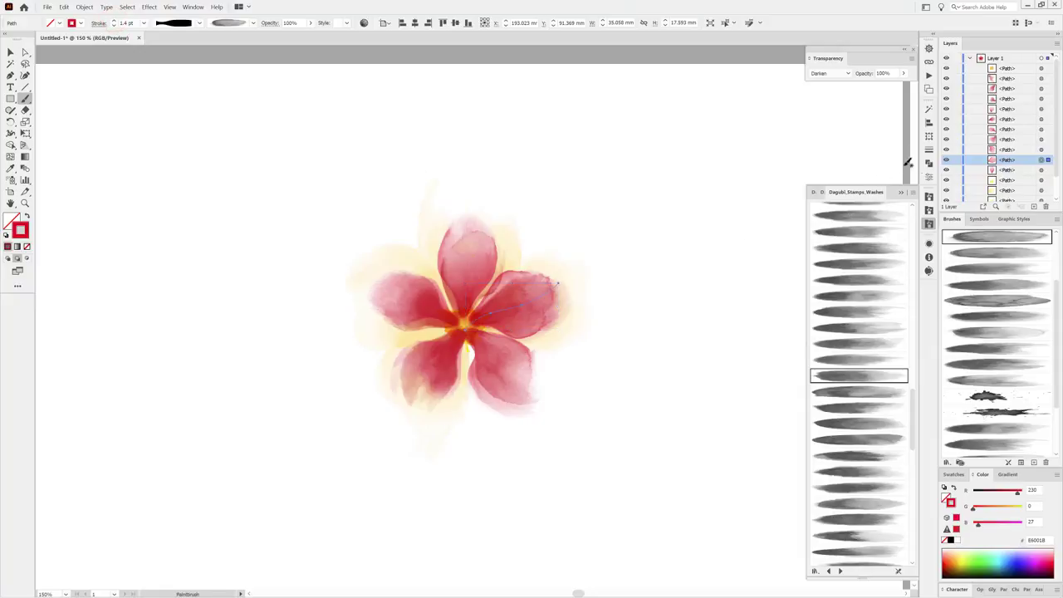
left_click(1041, 130)
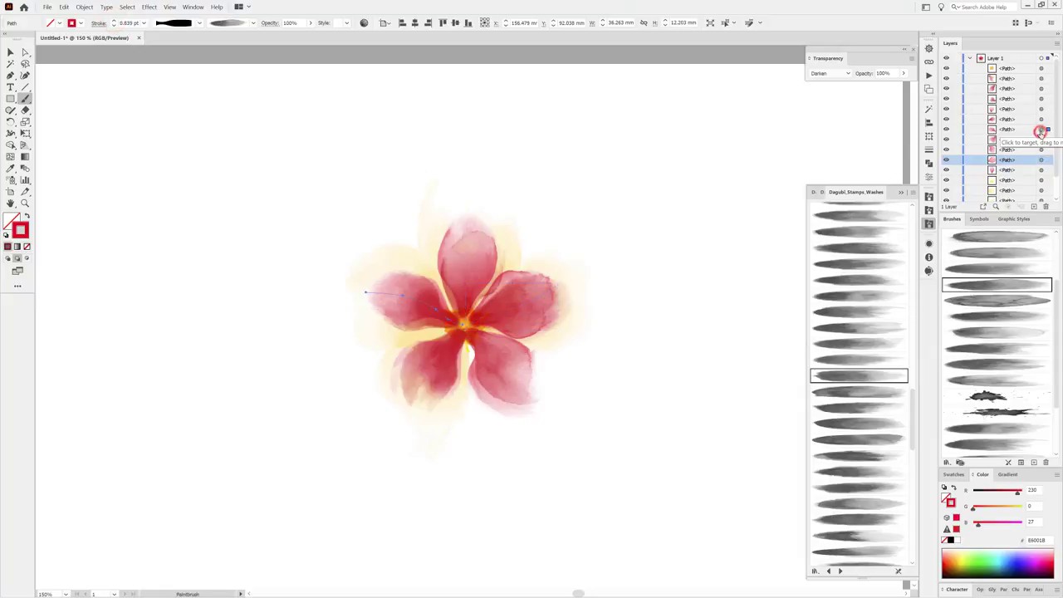
left_click(115, 22)
left_click(116, 22)
type("1.1")
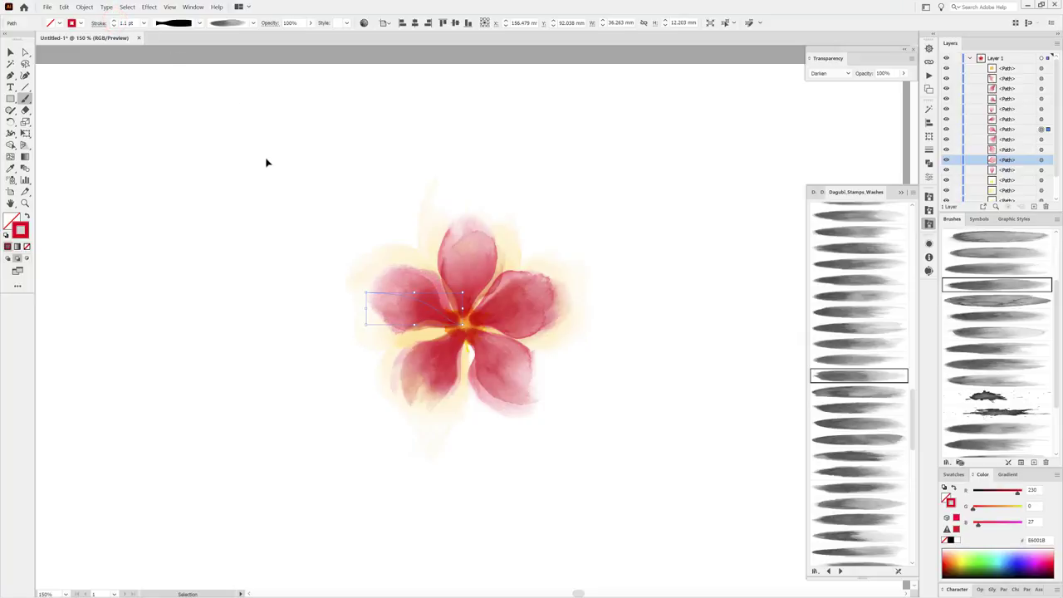
key("b")
left_click(1041, 140)
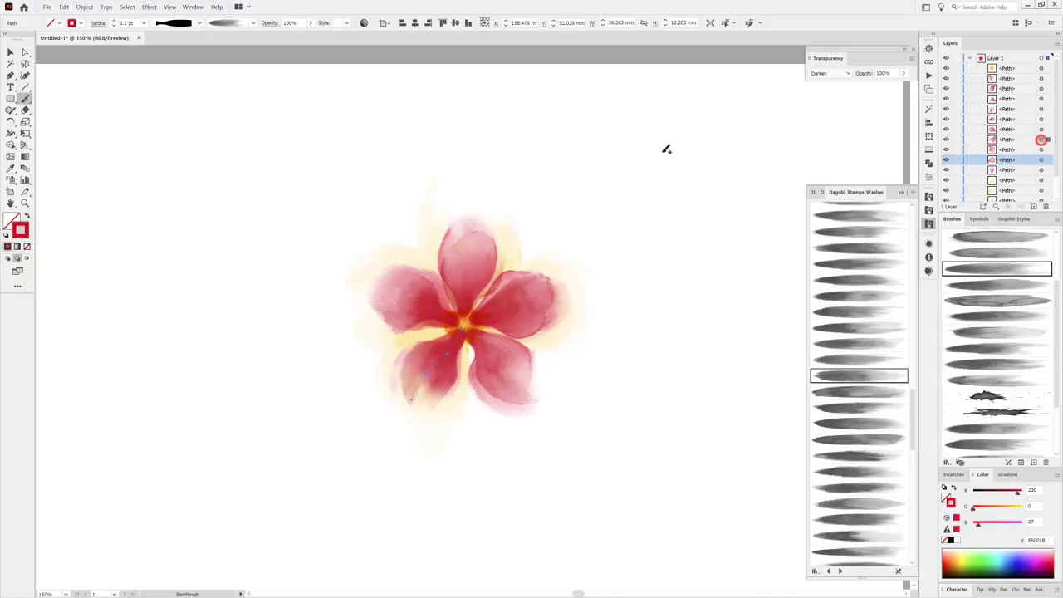
left_click(113, 22)
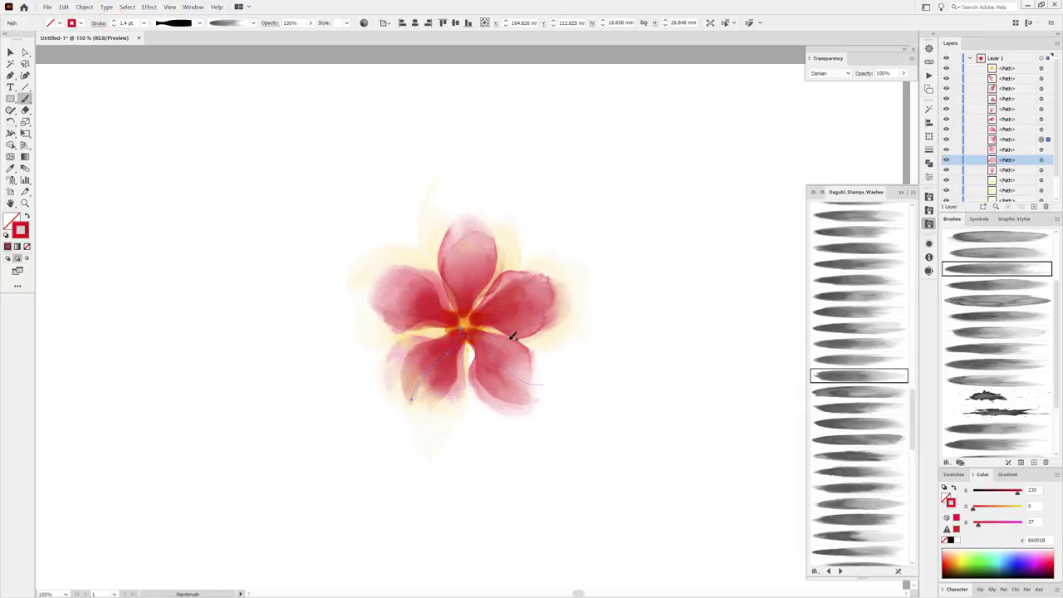
Apply a tapered width profile to the next petal's stroke, then deselect it.
left_click(1027, 142)
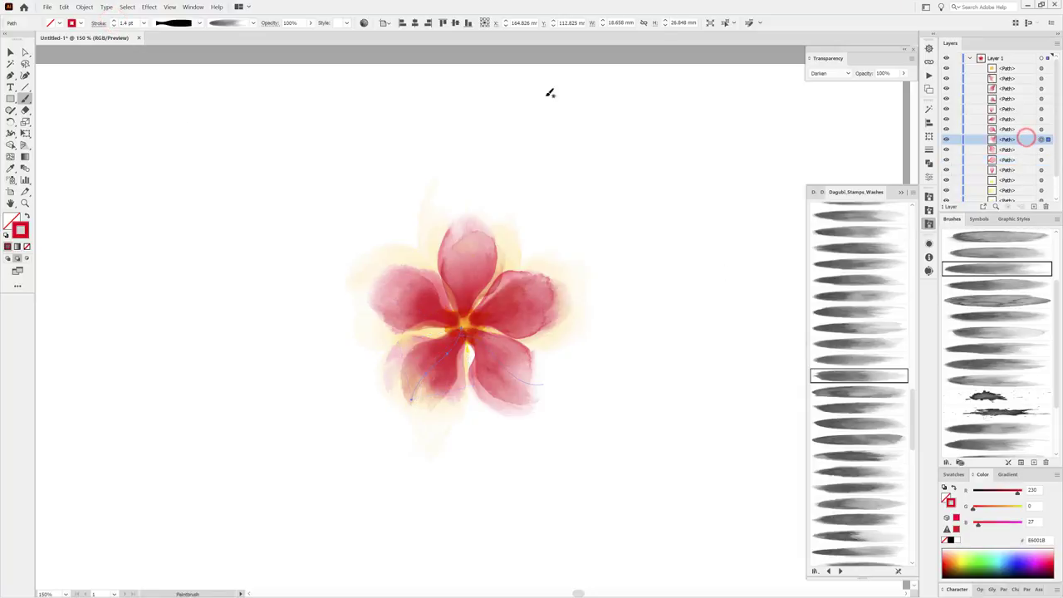
left_click(199, 24)
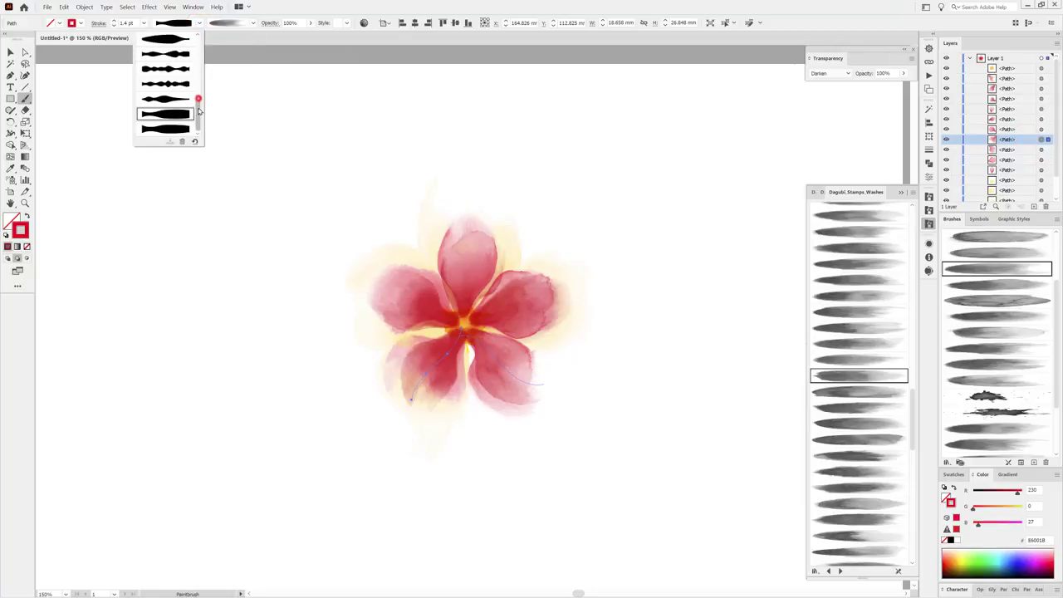
left_click(171, 130)
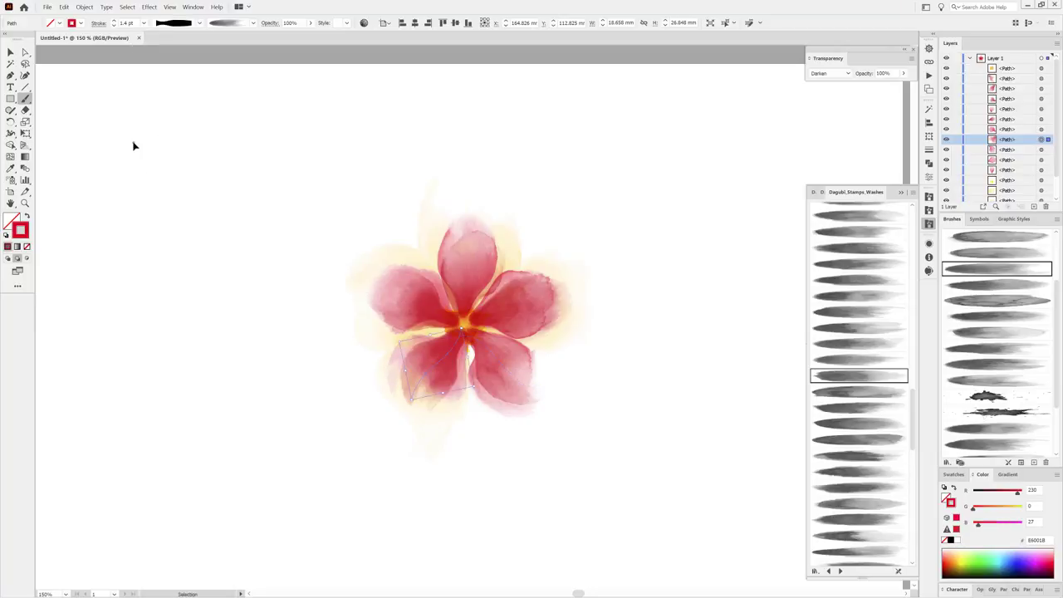
left_click(133, 143, "ctrl")
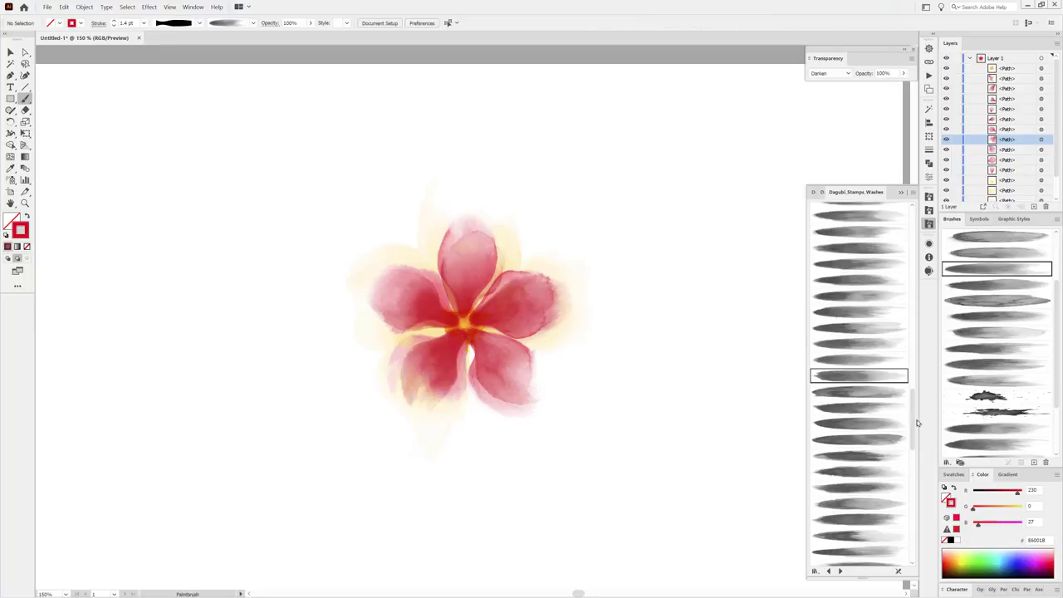
Set the paint colour to dark red 6B0000 and the blend mode to Multiply.
left_click_drag(978, 525, 968, 525)
left_click_drag(1017, 492, 997, 499)
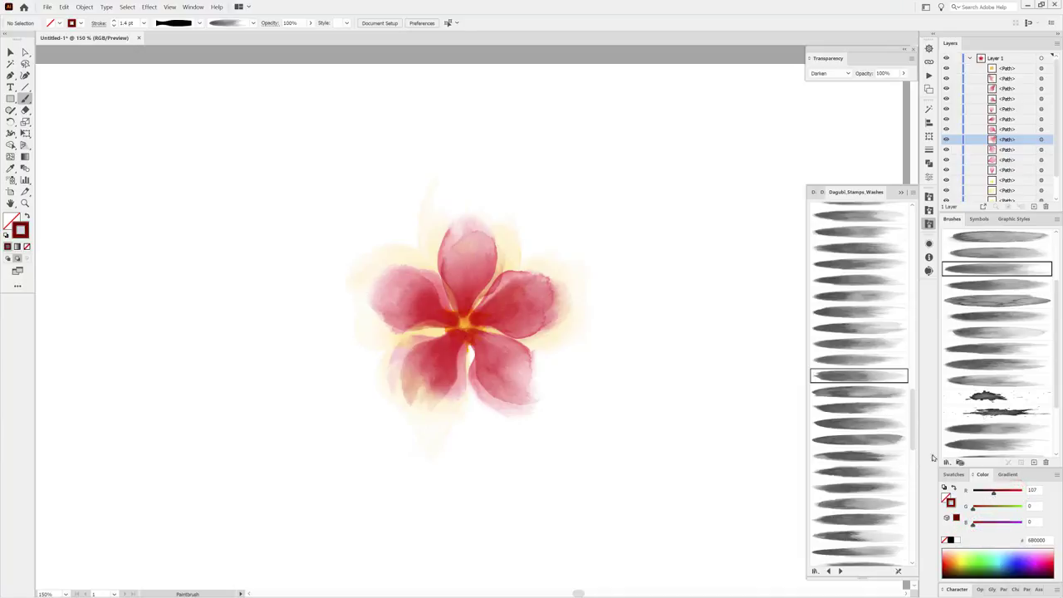
left_click(829, 75)
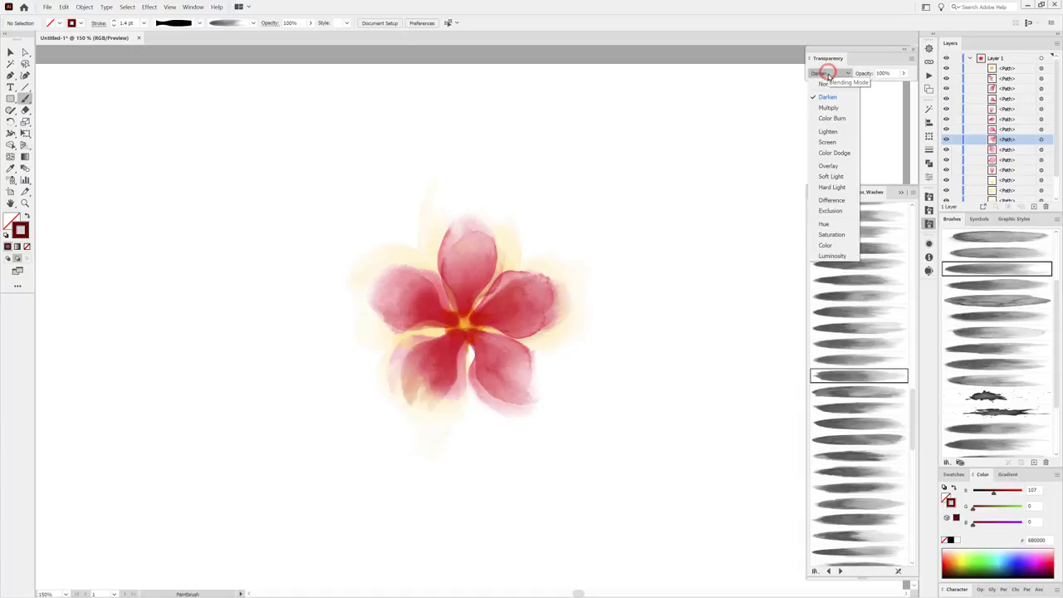
left_click(828, 108)
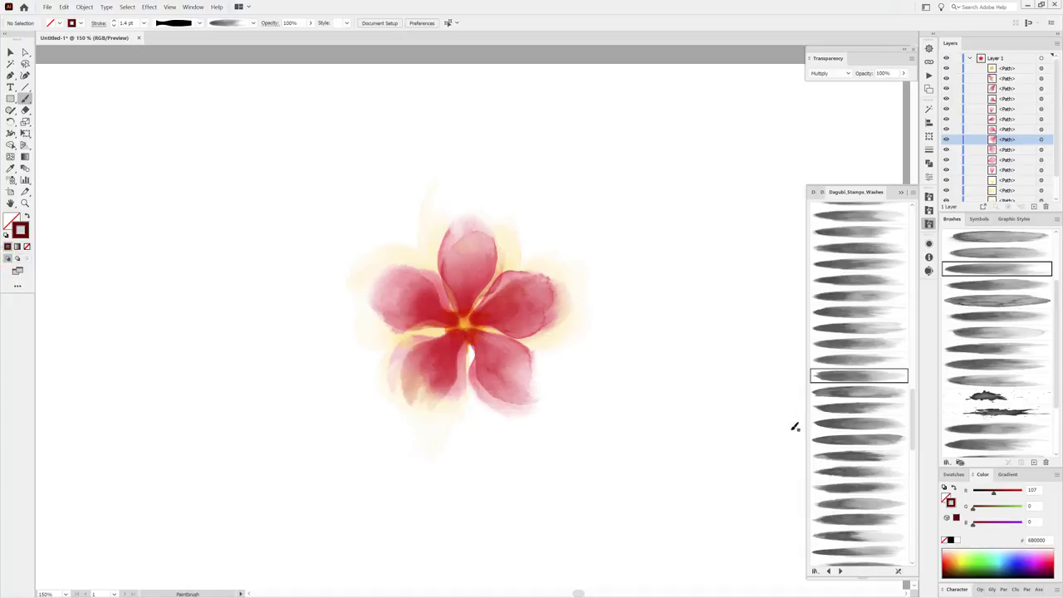
scroll(885, 343, "down", 5)
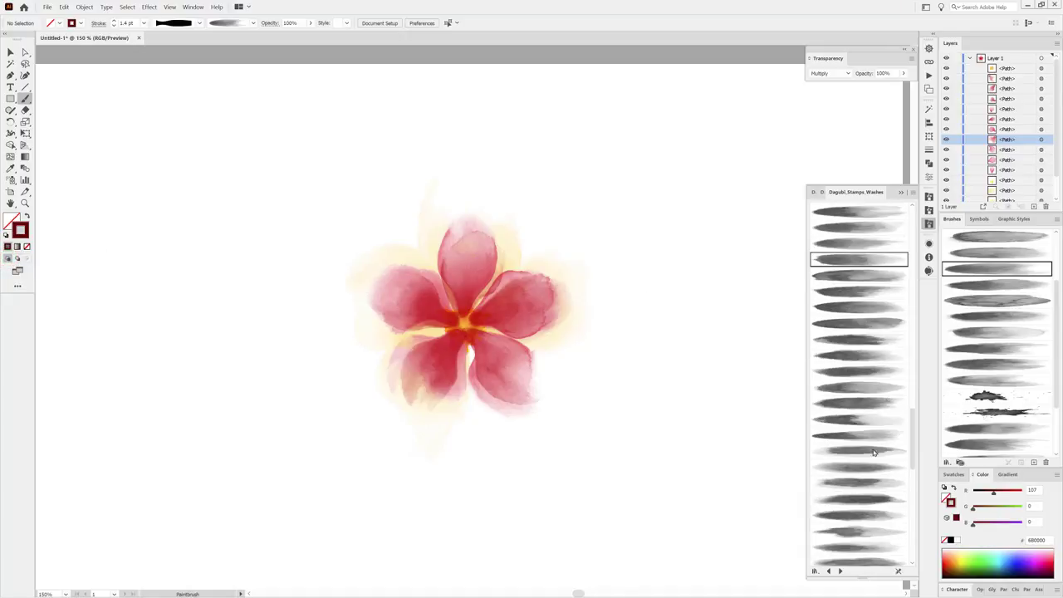
Paint a 0.5 pt dark red wash stroke from the centre into the top petal.
left_click(850, 357)
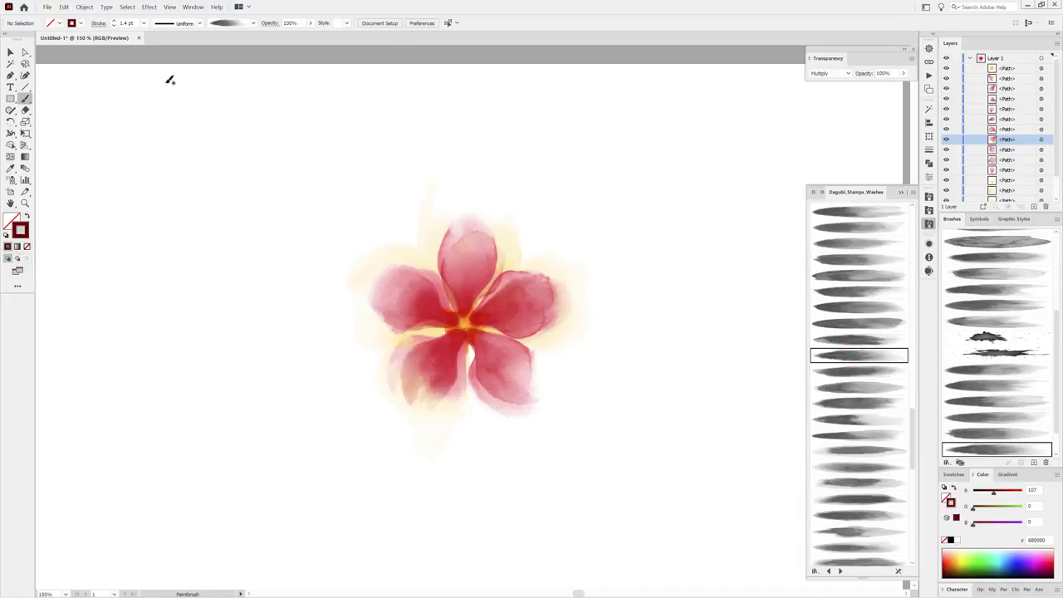
left_click(145, 25)
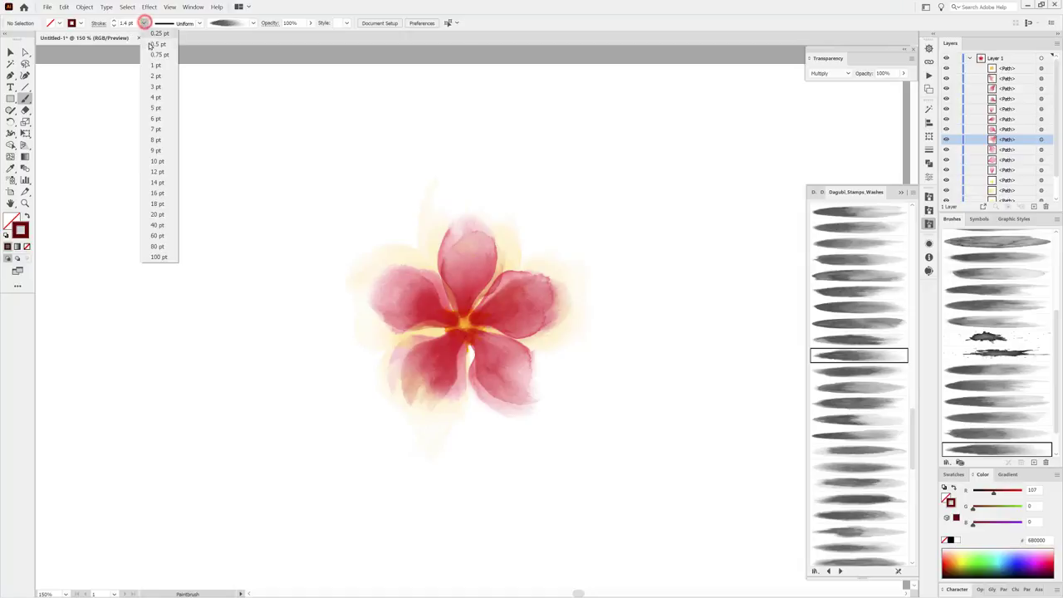
left_click(158, 42)
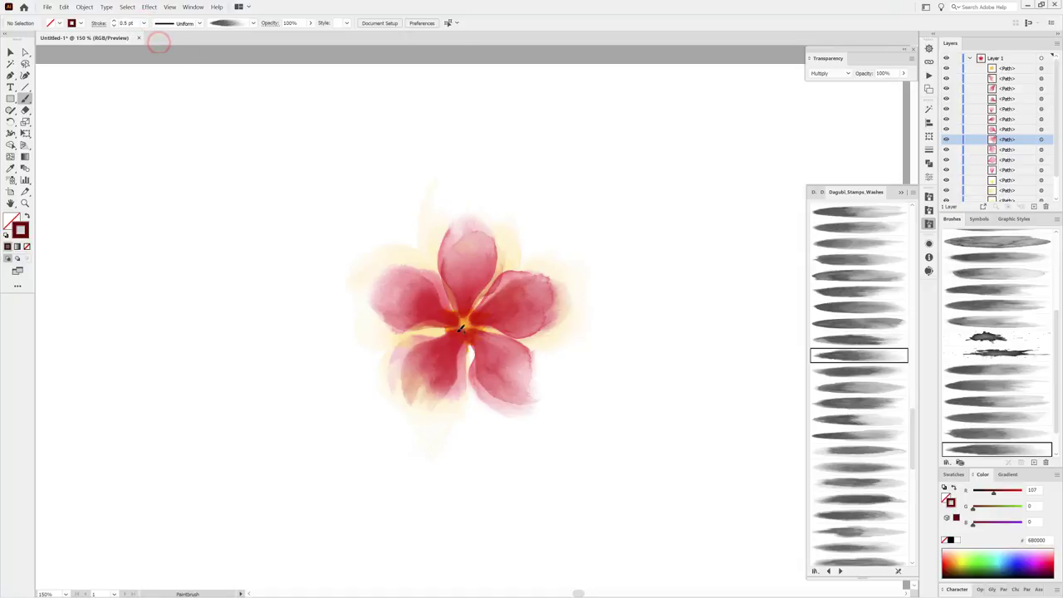
left_click_drag(463, 323, 468, 254)
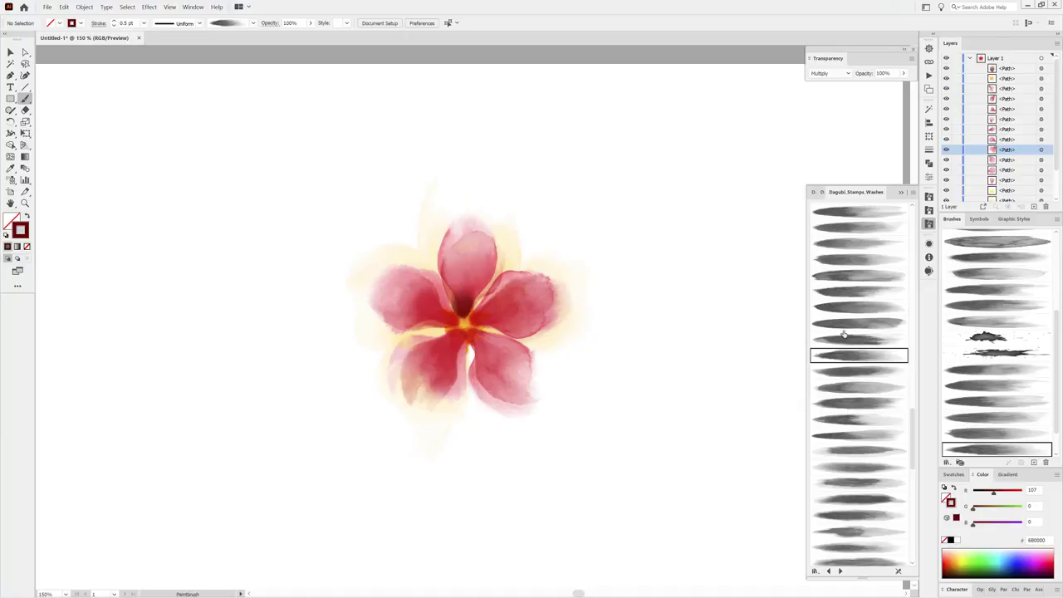
scroll(862, 488, "down", 2)
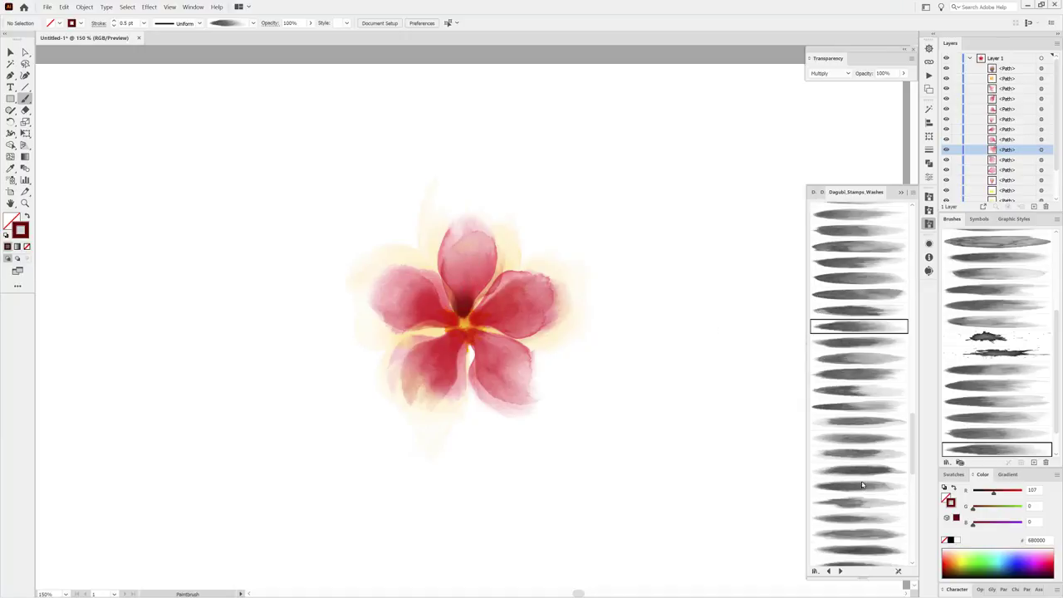
scroll(862, 233, "up", 5)
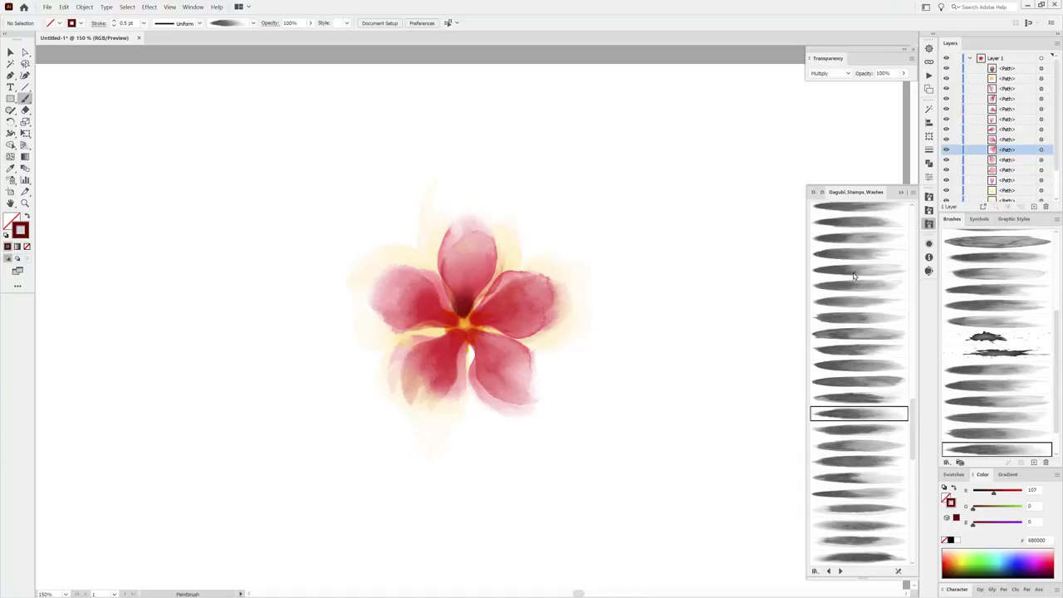
Paint two more dark strokes at the flower centre, thinning one to 0.4 pt.
left_click(838, 319)
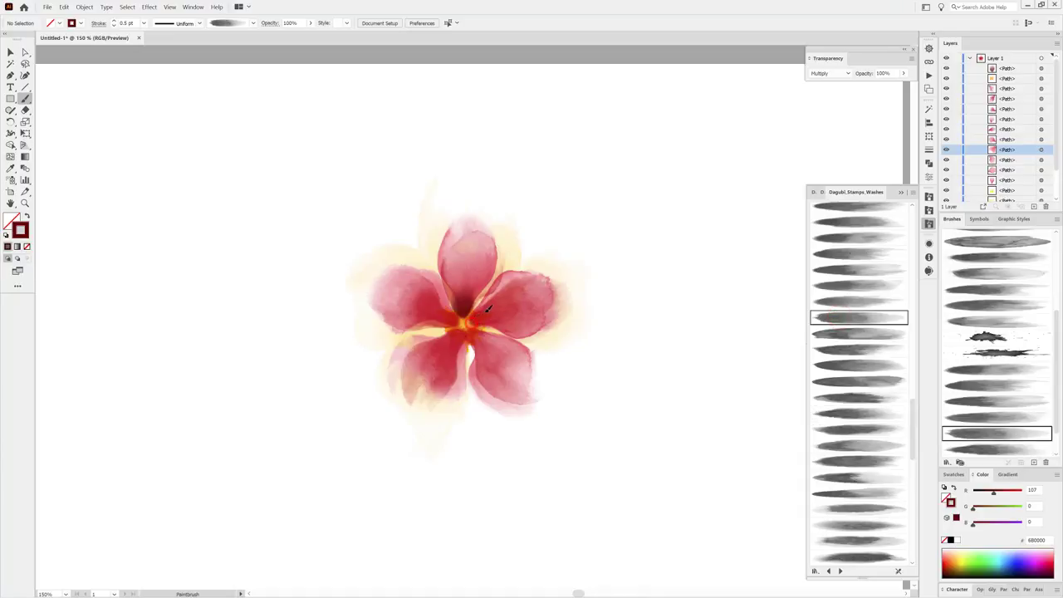
mouse_move(489, 308)
left_mouse_down()
mouse_move(465, 326)
mouse_move(503, 325)
left_mouse_up()
left_click(719, 337, "ctrl")
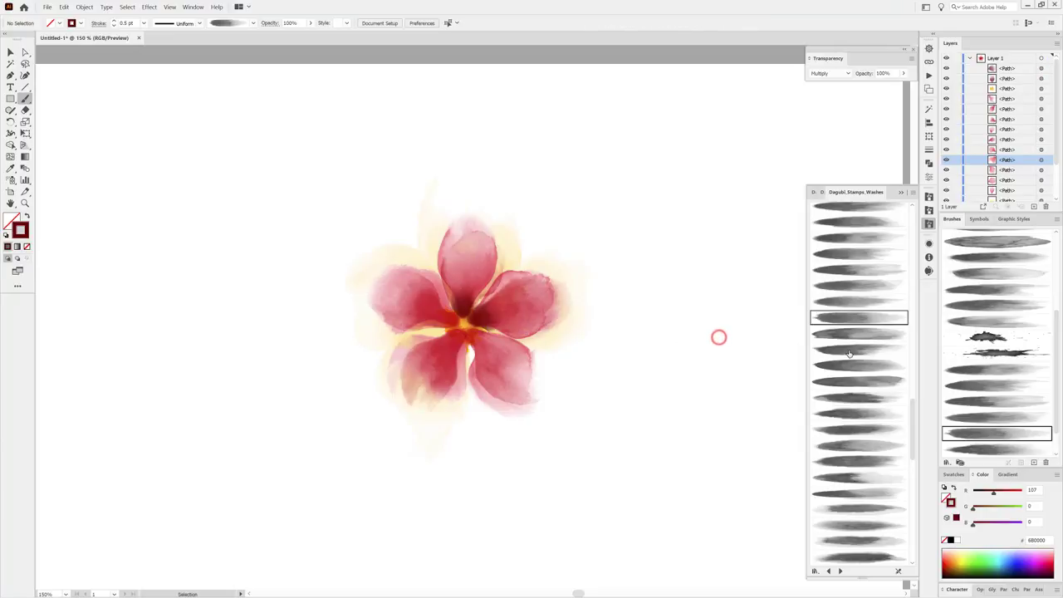
left_click(849, 349)
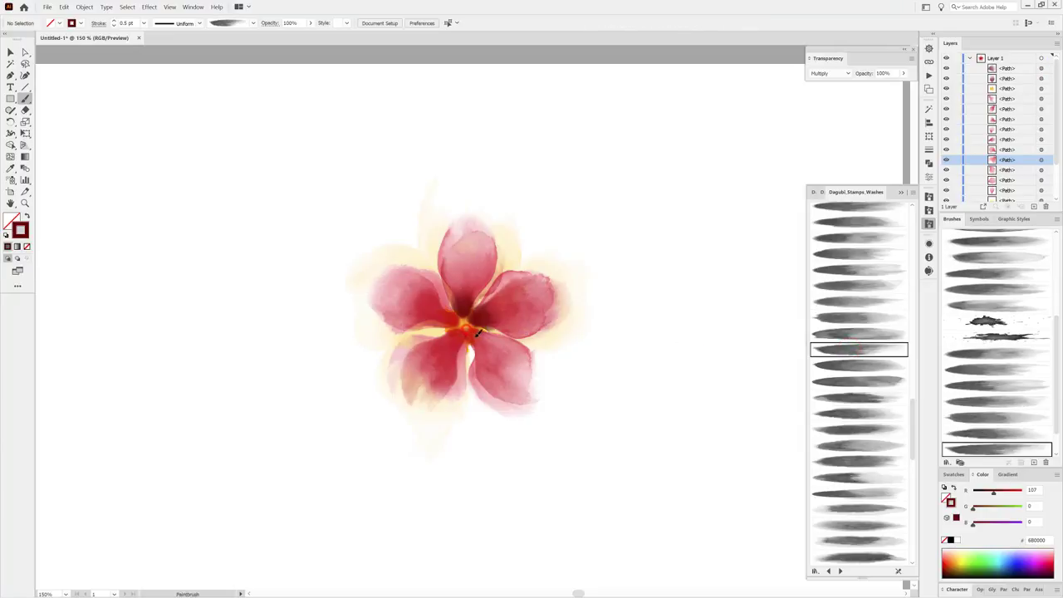
left_click_drag(469, 327, 501, 374)
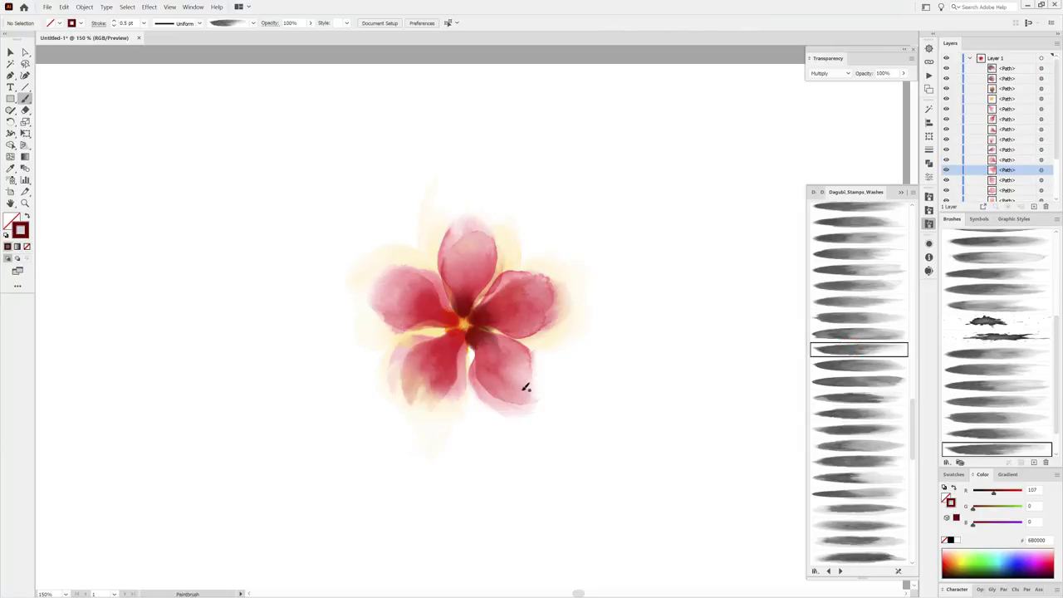
left_click(472, 341, "ctrl")
left_click(114, 27)
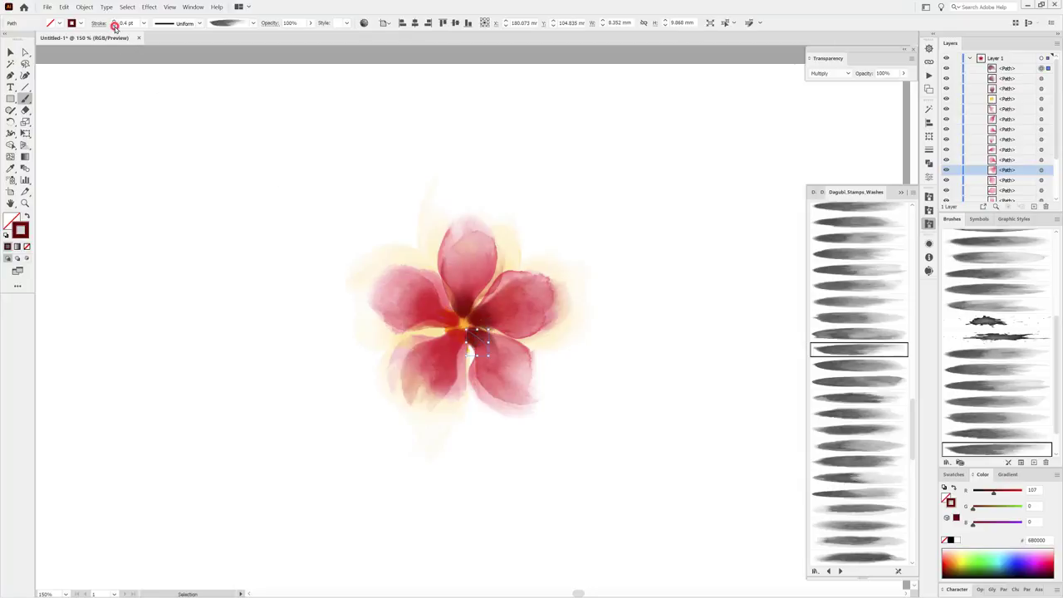
left_click(656, 222, "ctrl")
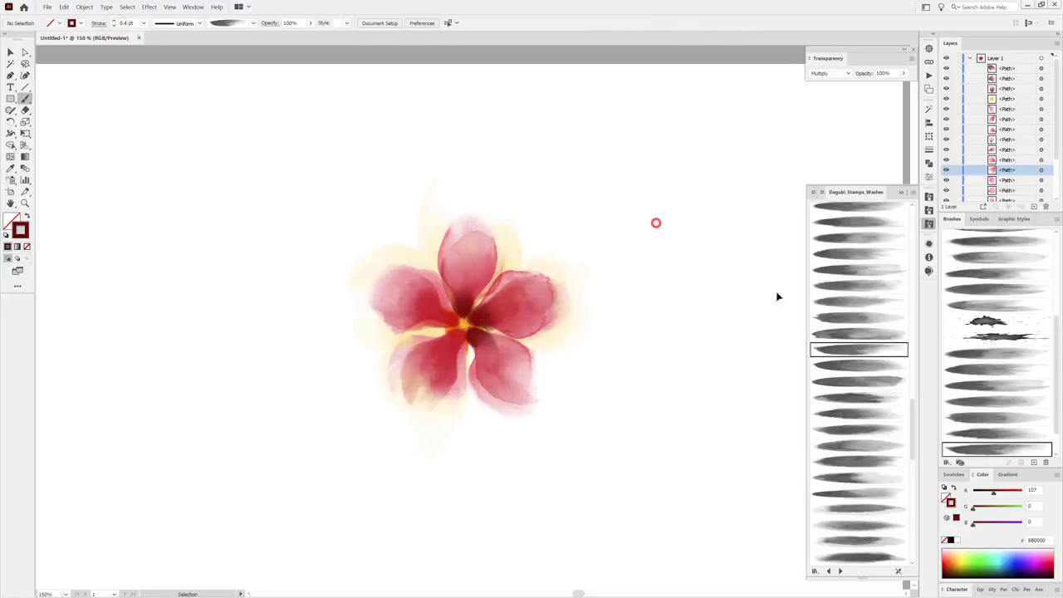
Add darker centre strokes with Stamps_Washes_083 and another wash brush, one toward the left petal.
left_click(851, 413)
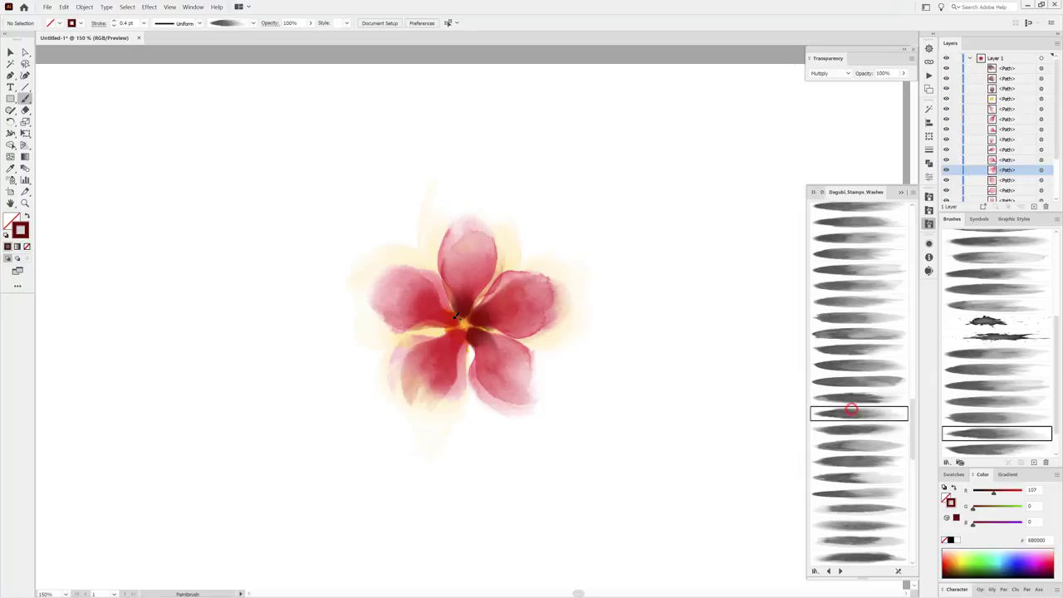
left_click_drag(452, 348, 462, 332)
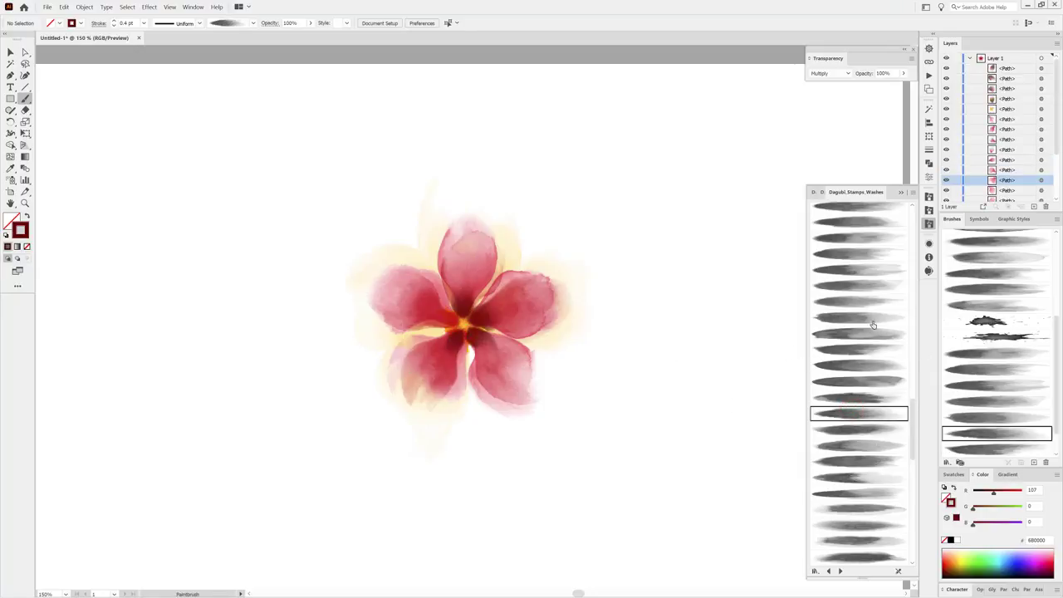
scroll(876, 315, "up", 3)
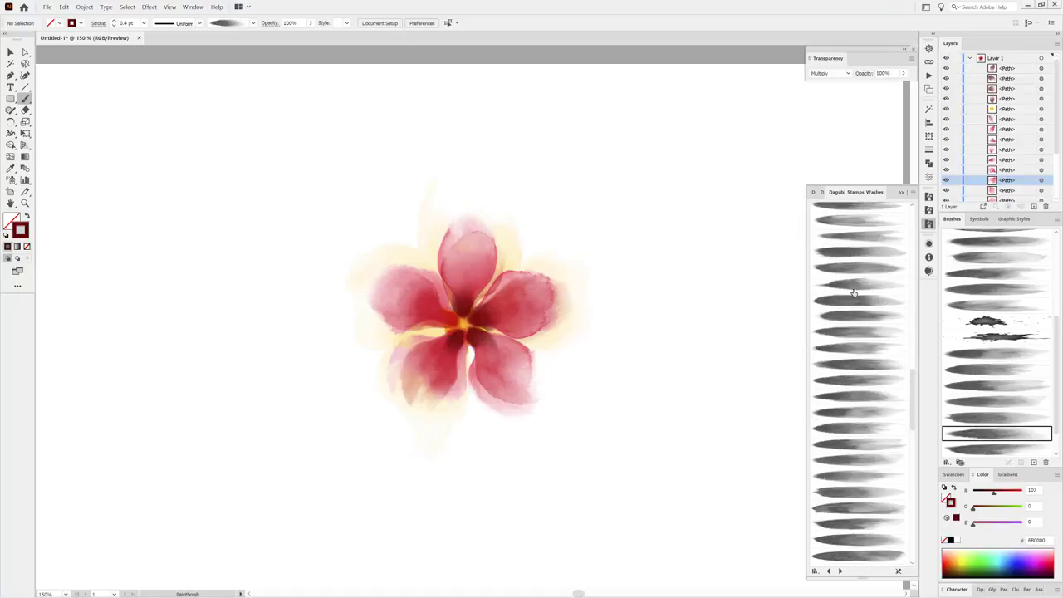
left_click(855, 285)
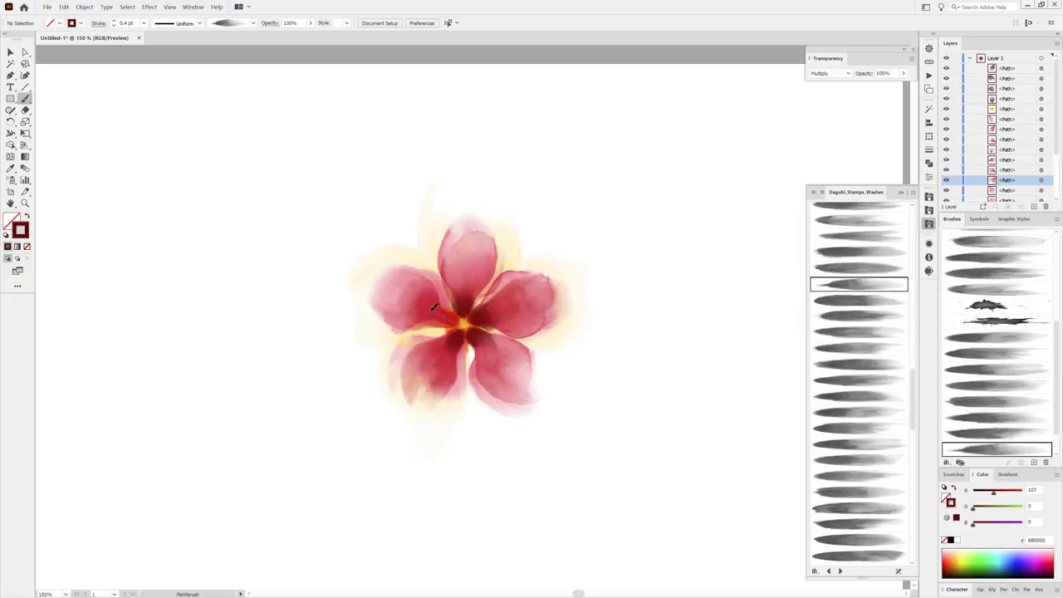
left_click_drag(433, 307, 454, 325)
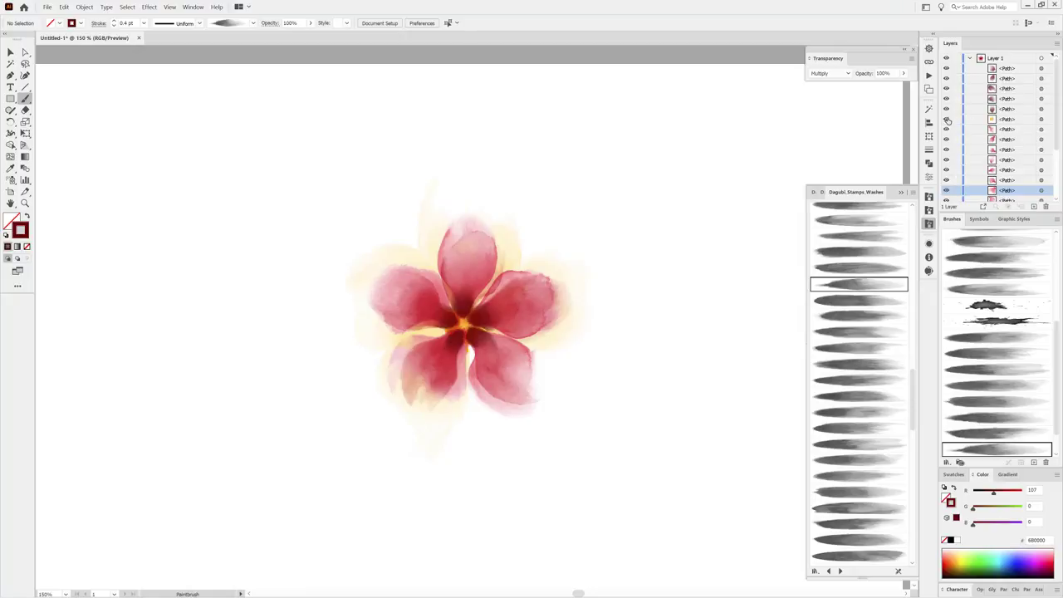
Resize an earlier centre stroke to about 3 by 21 mm.
left_click(1022, 120)
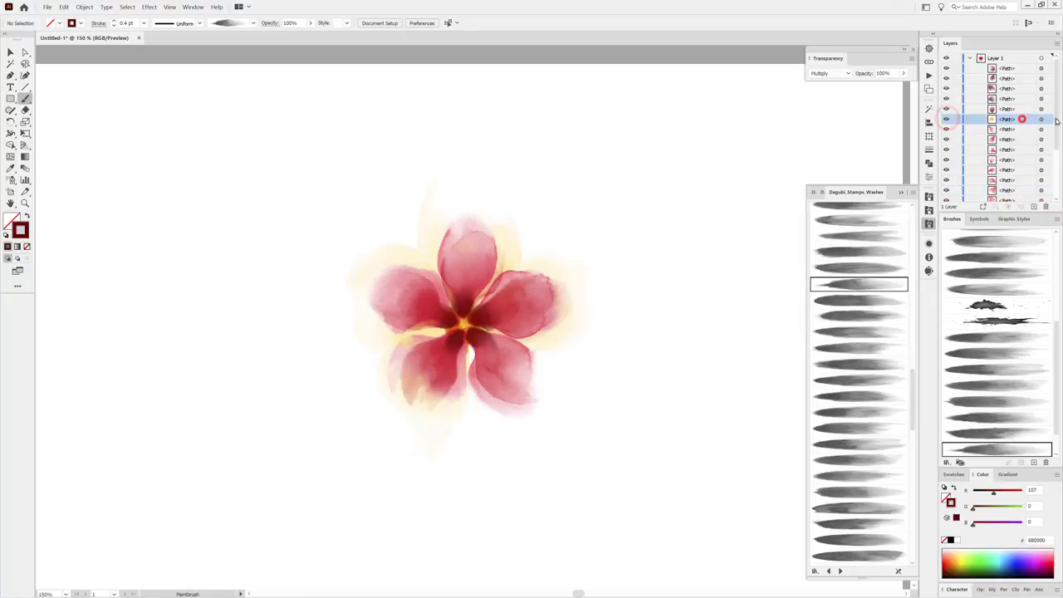
left_click(1041, 120)
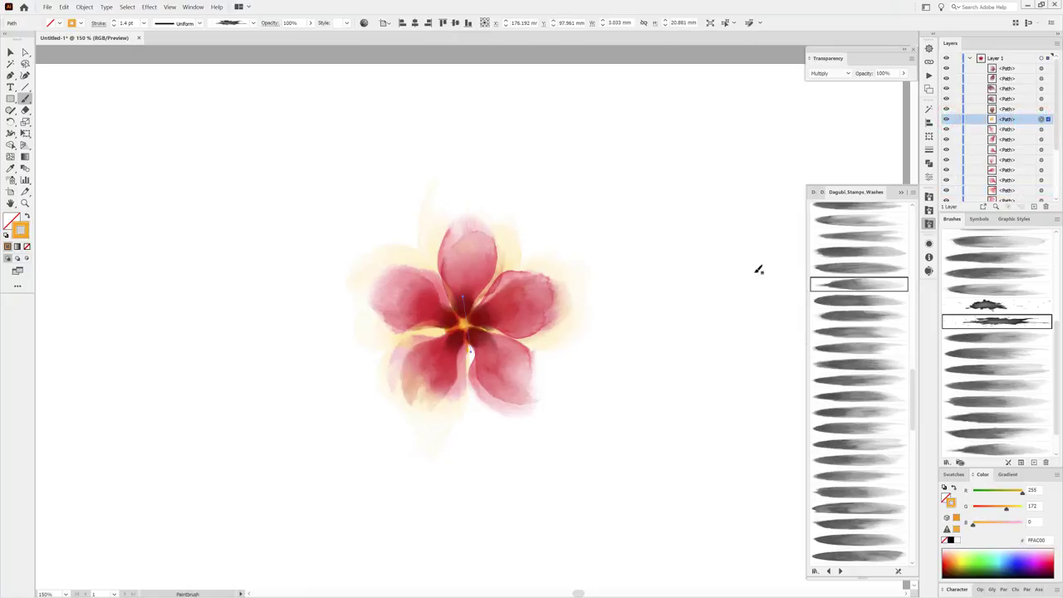
left_click_drag(484, 339, 553, 346)
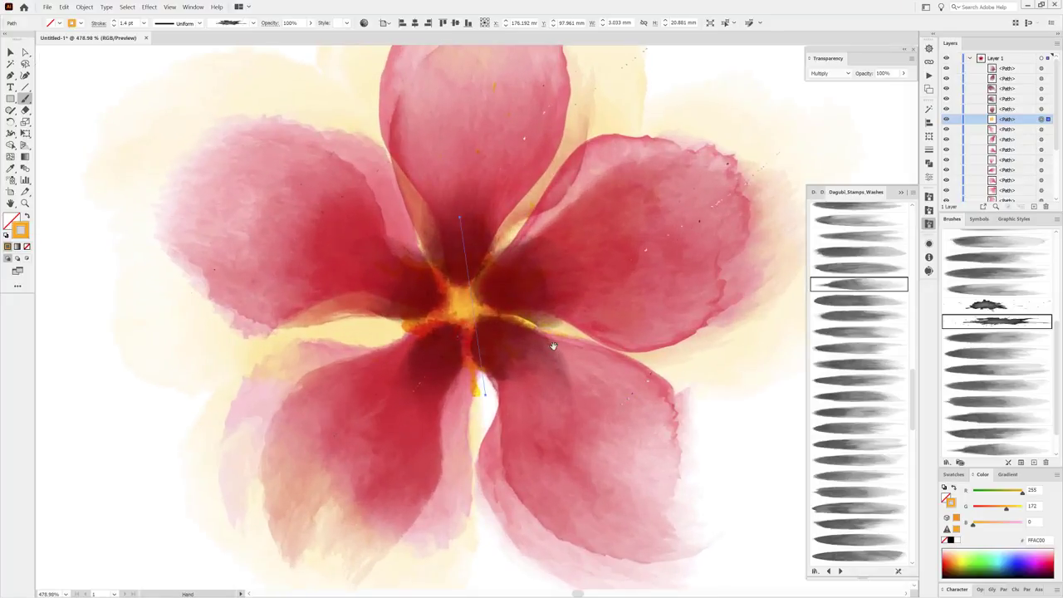
left_click(10, 52)
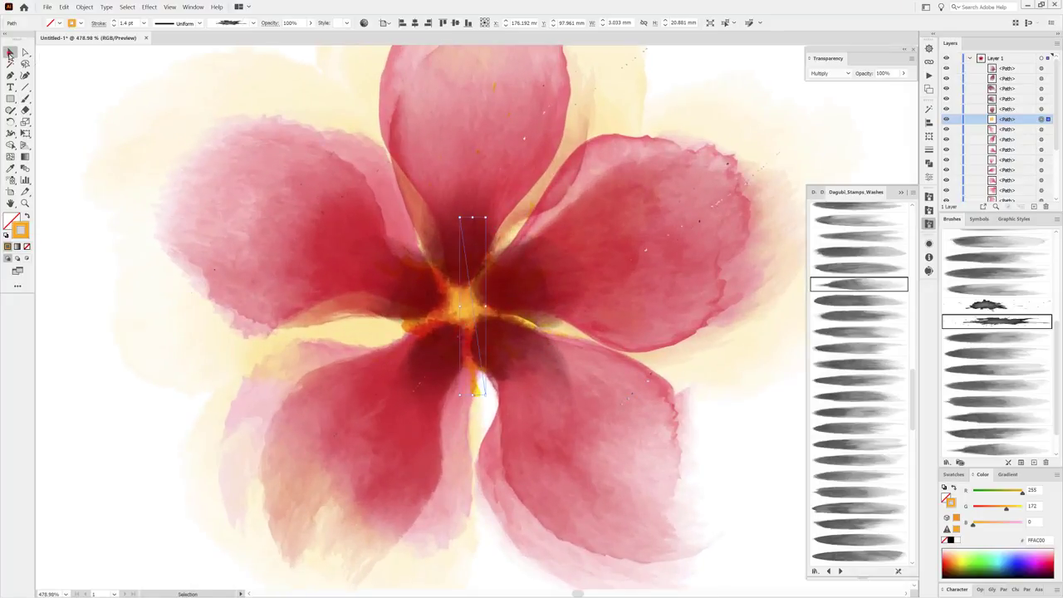
left_click_drag(485, 217, 502, 204)
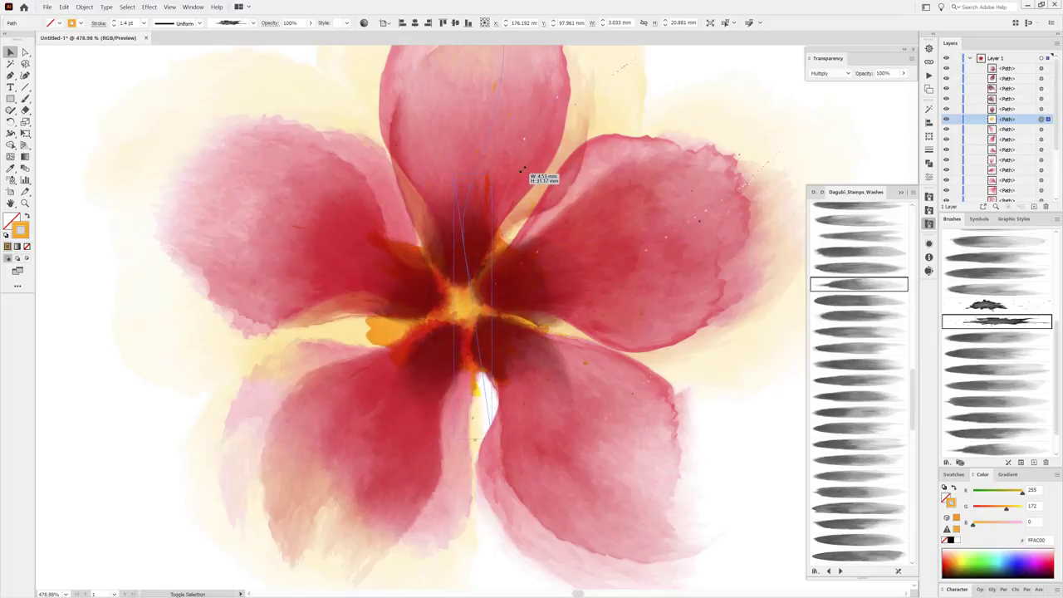
left_click_drag(502, 204, 489, 216)
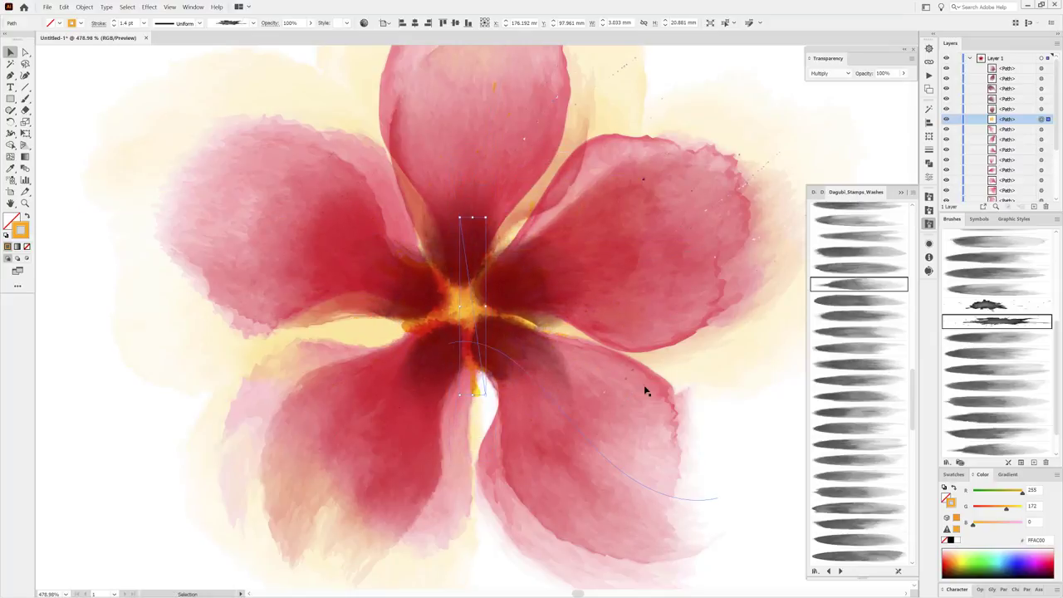
Zoom back out and deselect to view the whole flower.
scroll(643, 387, "down", 5)
scroll(581, 309, "down", 2)
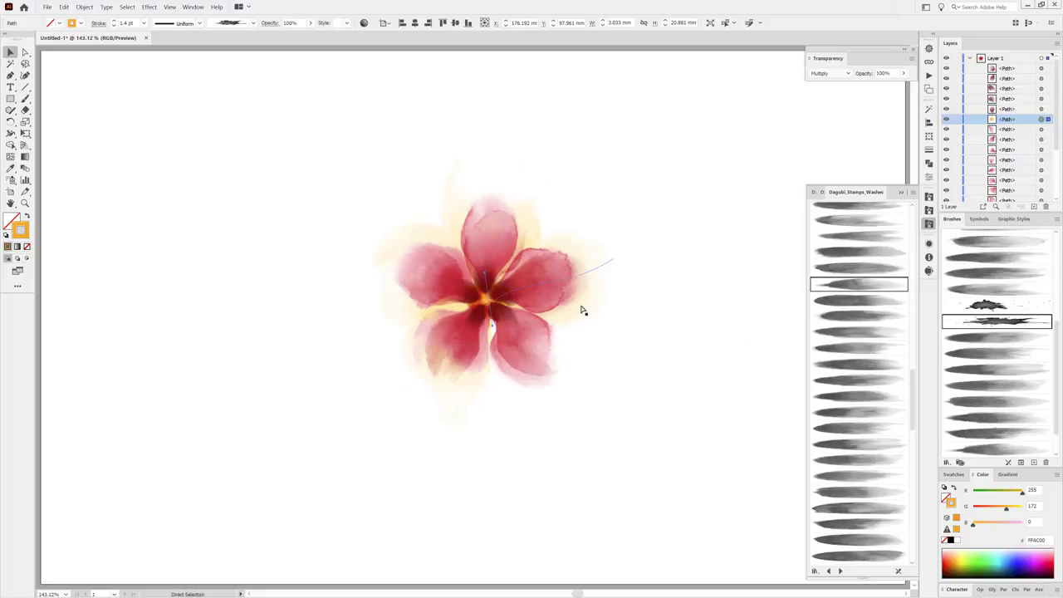
left_click(730, 154)
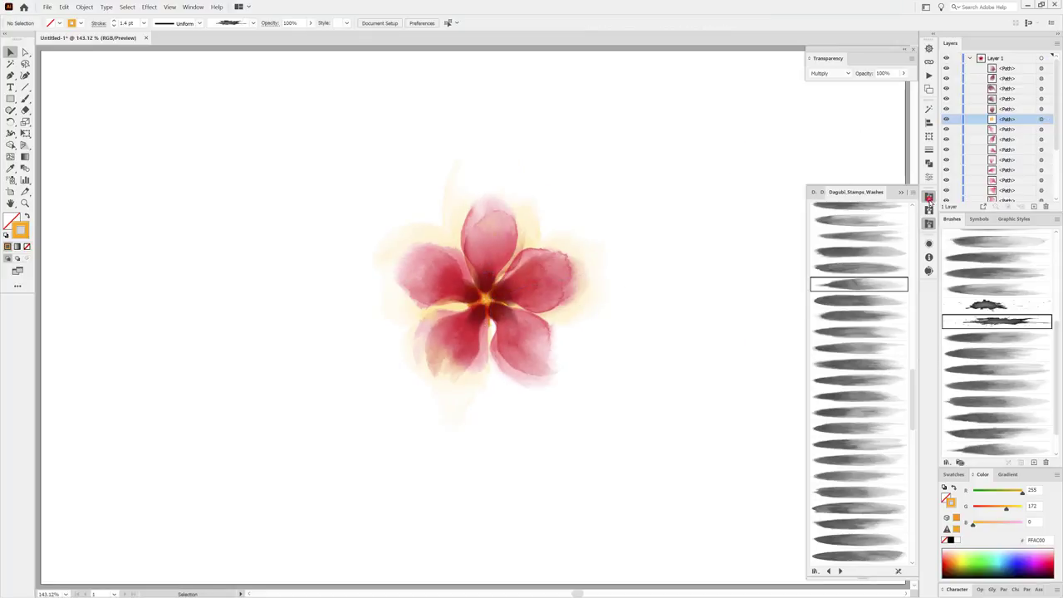
Pick Splatter_Brush_117 from the watercolor splatter library and set the colour to deep red.
left_click(929, 198)
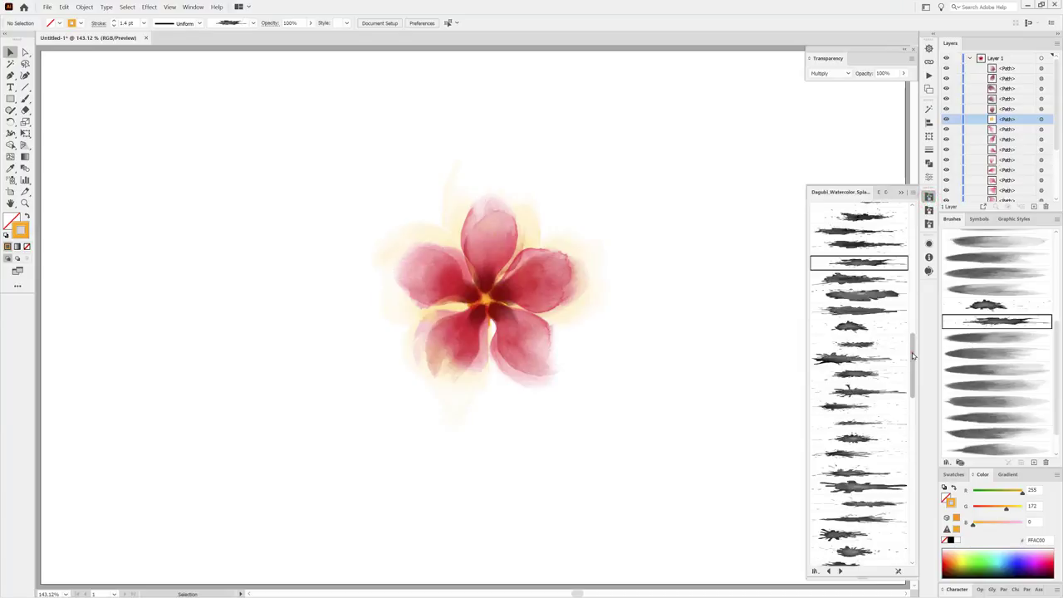
scroll(912, 356, "down", 10)
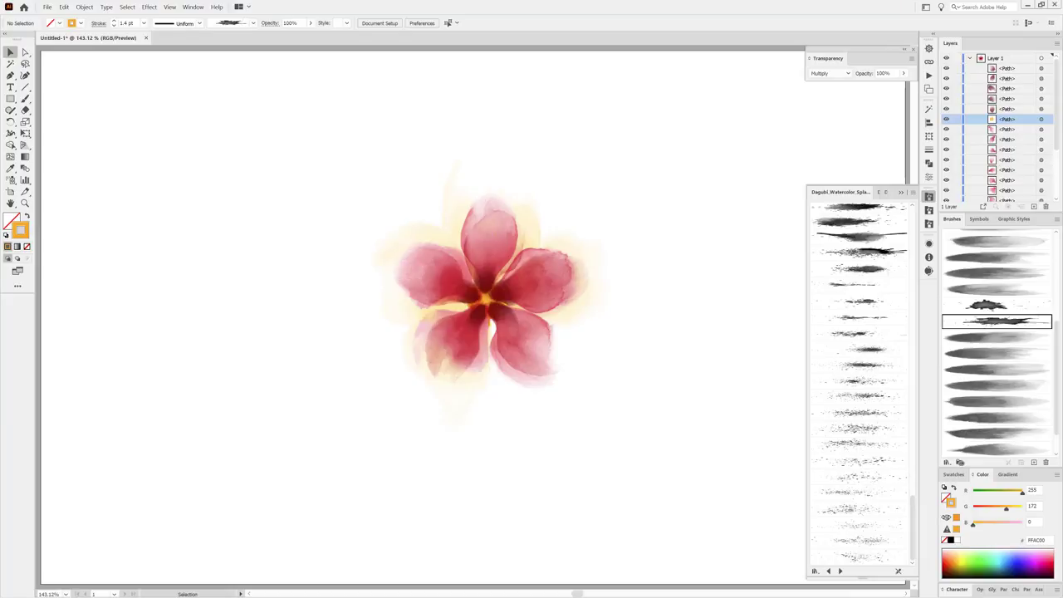
mouse_move(975, 524)
left_mouse_down()
mouse_move(1000, 509)
mouse_move(983, 510)
left_mouse_up()
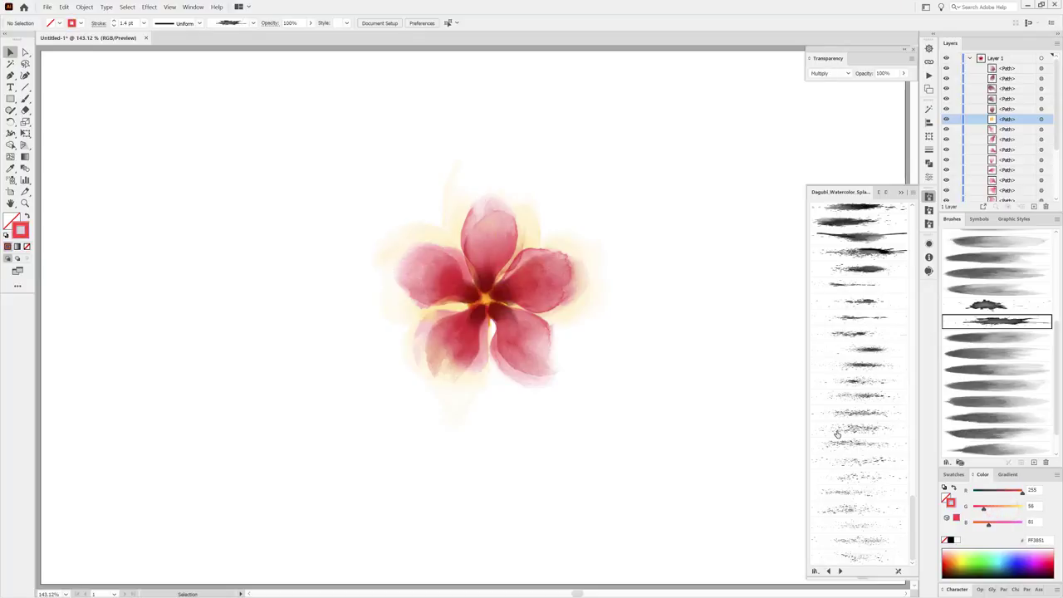
left_click(868, 466)
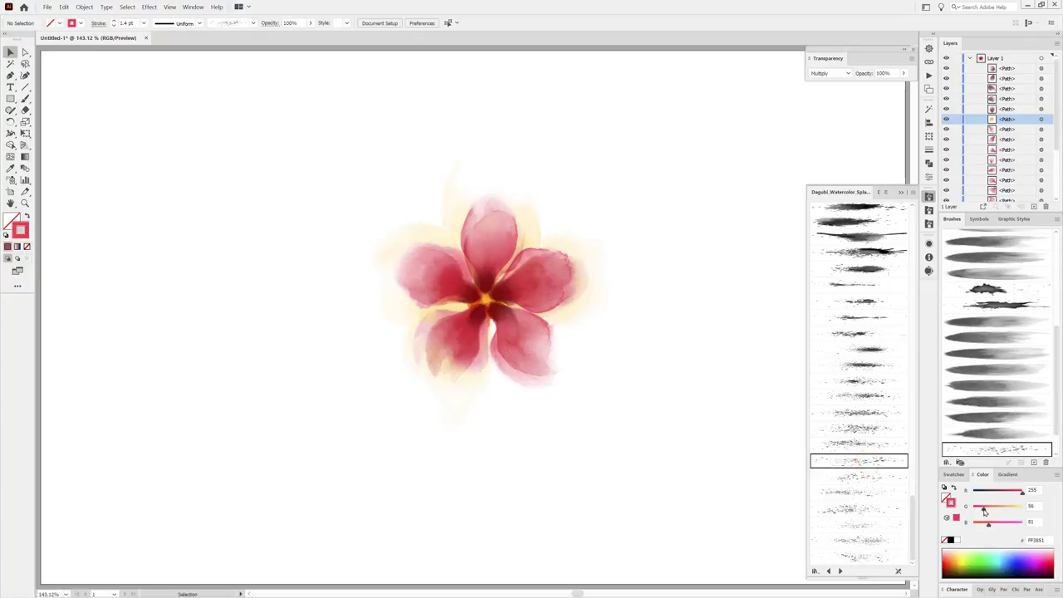
mouse_move(984, 507)
left_mouse_down()
mouse_move(973, 507)
mouse_move(980, 521)
left_mouse_up()
left_click_drag(1022, 491, 1007, 491)
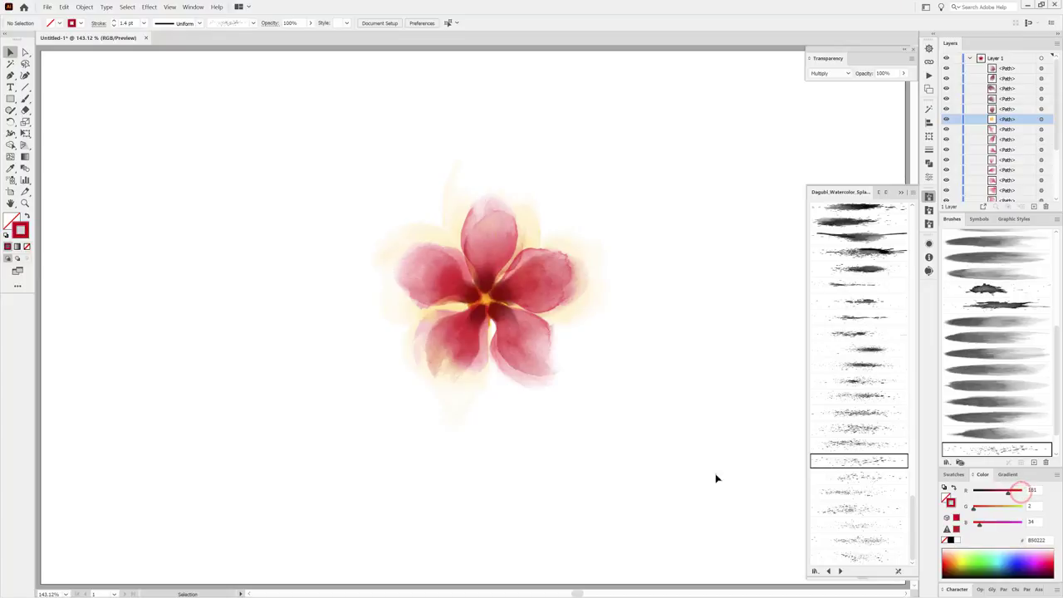
Paint a 1 pt splatter stroke across the flower centre.
left_click(25, 99)
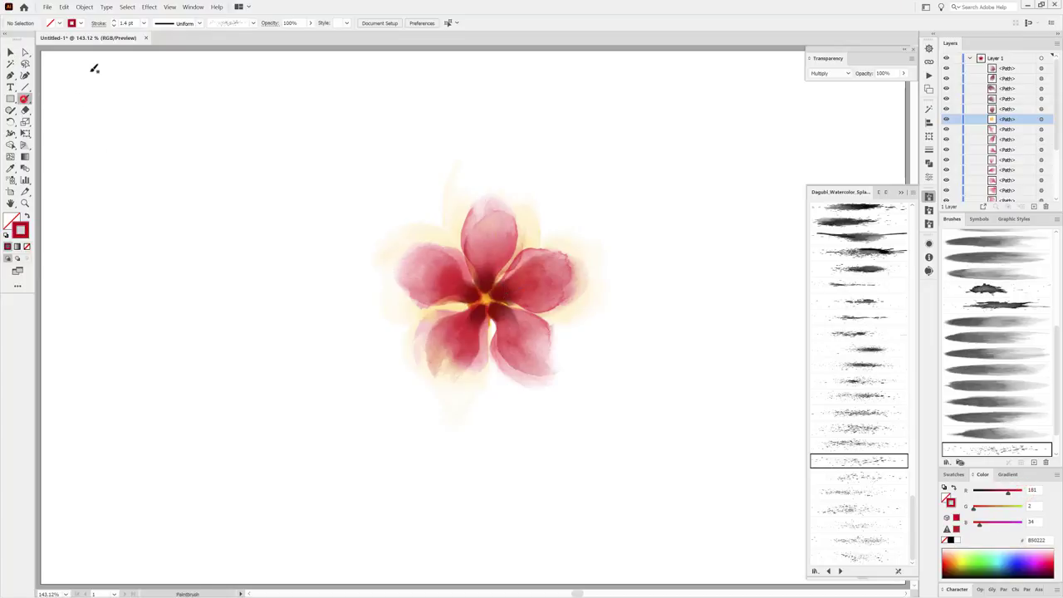
left_click(142, 23)
left_click(162, 64)
left_click_drag(504, 320, 511, 331)
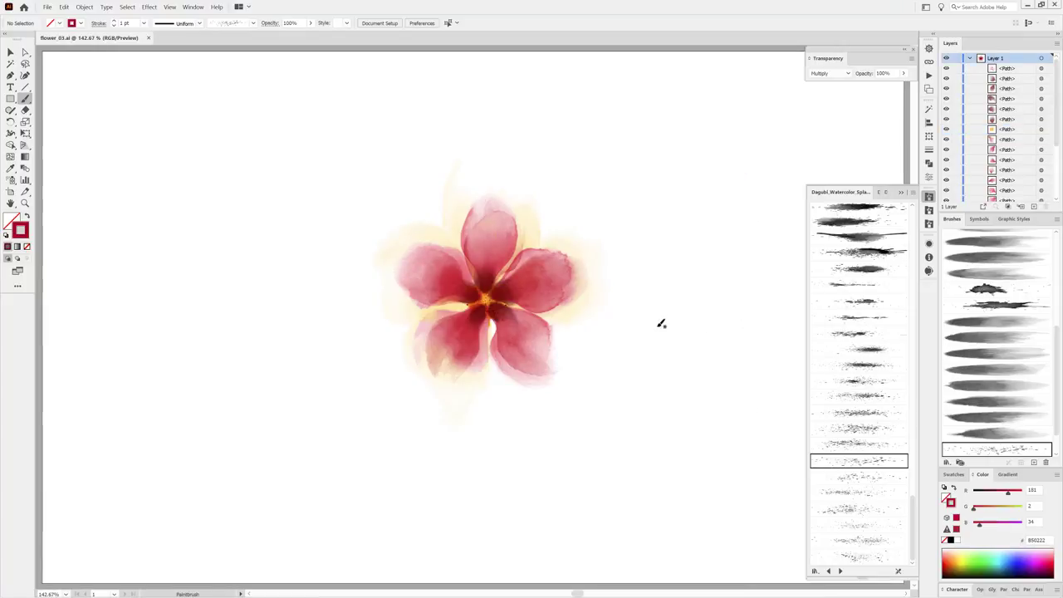
Select all the flower artwork and nudge it down and right with Shift+arrow keys.
left_click(1041, 58)
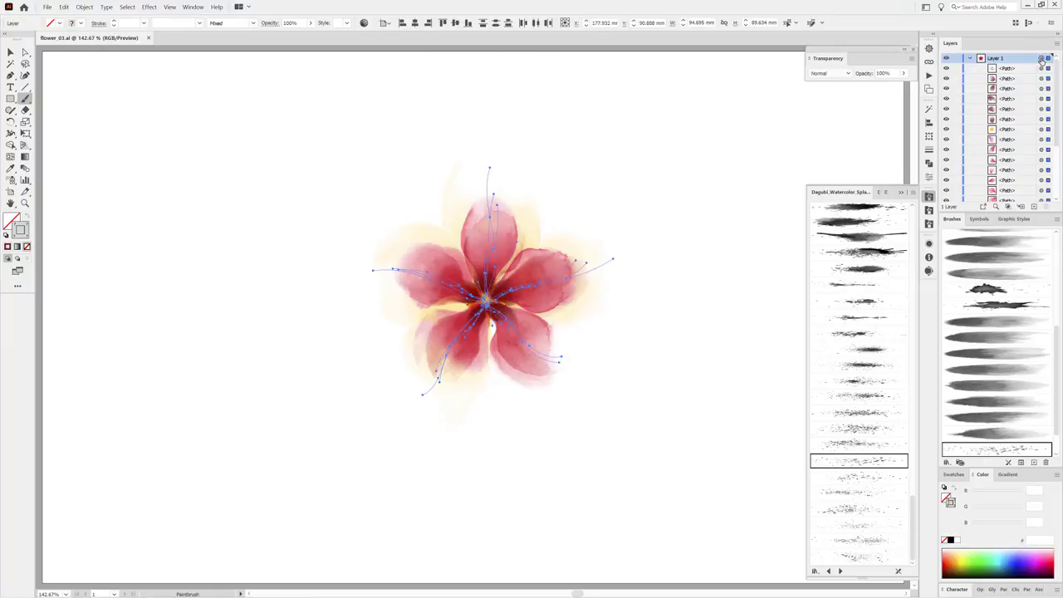
key("shift+Down")
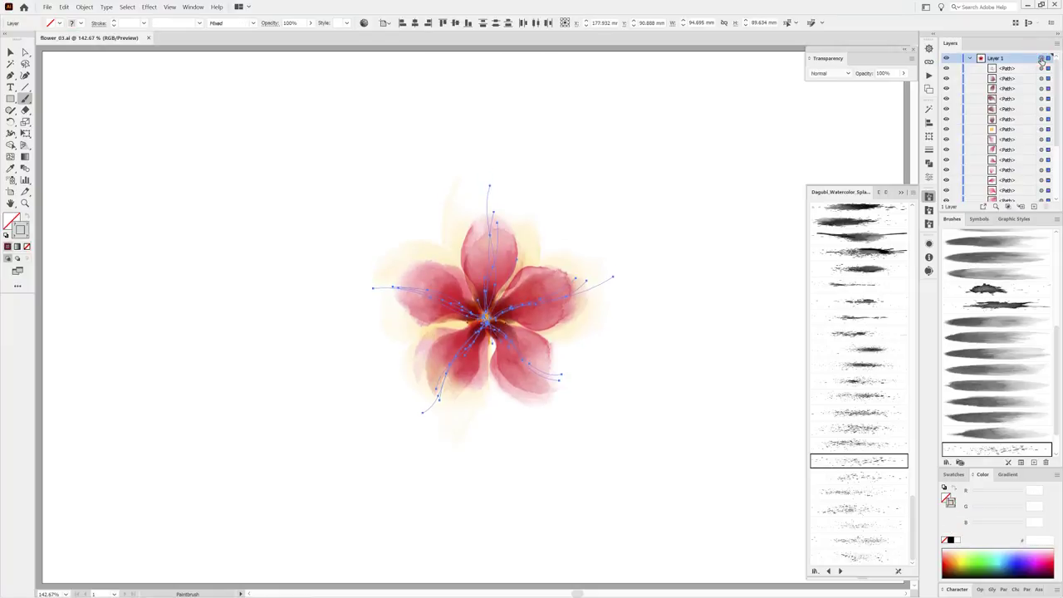
key("shift+Down")
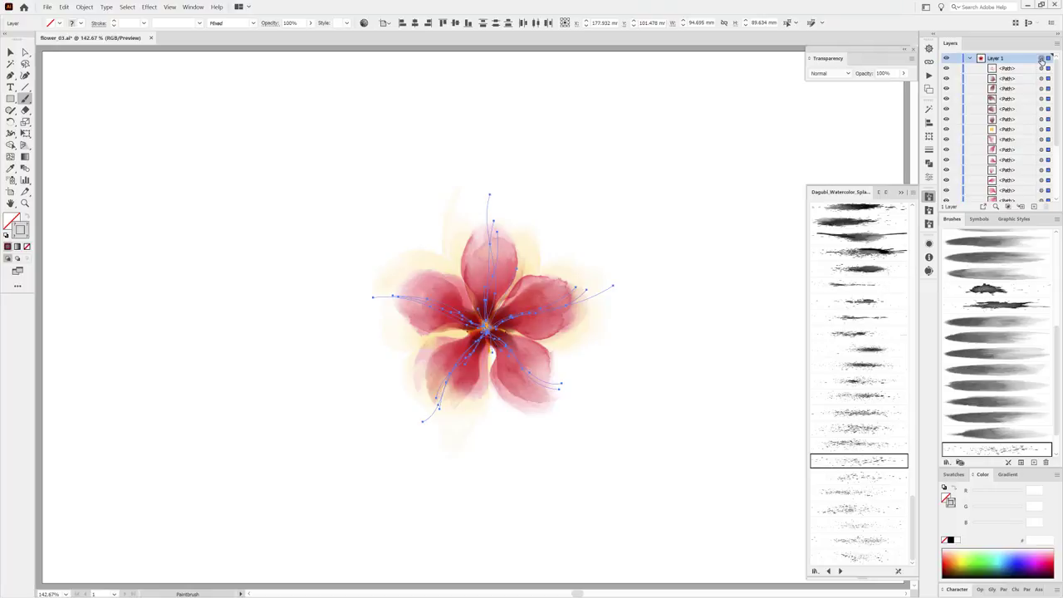
key("shift+Down")
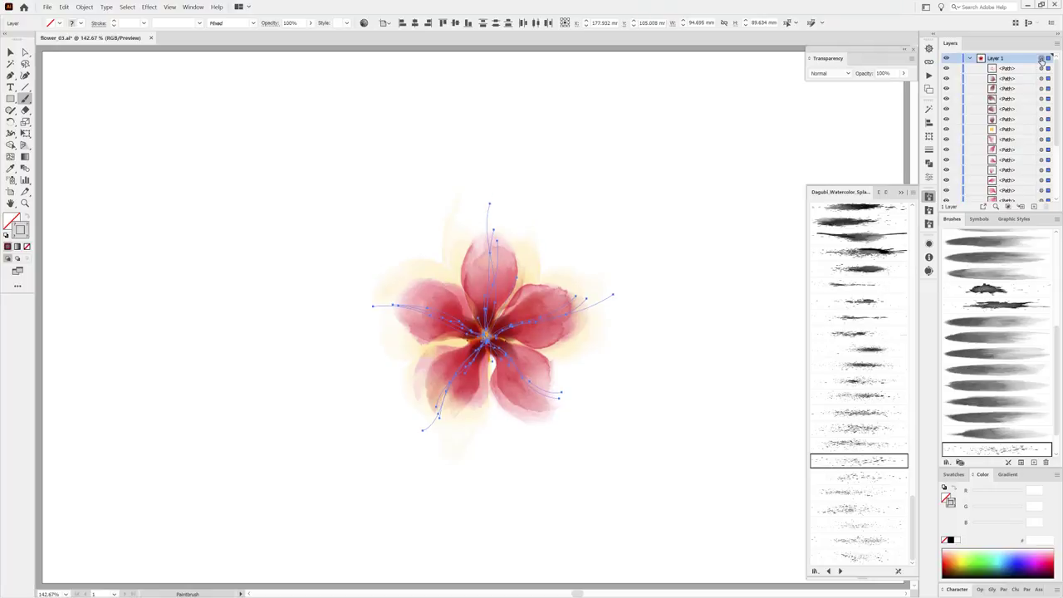
key("shift+Right")
key("shift+Right")
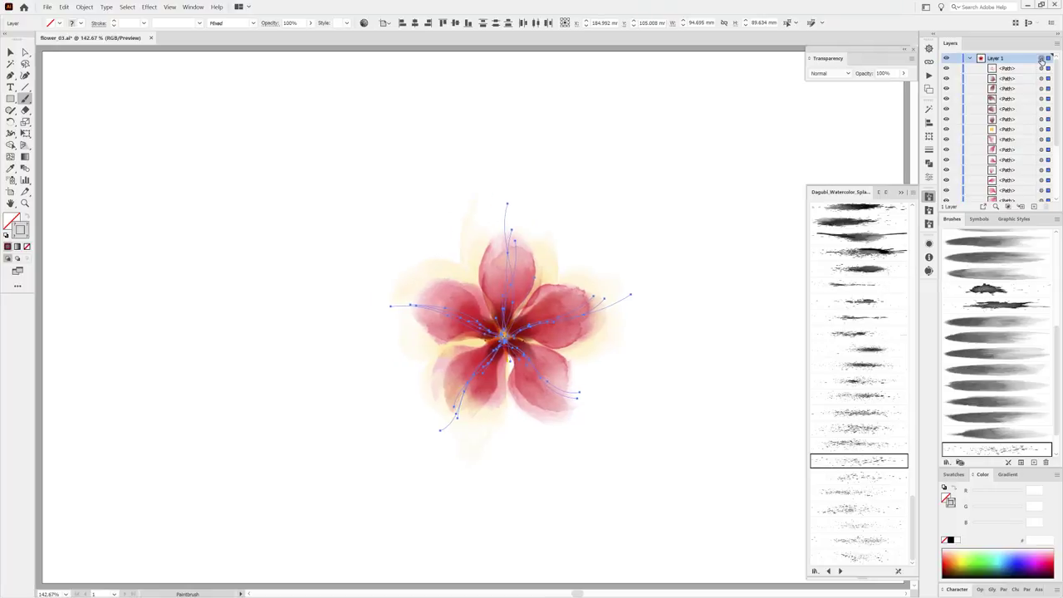
key("shift+Down")
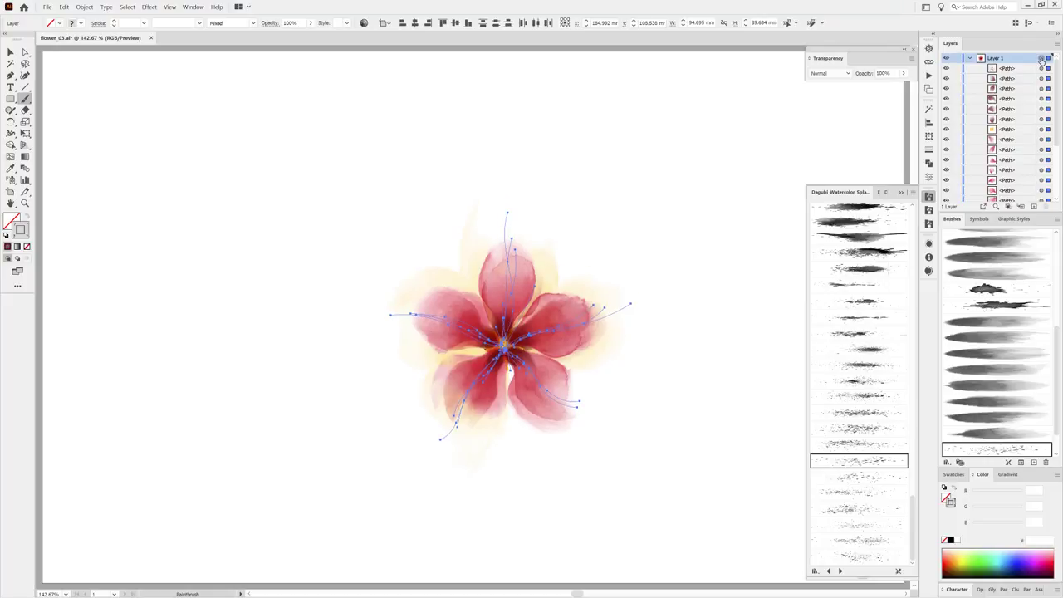
key("shift+Right")
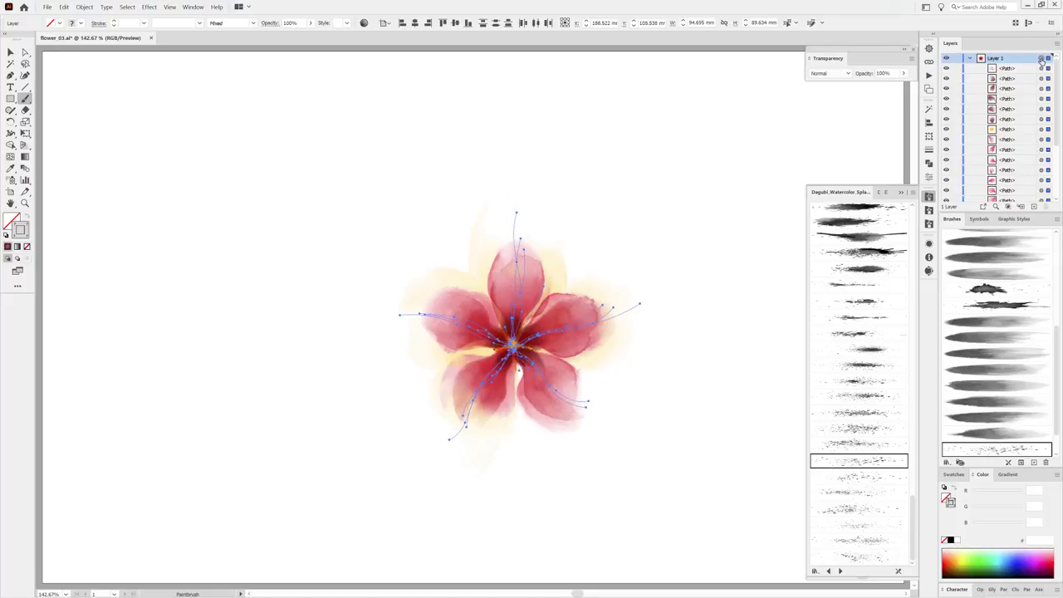
key("shift+Left")
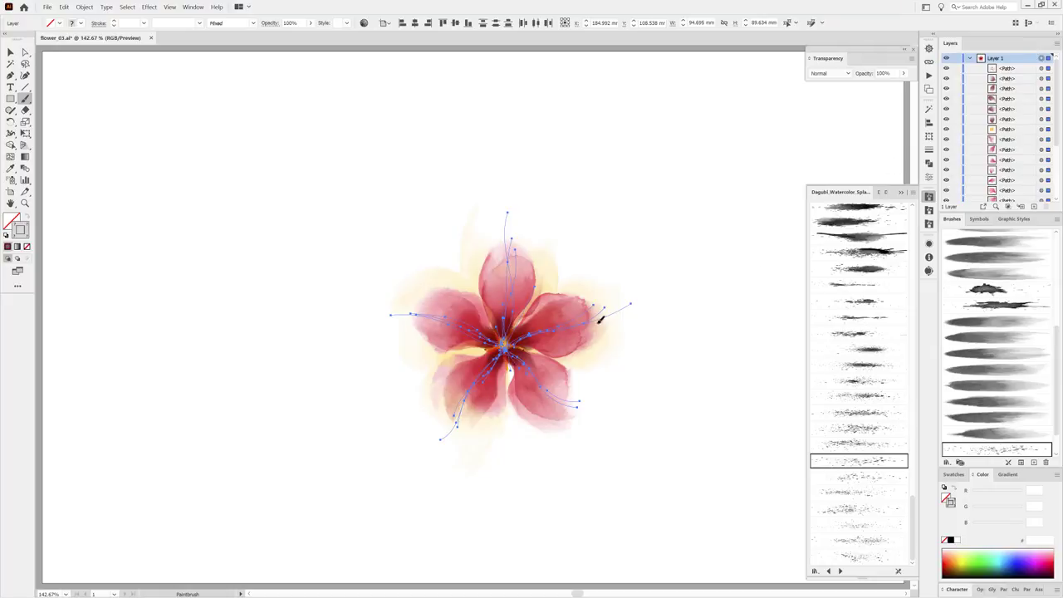
left_click(496, 359)
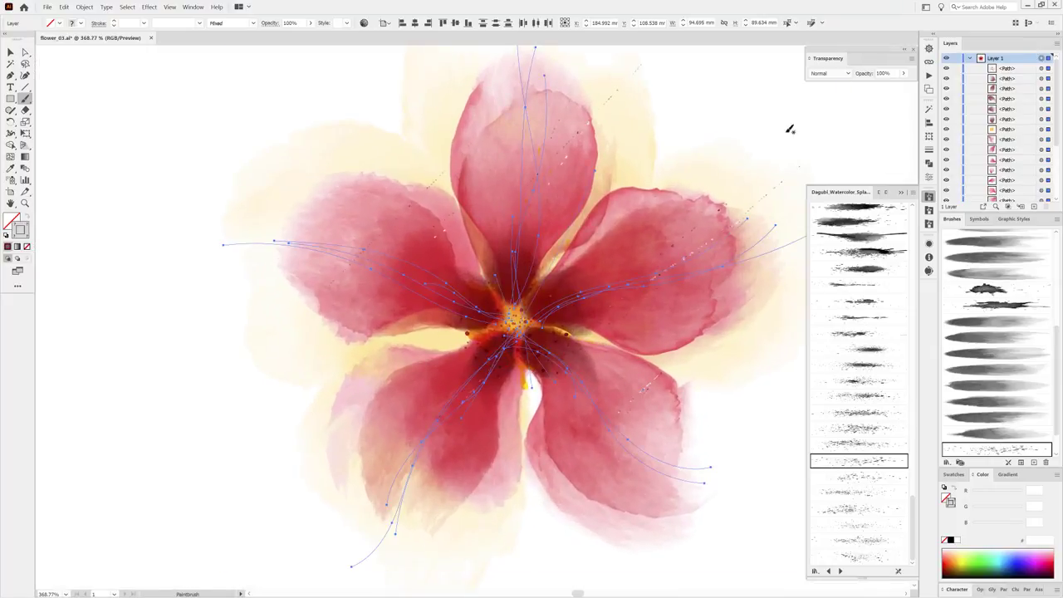
Select the five centre stroke paths via their Layers target circles.
left_click(873, 116)
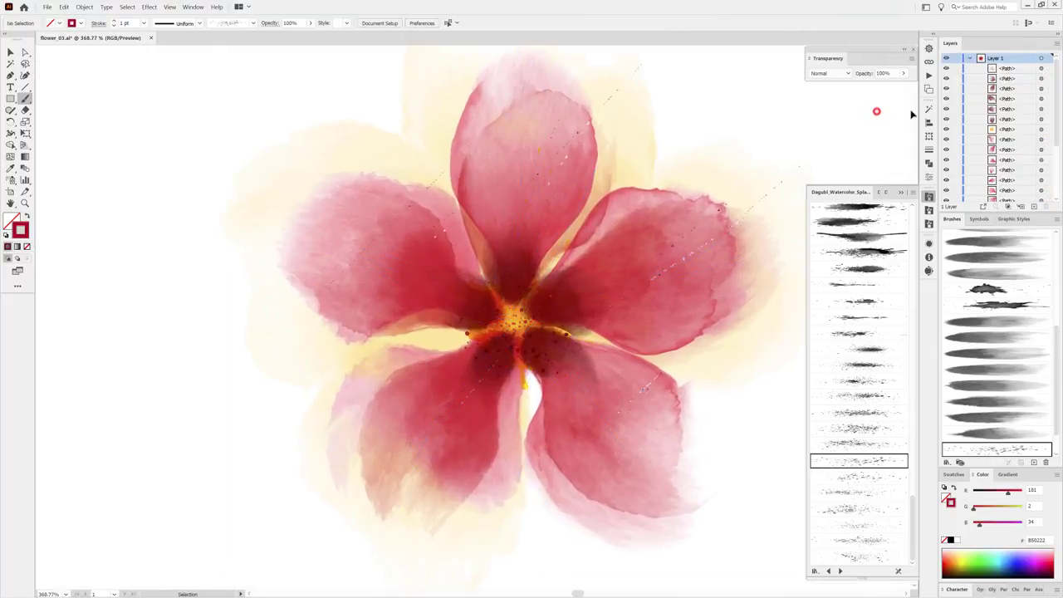
left_click(1012, 65)
left_click(1041, 68)
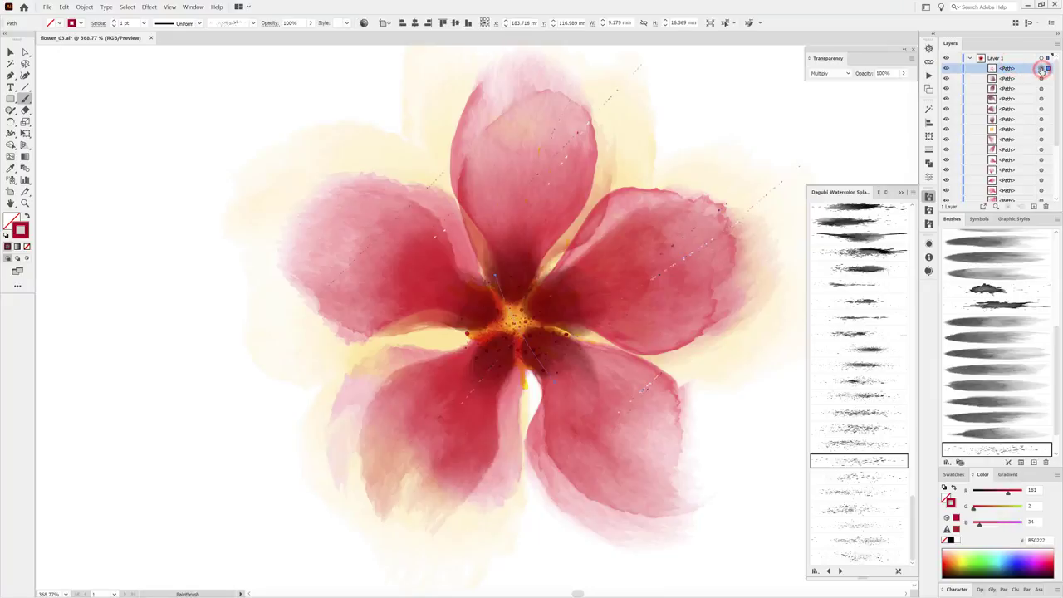
left_click(1041, 78, "shift")
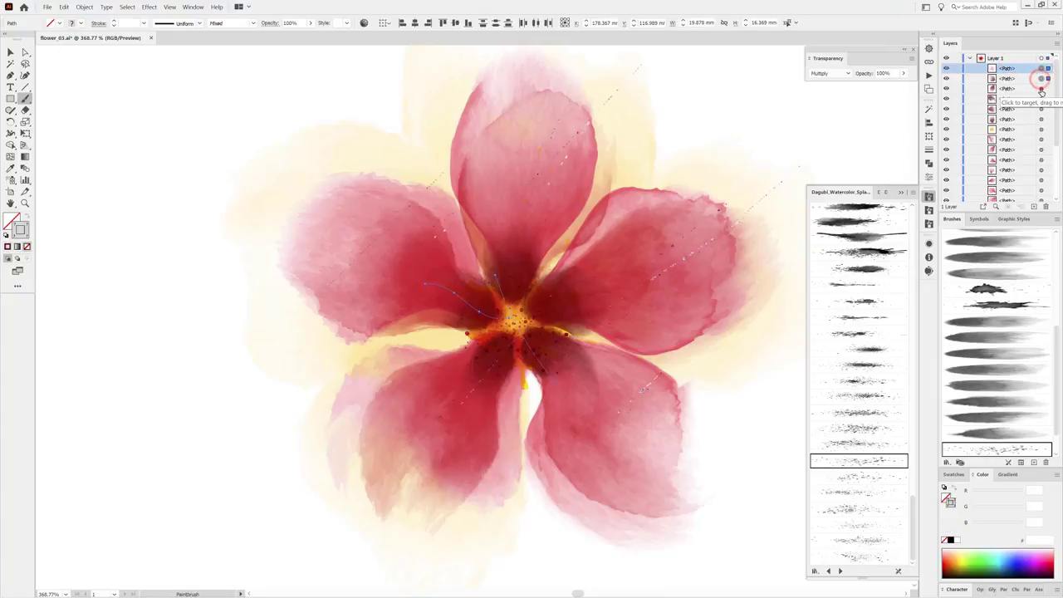
left_click(1041, 88, "shift")
left_click(1041, 109, "shift")
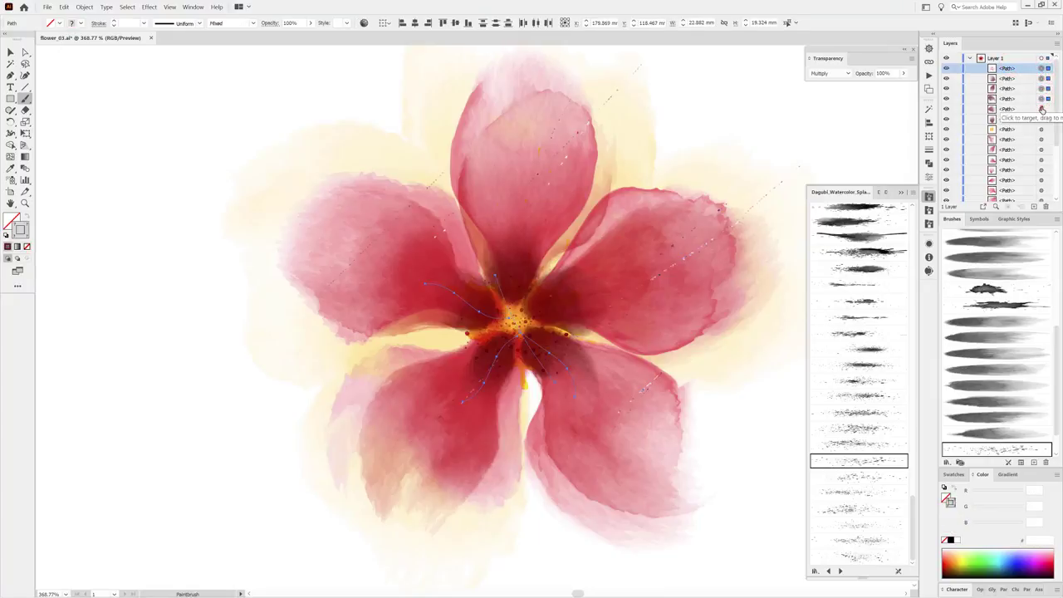
left_click(1042, 119, "shift")
Recolour the centre strokes deep maroon, then the splatter path alone near-black red.
key("ctrl+plus")
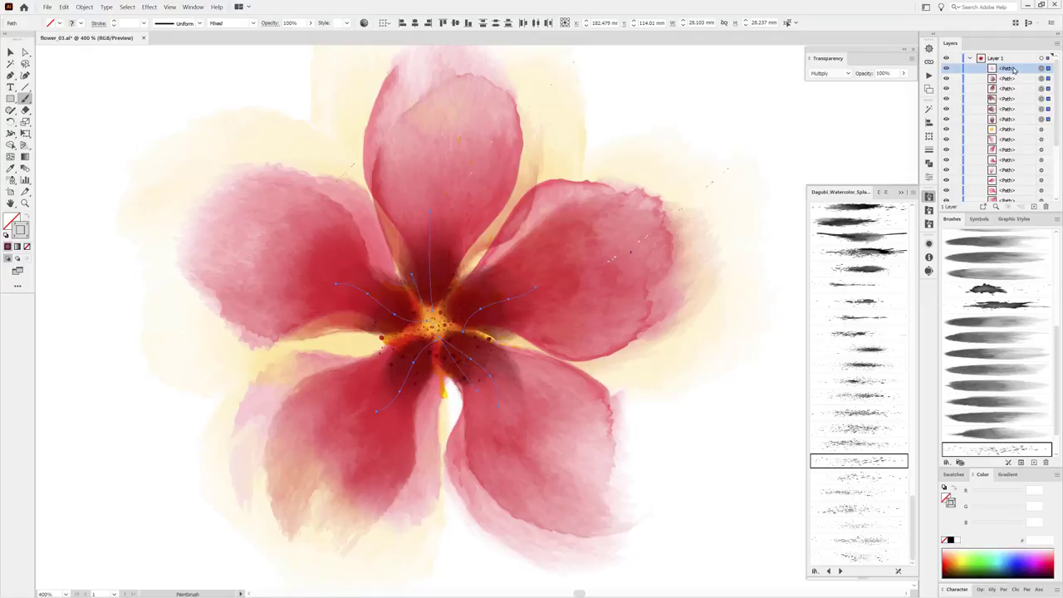
left_click(1041, 68, "shift")
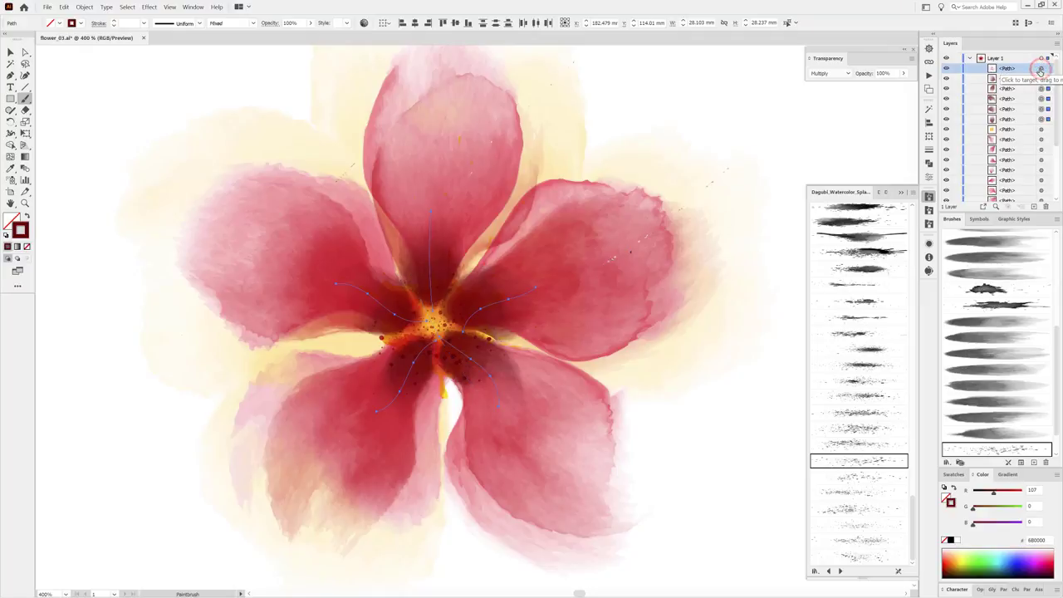
left_click_drag(993, 495, 982, 497)
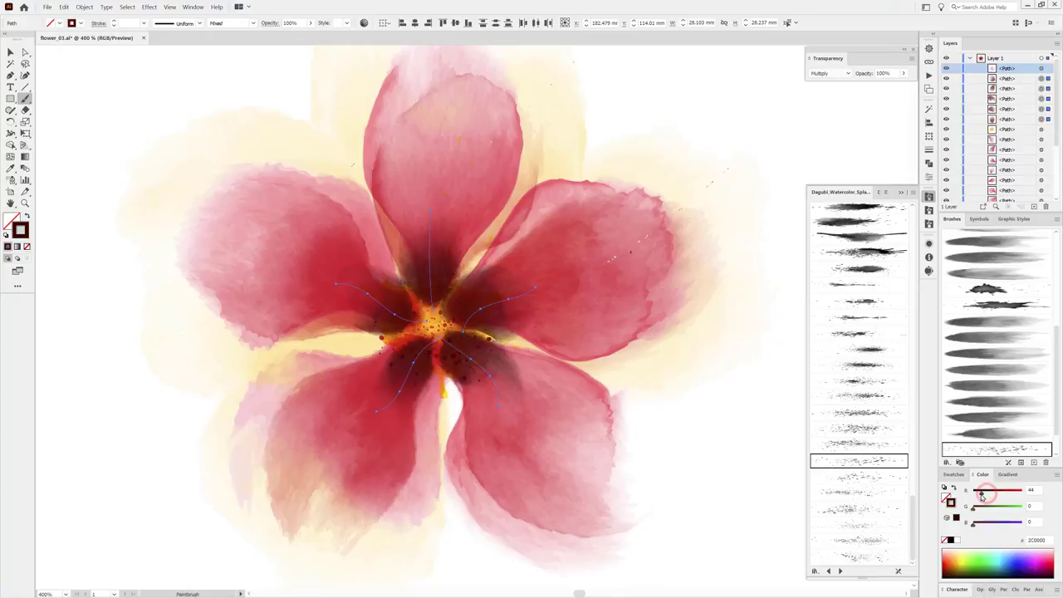
left_click(1042, 69)
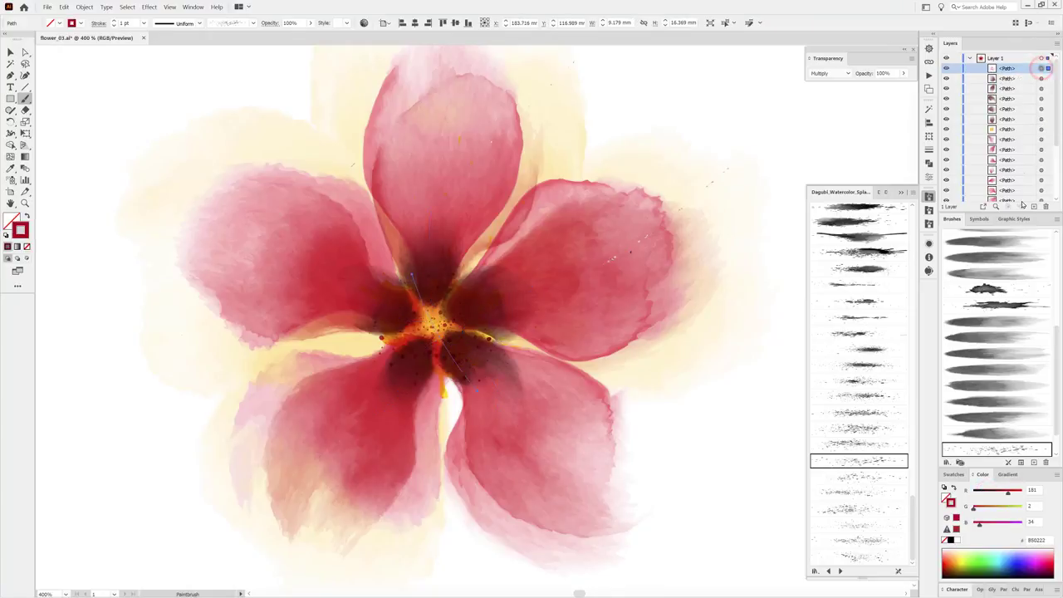
left_click_drag(1009, 495, 981, 493)
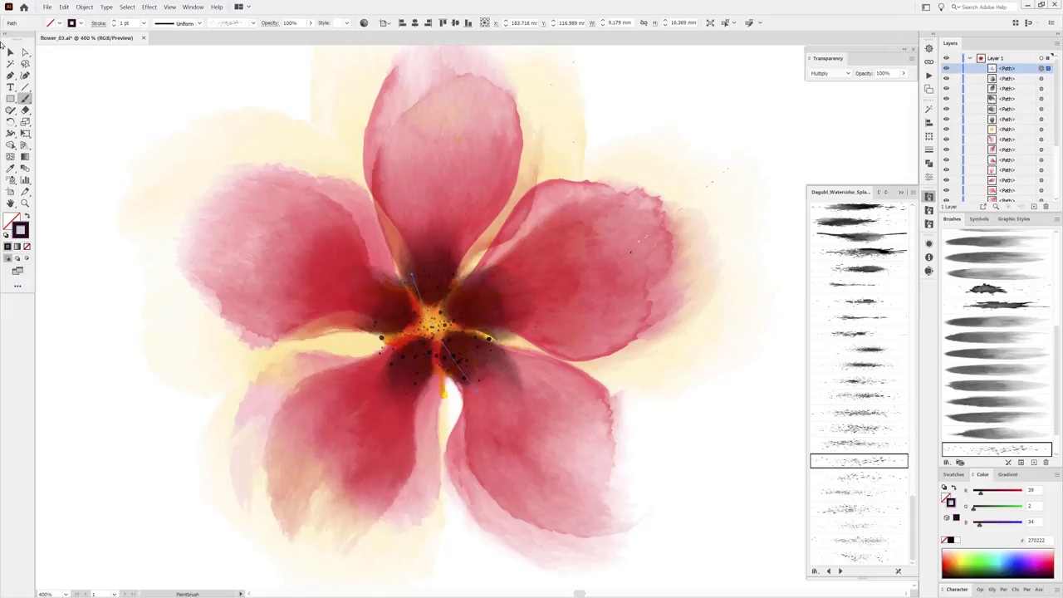
Scale the centre splatter up to about 10.9 × 19.5 mm and toggle stroke/effect scaling.
left_click(10, 51)
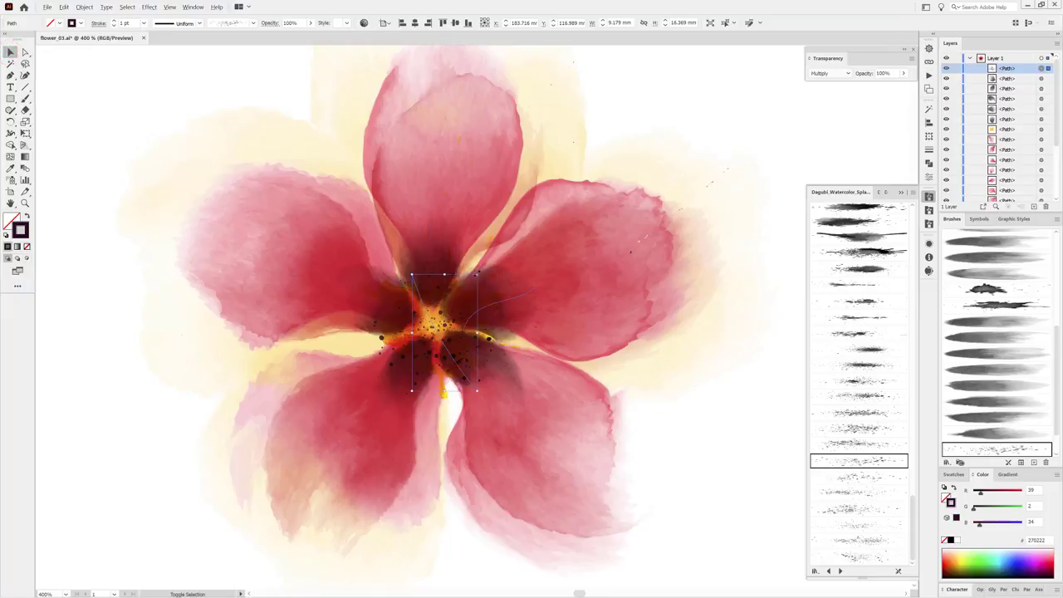
left_click(477, 271)
left_click_drag(479, 271, 493, 264)
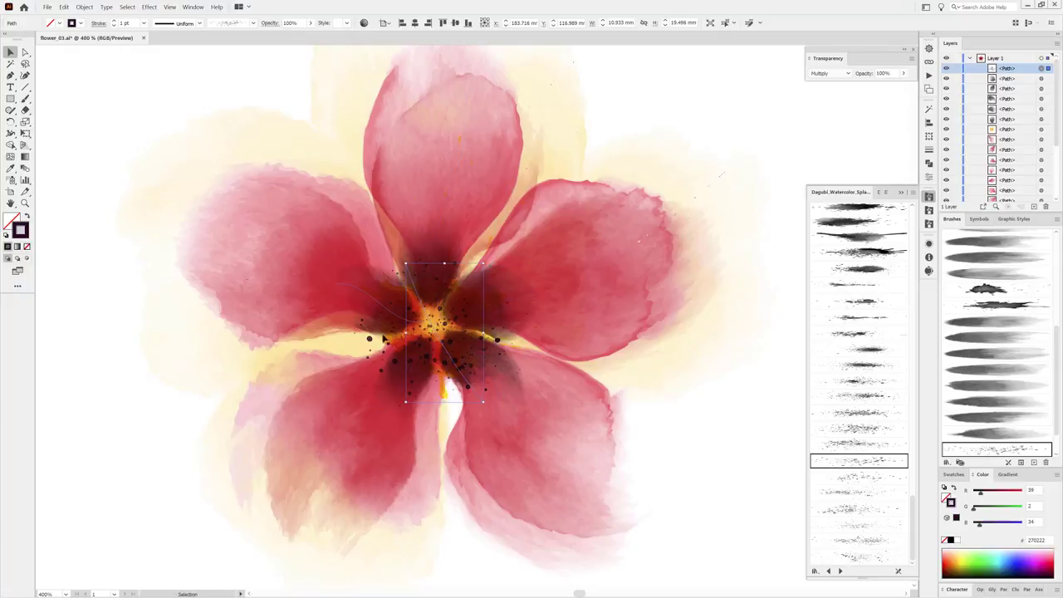
left_click(928, 136)
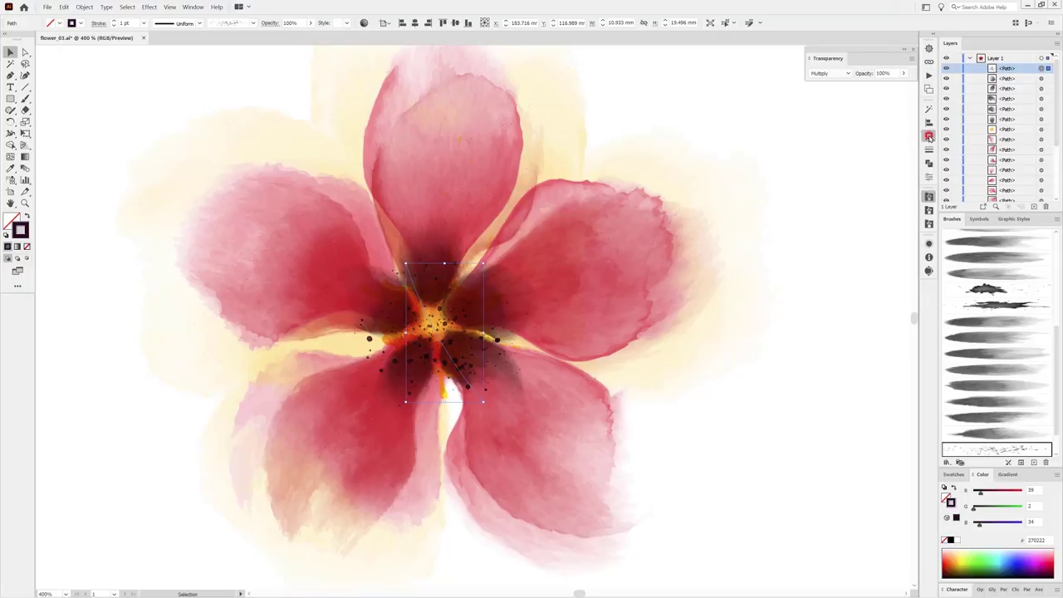
left_click(913, 105)
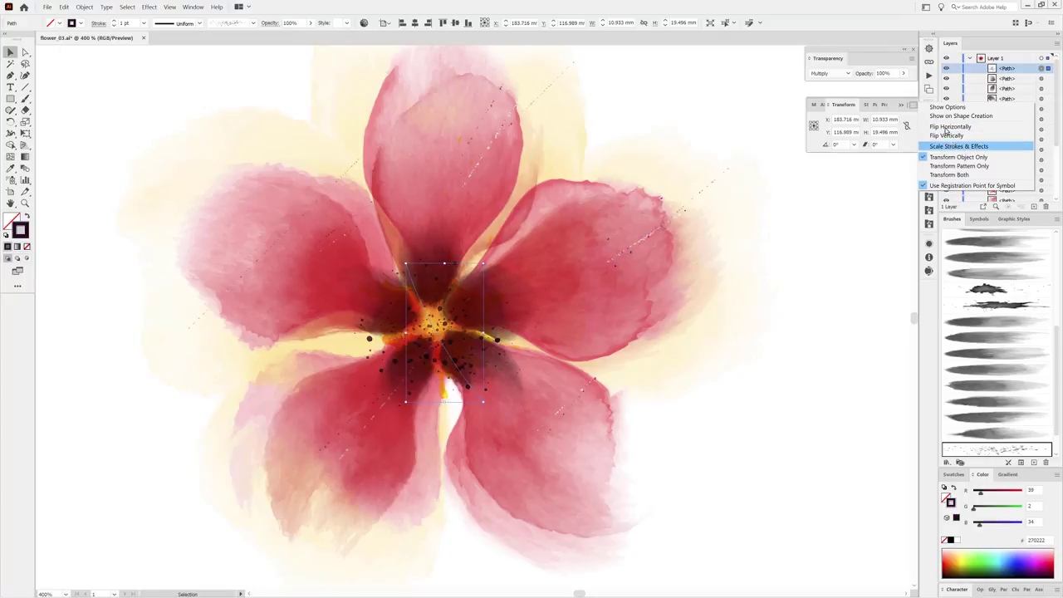
left_click(855, 5)
Fit the artboard in view, deselect everything, and open the Dagubi Short Strokes brush library.
key("ctrl+0")
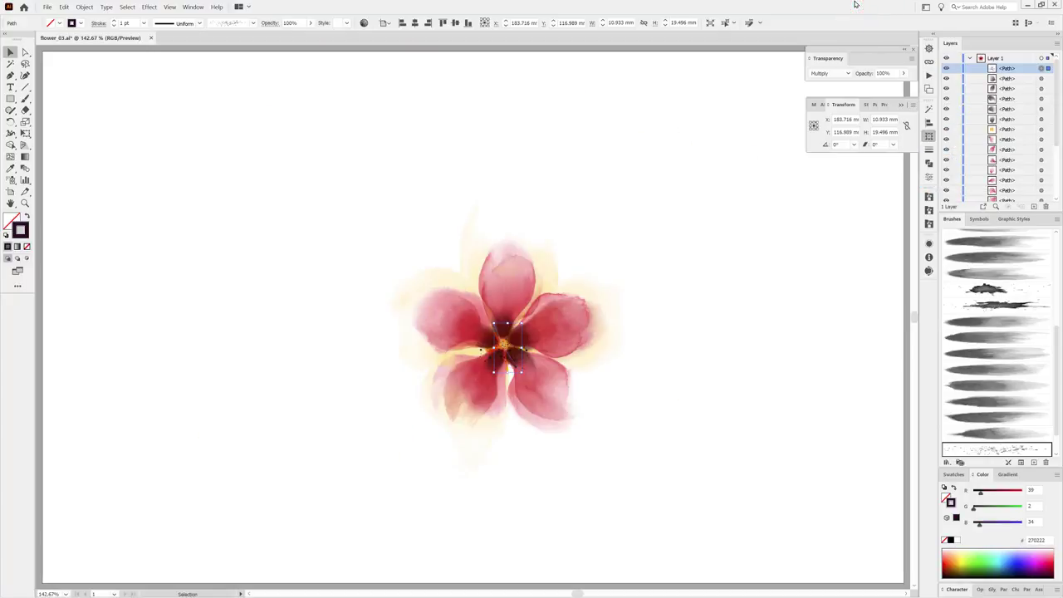
left_click(813, 299)
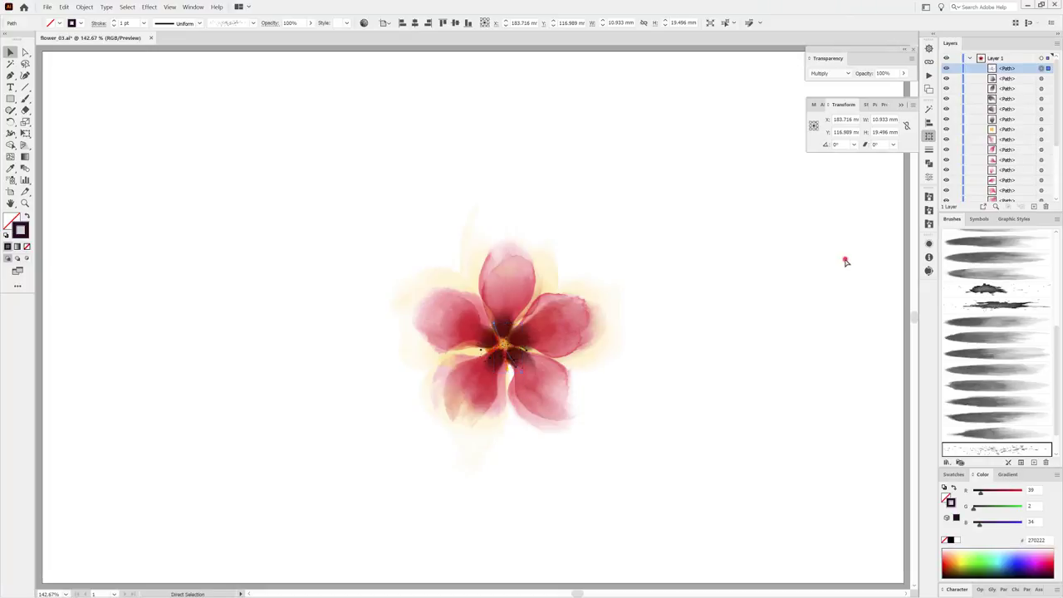
left_click(845, 261)
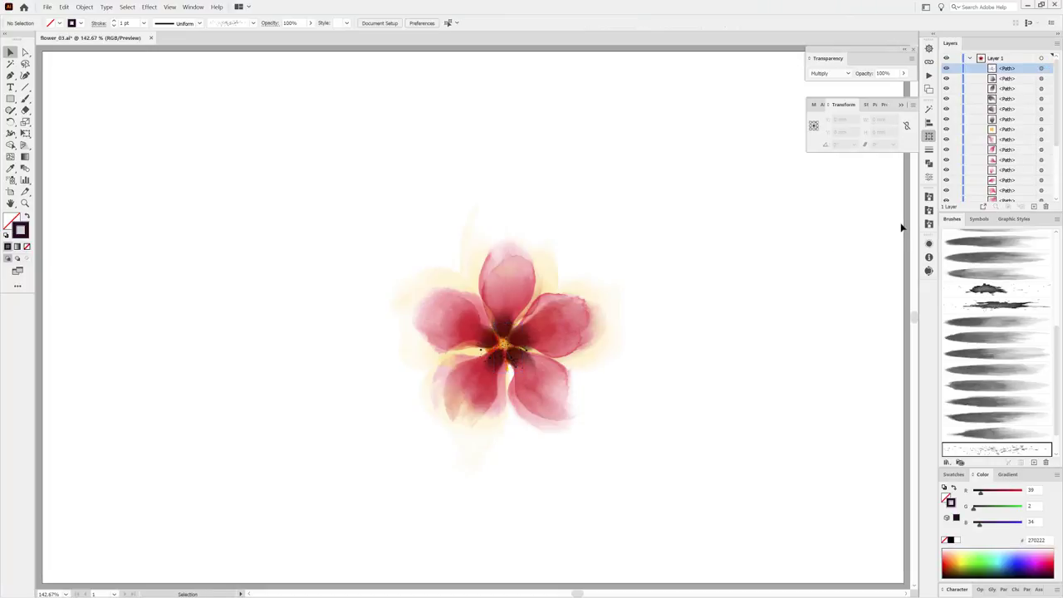
left_click(928, 210)
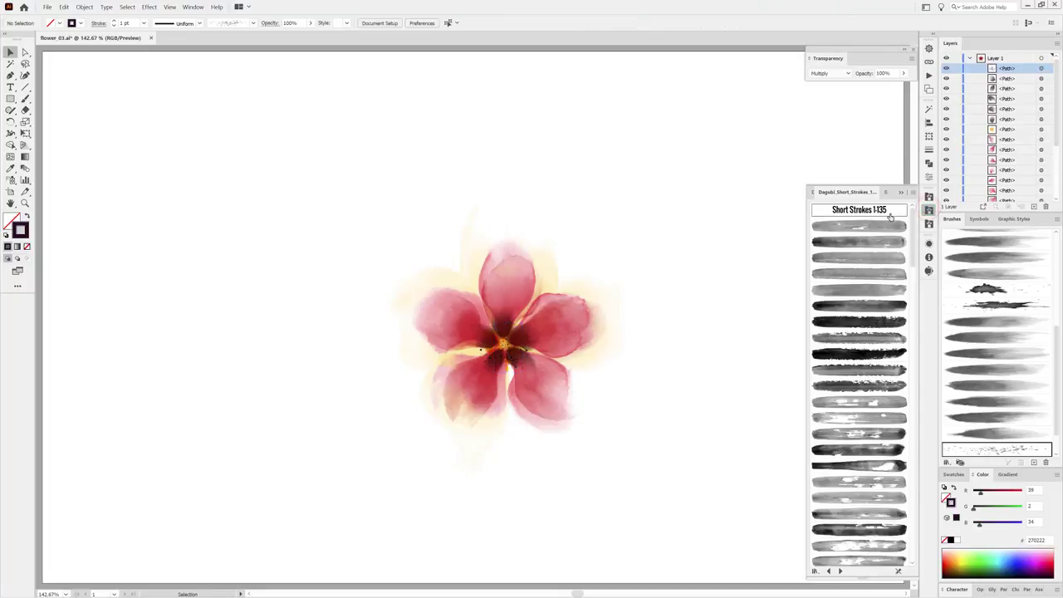
scroll(914, 248, "down", 5)
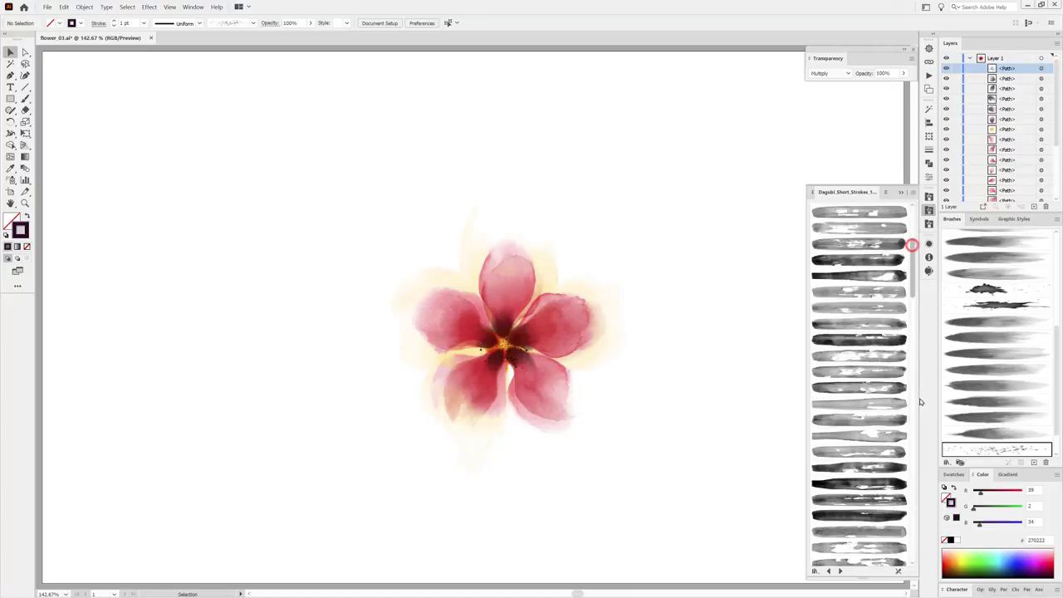
scroll(913, 247, "down", 3)
scroll(914, 248, "down", 3)
scroll(913, 536, "down", 3)
scroll(910, 543, "down", 3)
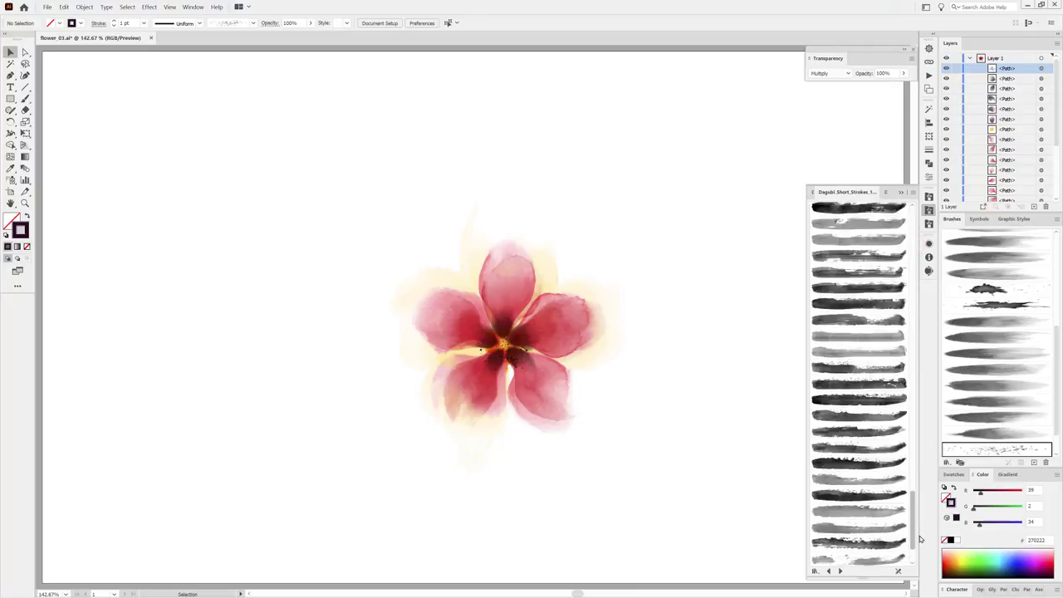
Go to the next Short Strokes set and add Short_Strokes_238 to the document brushes.
left_click(840, 572)
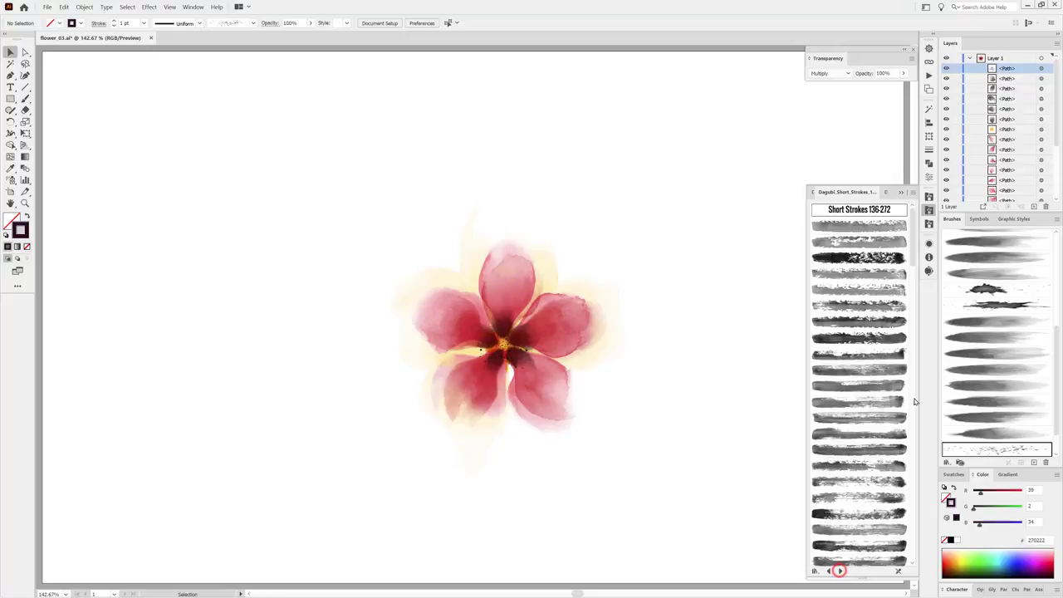
scroll(913, 298, "down", 2)
scroll(914, 301, "down", 3)
scroll(913, 249, "down", 3)
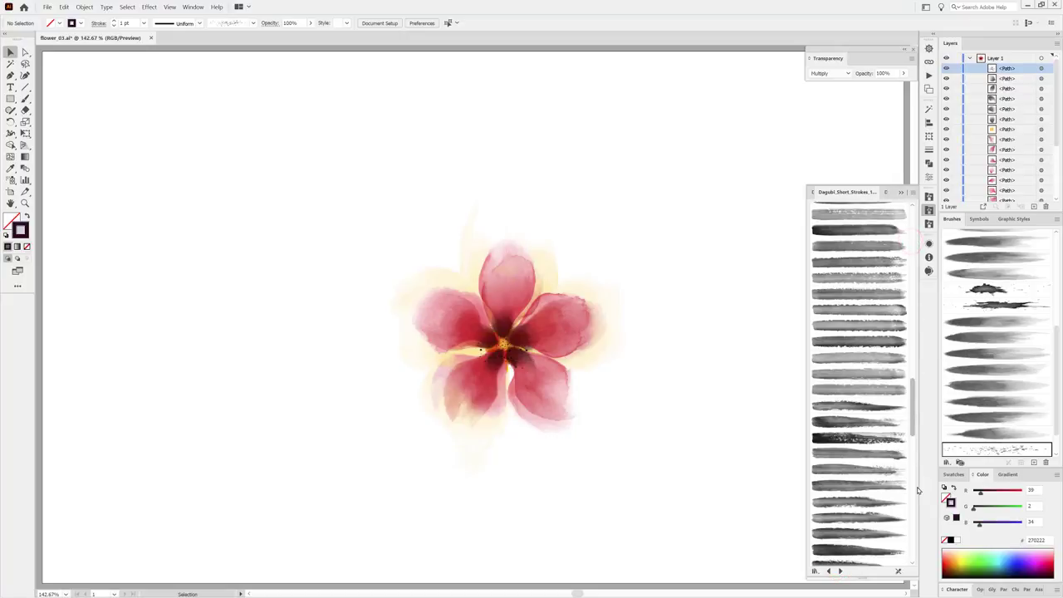
scroll(914, 373, "down", 3)
scroll(916, 494, "down", 3)
scroll(917, 494, "up", 1)
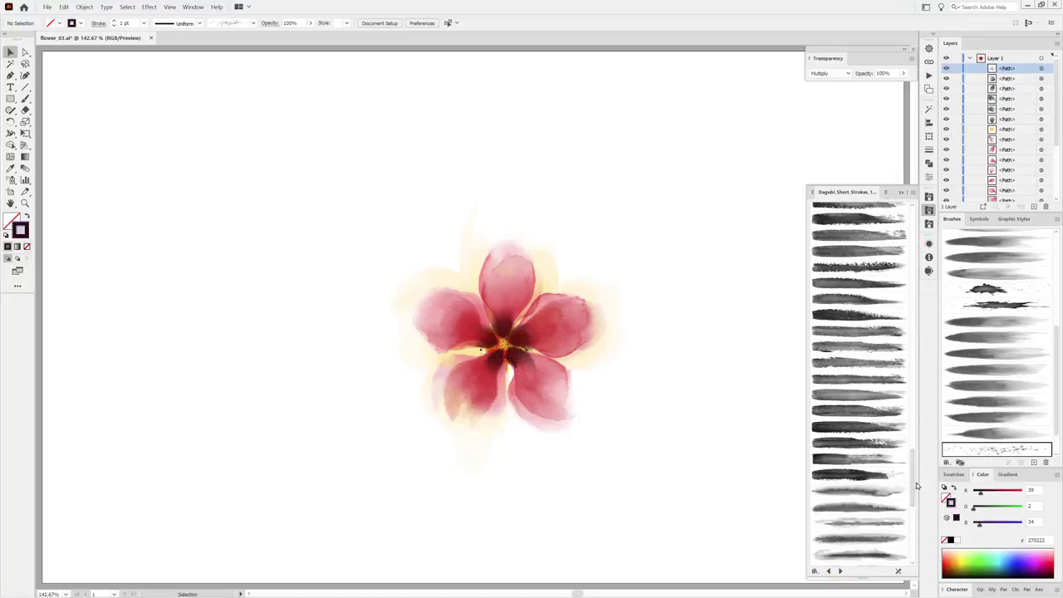
left_click(857, 347)
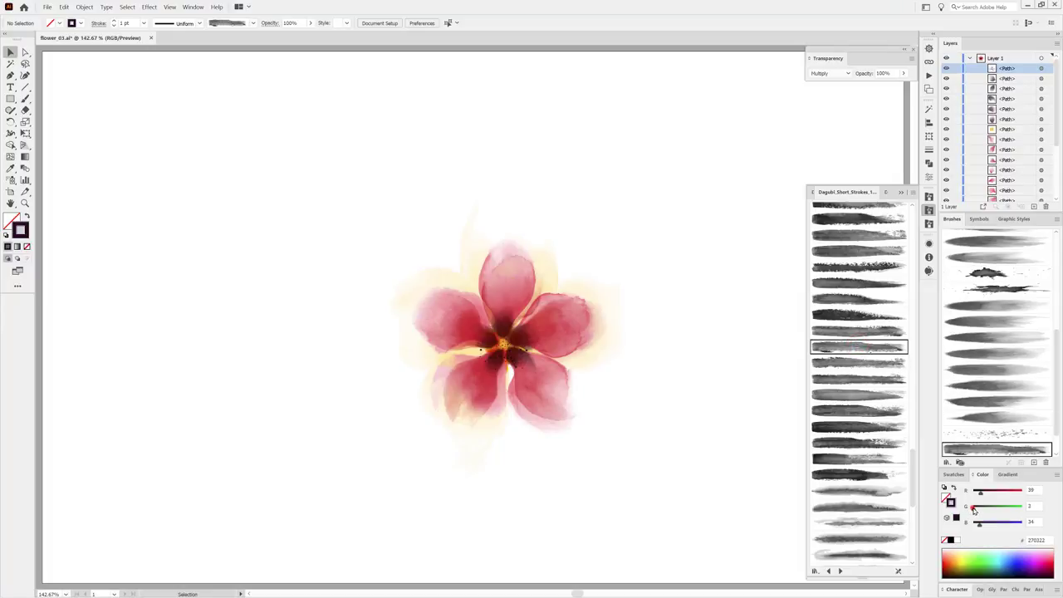
Make the stroke pale green A8D0AF at 0.25 pt with Darken blending, using the Paintbrush.
mouse_move(974, 507)
left_mouse_down()
mouse_move(1012, 506)
mouse_move(1006, 523)
mouse_move(1009, 496)
left_mouse_up()
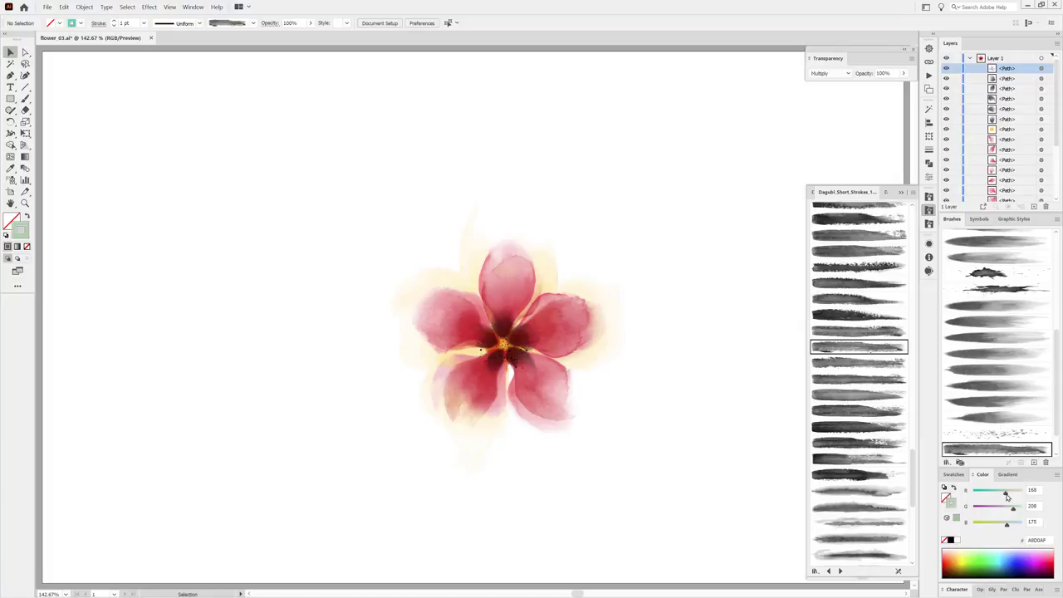
left_click(827, 74)
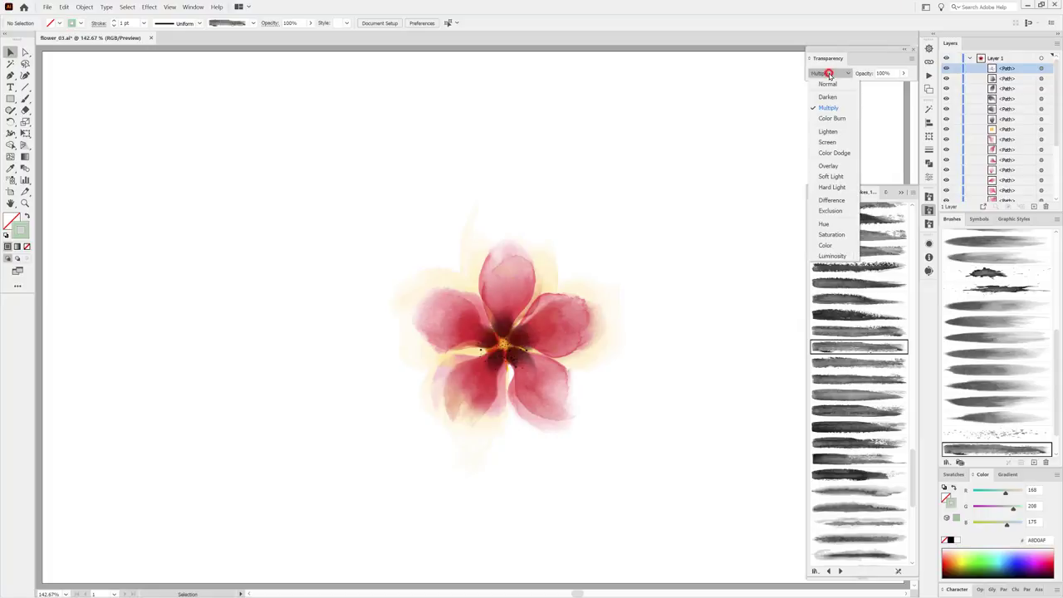
left_click(835, 98)
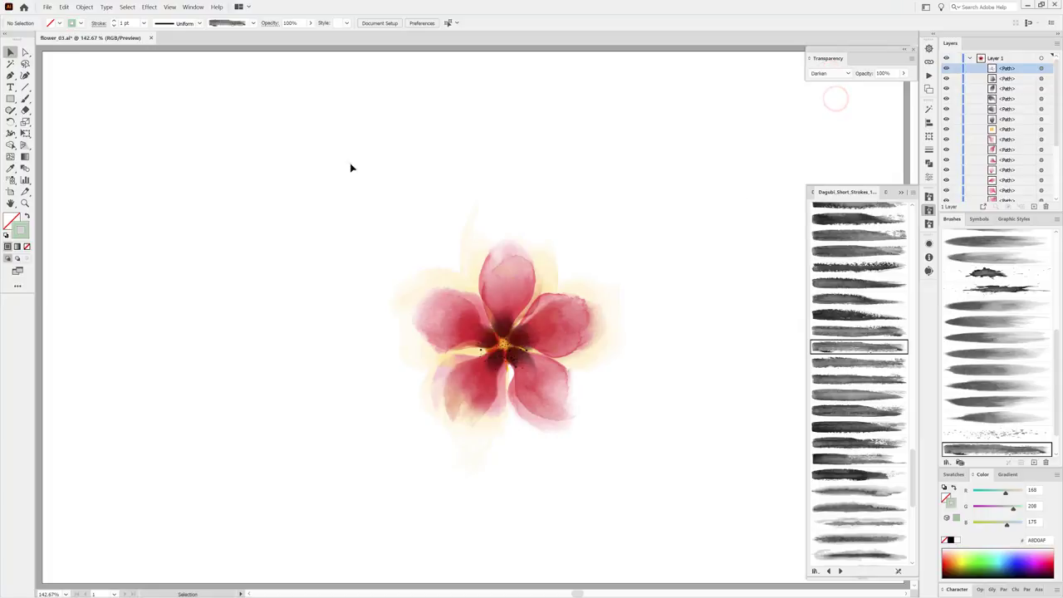
left_click(145, 25)
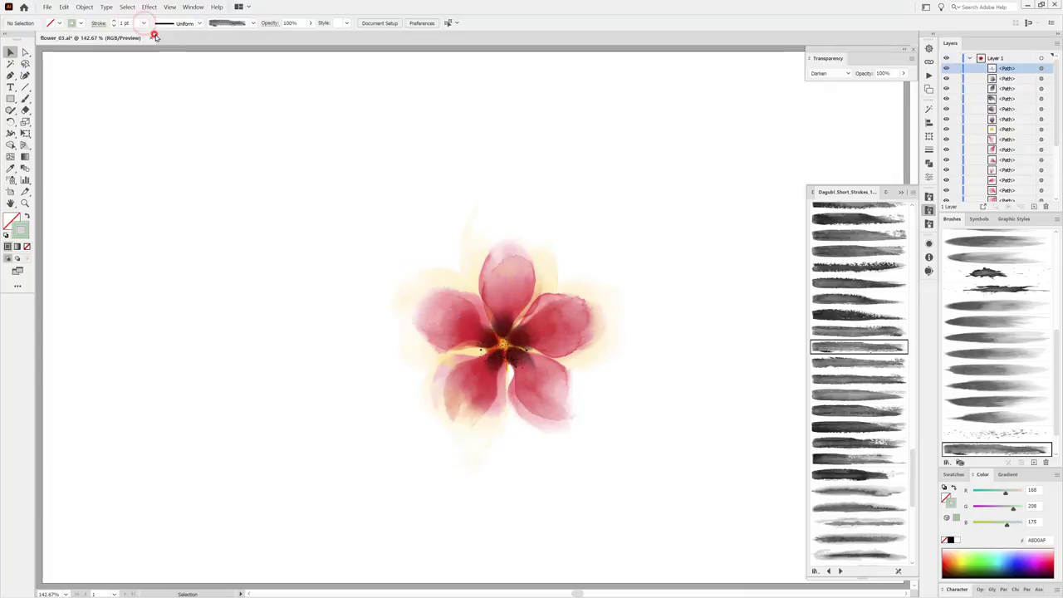
left_click(25, 98)
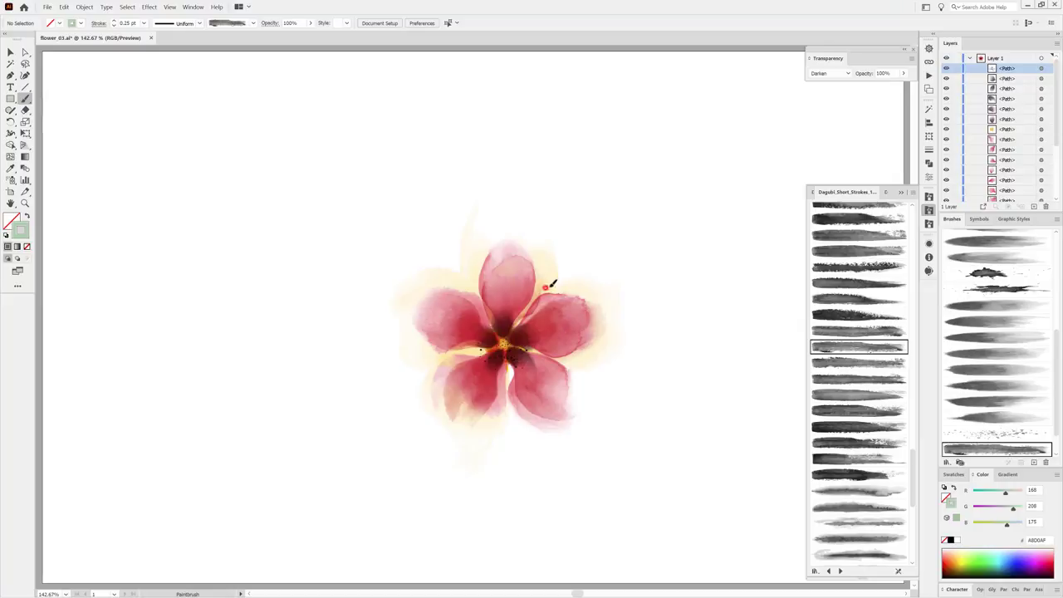
Paint a slender leaf stroke curving up-right from the upper-right petal and zoom in on it.
left_click_drag(546, 287, 631, 207)
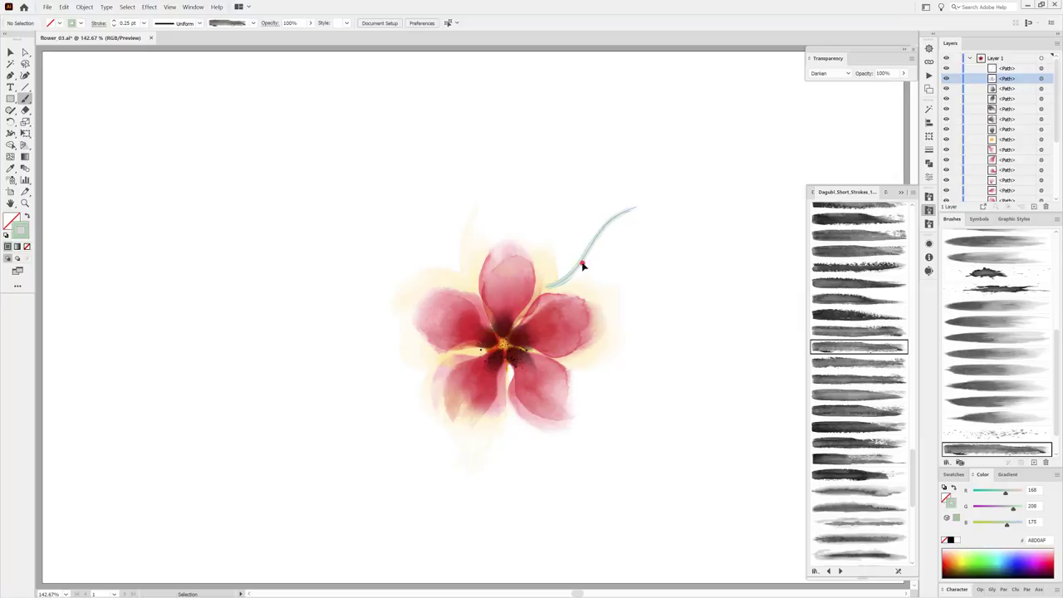
left_click(581, 266, "ctrl")
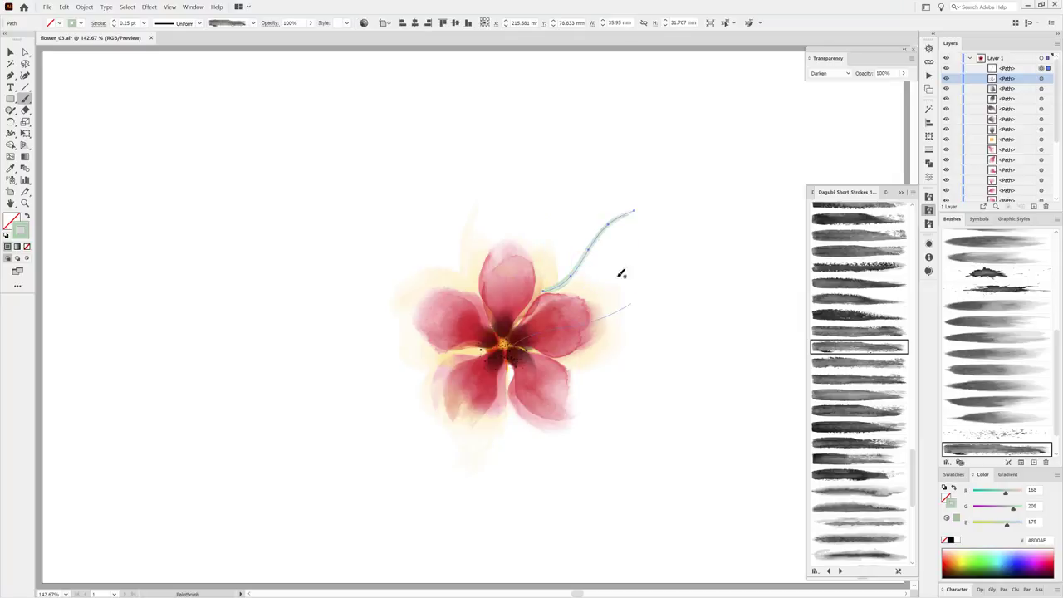
left_click(601, 286, "ctrl")
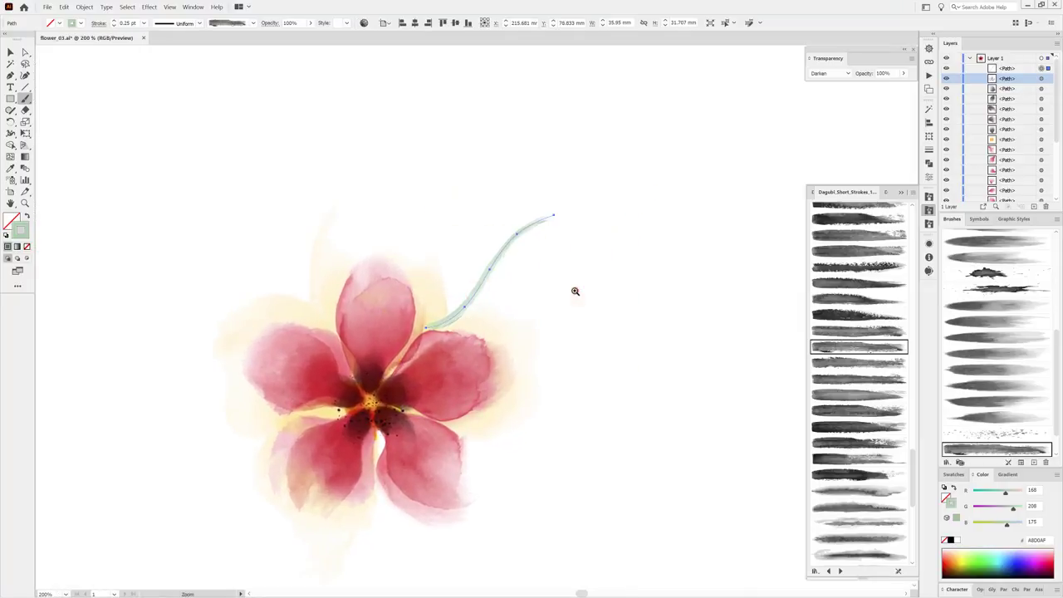
left_click(423, 325, "ctrl")
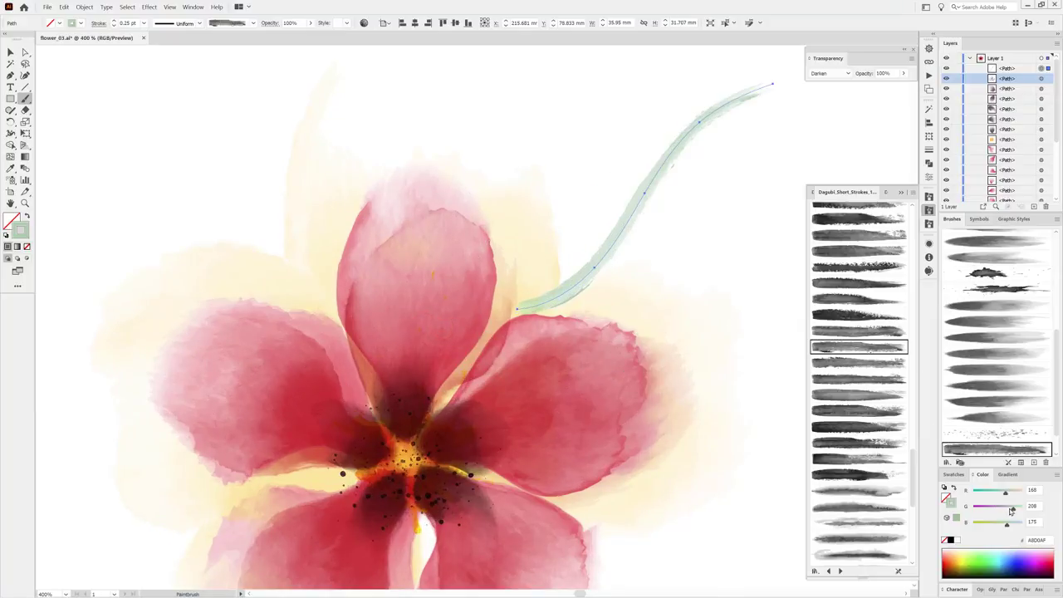
Recolour the leaf stroke to olive A8C67C, then recentre the view and deselect.
left_click_drag(1012, 511, 998, 525)
left_click_drag(997, 527, 996, 526)
scroll(695, 306, "down", 3)
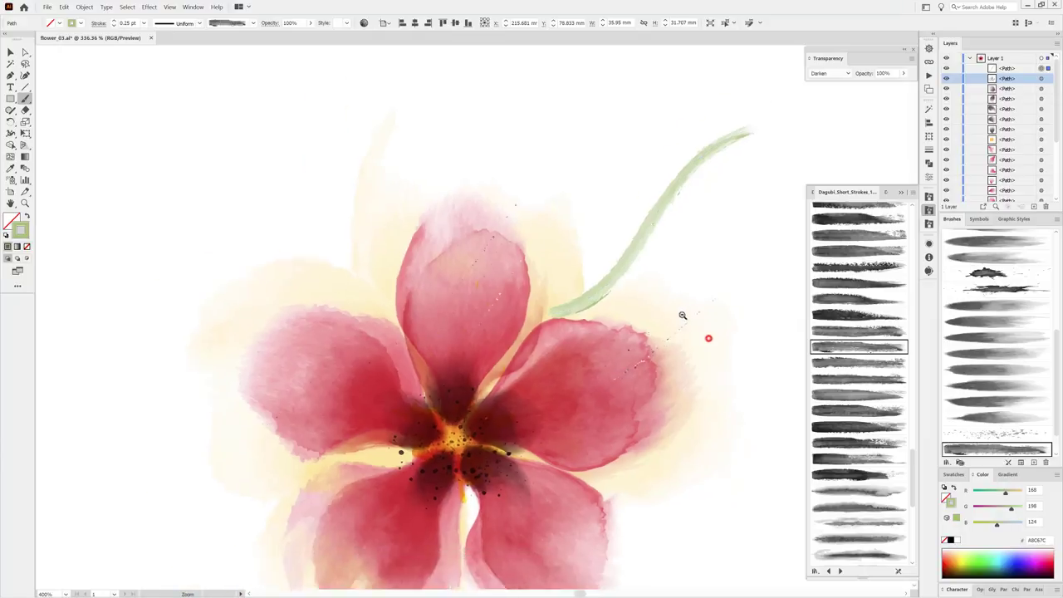
scroll(704, 334, "down", 2)
left_click_drag(714, 367, 614, 333)
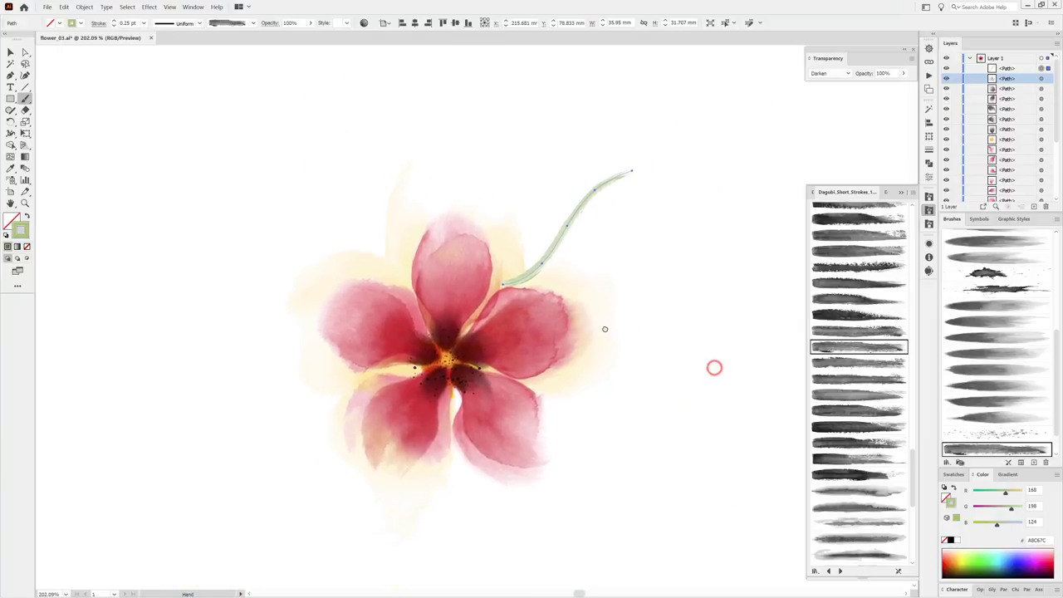
left_click(836, 134)
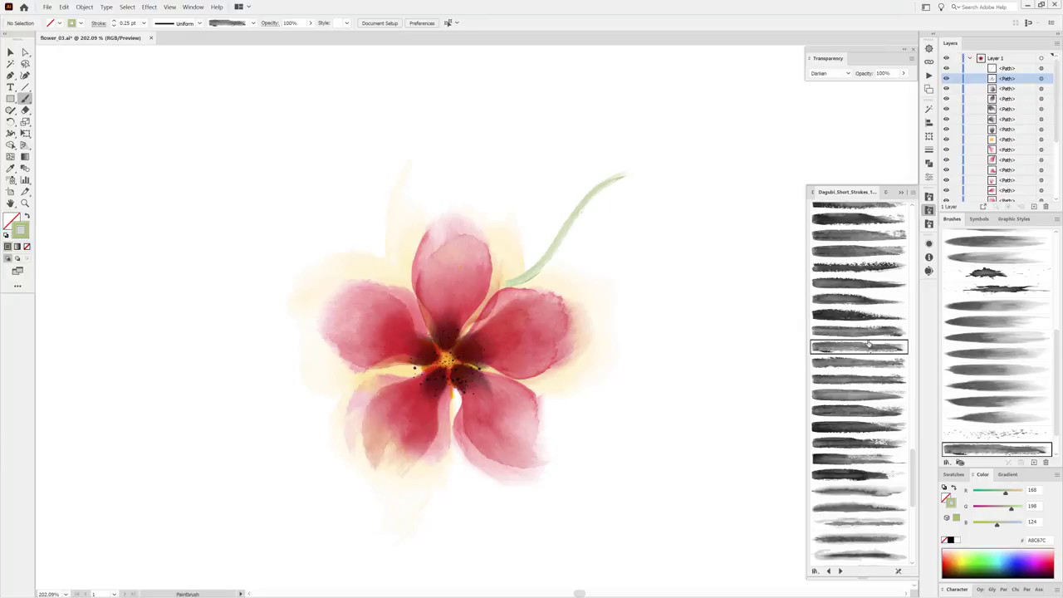
Paint a second leaf stroke sweeping up-left from the flower with Short_Strokes_235.
left_click(845, 301)
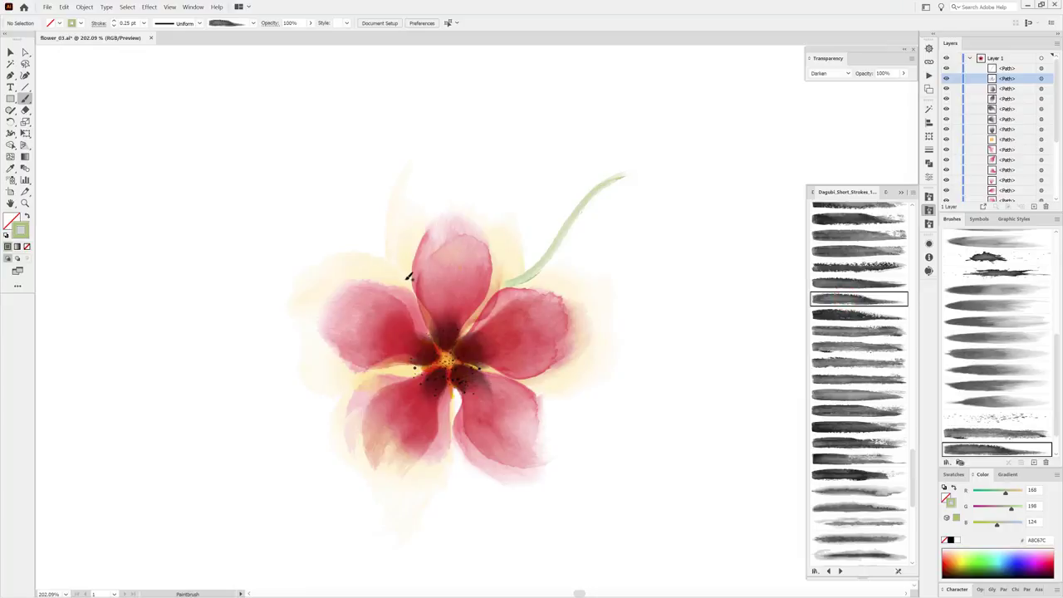
left_click_drag(409, 279, 326, 194)
left_click_drag(265, 149, 267, 150)
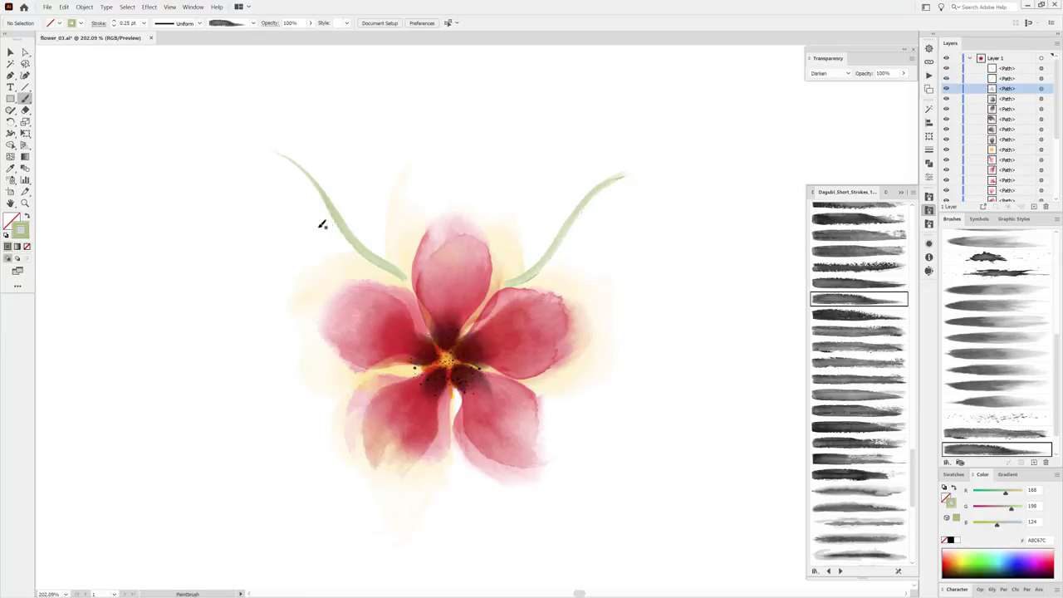
Thin both green stem strokes to about 0.2 pt and deselect.
left_click(340, 234, "ctrl")
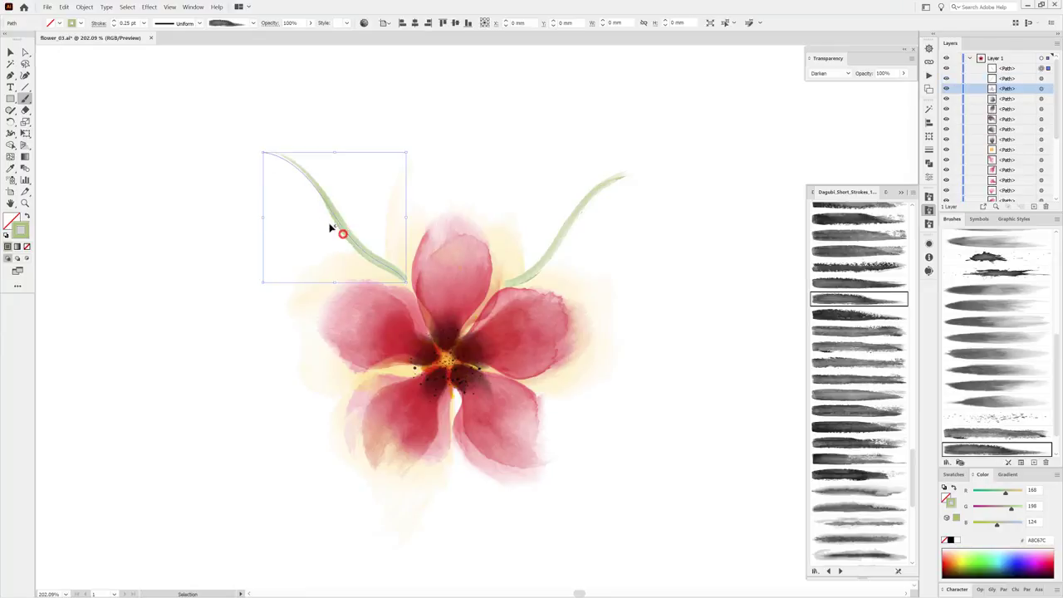
left_click(114, 24)
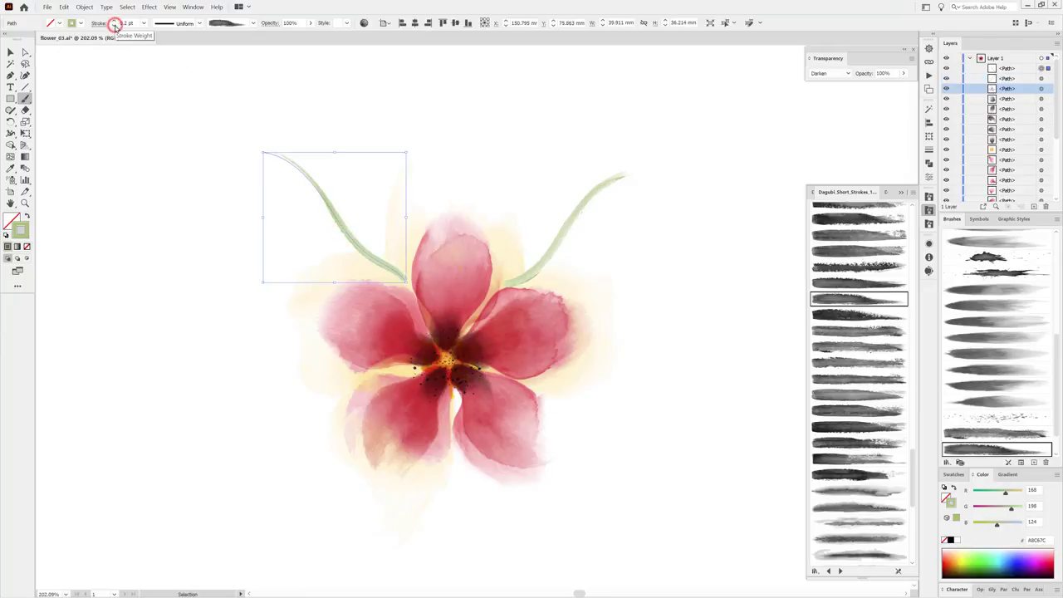
left_click(114, 24)
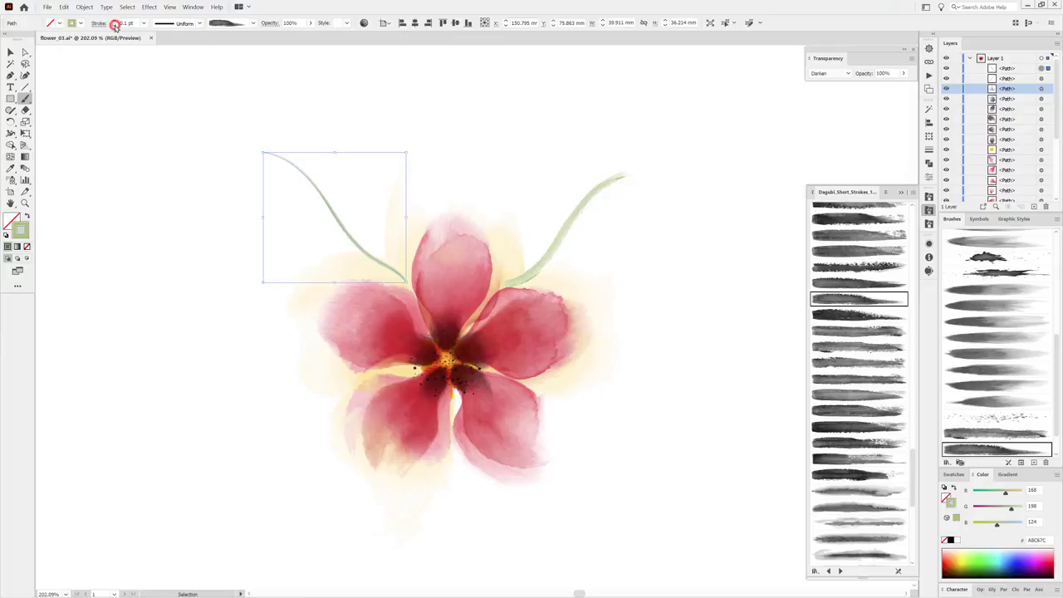
left_click(114, 118)
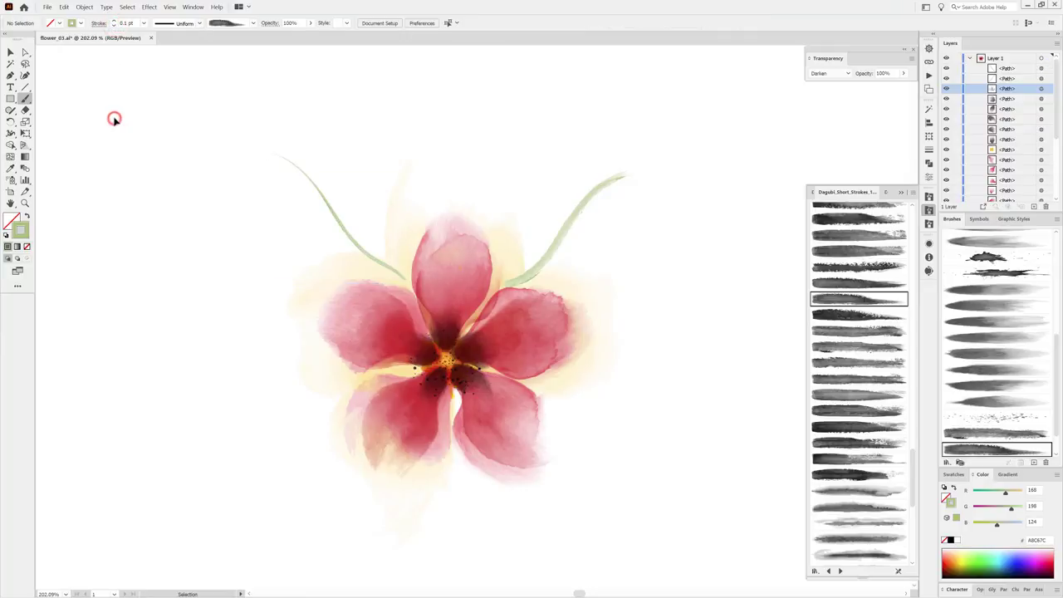
left_click(308, 178)
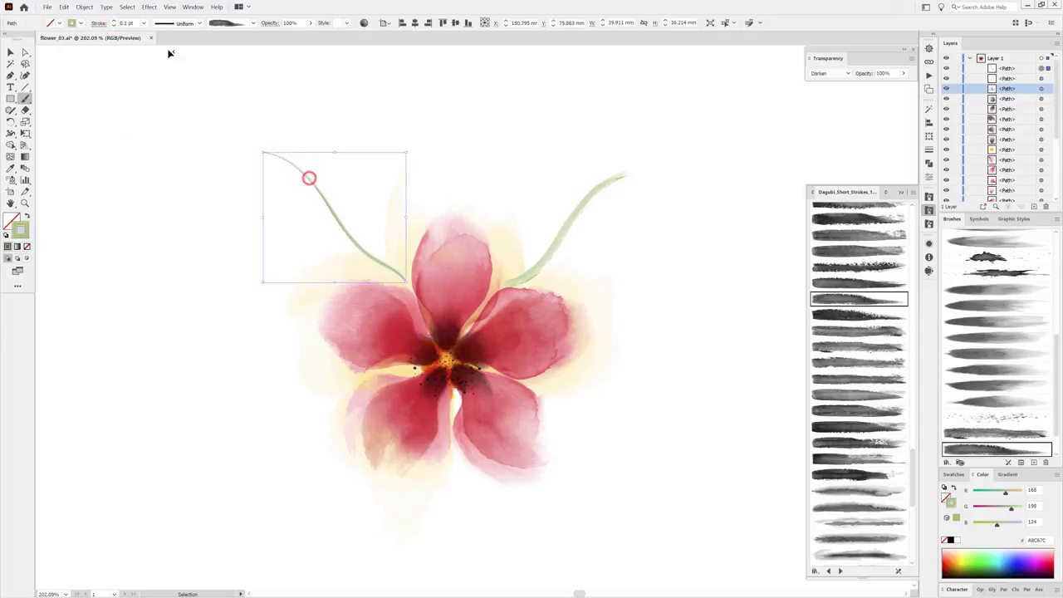
left_click(115, 22)
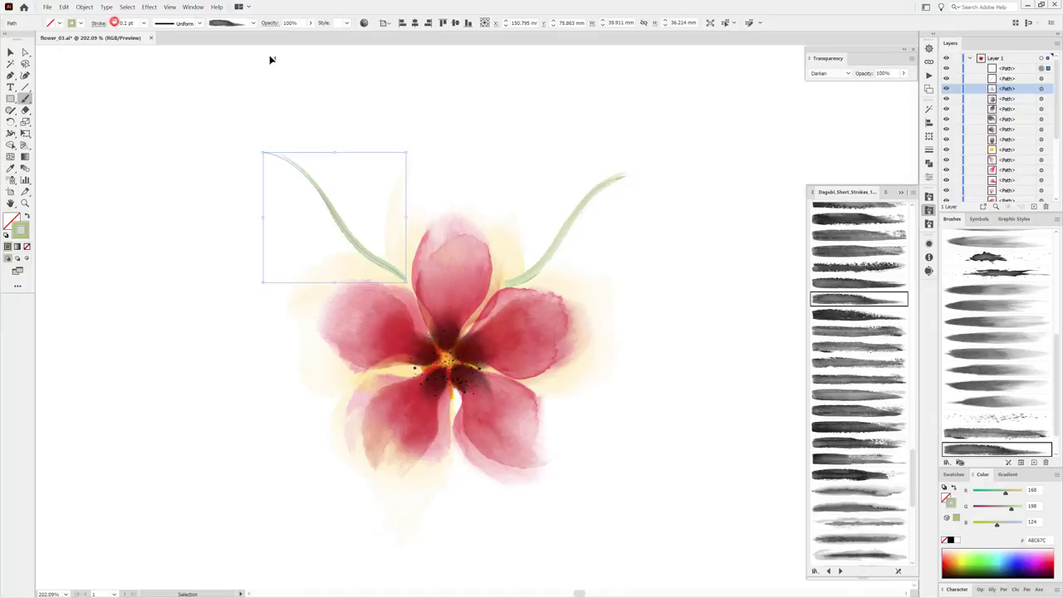
left_click(579, 209)
left_click(113, 25)
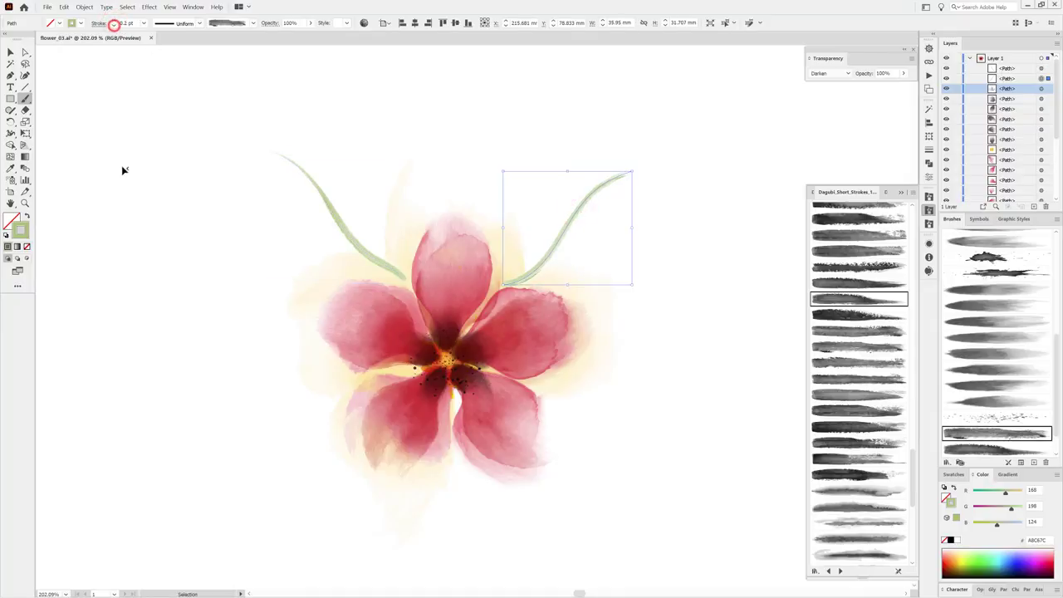
left_click(125, 183)
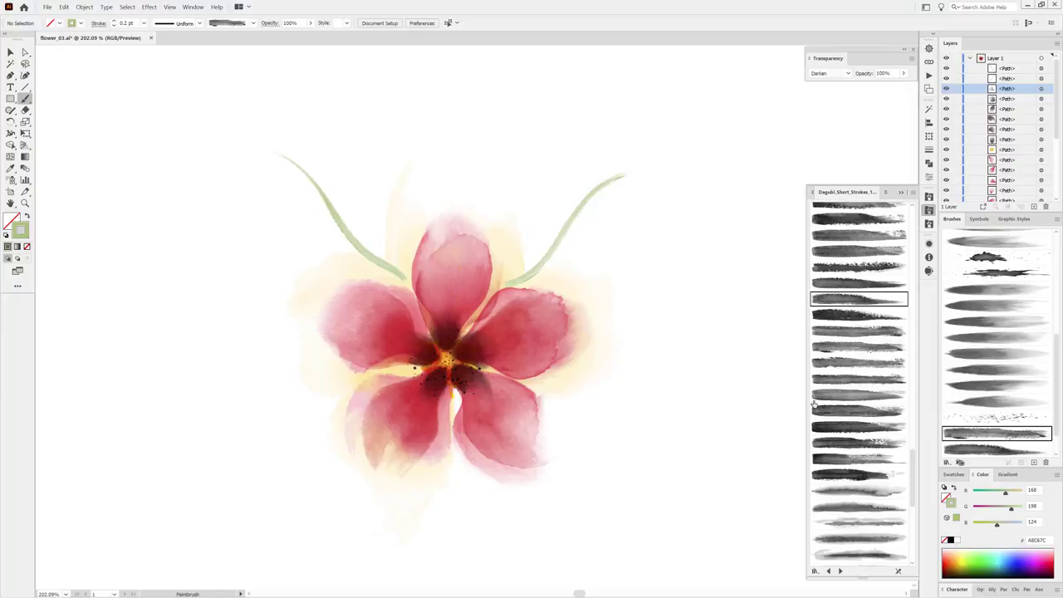
Load Short_Strokes_141 with orange FF9A00 colour and the tapered Width Profile 5.
left_click_drag(913, 480, 913, 242)
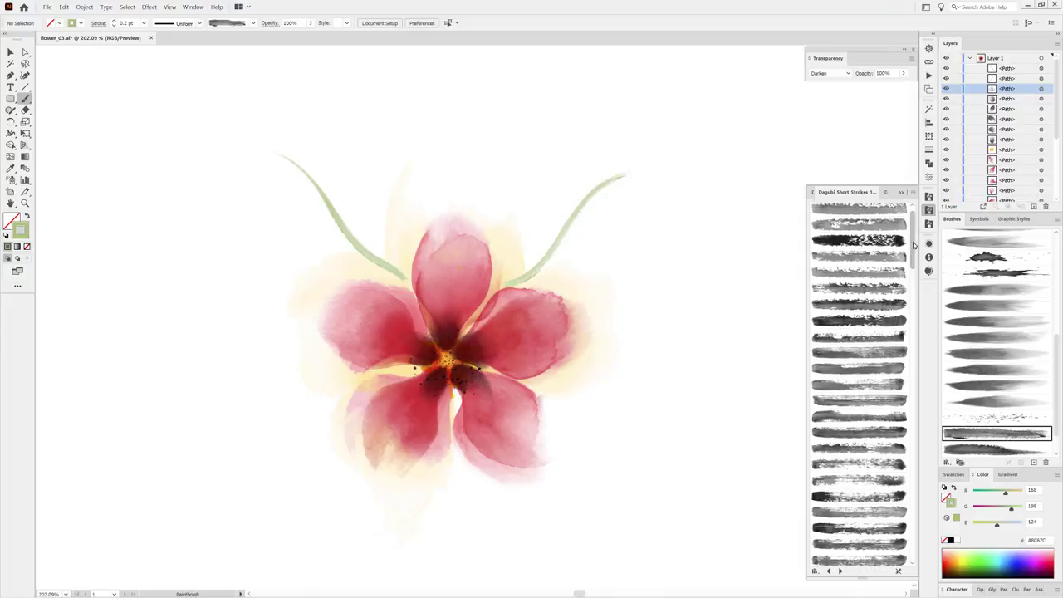
left_click(869, 287)
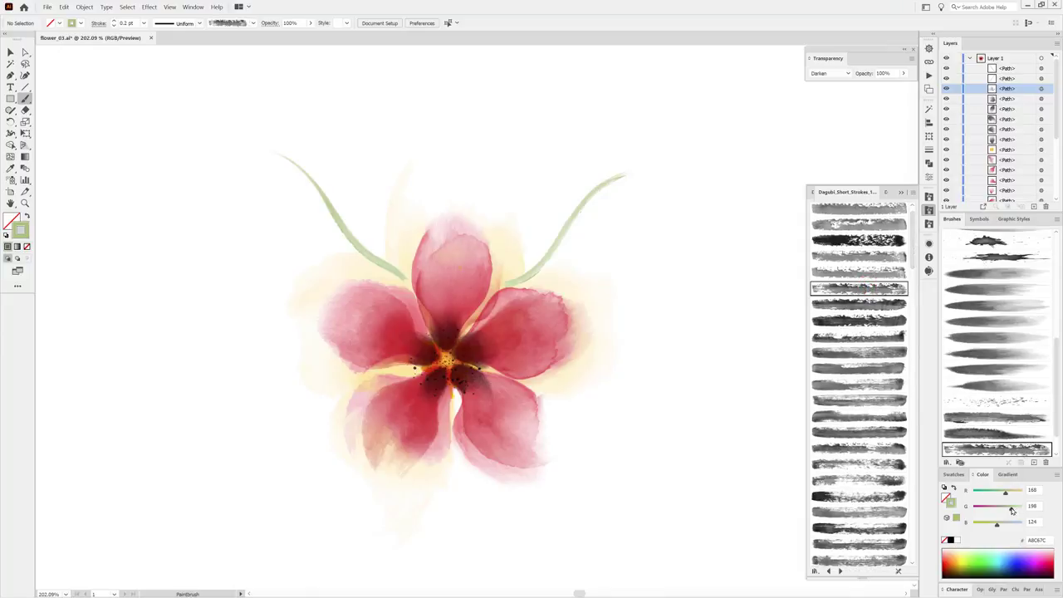
mouse_move(1006, 495)
left_mouse_down()
mouse_move(1021, 491)
mouse_move(973, 523)
mouse_move(1001, 508)
left_mouse_up()
left_click(199, 23)
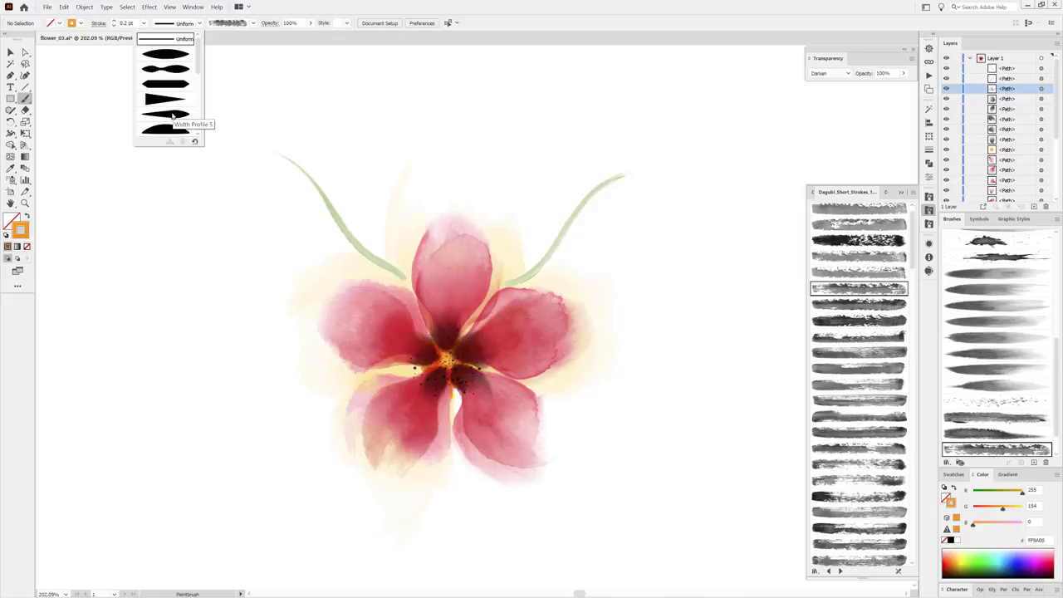
left_click(172, 116)
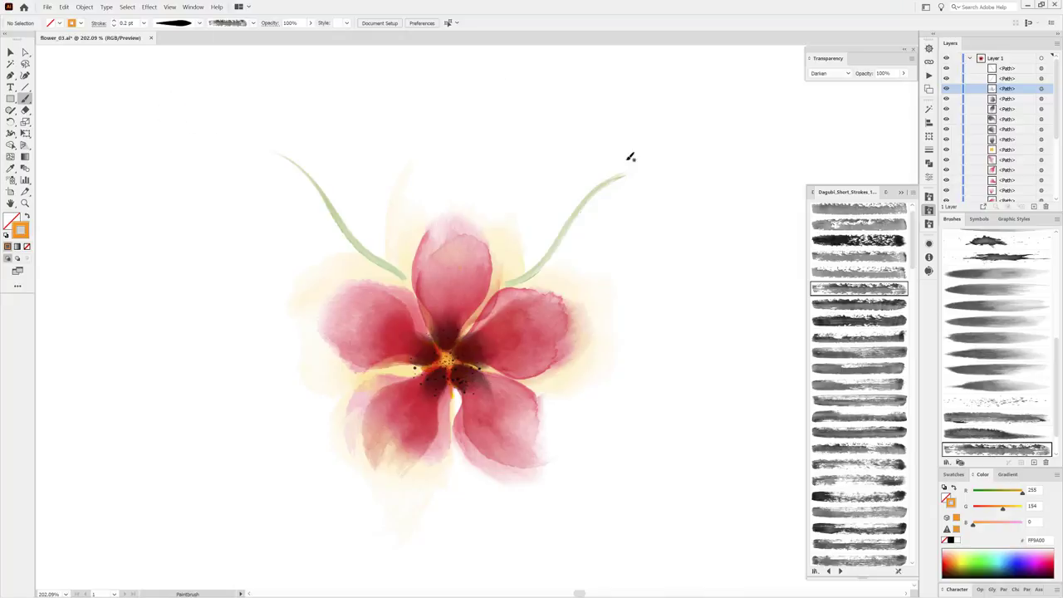
Paint an orange bud stroke at the right stem tip, weighted 0.6 pt.
mouse_move(640, 167)
left_mouse_down()
mouse_move(700, 137)
mouse_move(676, 156)
left_mouse_up()
key("ctrl")
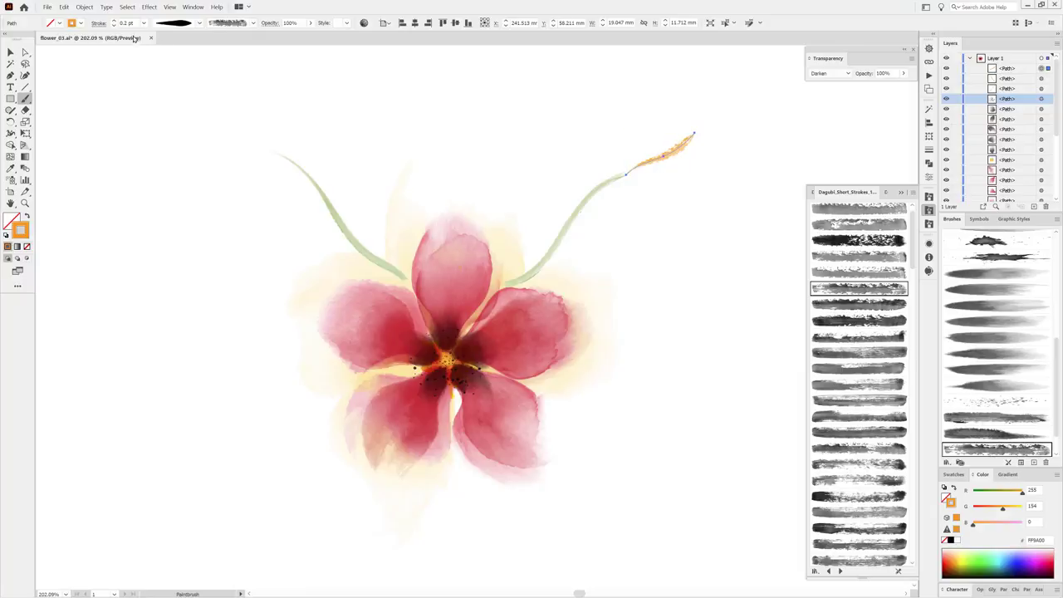
left_click(144, 23)
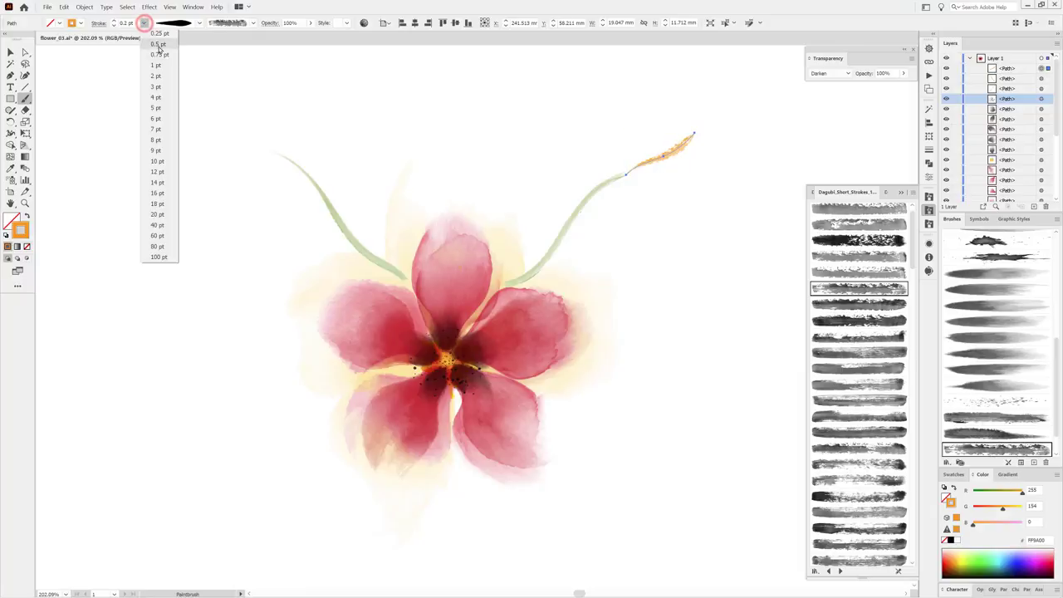
left_click(160, 47)
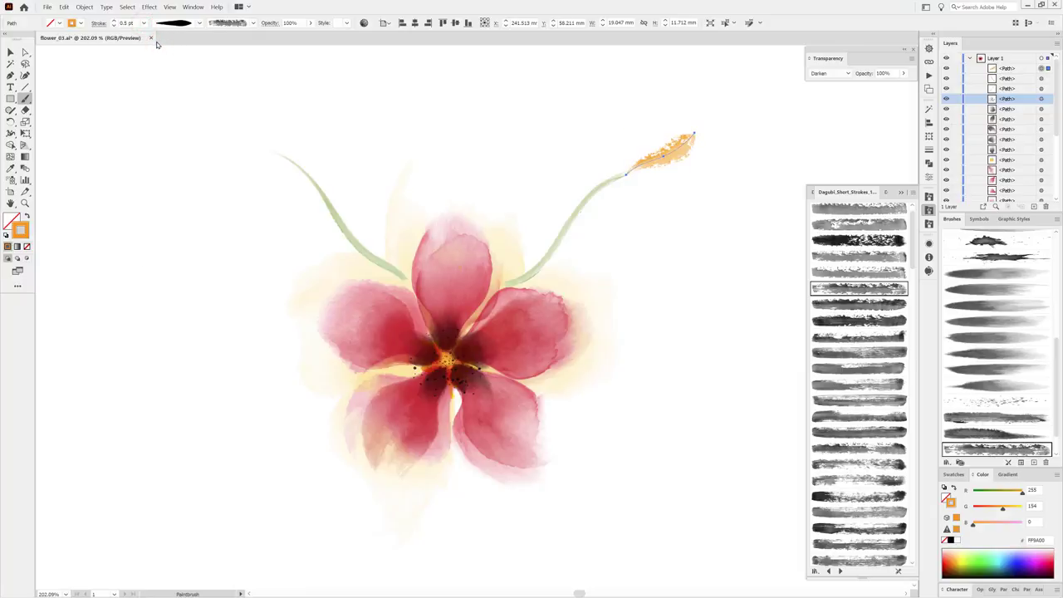
left_click(114, 23)
key("v")
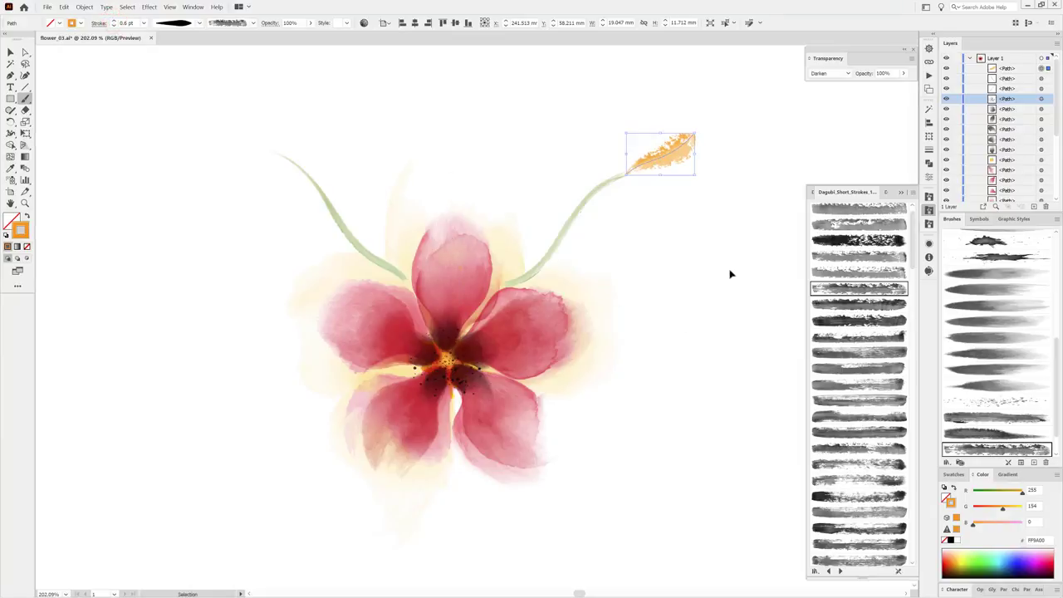
left_click(726, 328)
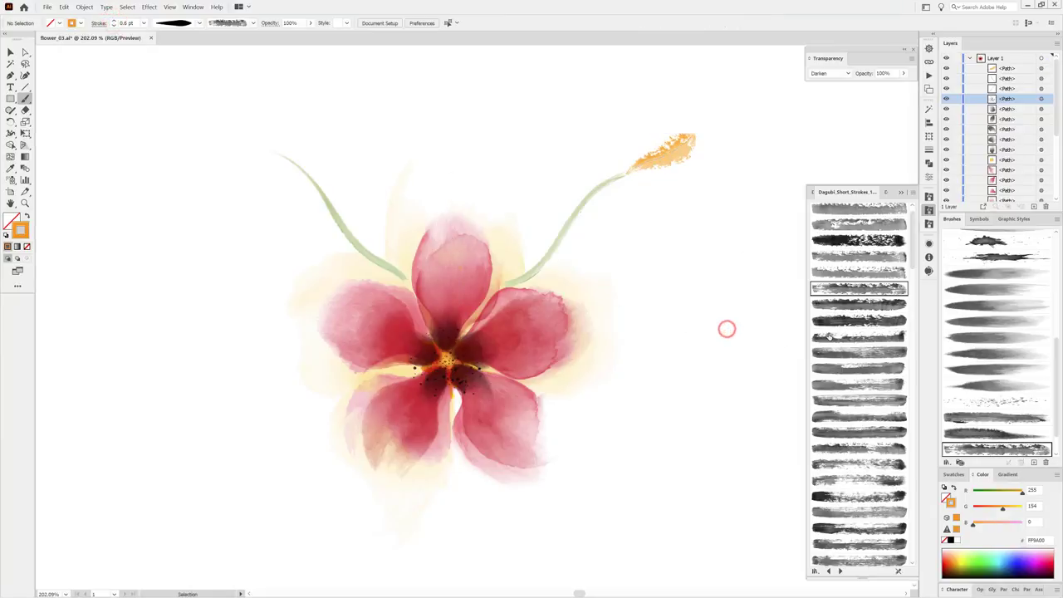
Build up the right bud with Short_Strokes_142 and Short_Strokes_148 strokes.
left_click(862, 306)
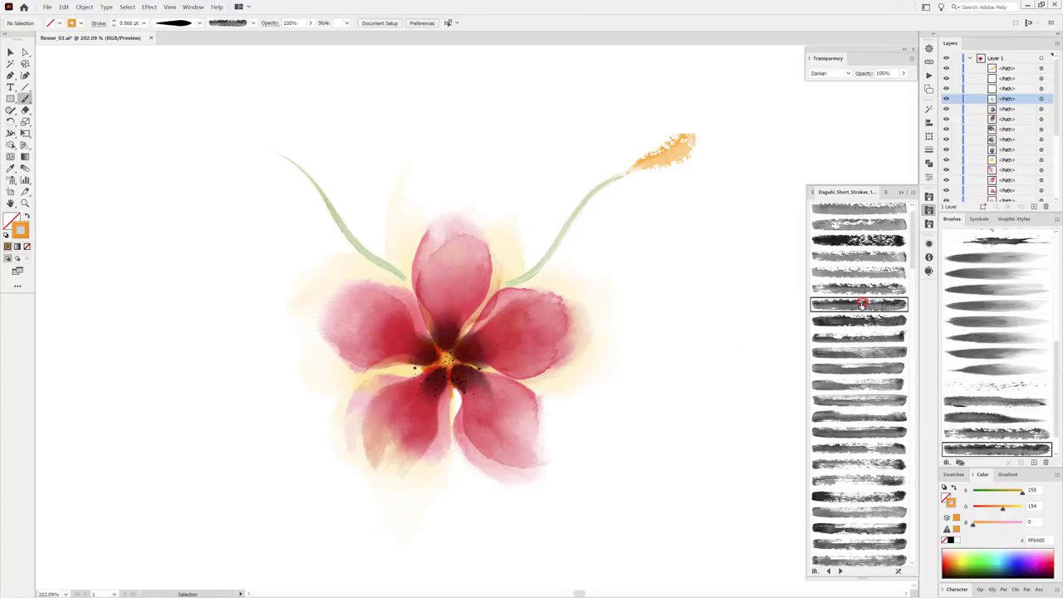
key("b")
left_click_drag(629, 170, 697, 126)
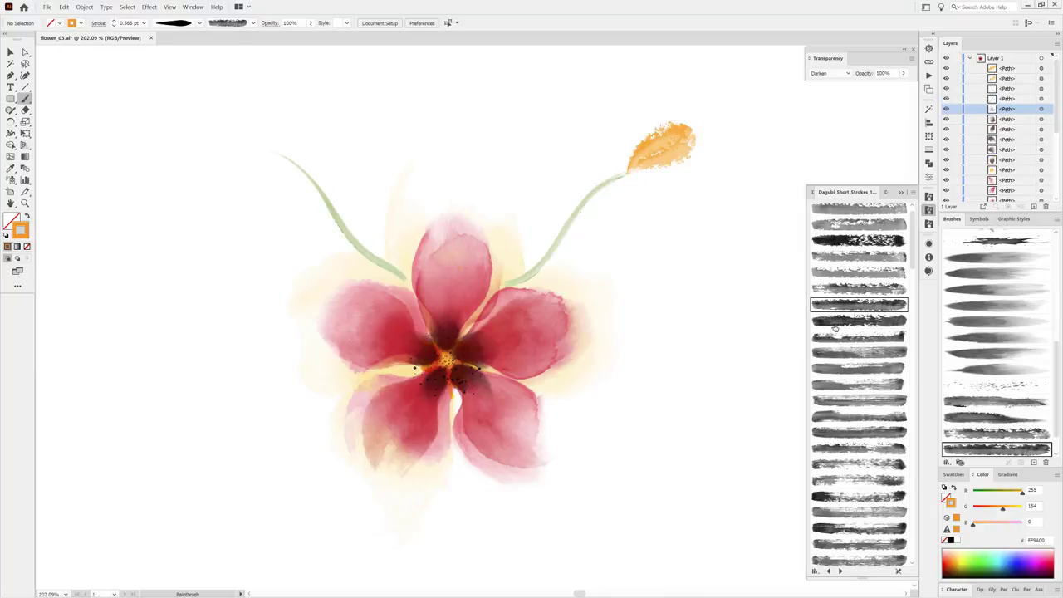
left_click(862, 401)
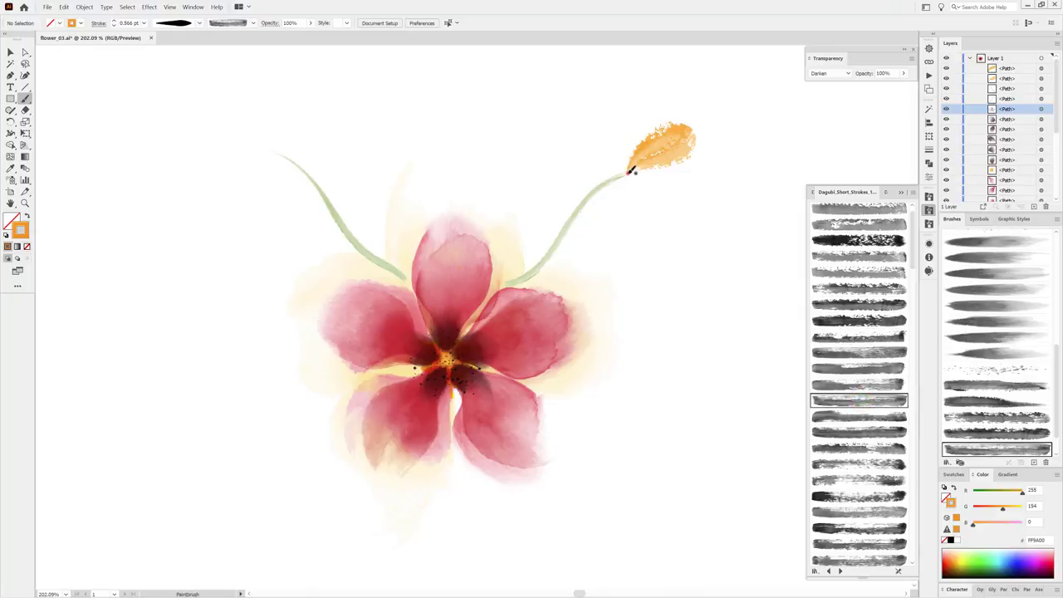
left_click_drag(664, 163, 706, 131)
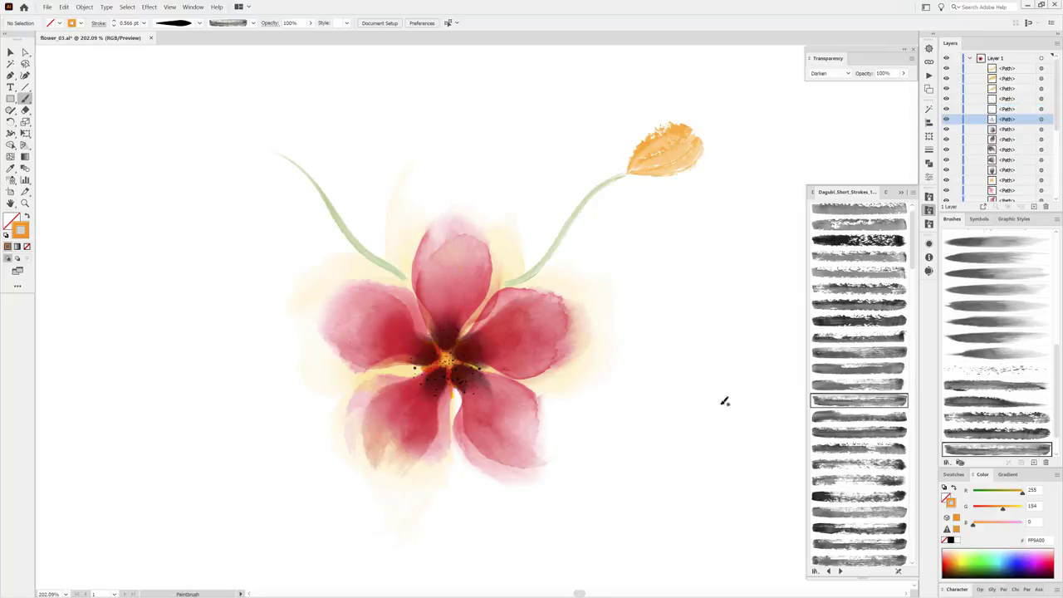
Paint the left orange bud with three layered short-stroke brushes, ending with Short_Strokes_151.
left_click(867, 289)
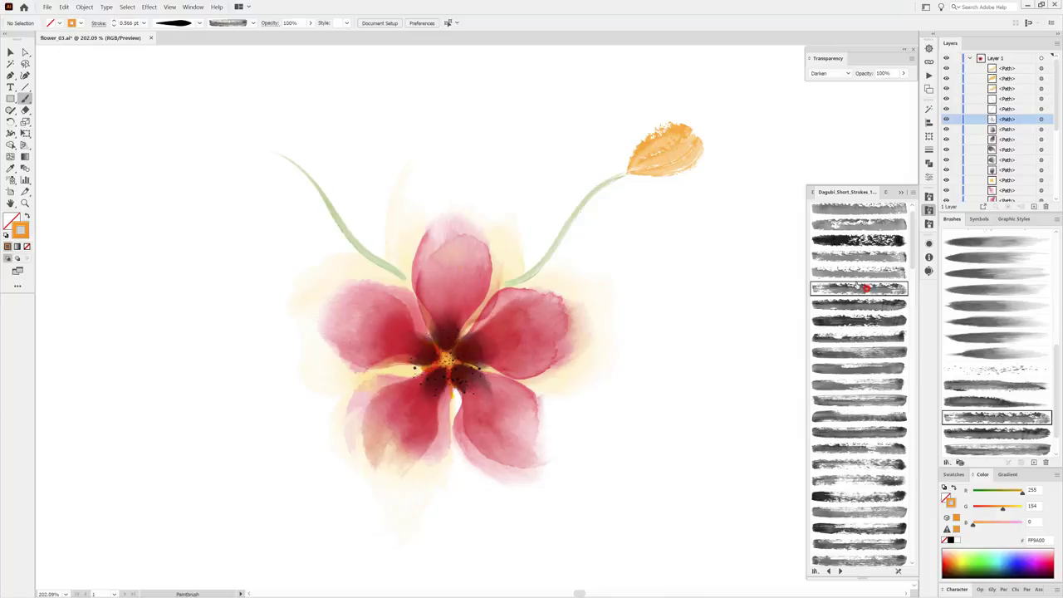
left_click_drag(279, 152, 215, 117)
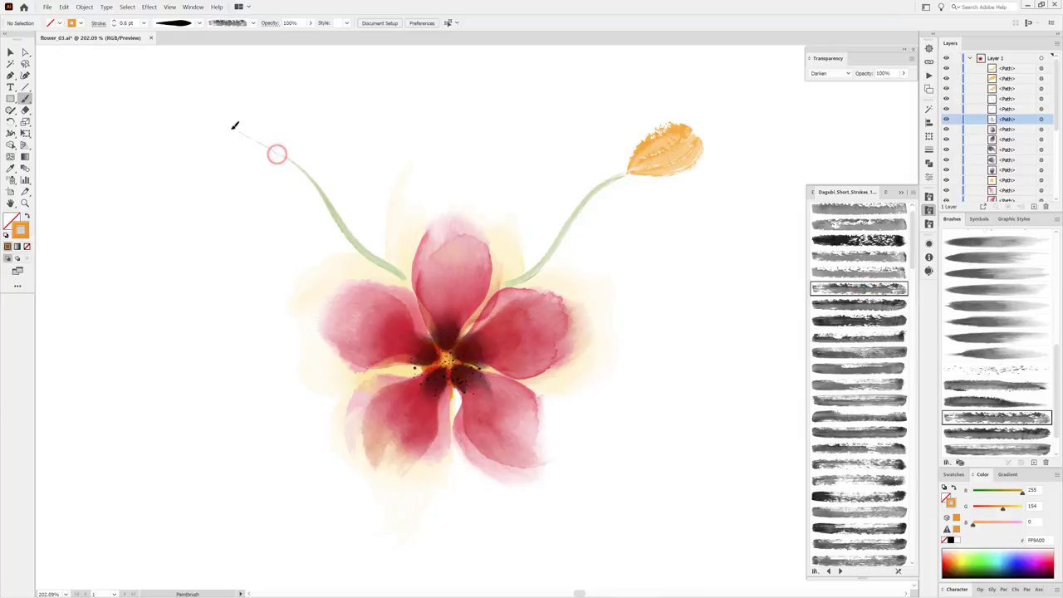
left_click(872, 401)
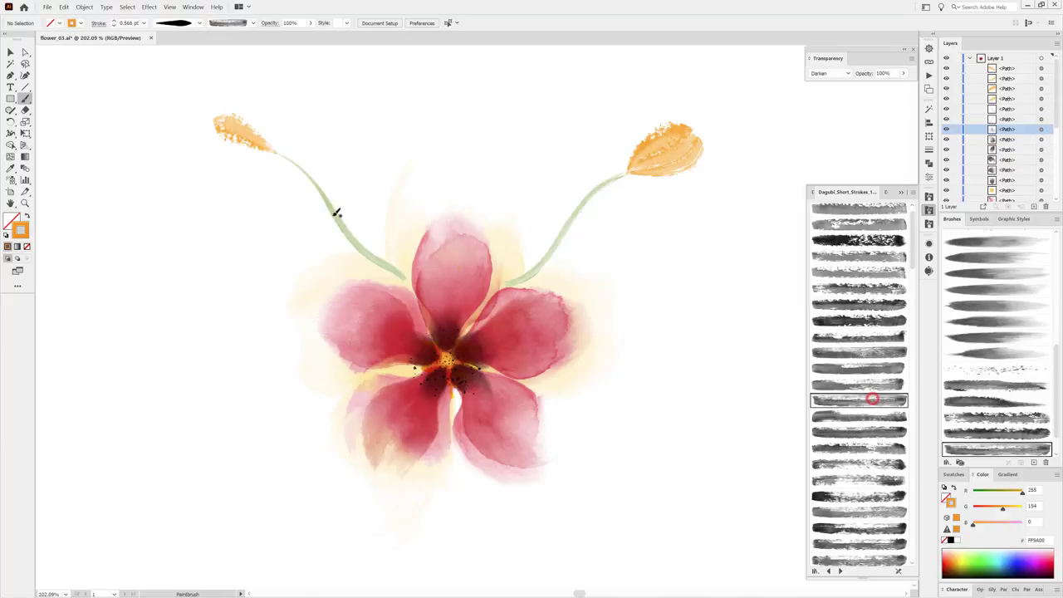
left_click_drag(277, 156, 210, 122)
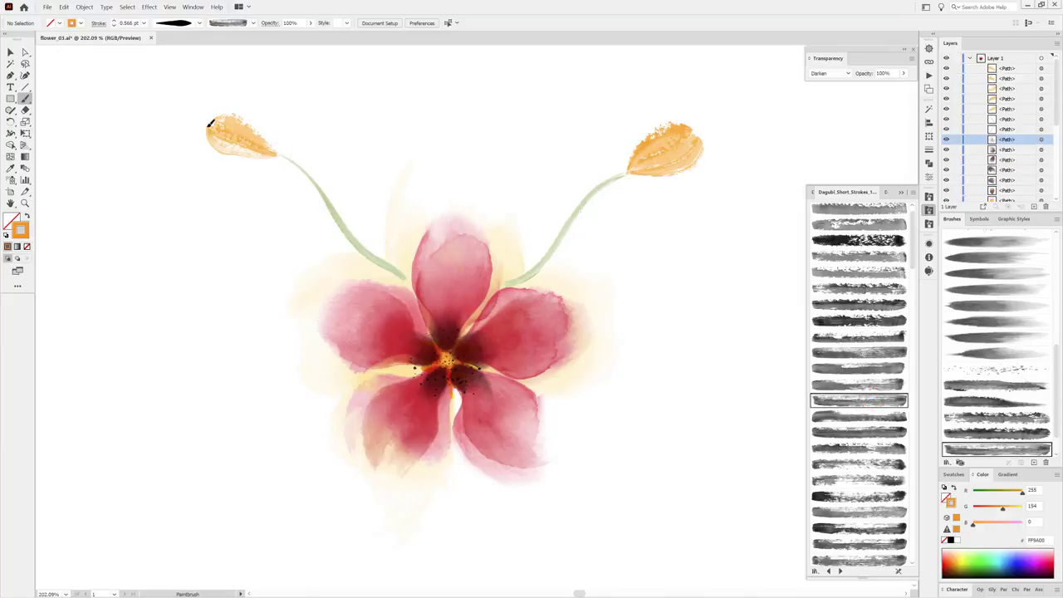
left_click(882, 449)
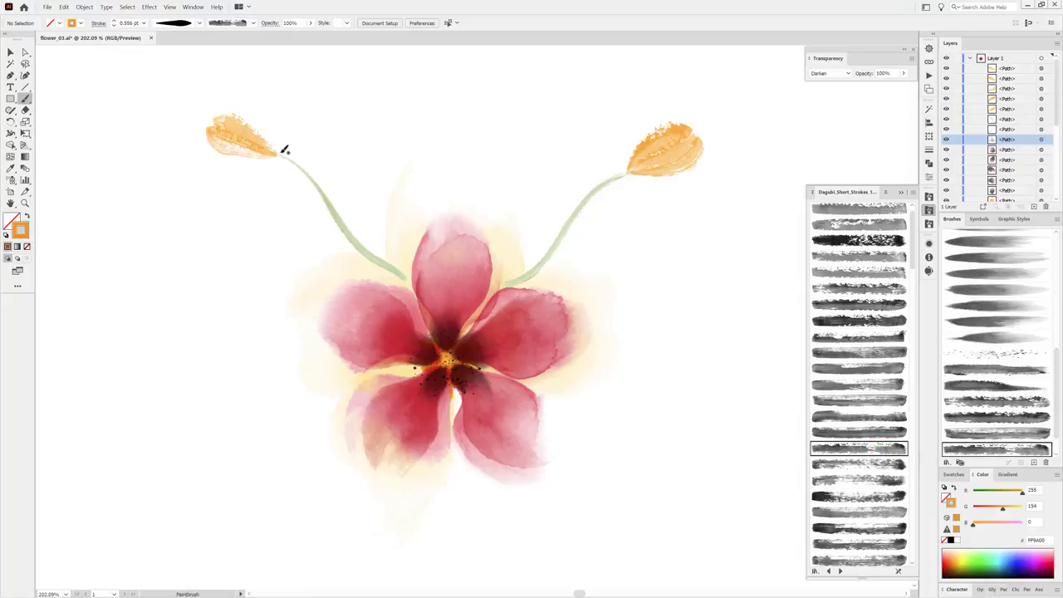
left_click_drag(279, 149, 219, 103)
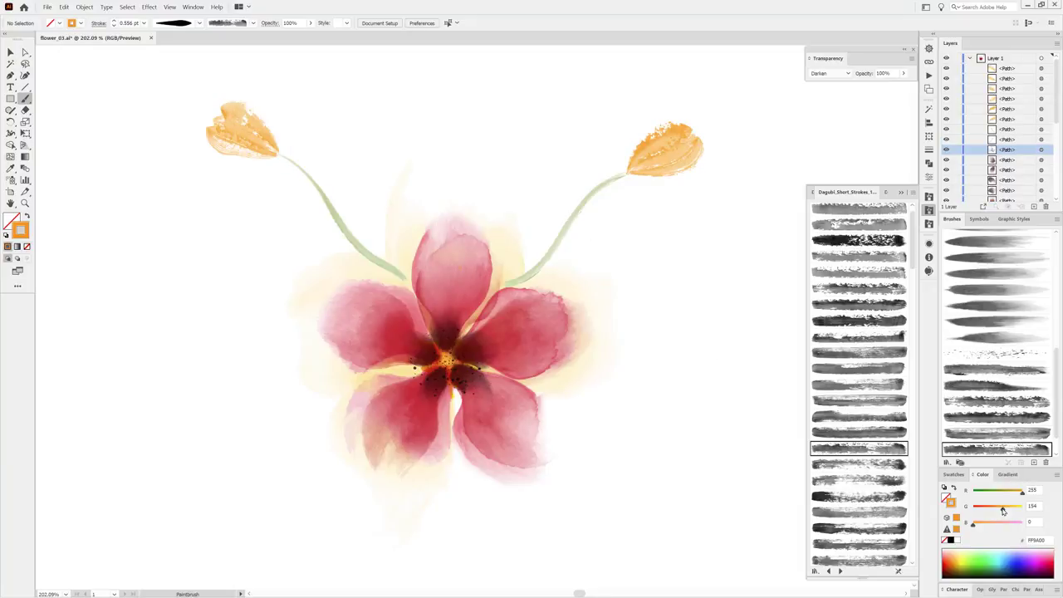
Try a red Dagubi_Stamps_Washes wash over the left bud, then delete it.
left_click_drag(1003, 507, 986, 507)
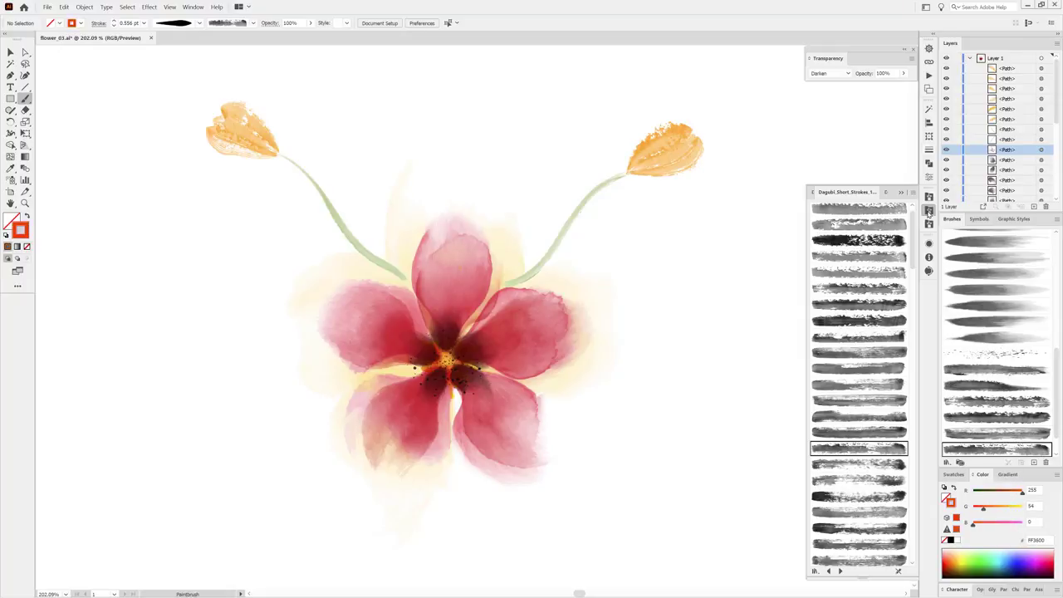
left_click(928, 223)
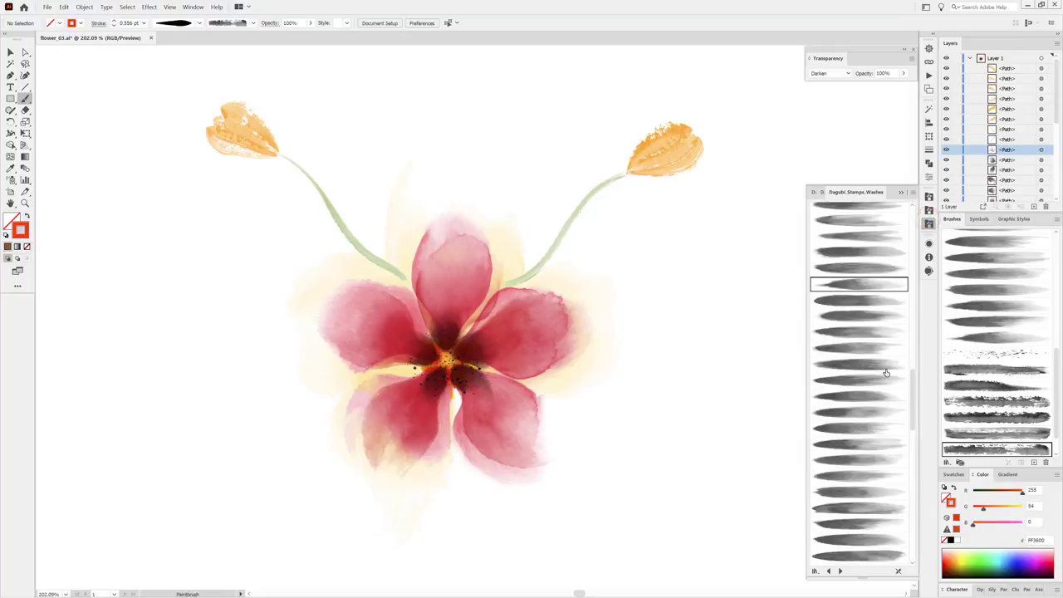
left_click(847, 508)
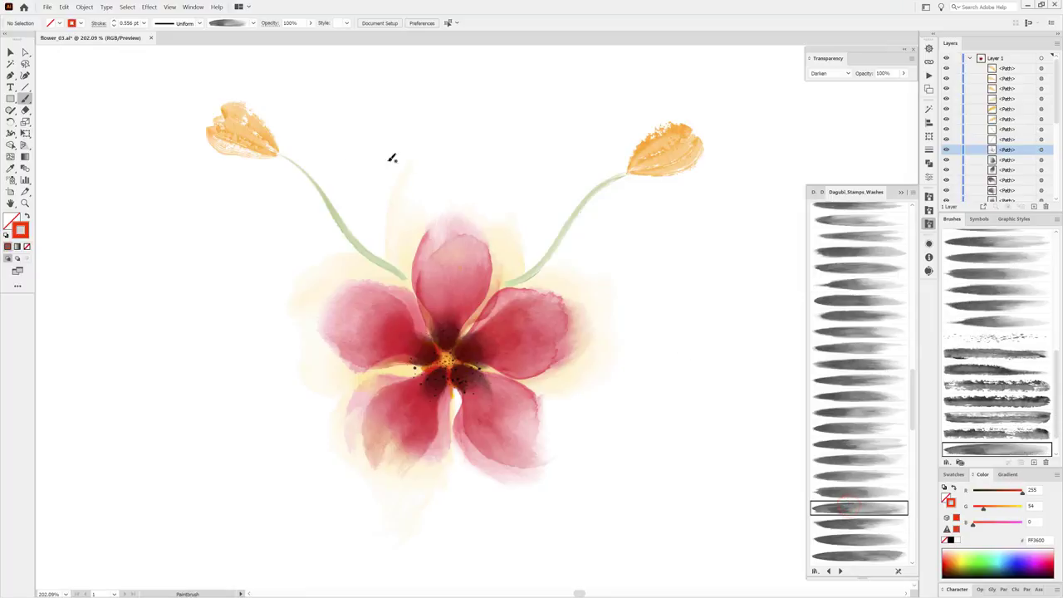
left_click_drag(202, 108, 210, 113)
left_click_drag(284, 148, 208, 114)
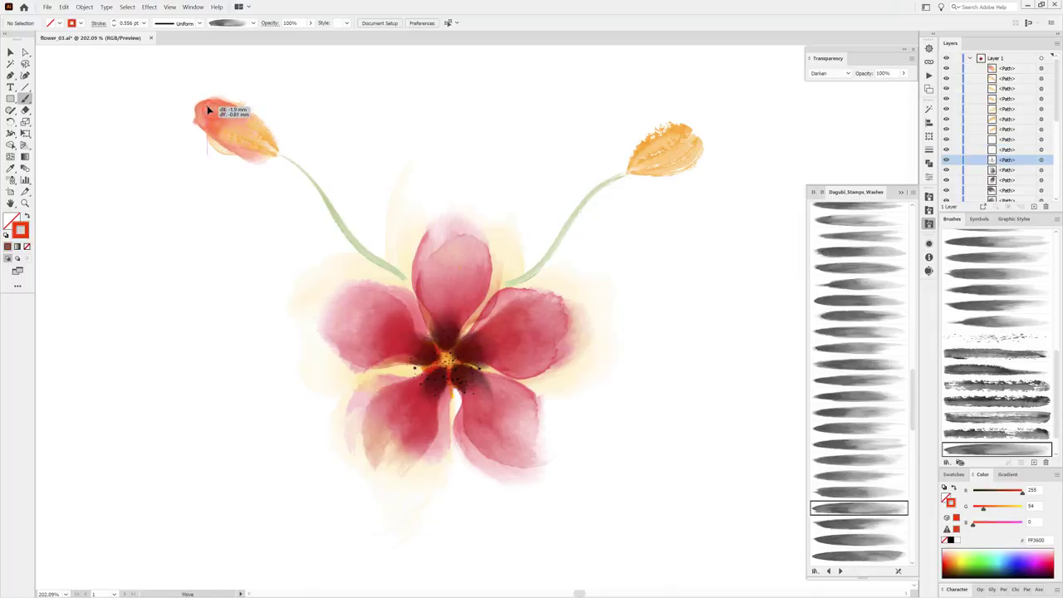
left_click(214, 110)
left_click(115, 22)
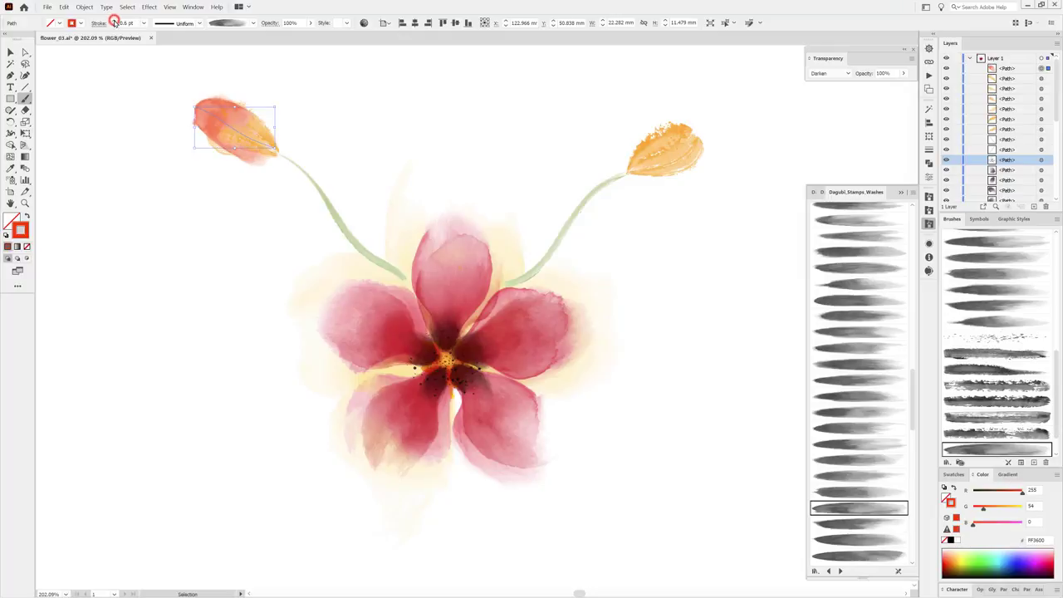
left_click(115, 21)
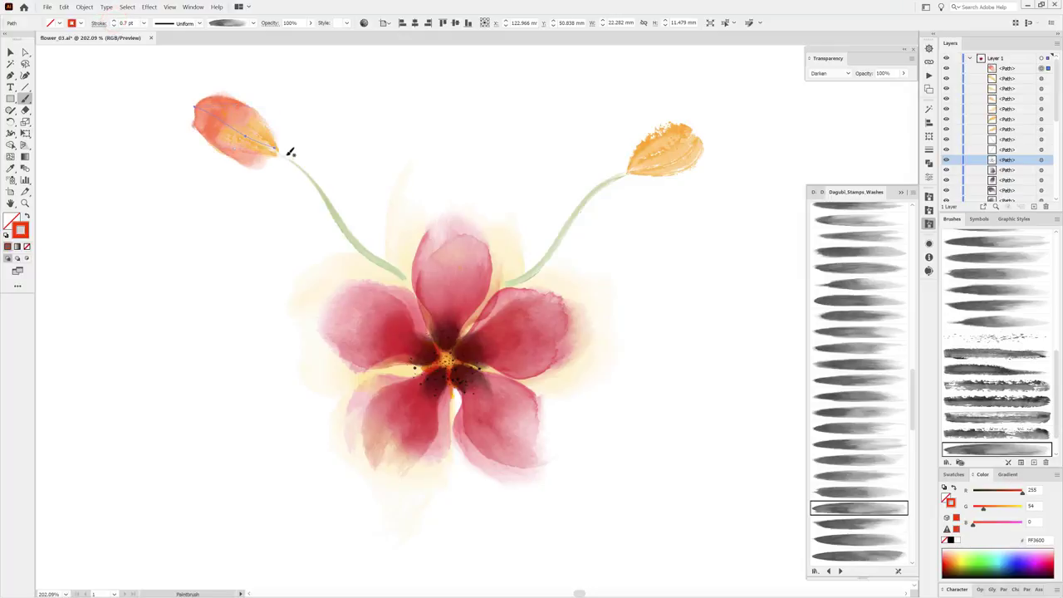
key("Delete")
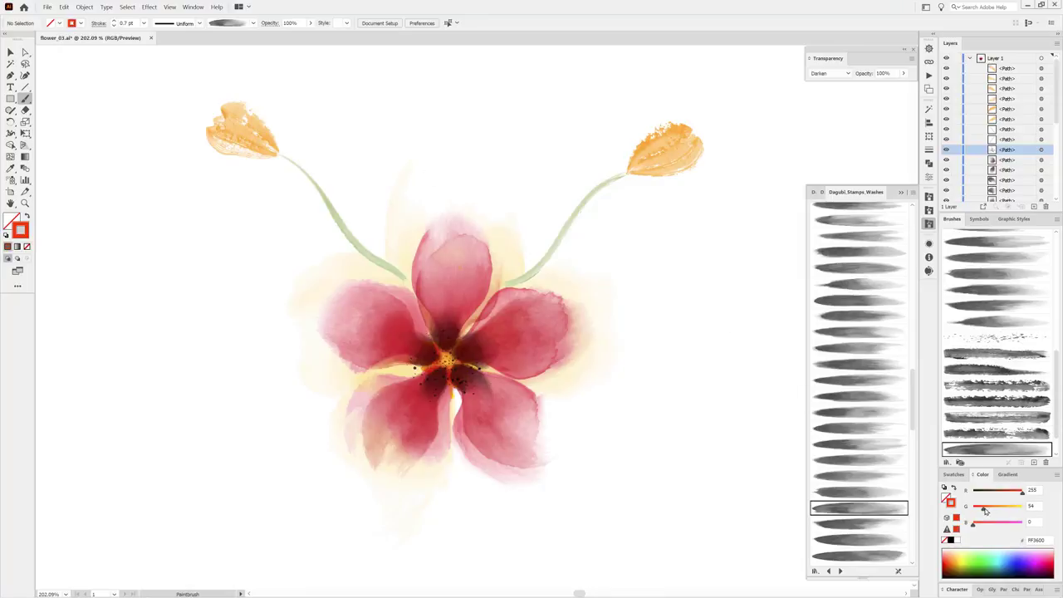
Paint a coral FF652E wash at 0.6 pt over the left bud tip.
mouse_move(984, 510)
left_mouse_down()
mouse_move(981, 523)
mouse_move(995, 509)
left_mouse_up()
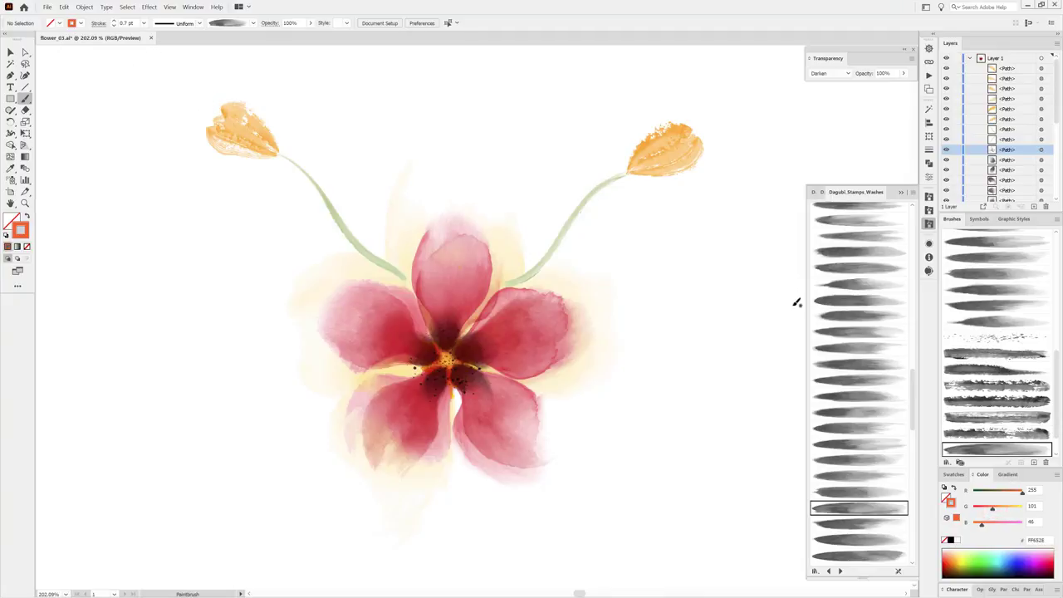
left_click(856, 348)
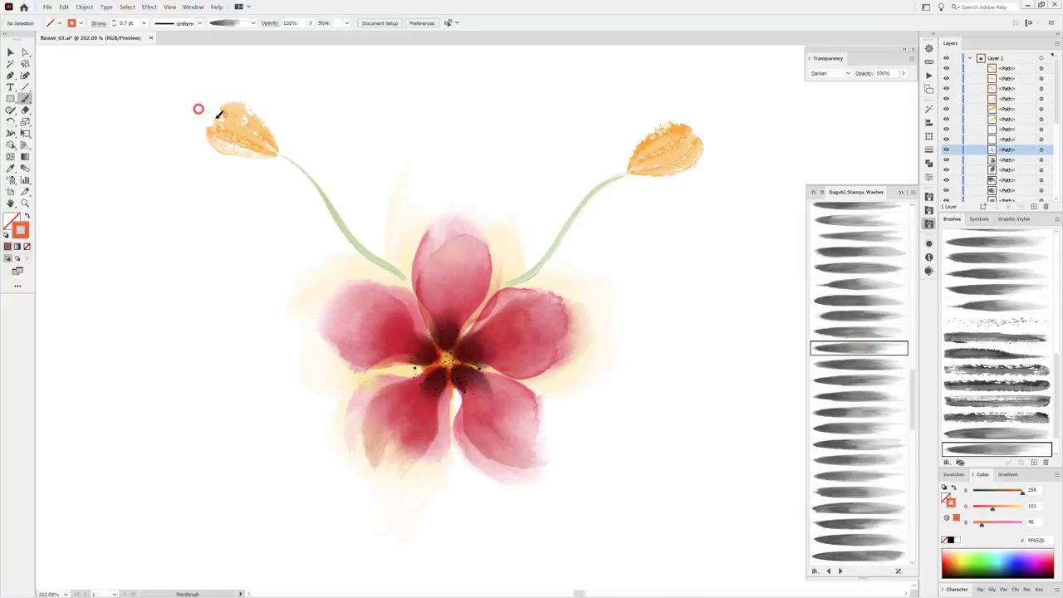
left_click_drag(199, 106, 274, 147)
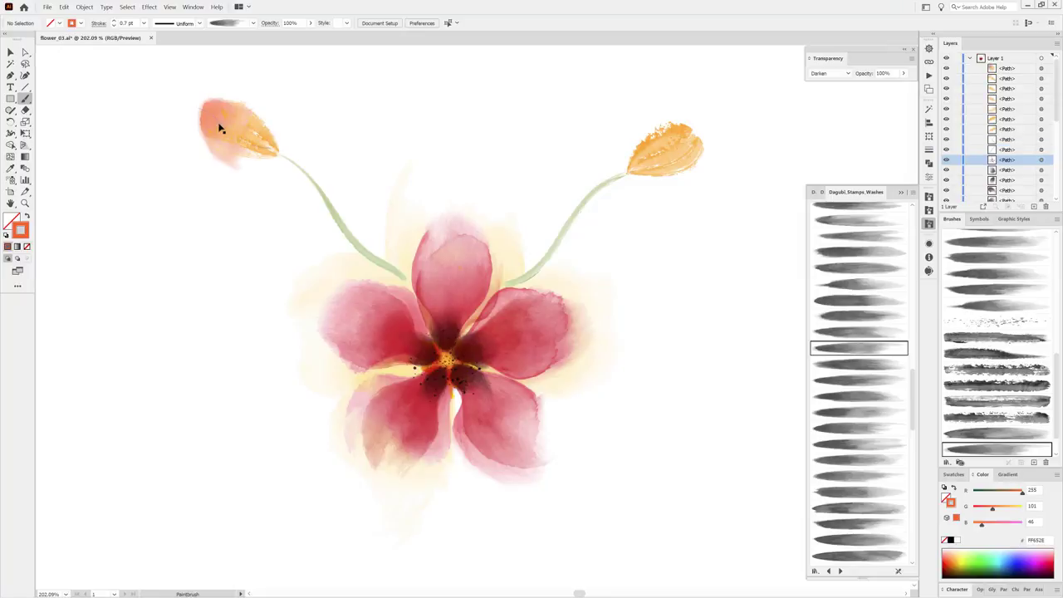
mouse_move(216, 120)
left_mouse_down()
mouse_move(211, 111)
mouse_move(249, 109)
mouse_move(235, 117)
left_mouse_up()
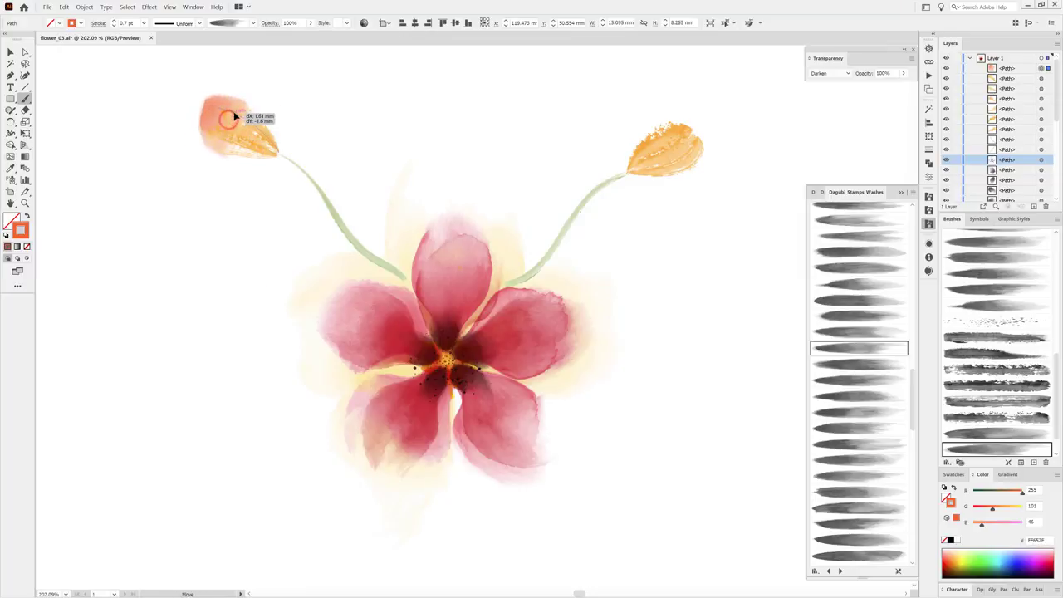
left_click(114, 25)
left_click(750, 86, "ctrl")
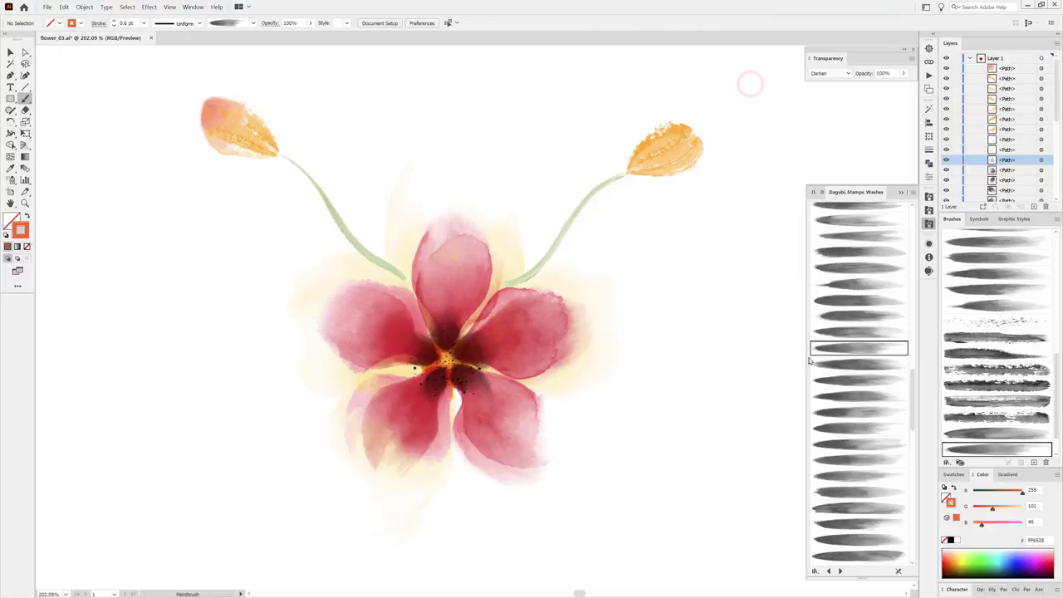
Paint a coral wash over the right bud tip with the top library wash brush.
left_click(847, 221)
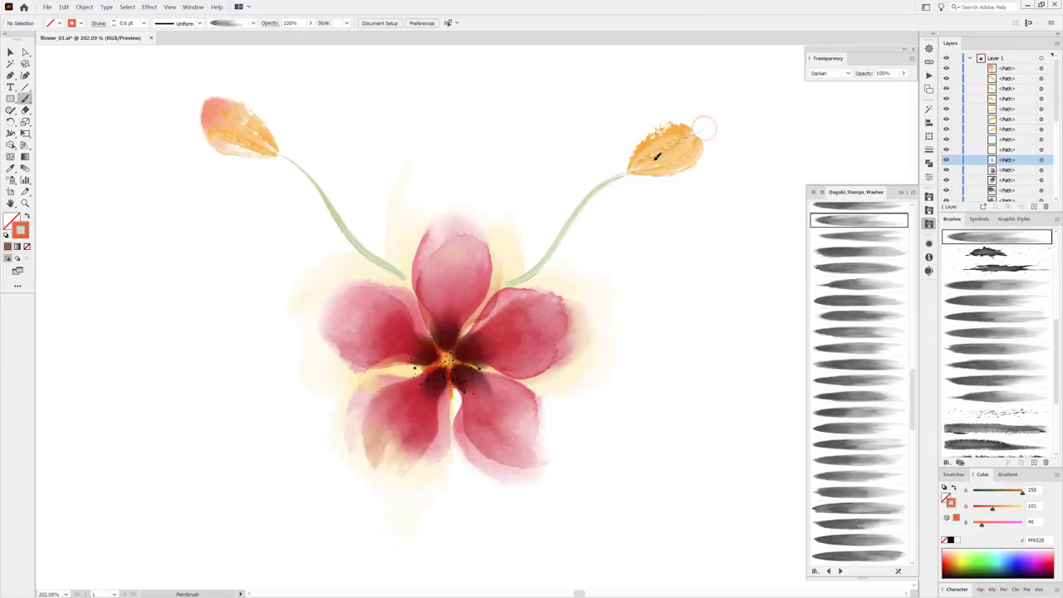
left_click_drag(703, 128, 639, 160)
left_click_drag(701, 144, 708, 141)
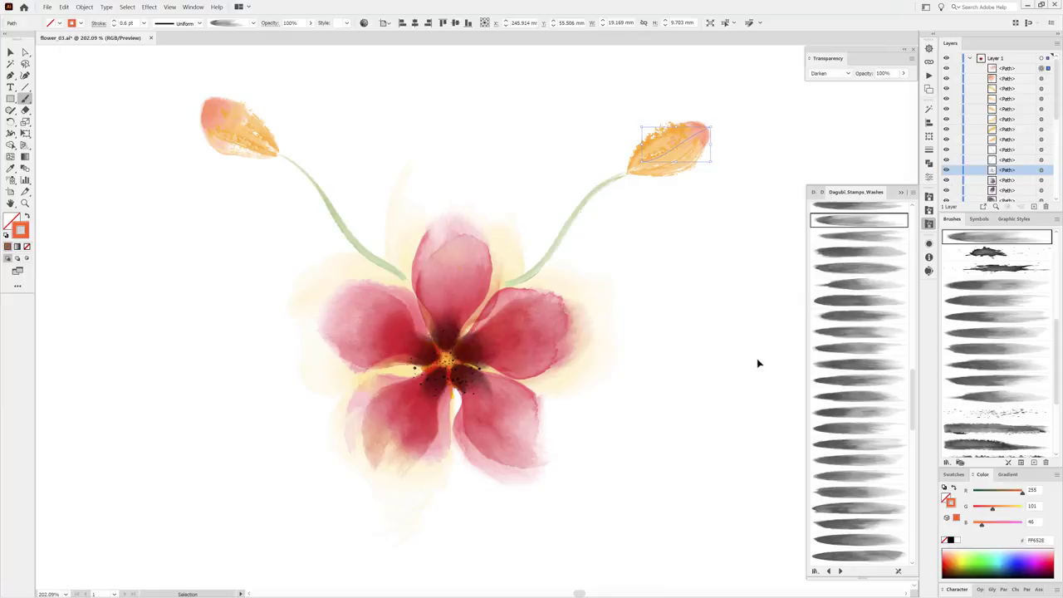
left_click(757, 359, "ctrl")
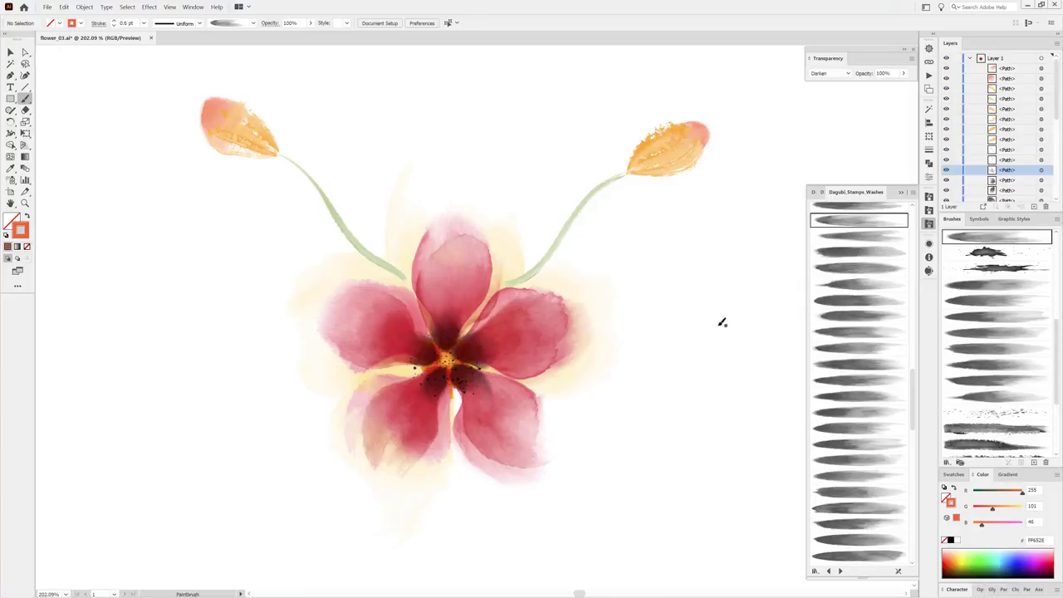
key("ctrl")
Pick up the stem's olive A8C67C, load a Dagubi wash brush, and apply Width Profile 1.
left_click(586, 207, "ctrl")
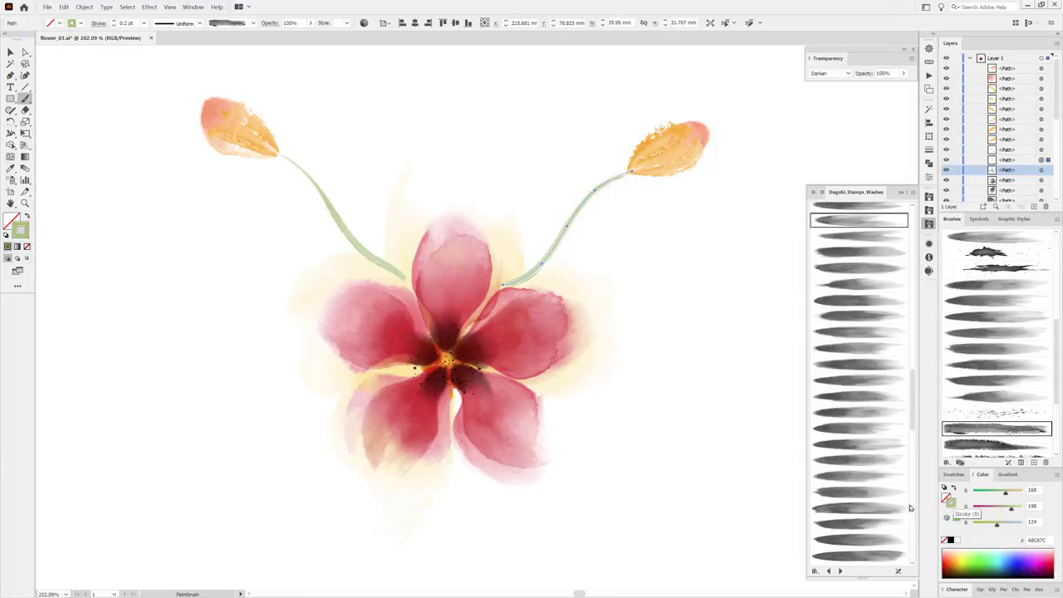
key("ctrl")
left_click(752, 382, "ctrl")
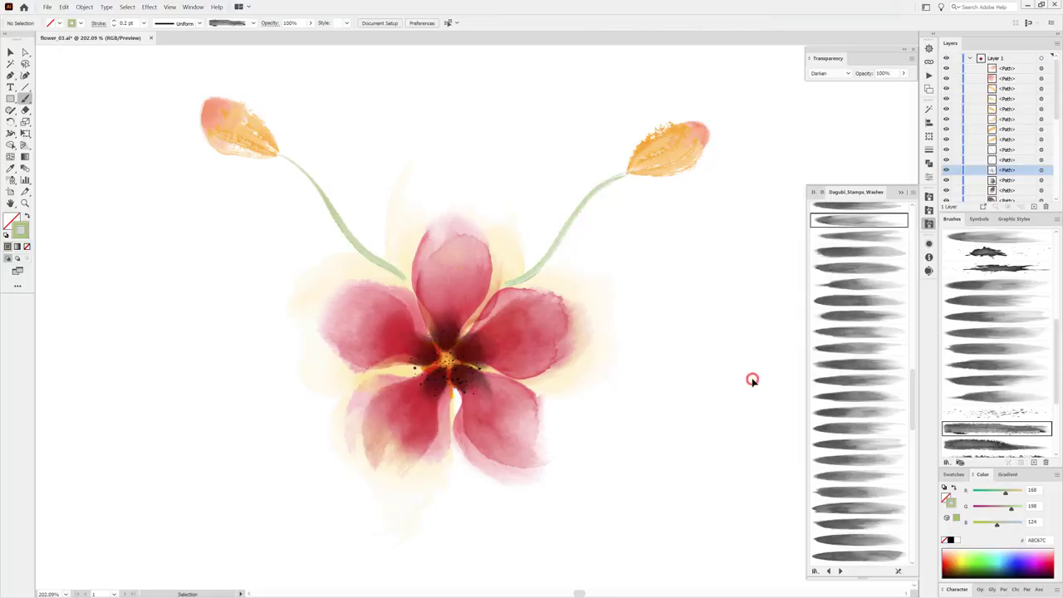
scroll(871, 319, "up", 3)
scroll(871, 319, "up", 1)
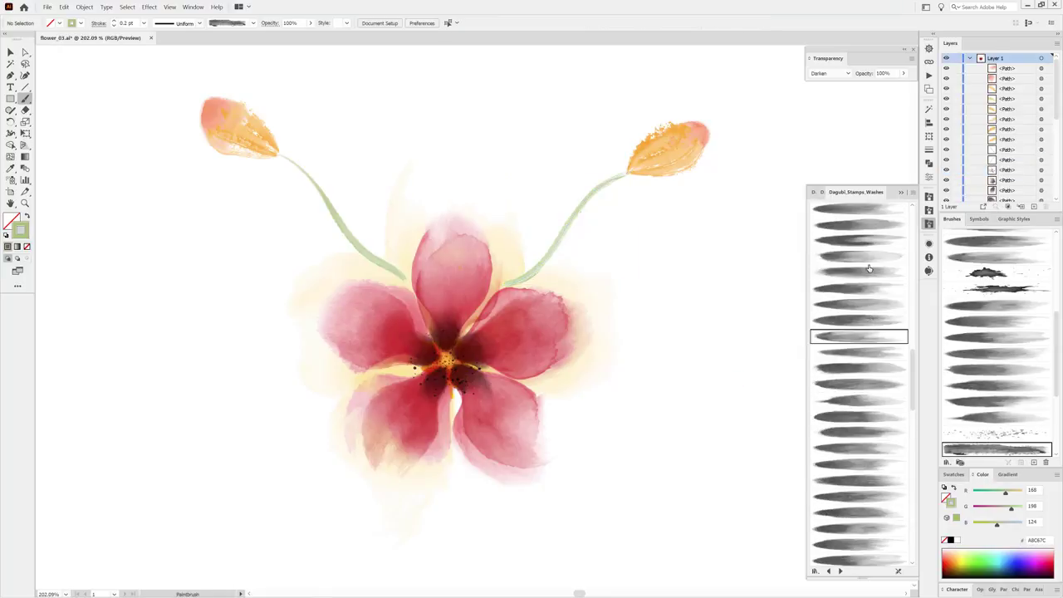
scroll(867, 282, "up", 1)
scroll(868, 321, "up", 3)
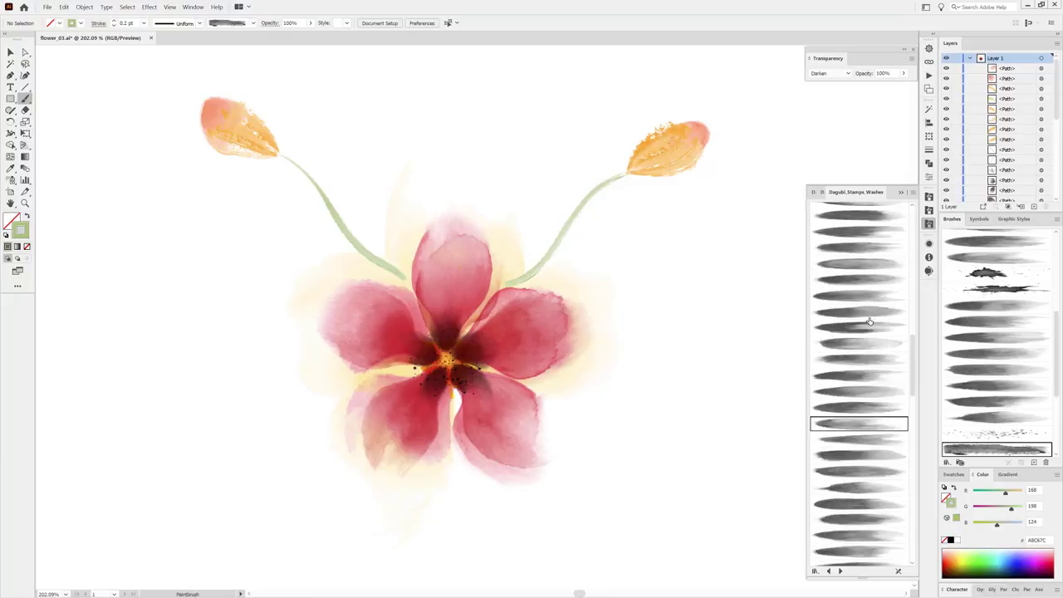
left_click(864, 263)
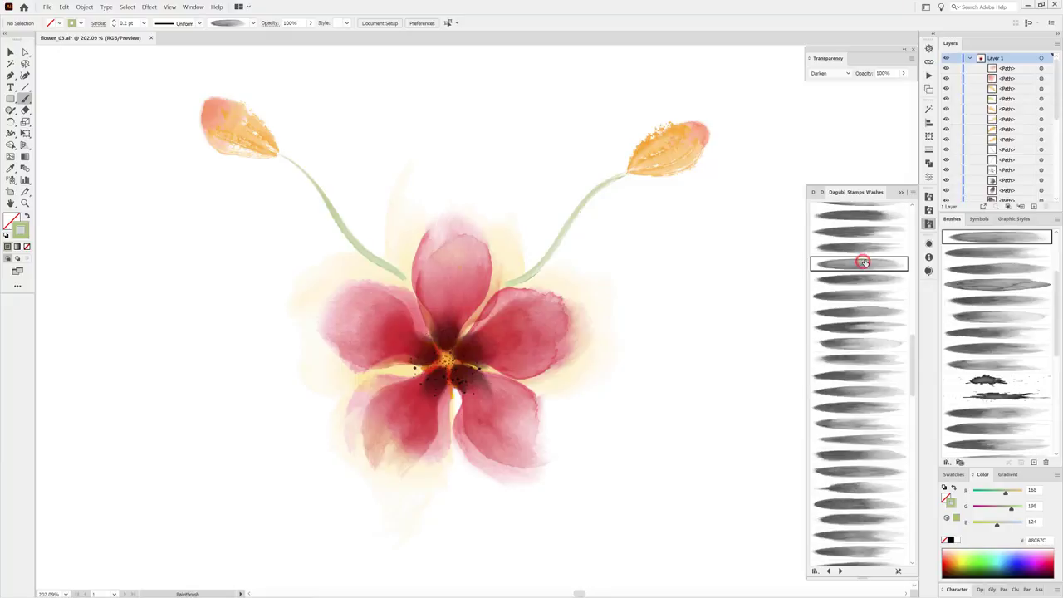
left_click(200, 23)
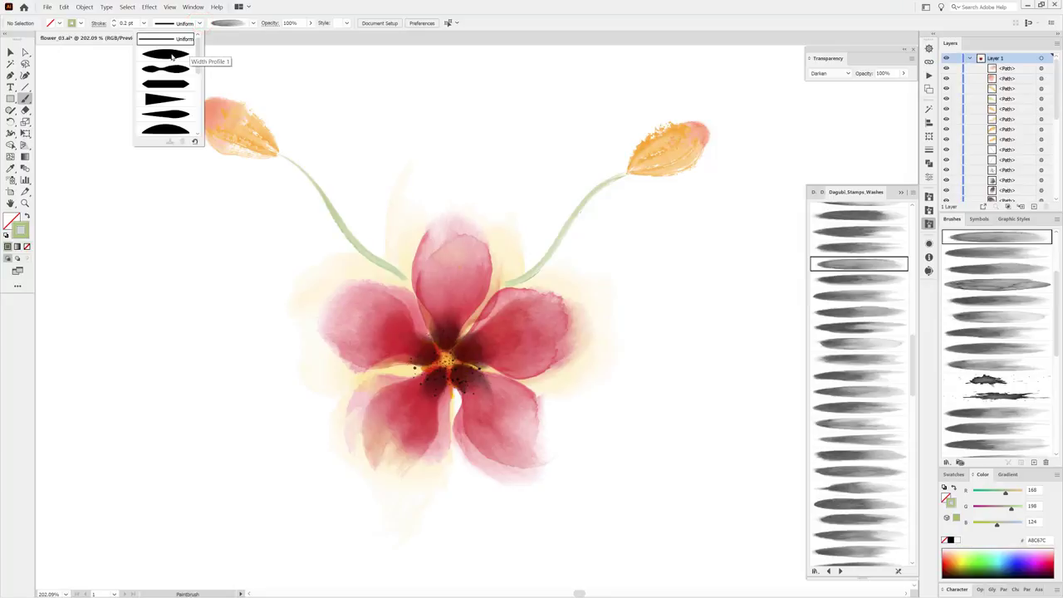
left_click(171, 56)
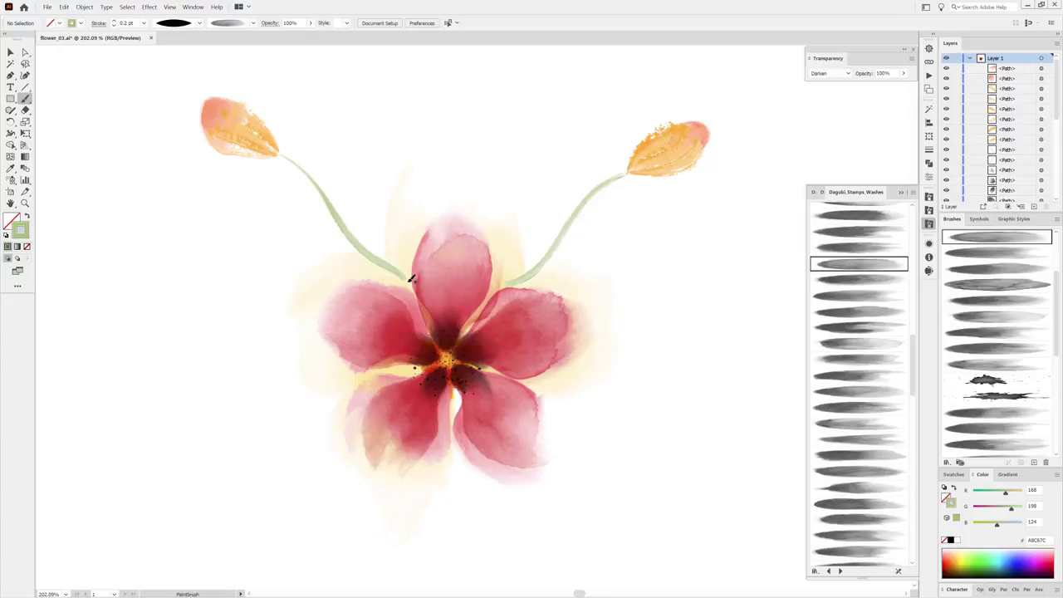
Paint a 1 pt green wash leaf rising above the flower base and position it.
left_click_drag(407, 279, 373, 154)
left_click_drag(382, 219, 388, 223)
left_click(143, 24)
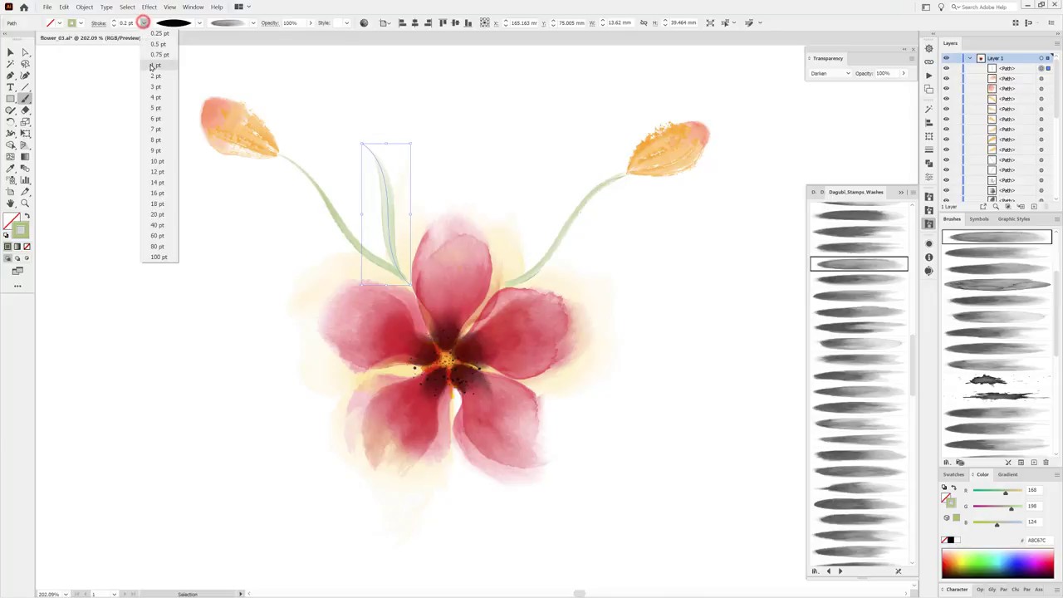
left_click(152, 66)
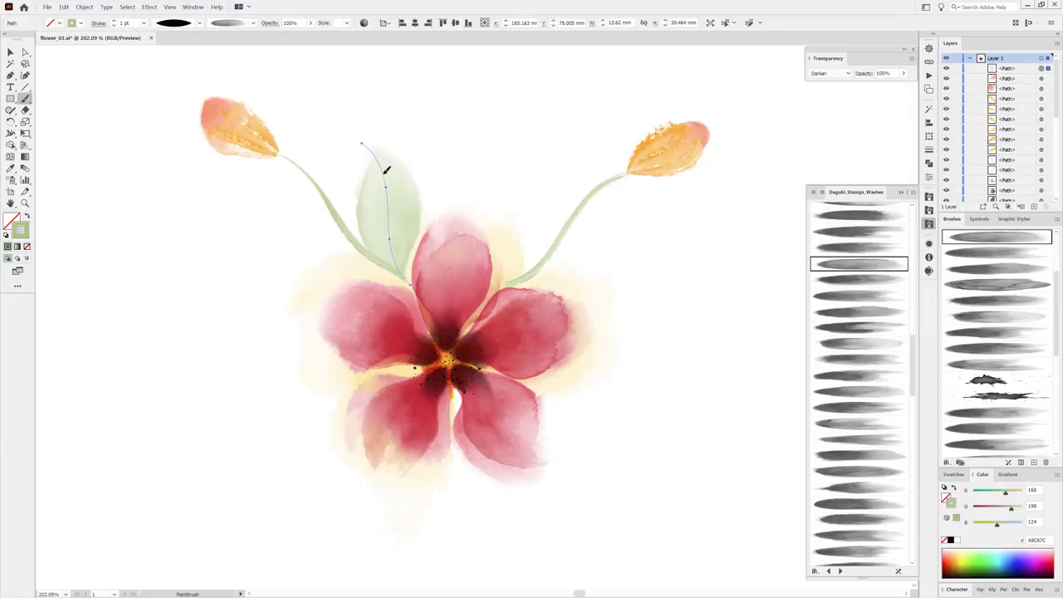
left_click_drag(402, 186, 410, 196)
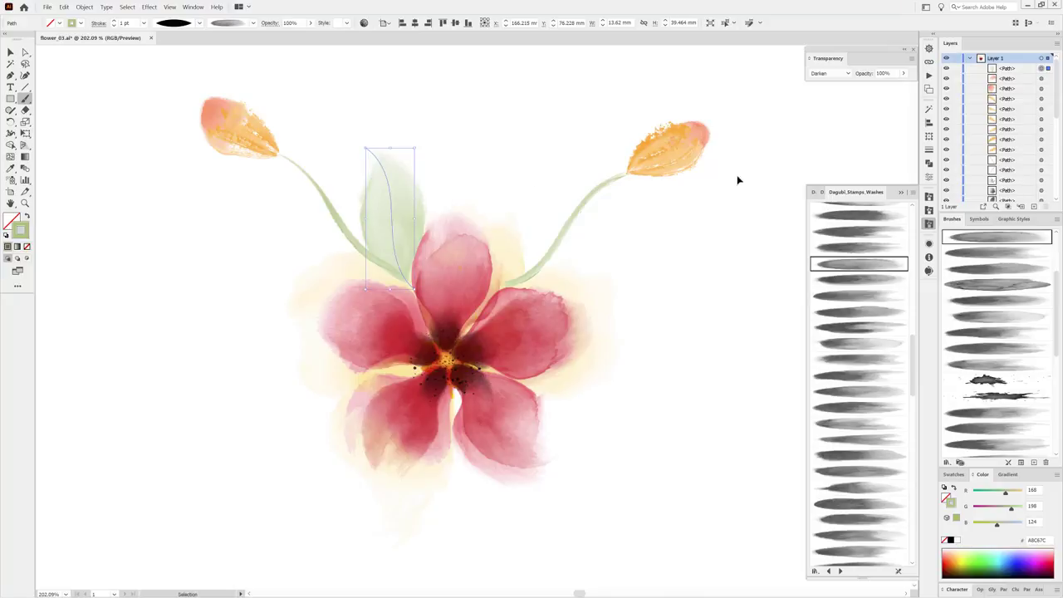
left_click(860, 126, "ctrl")
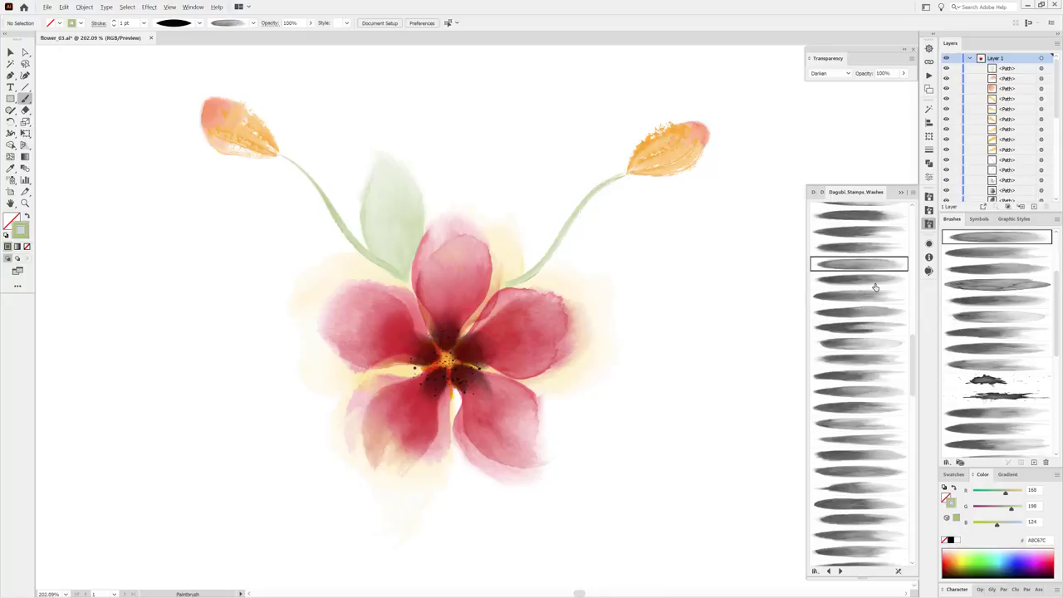
Paint three wash leaves: one up-left, one left below the flower, one lower-left.
left_click(874, 286)
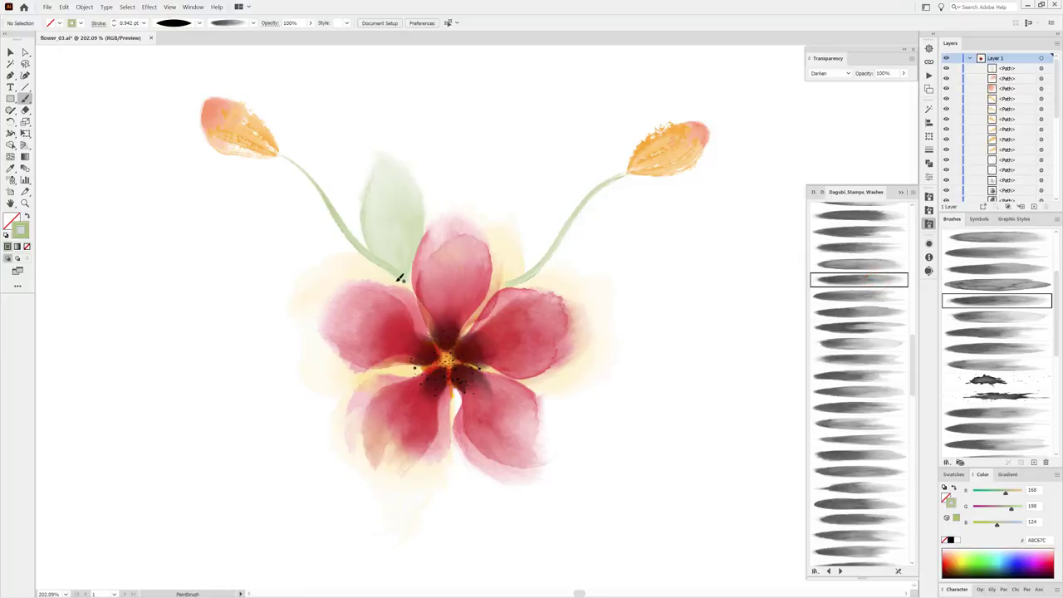
left_click_drag(399, 280, 260, 218)
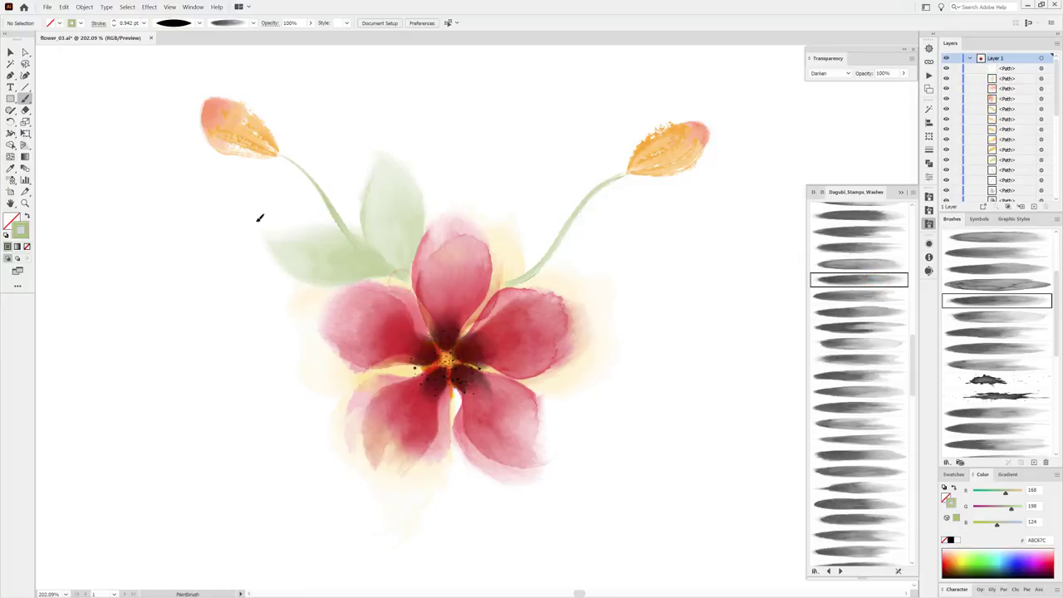
left_click(865, 297)
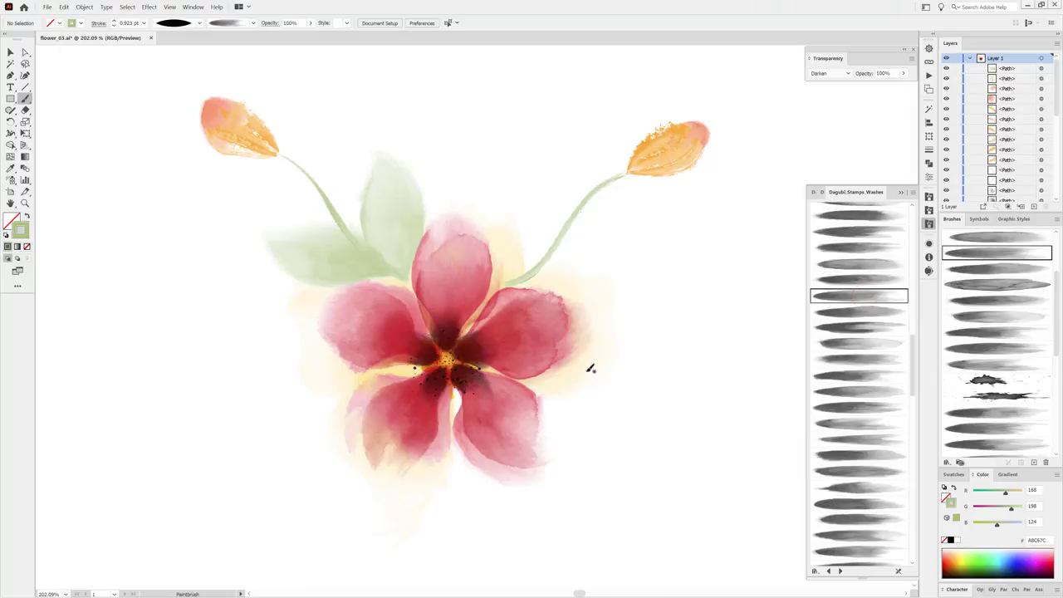
left_click_drag(366, 372, 219, 355)
left_click(884, 312)
left_click_drag(363, 376, 297, 479)
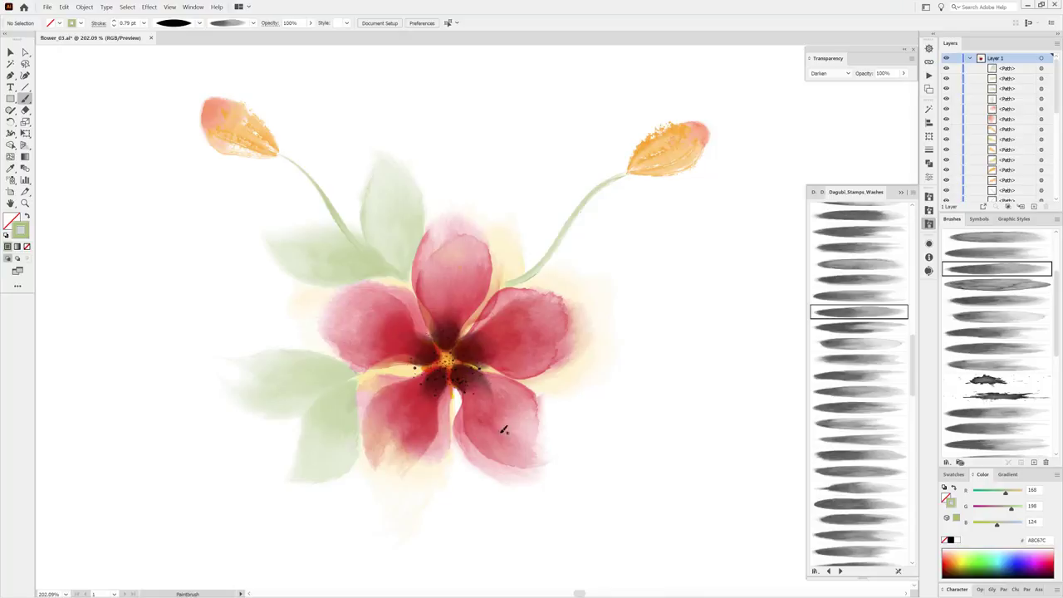
Paint a thinner green leaf with a wash overlay right of the flower; weight 0.5 pt.
left_click(857, 329)
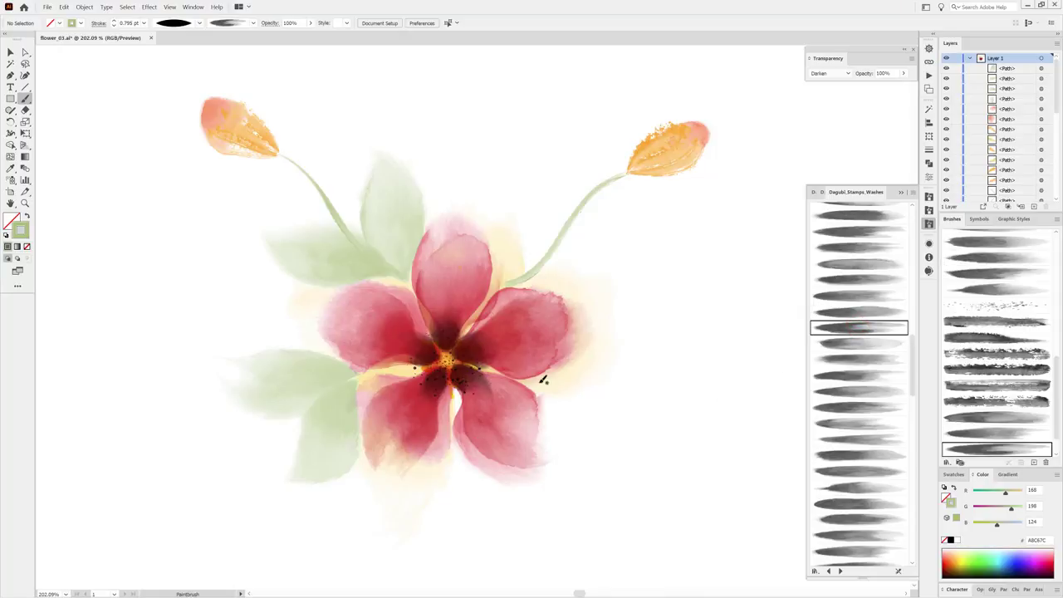
mouse_move(536, 380)
left_mouse_down()
mouse_move(621, 380)
mouse_move(673, 407)
left_mouse_up()
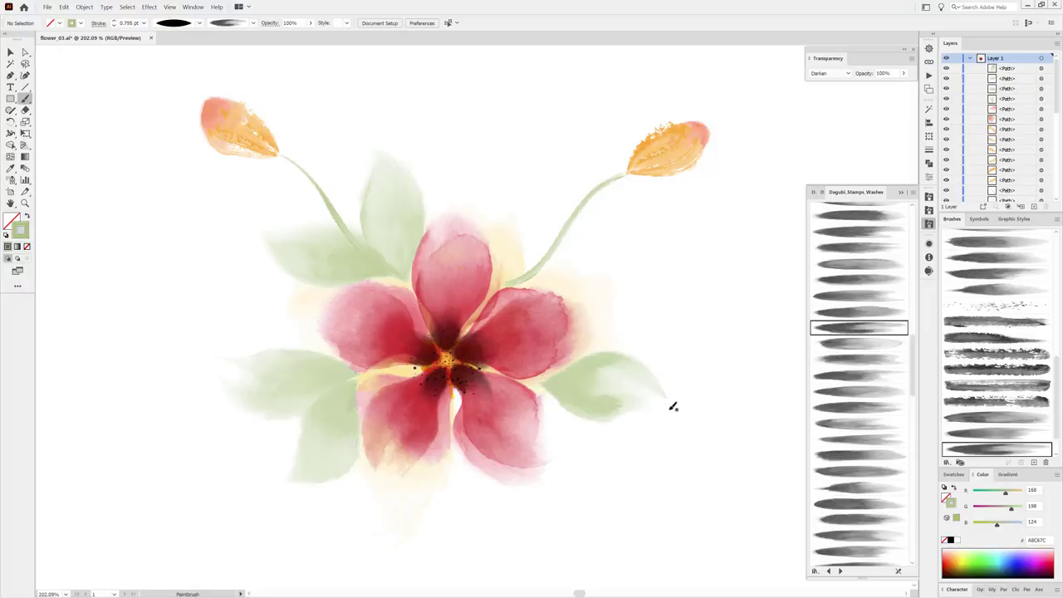
left_click(113, 25)
left_click(876, 343)
mouse_move(544, 394)
left_mouse_down()
mouse_move(587, 477)
mouse_move(587, 421)
left_mouse_up()
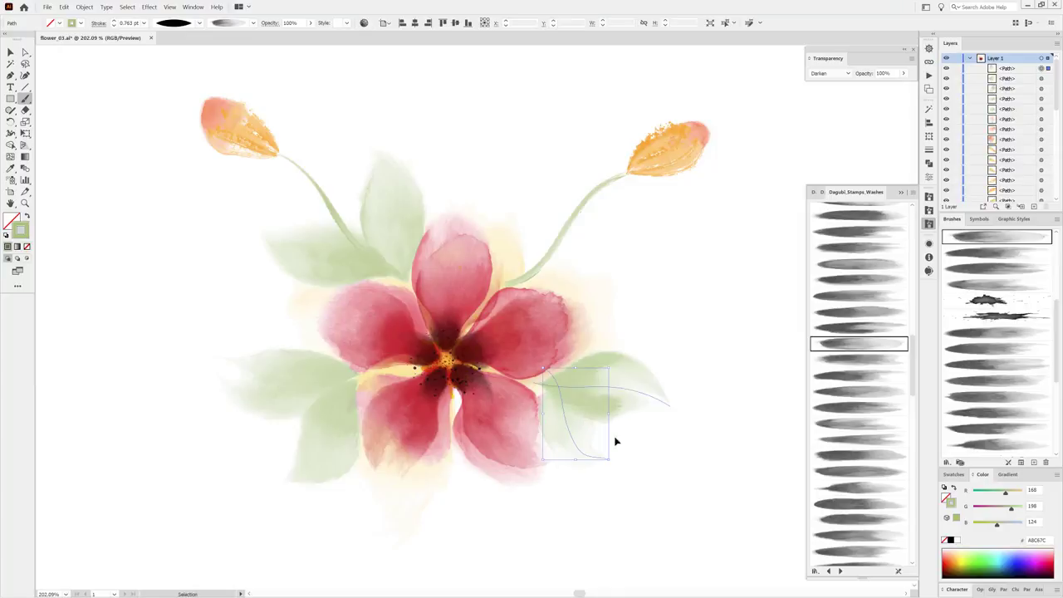
left_click(851, 141, "ctrl")
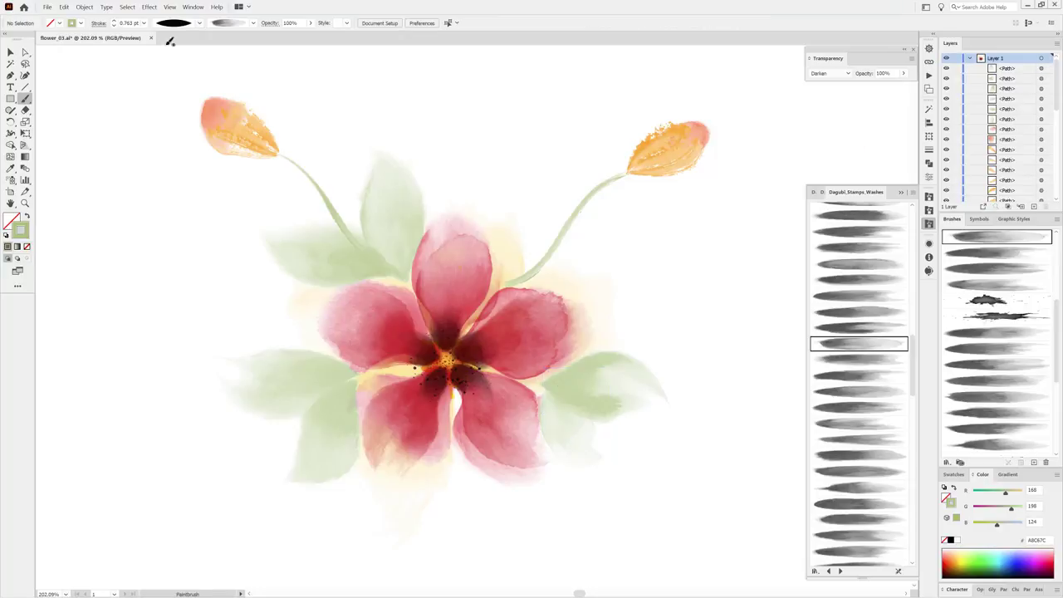
left_click(114, 26)
Add four wash leaf strokes extending the left spray up and leftward.
left_click(861, 360)
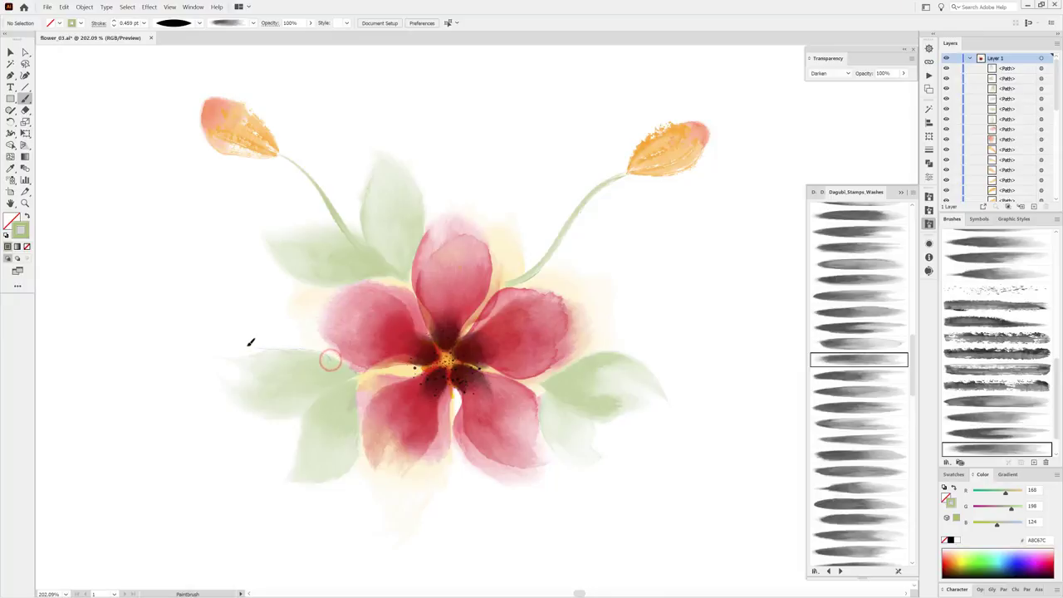
left_click_drag(299, 347, 219, 325)
left_click(870, 378)
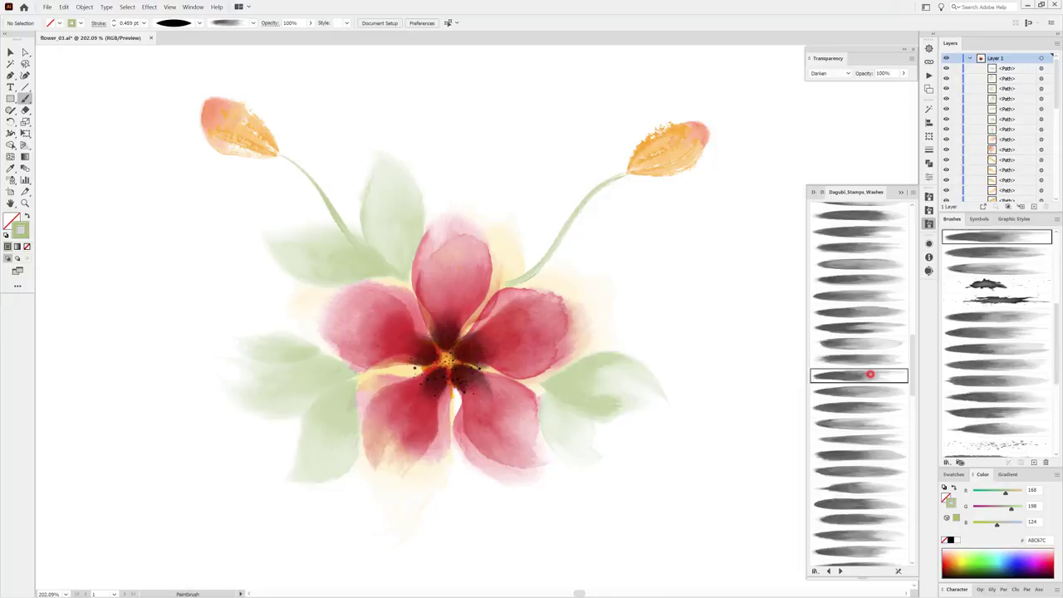
left_click_drag(314, 350, 298, 288)
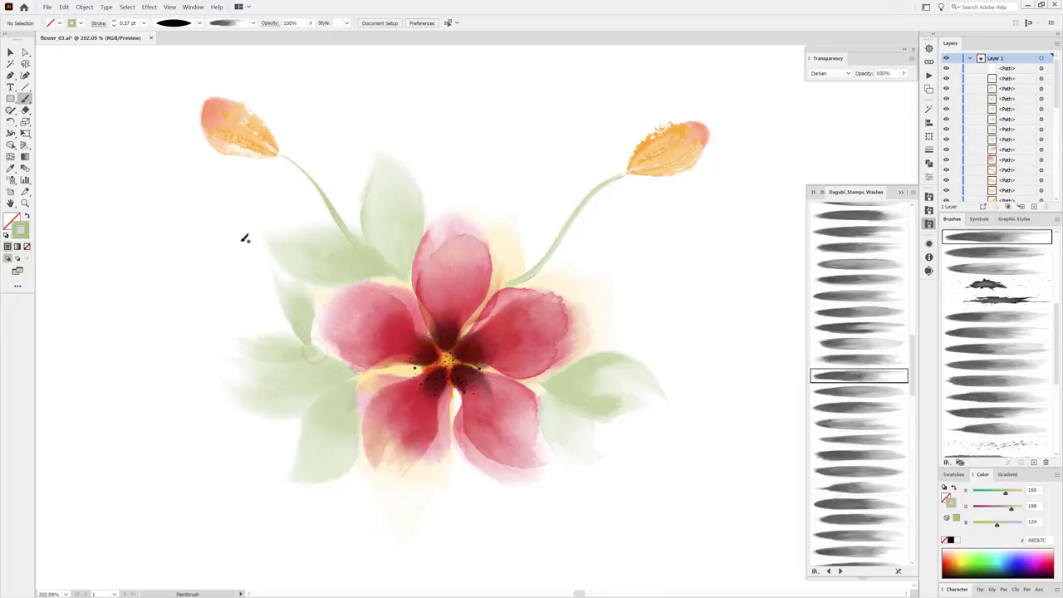
left_click(860, 394)
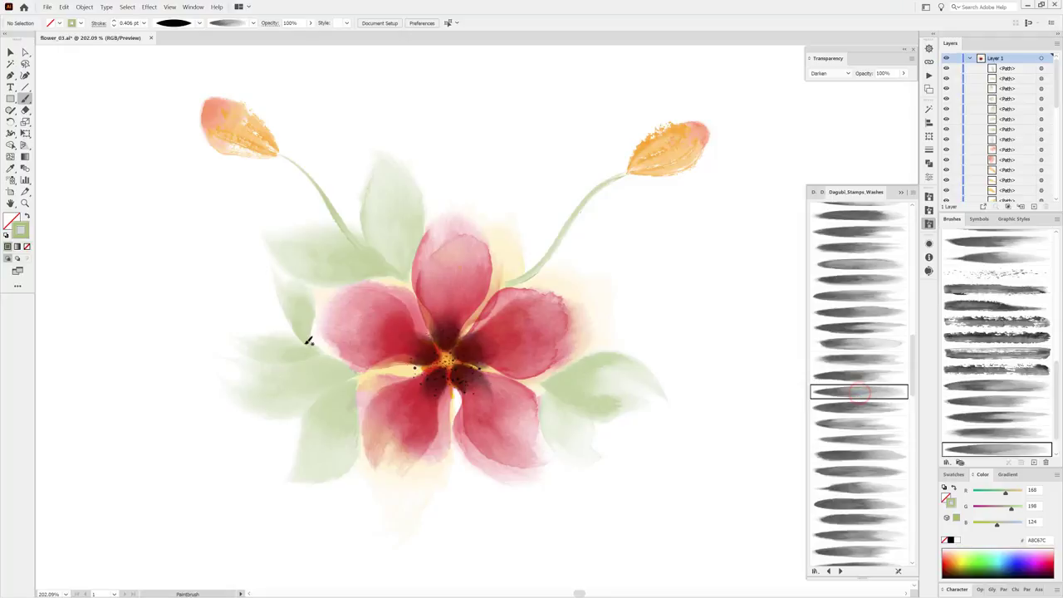
left_click_drag(288, 328, 205, 287)
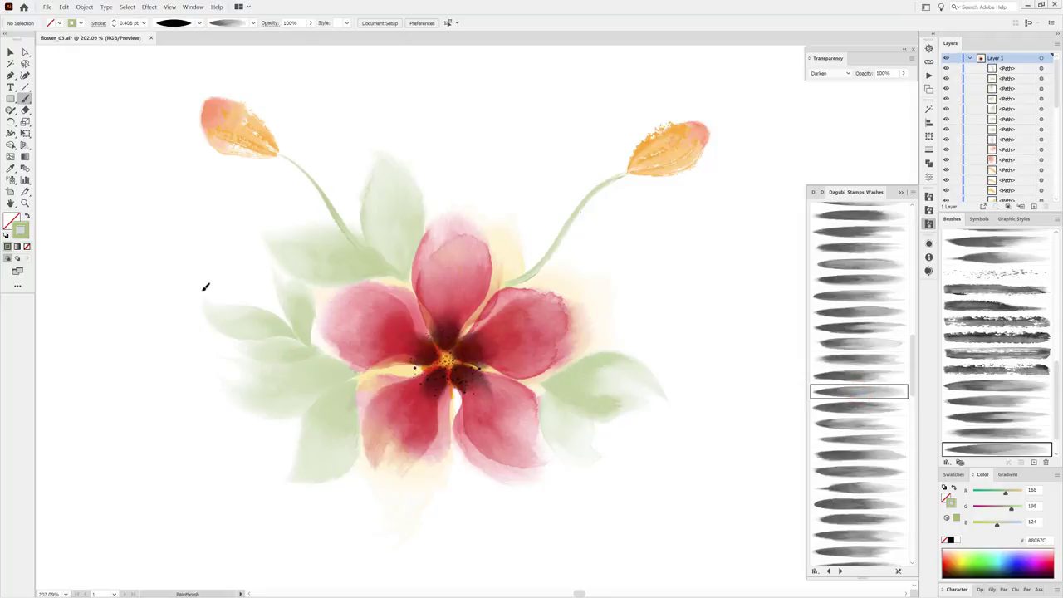
left_click(872, 409)
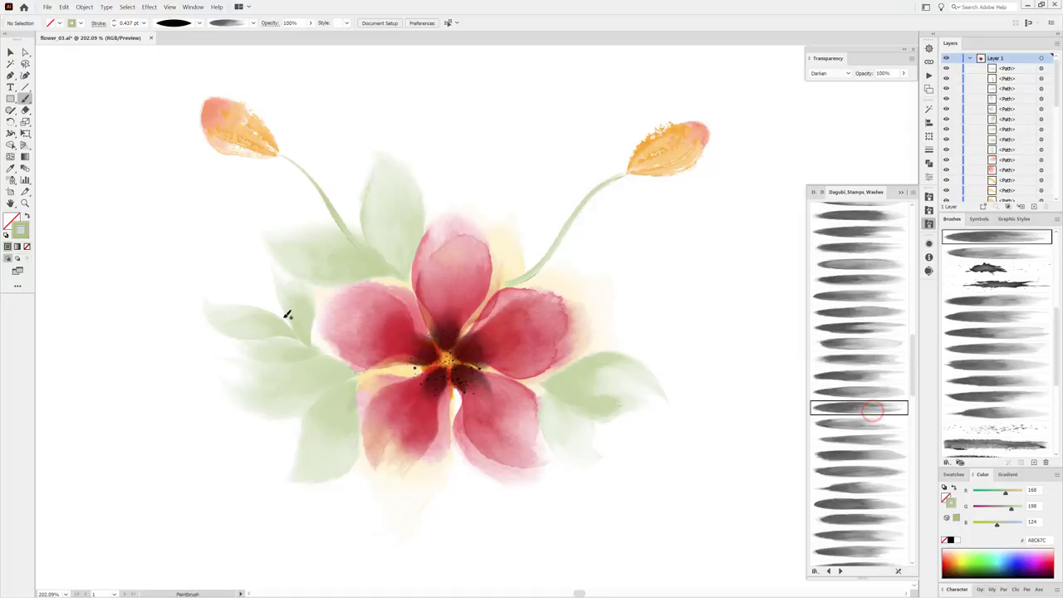
left_click_drag(283, 318, 231, 217)
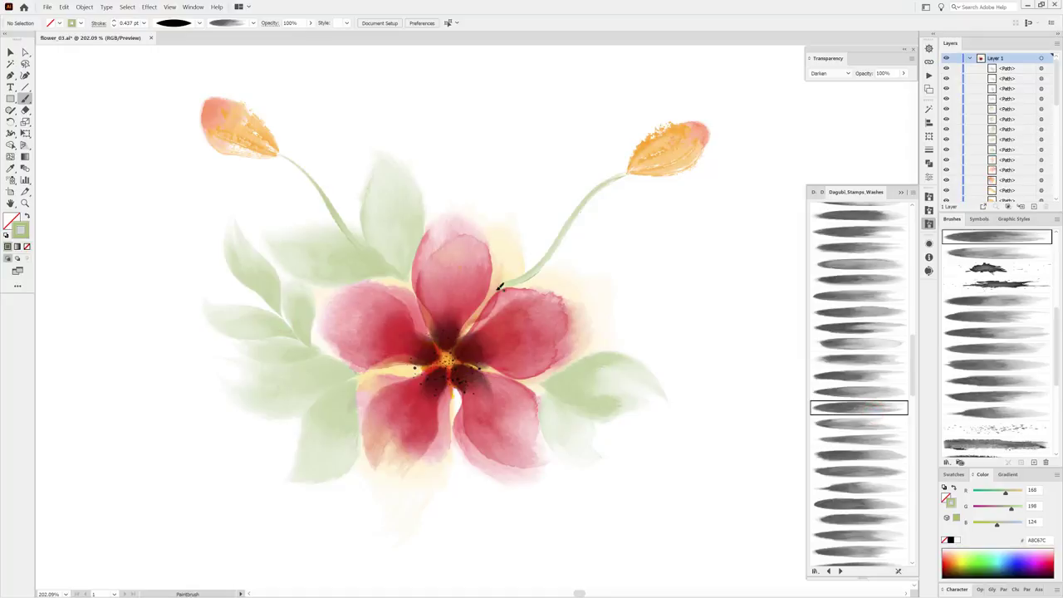
Paint the upper leaves of the left spray, ending with the topmost leaf.
left_click(847, 420)
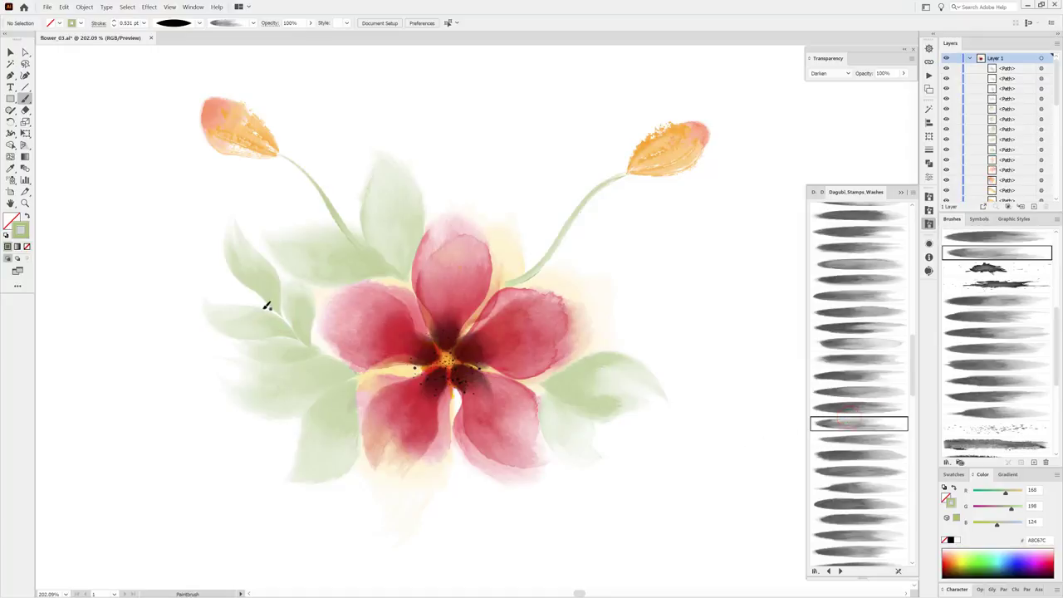
left_click_drag(259, 291, 174, 246)
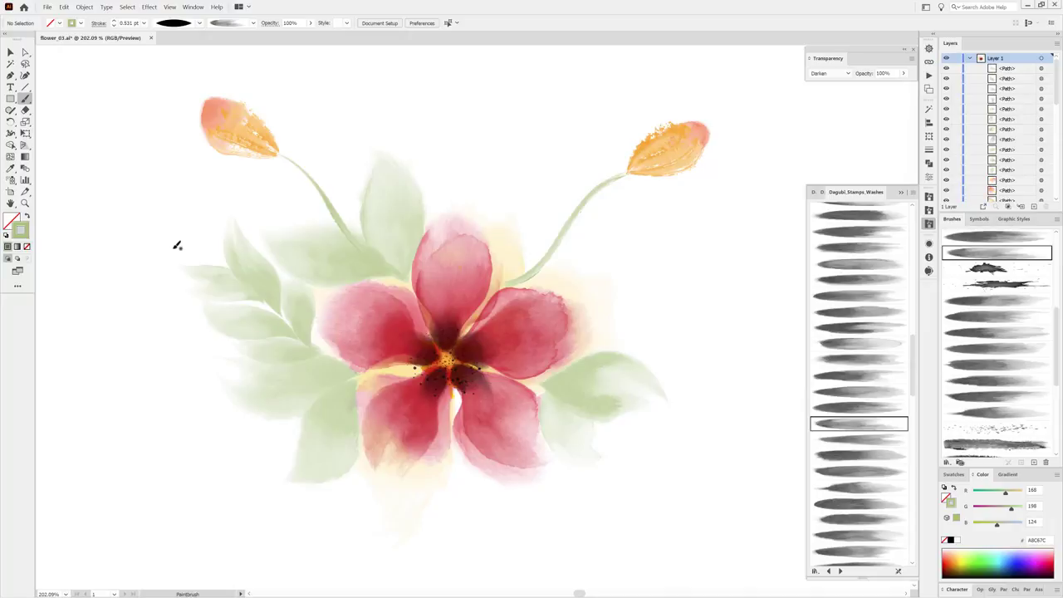
left_click(831, 438)
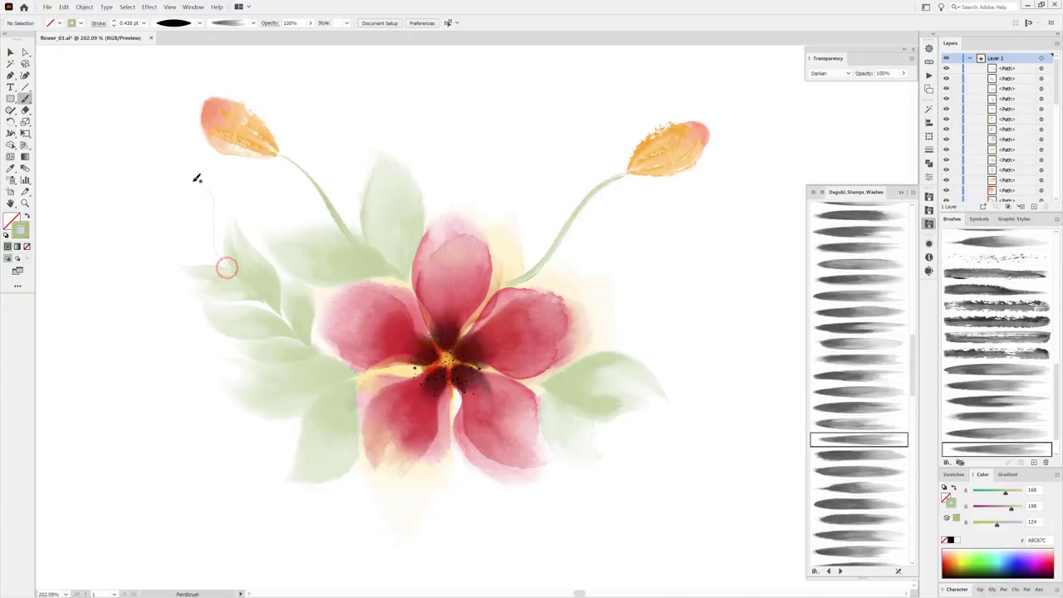
left_click_drag(218, 223, 197, 177)
left_click(850, 455)
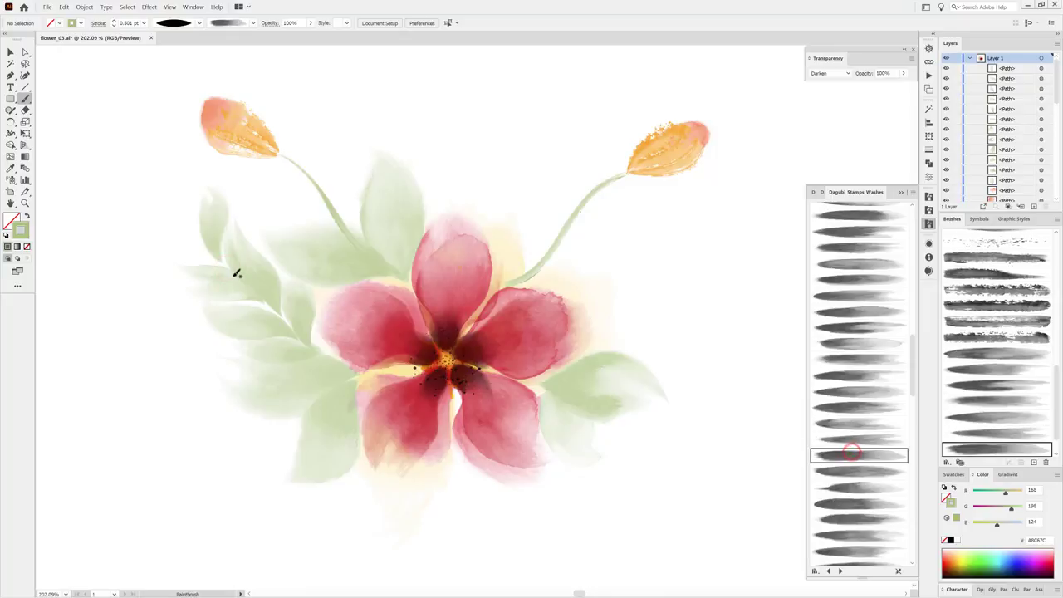
left_click_drag(225, 267, 152, 213)
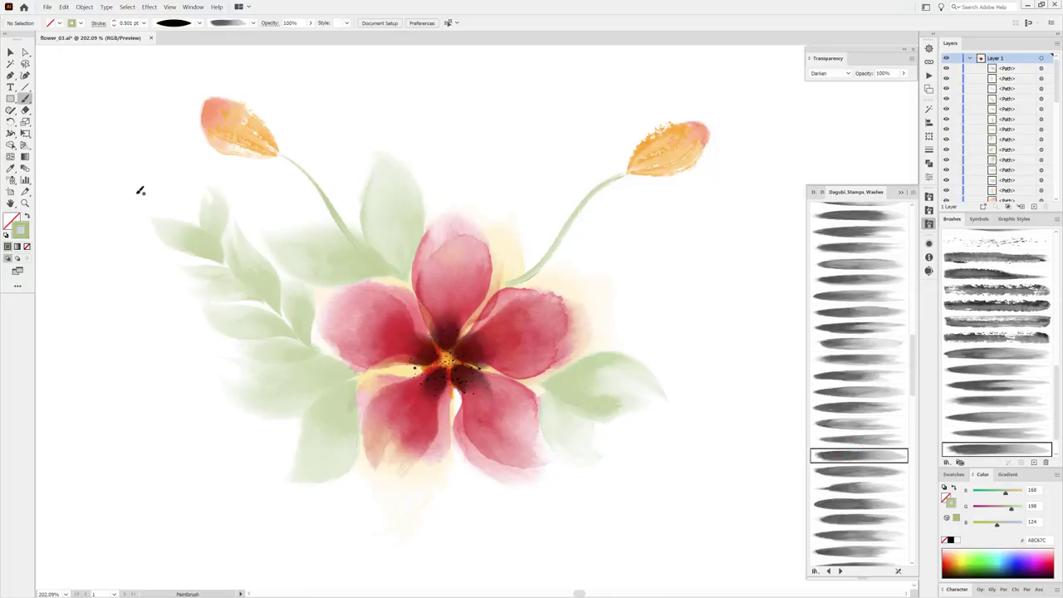
mouse_move(147, 270)
left_mouse_down()
mouse_move(223, 207)
mouse_move(220, 223)
left_mouse_up()
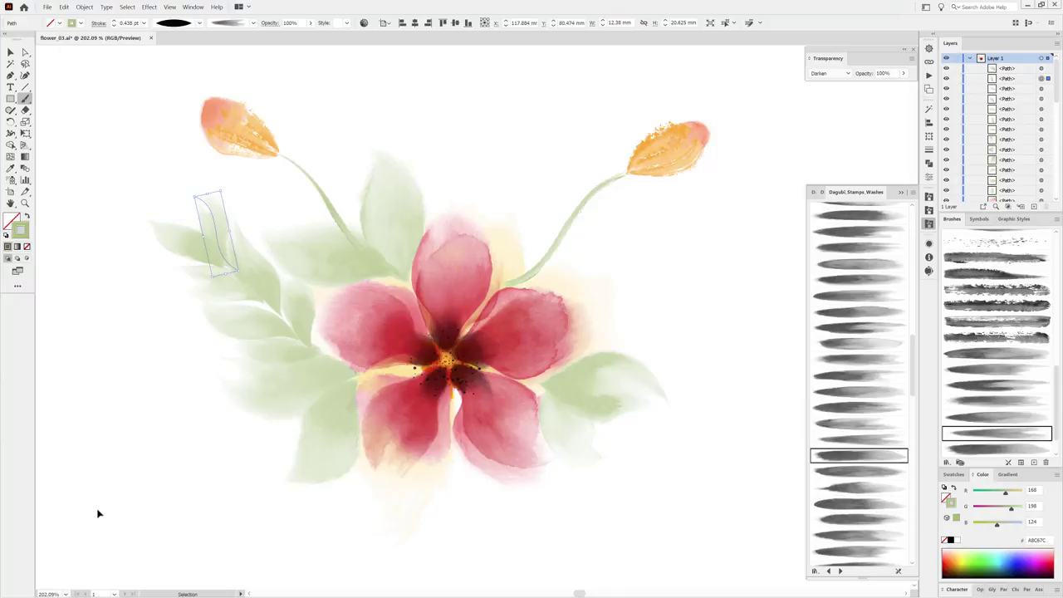
Paint a thin green wash curve and a soft leaf beside the right stem.
left_click(97, 513, "ctrl")
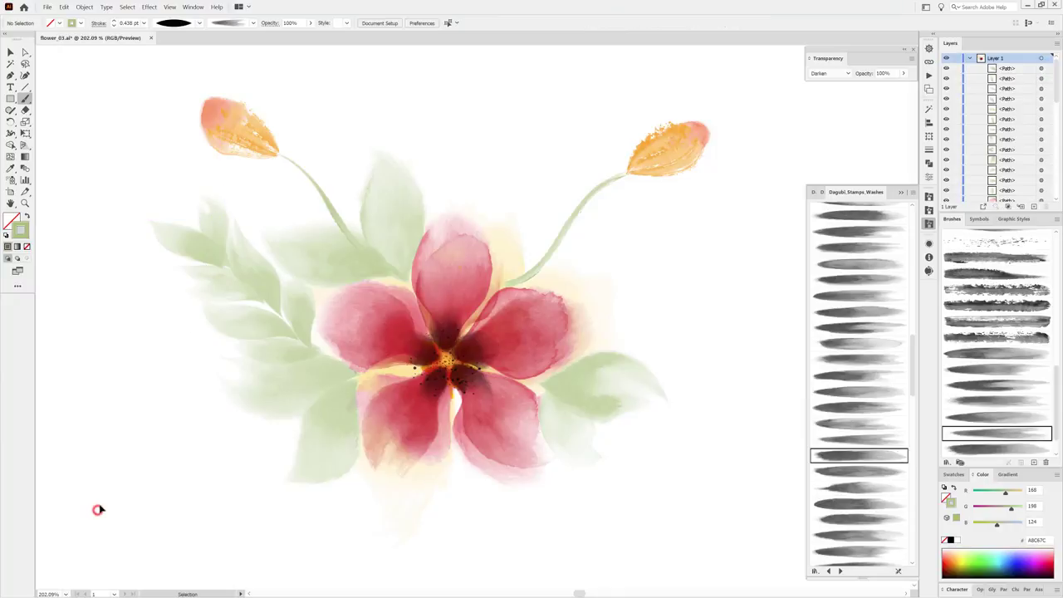
left_click(862, 471)
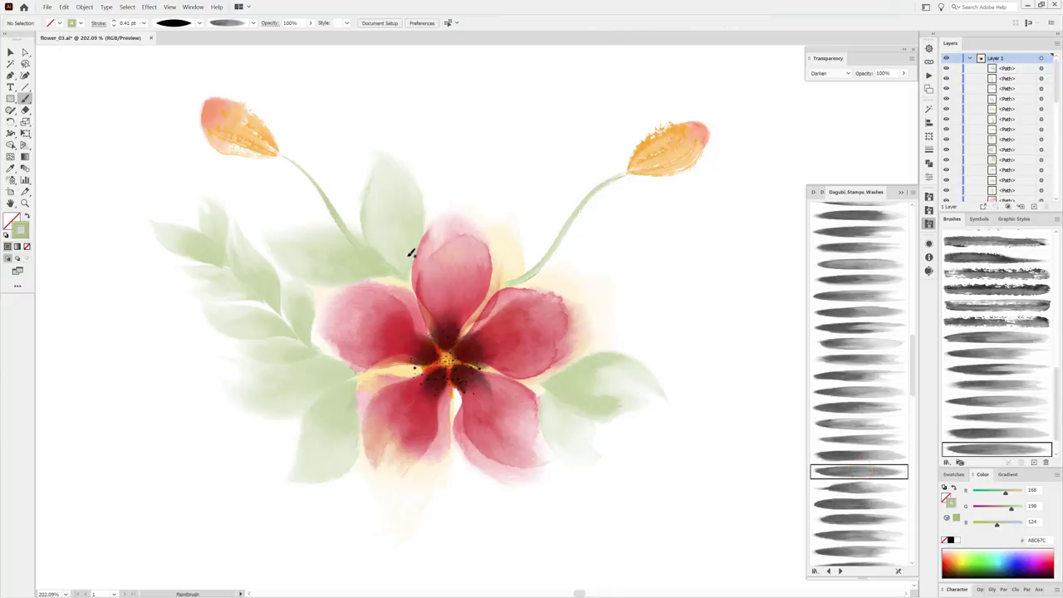
left_click_drag(408, 263, 443, 159)
left_click(752, 462)
left_click(874, 487)
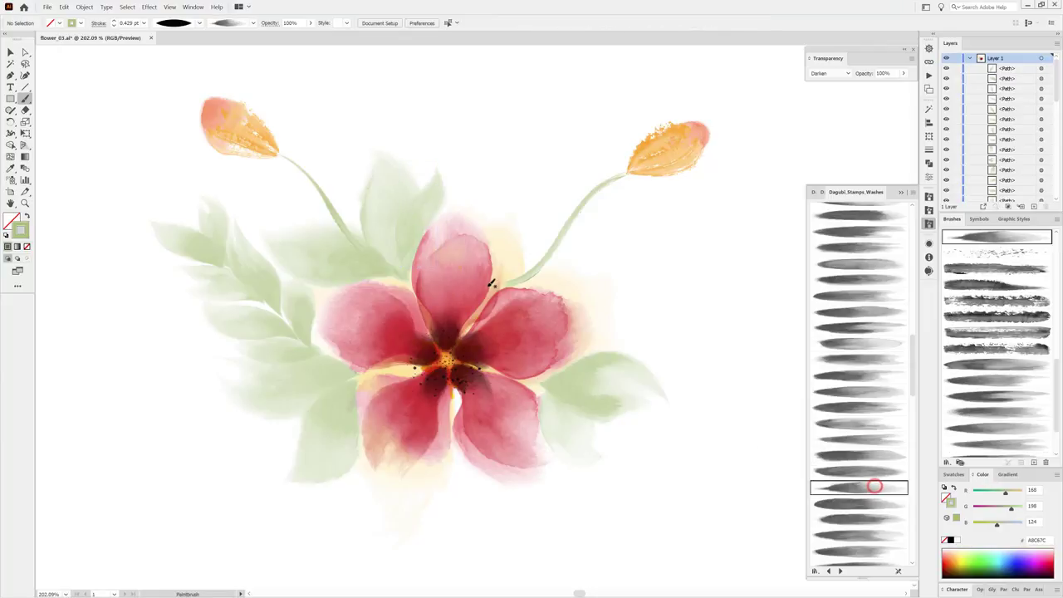
left_click_drag(525, 231, 534, 204)
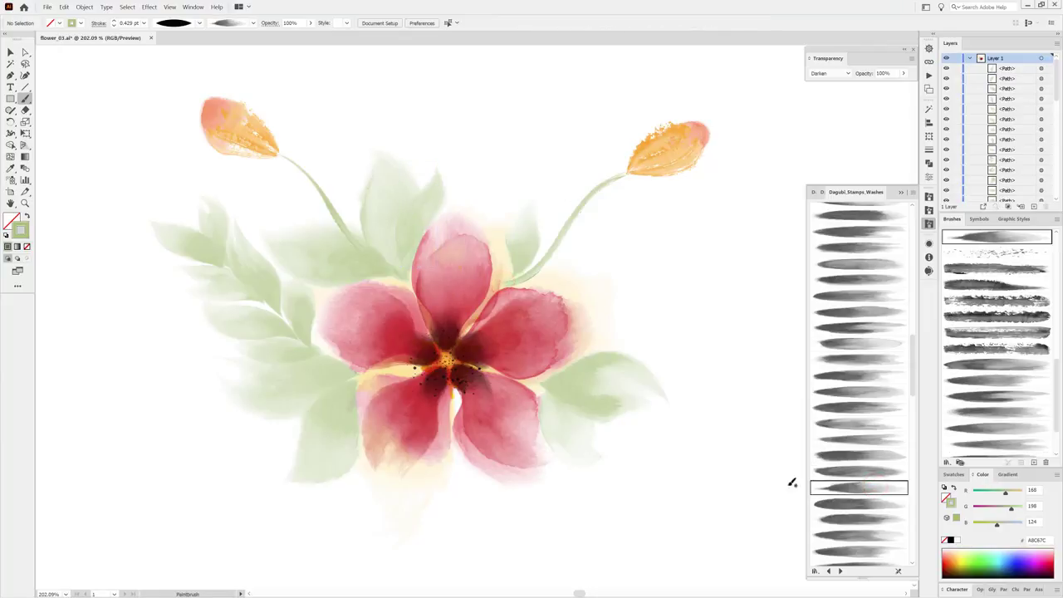
Add three more wash leaves along the right stem, the last reaching further right.
left_click(840, 504)
left_click(511, 285)
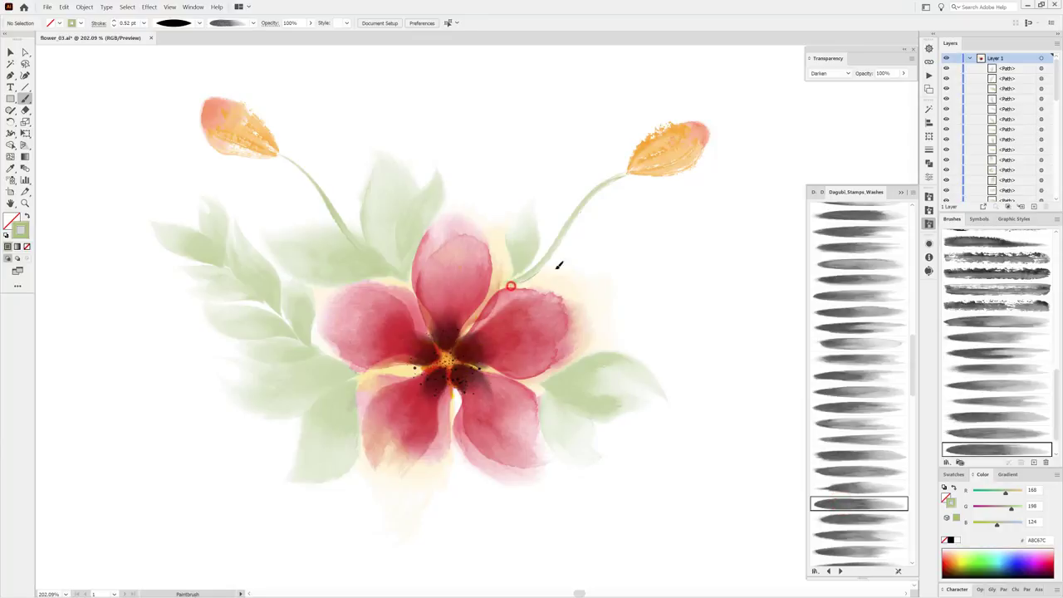
left_click_drag(626, 247, 671, 278)
left_click(827, 518)
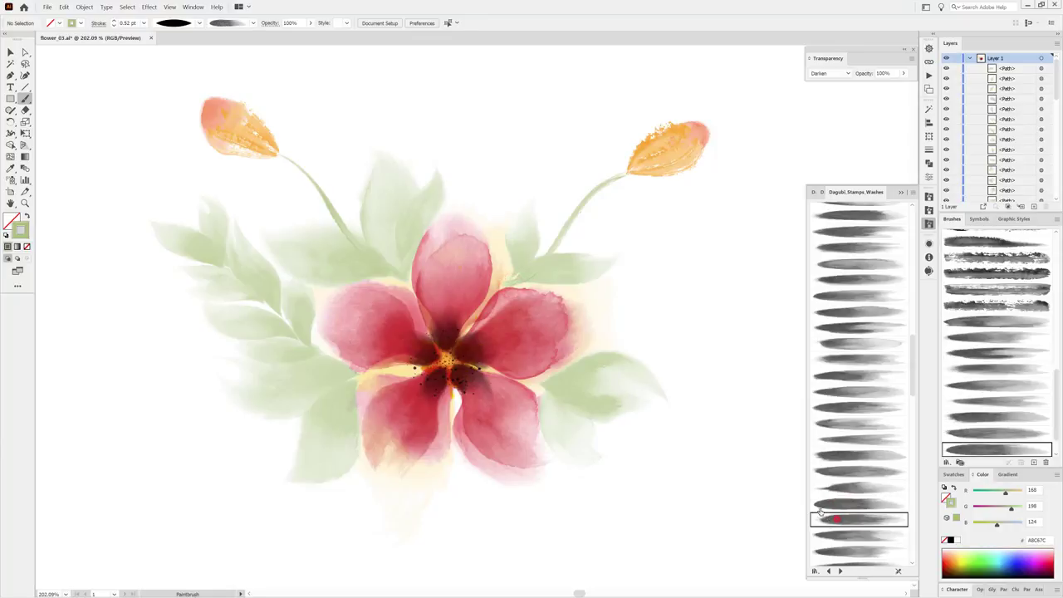
left_click_drag(555, 223, 573, 184)
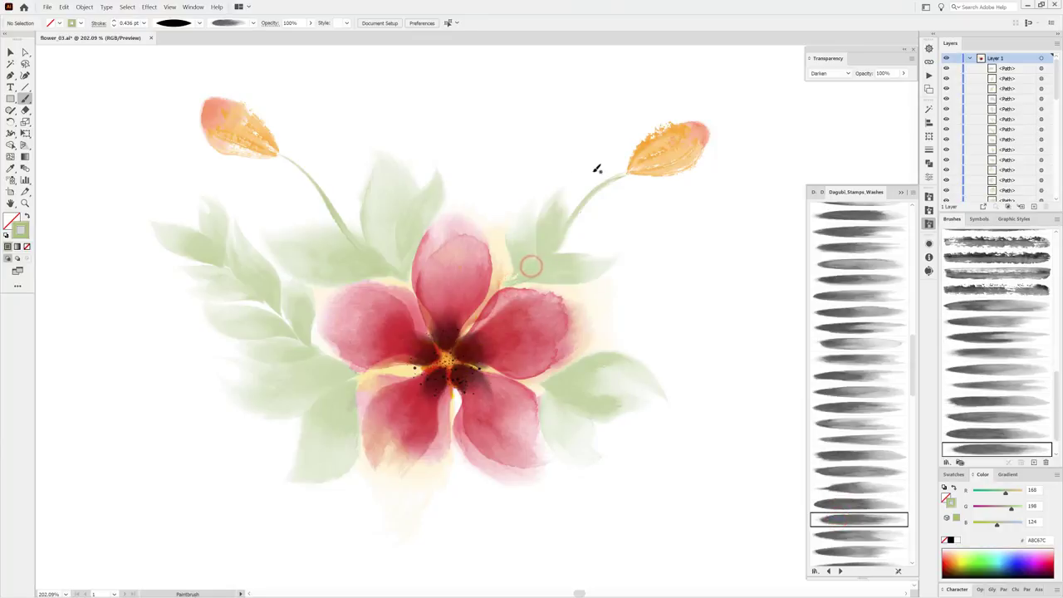
left_click(832, 538)
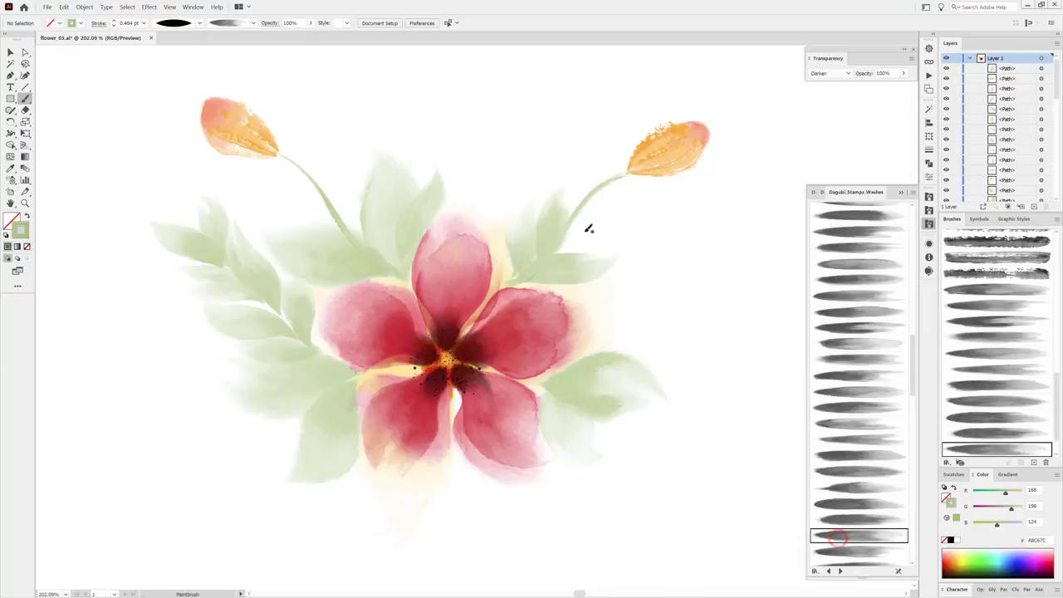
left_click_drag(556, 249, 636, 201)
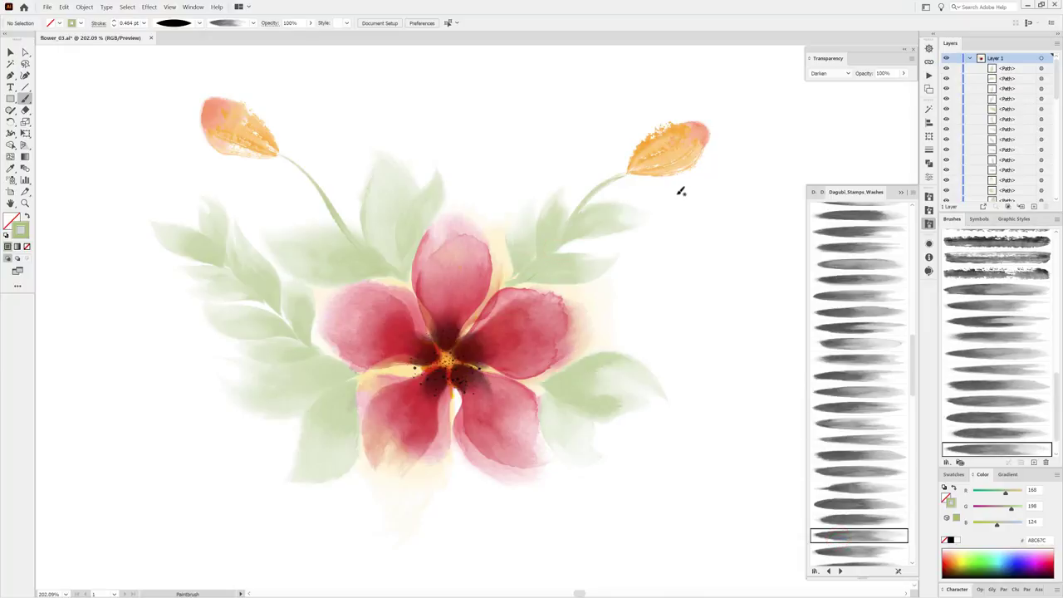
Paint two green wash leaves below the flower, one angling down-left.
left_click(612, 231, "ctrl")
left_click(749, 466, "ctrl")
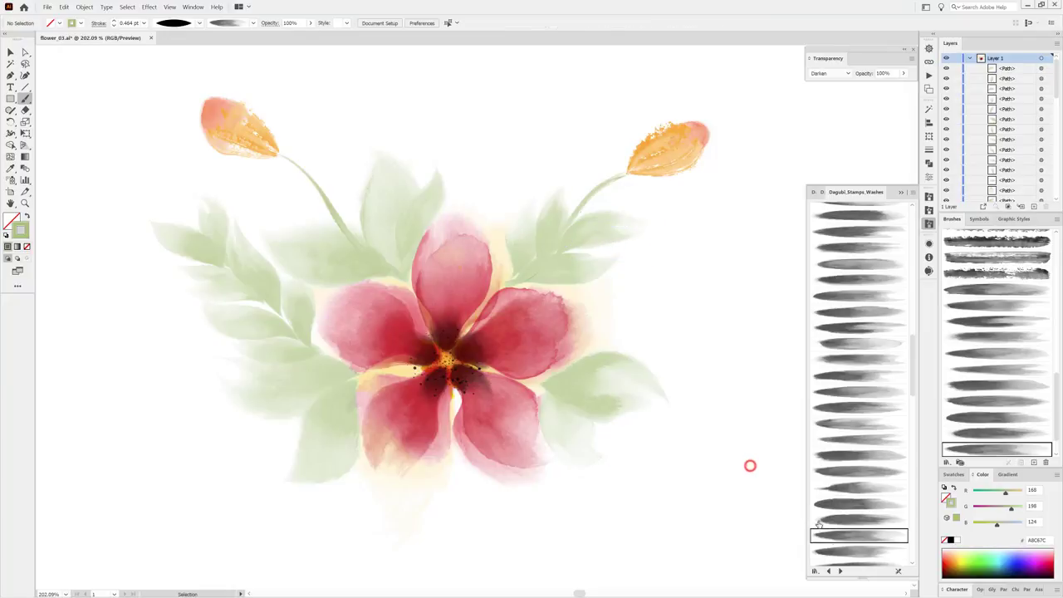
left_click(849, 552)
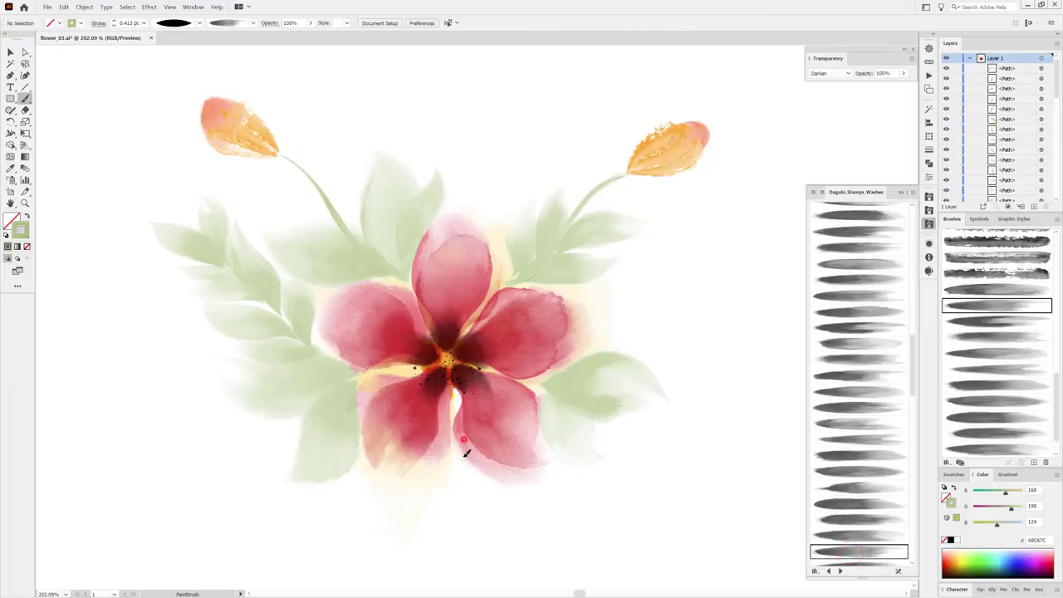
left_click_drag(465, 439, 502, 514)
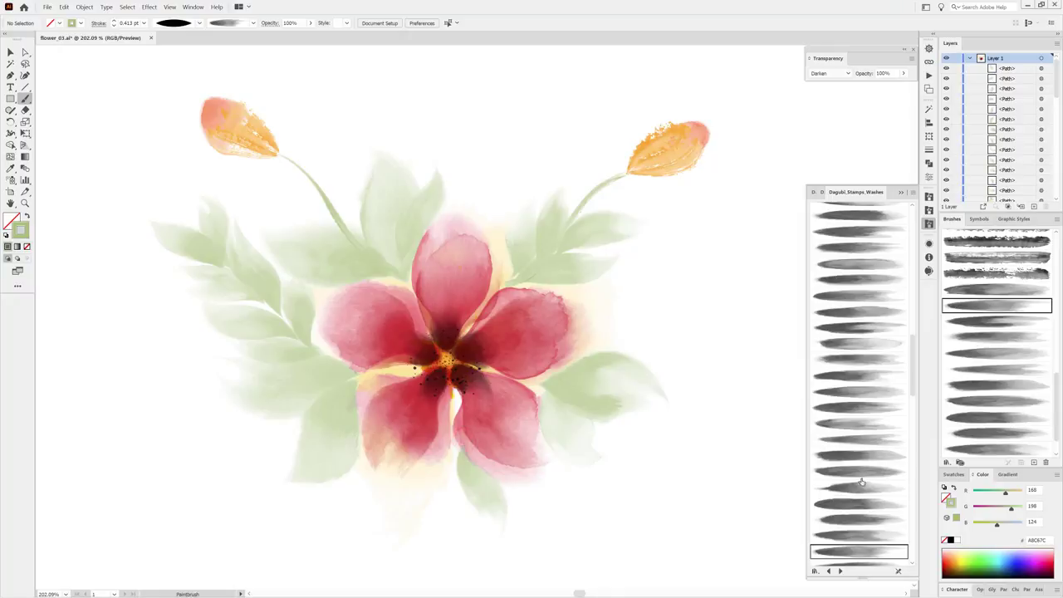
scroll(861, 482, "down", 3)
left_click(867, 452)
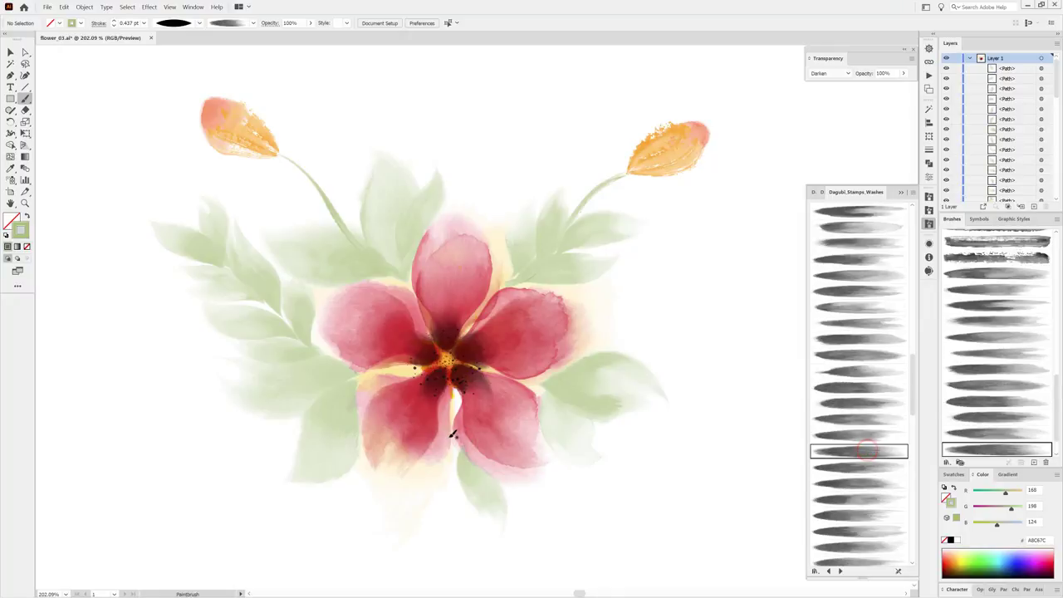
left_click_drag(454, 456, 412, 525)
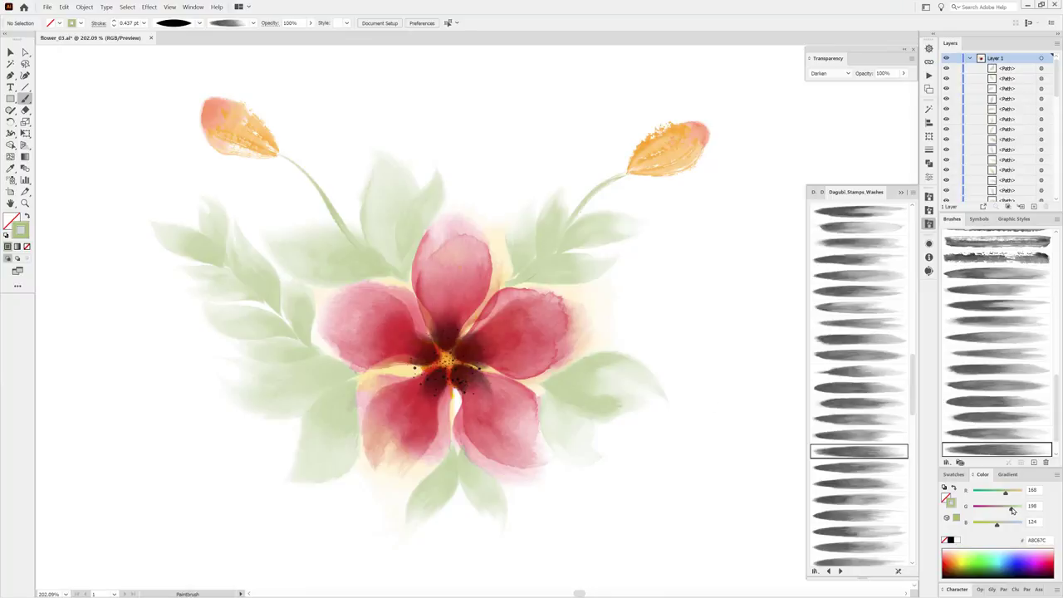
Adjust the green to R 133, G 168, B 101 and set the blend mode to Multiply.
left_click_drag(1011, 508, 1006, 509)
left_click_drag(990, 525, 1004, 509)
left_click(839, 75)
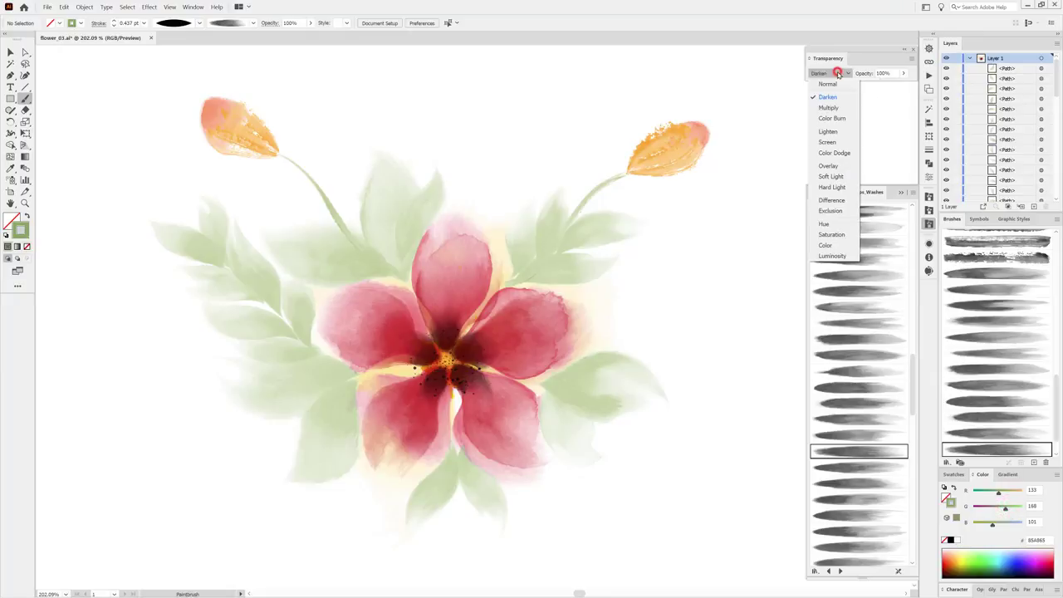
left_click(835, 108)
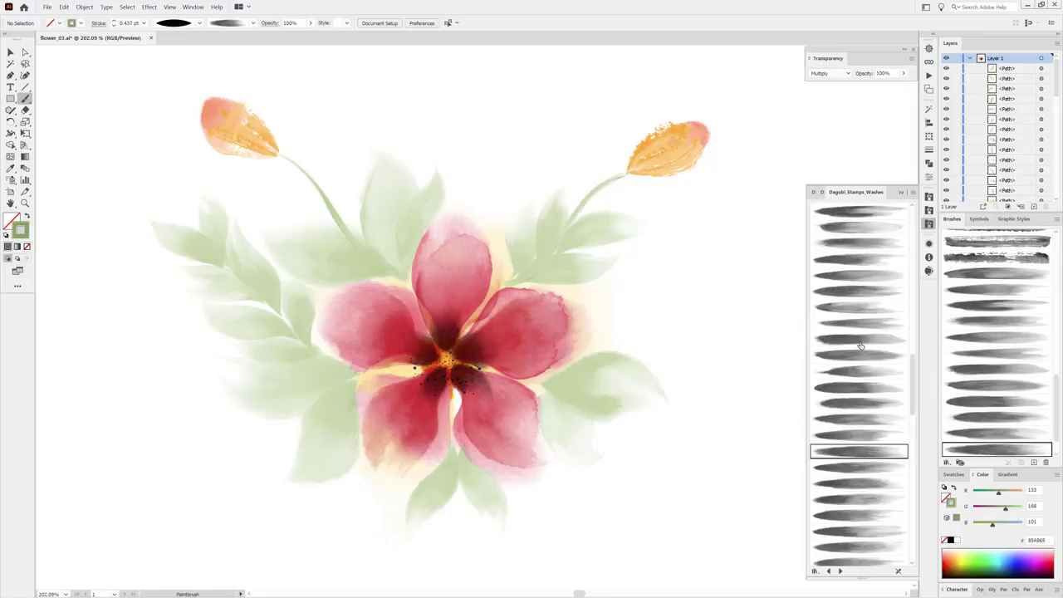
scroll(863, 447, "down", 3)
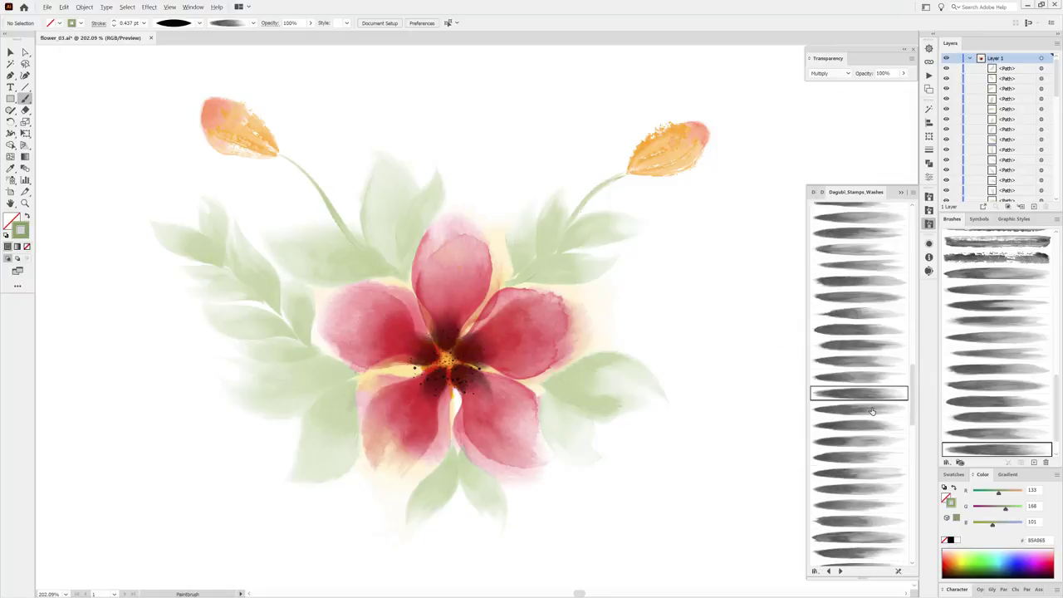
Paint a green wash over the leaf behind the top petal, thinned to 0.3 pt.
left_click(856, 409)
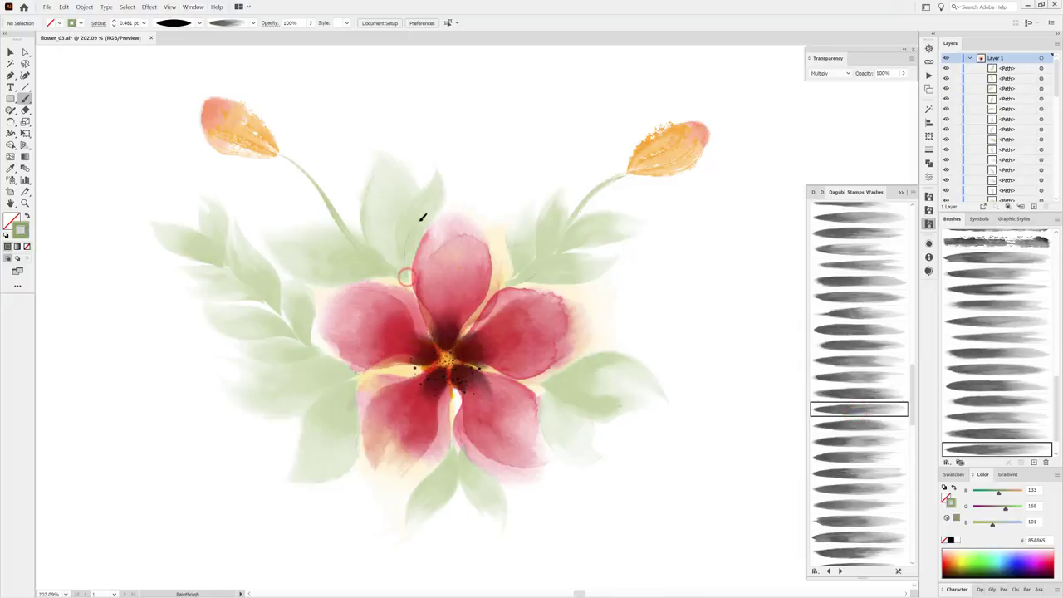
left_click_drag(406, 253, 436, 171)
left_click_drag(409, 252, 407, 276)
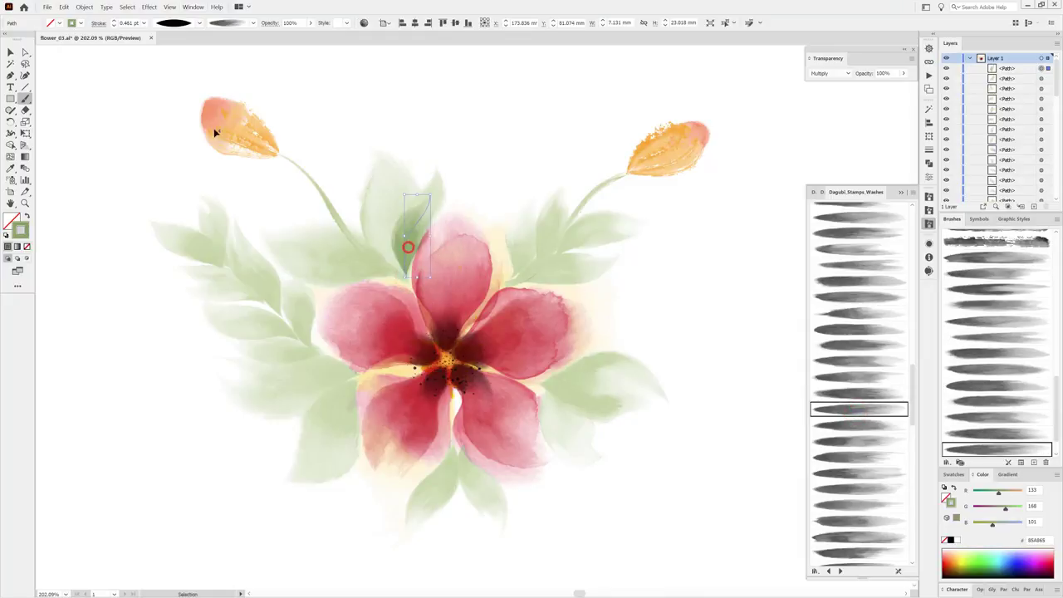
left_click(113, 26)
left_click(114, 27)
left_click(113, 27)
key("ctrl+shift+a")
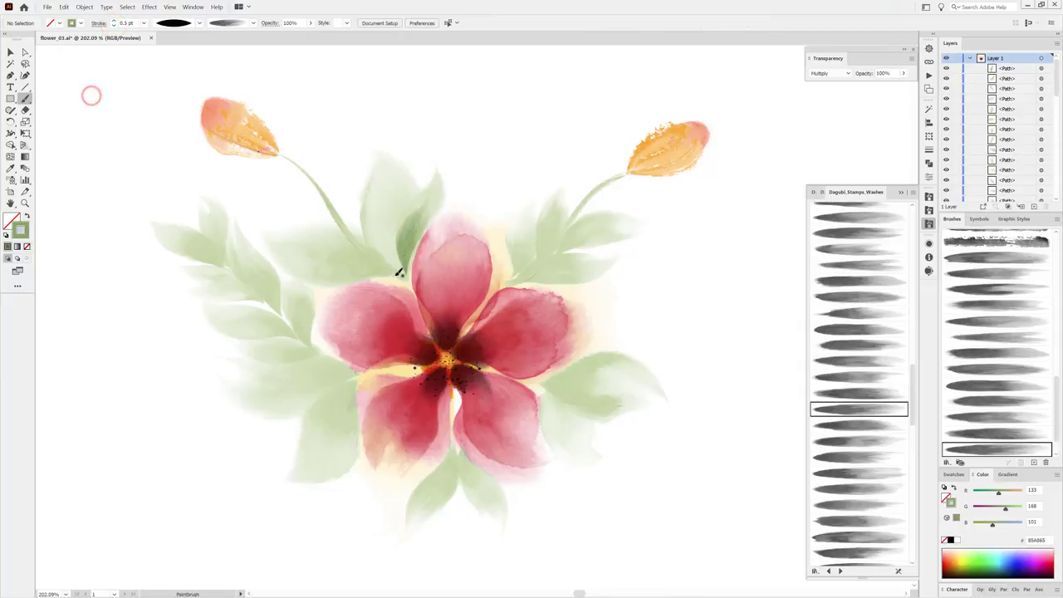
Paint darker green washes across the upper leaf, the small leaf and the left spray.
left_click_drag(400, 282, 299, 250)
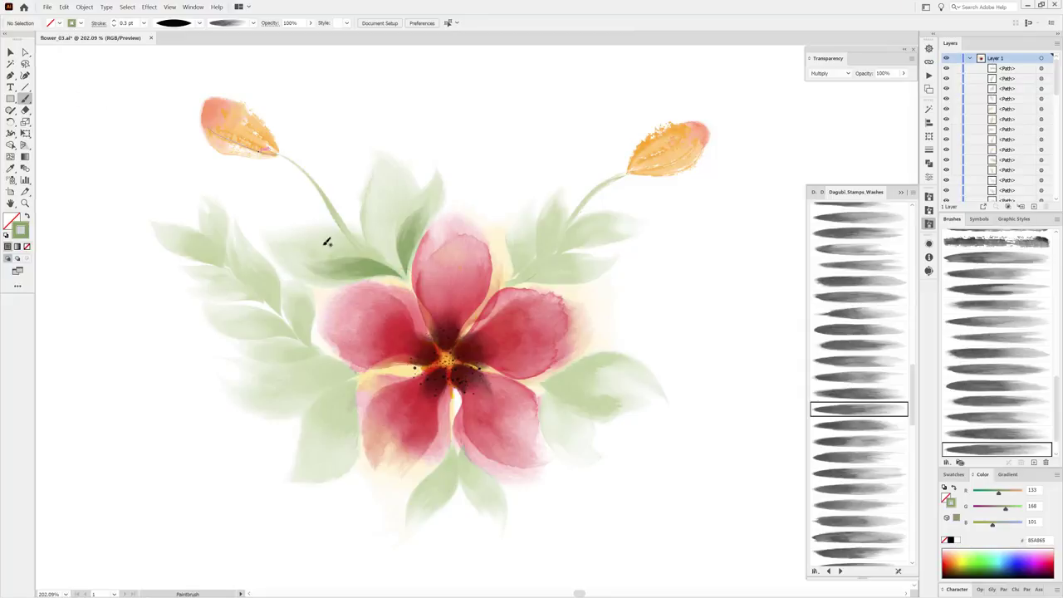
left_click(892, 425)
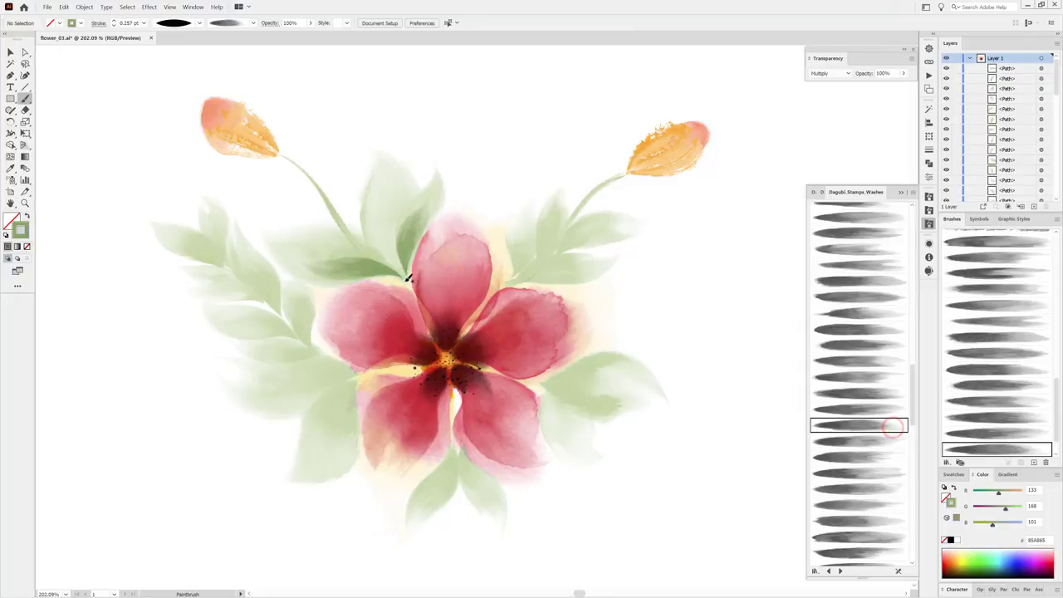
mouse_move(401, 277)
left_mouse_down()
mouse_move(390, 200)
mouse_move(377, 189)
left_mouse_up()
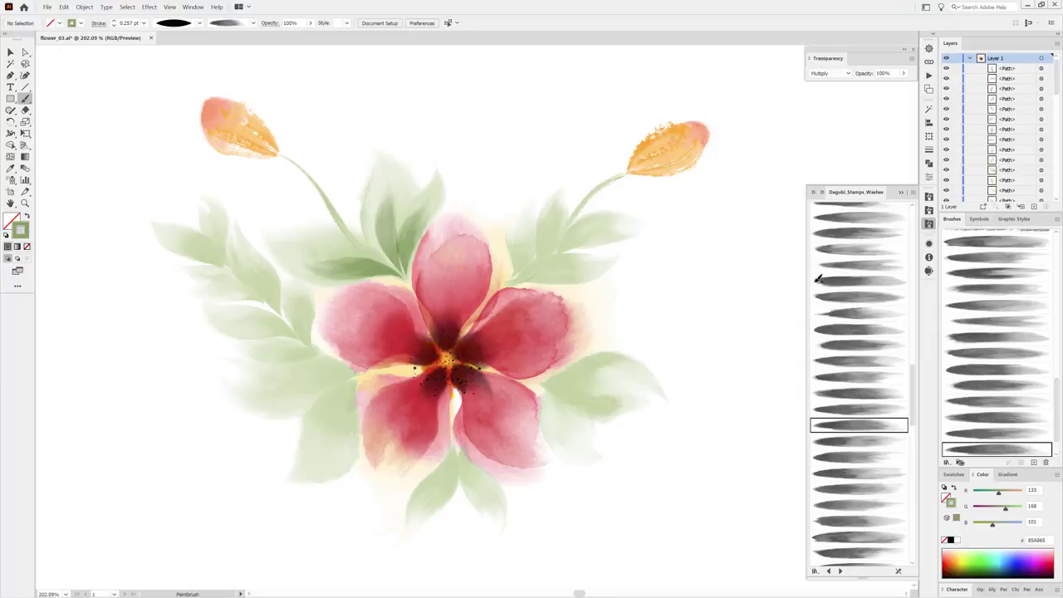
left_click(896, 441)
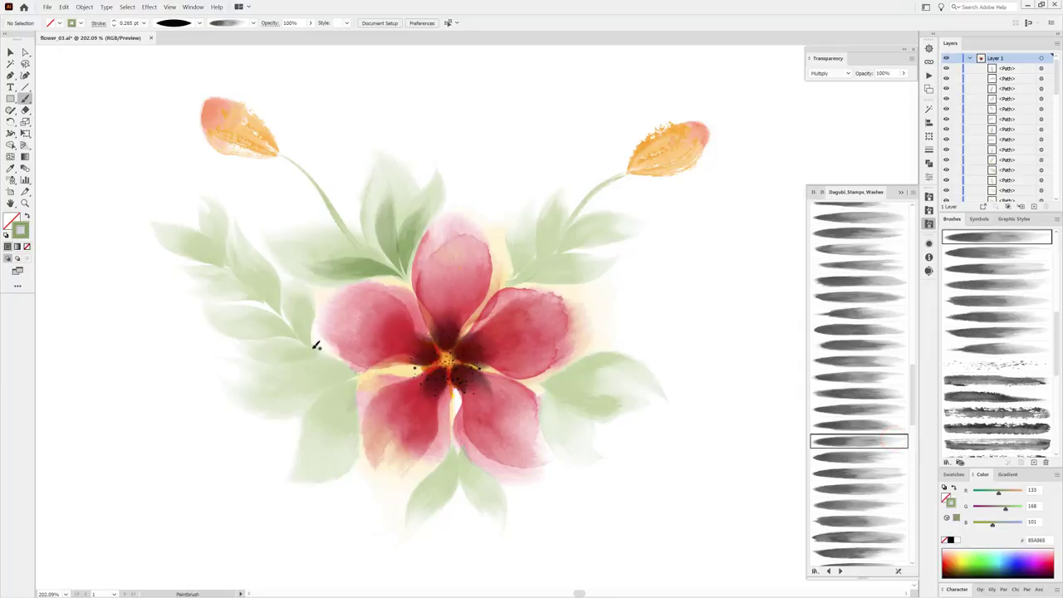
left_click_drag(307, 332, 302, 277)
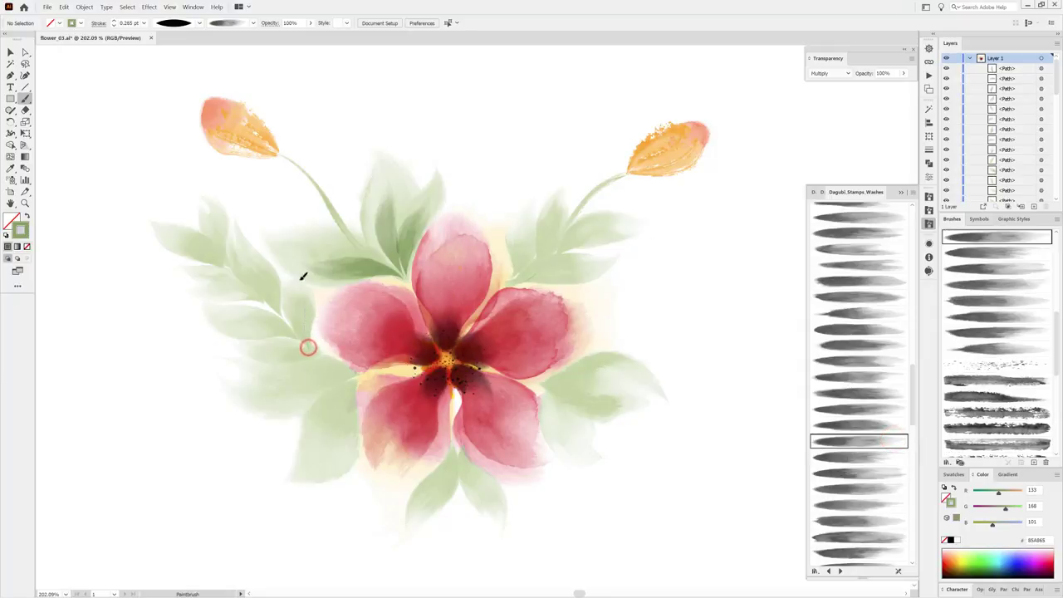
left_click(841, 459)
left_click_drag(280, 315, 244, 217)
left_click(872, 473)
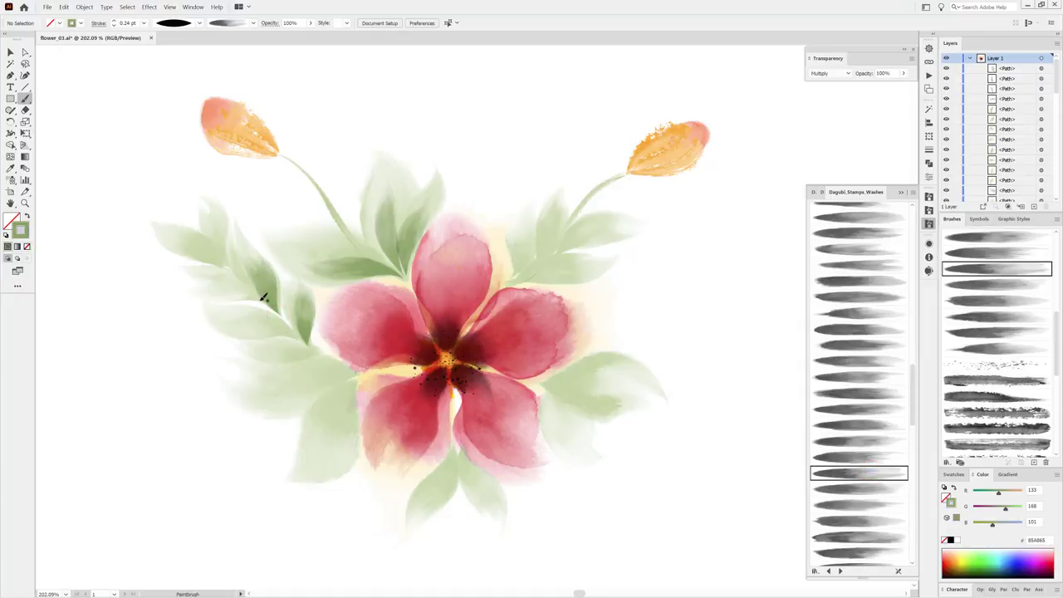
left_click_drag(246, 283, 189, 268)
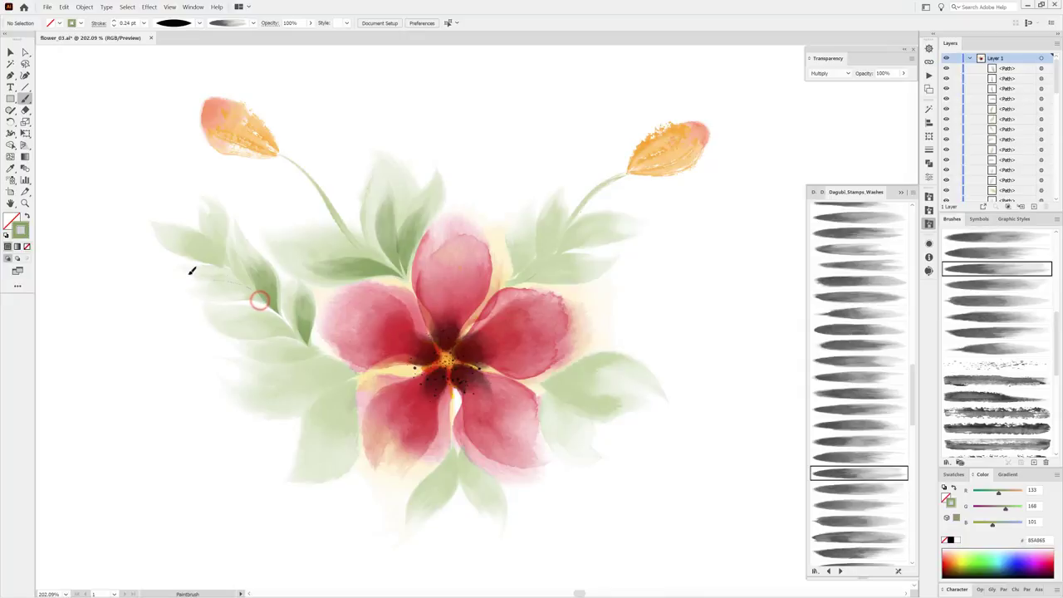
Darken the upper-left and lower-left leaves of the left spray with more wash strokes.
left_click(846, 491)
left_click_drag(222, 252, 213, 204)
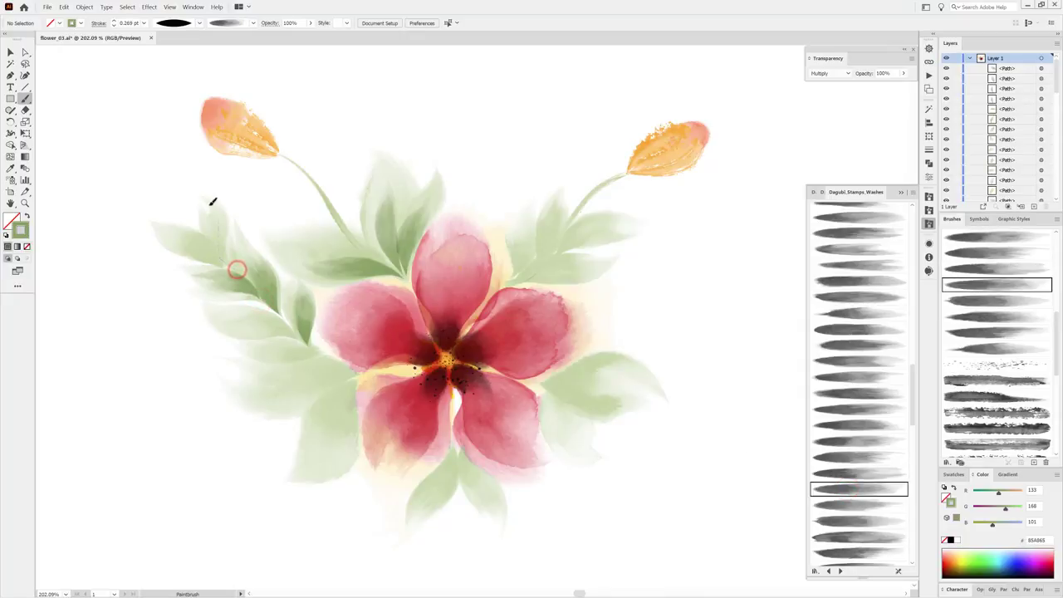
left_click(840, 508)
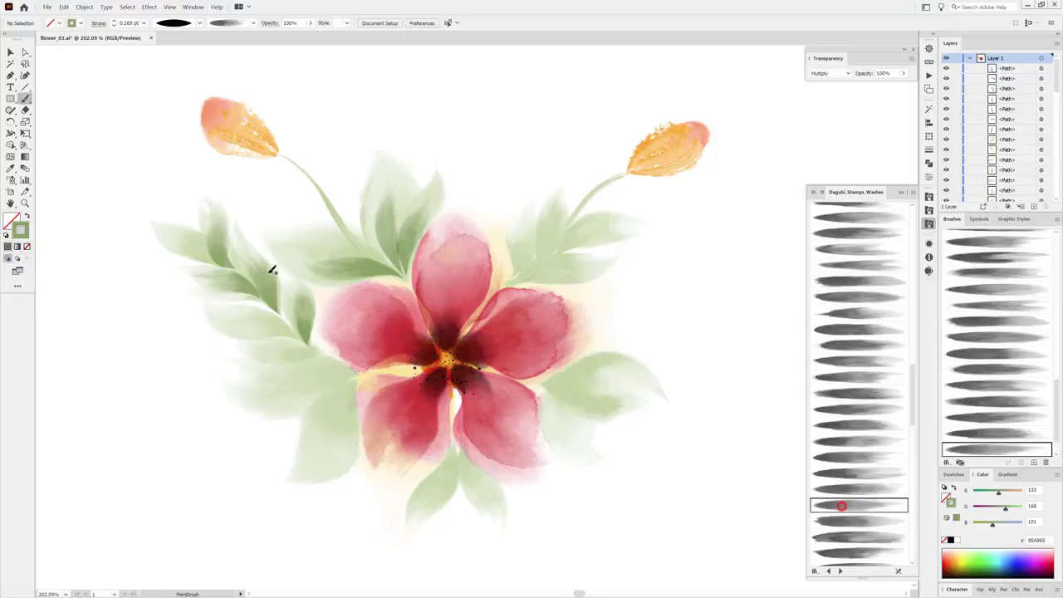
left_click_drag(228, 268, 152, 213)
left_click(851, 518)
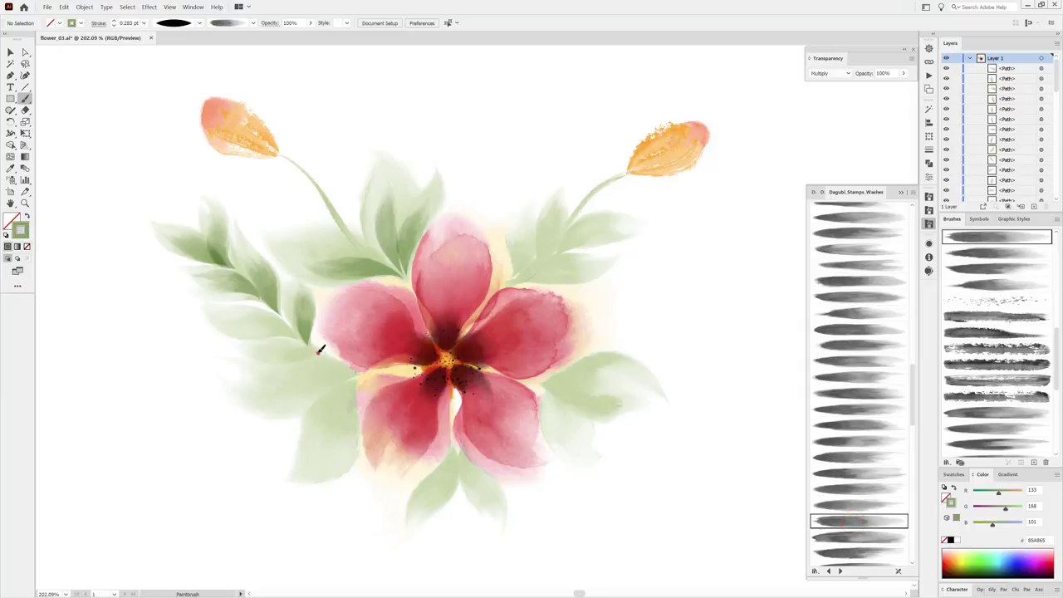
left_click_drag(320, 350, 231, 334)
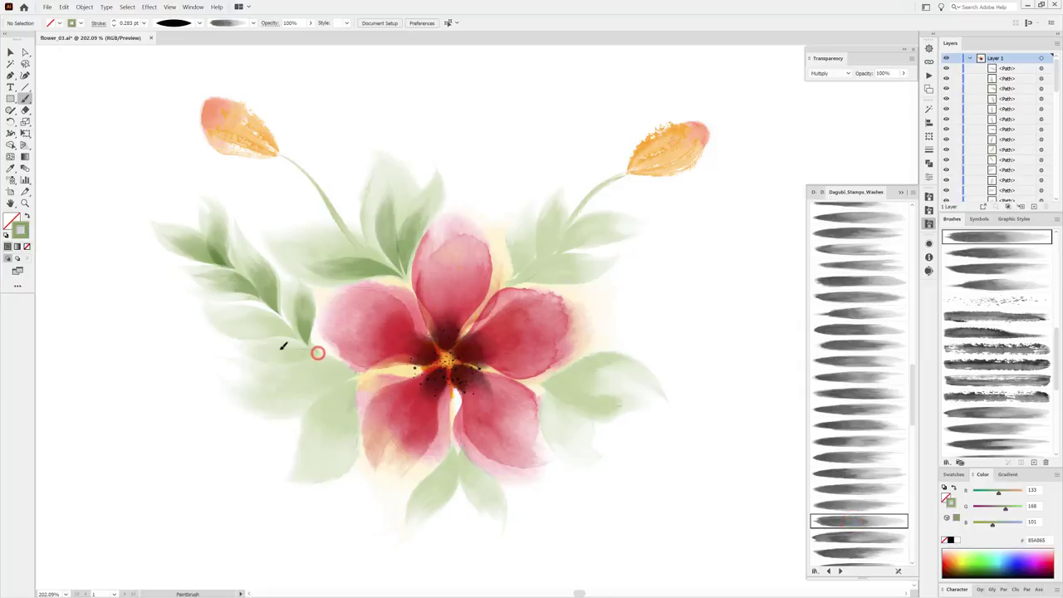
left_click(848, 538)
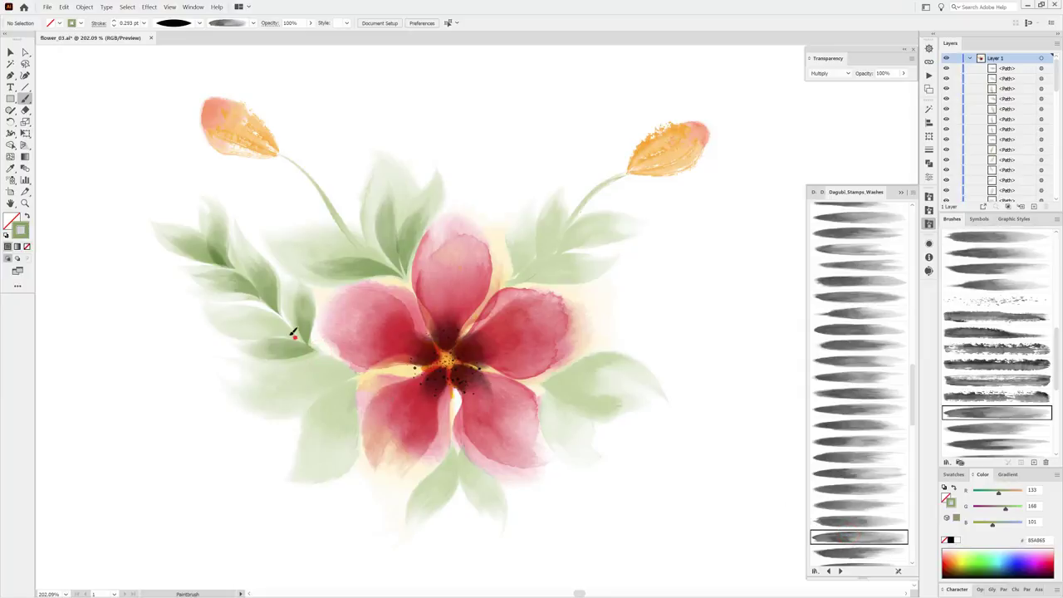
left_click_drag(292, 334, 211, 296)
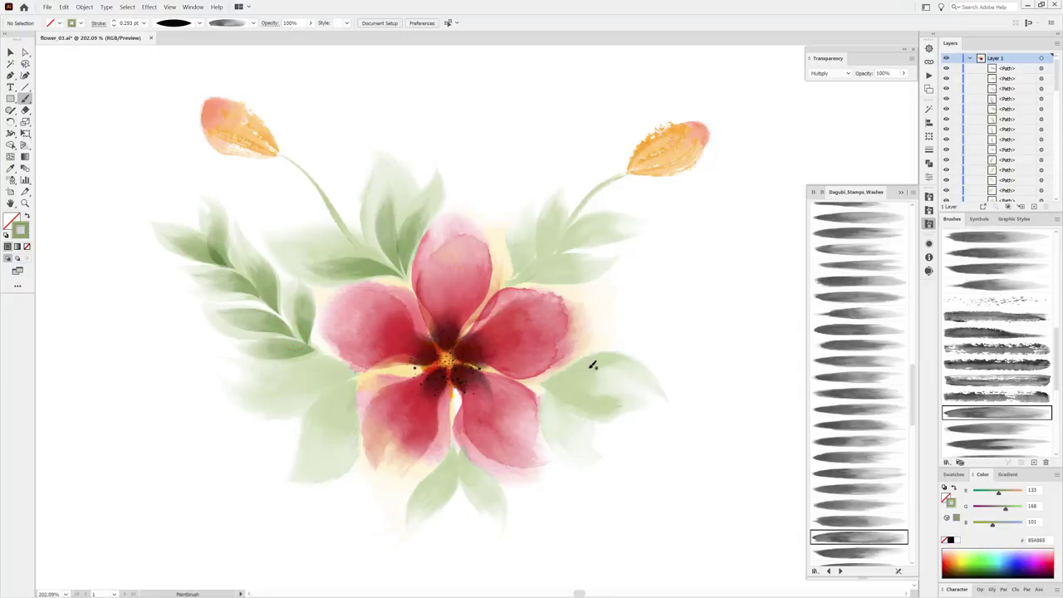
scroll(824, 479, "down", 2)
scroll(855, 449, "down", 3)
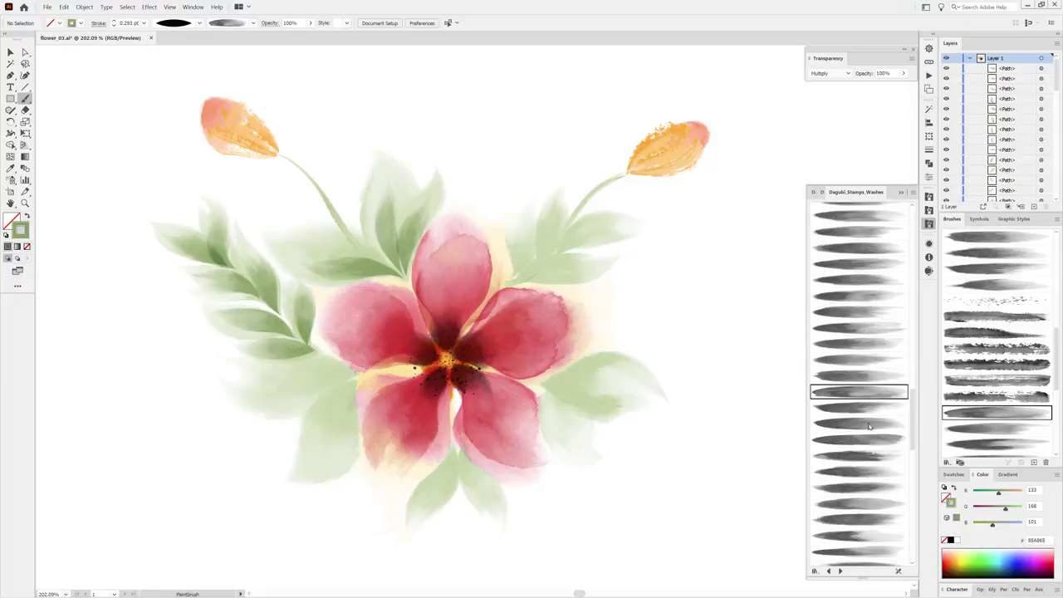
Darken the right-spray leaves and the two leaves below the flower with wash strokes.
left_click(866, 408)
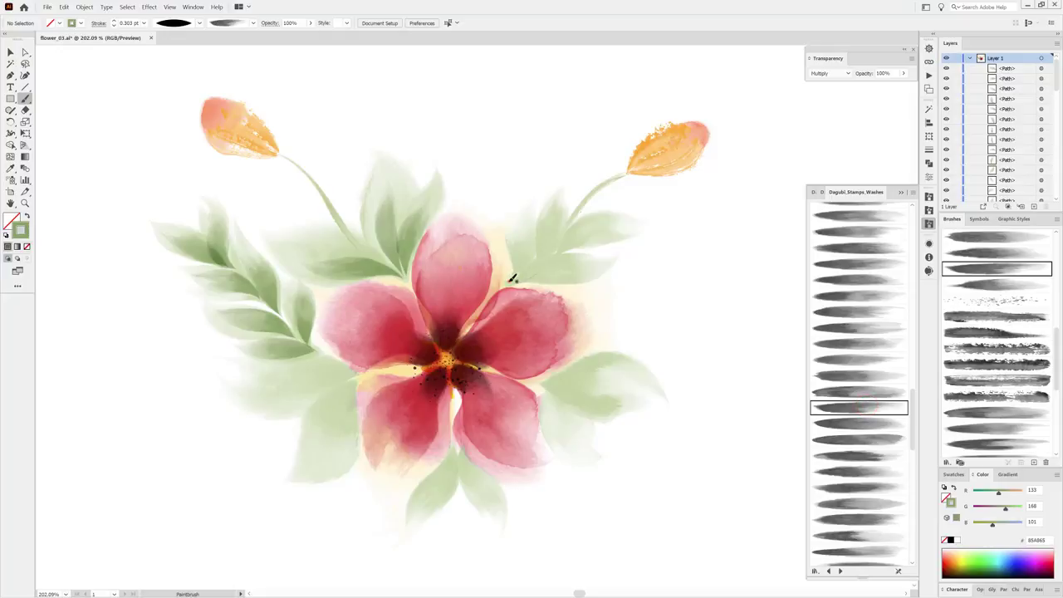
left_click_drag(525, 242, 533, 217)
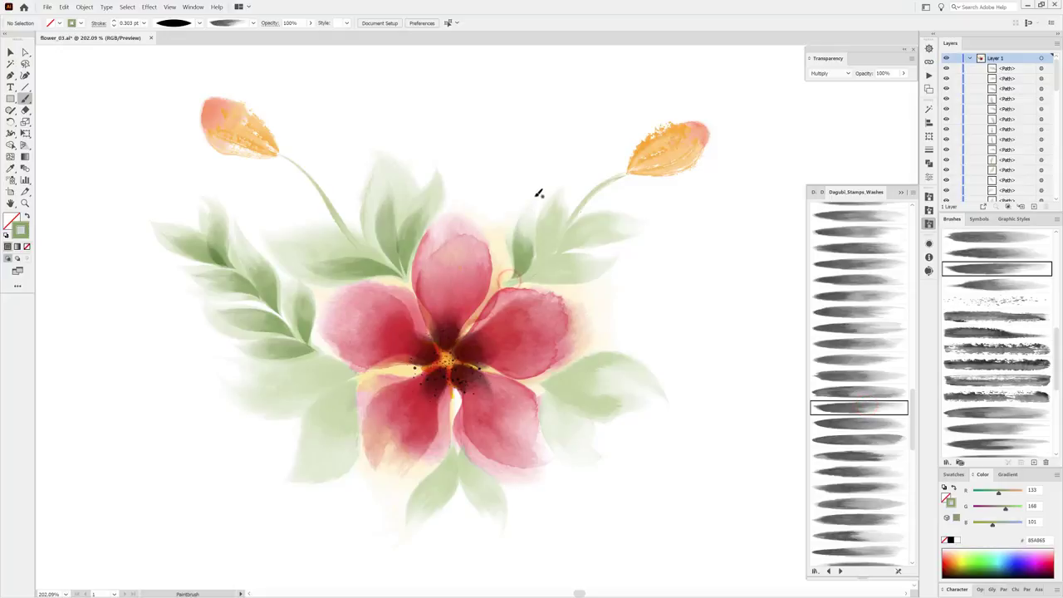
left_click(855, 424)
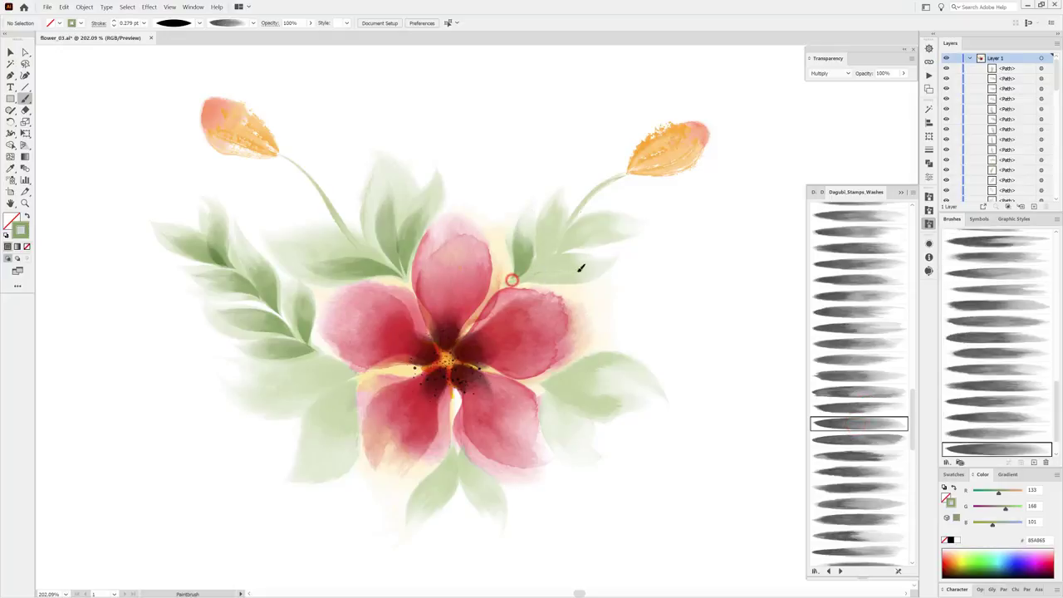
left_click_drag(512, 280, 581, 266)
left_click(852, 439)
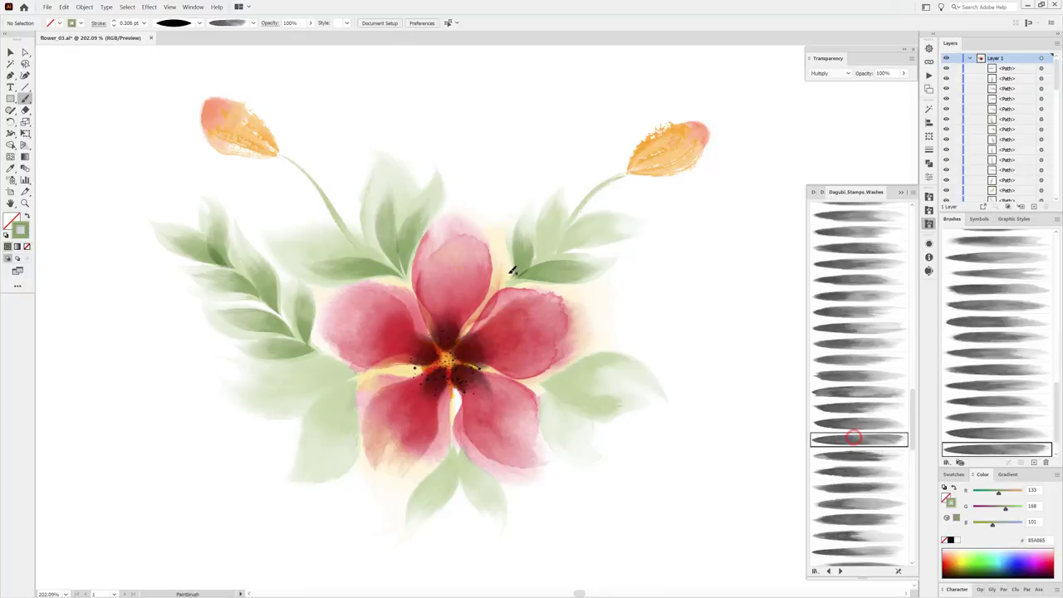
left_click_drag(554, 228, 558, 203)
left_click(837, 456)
left_click_drag(558, 252, 629, 219)
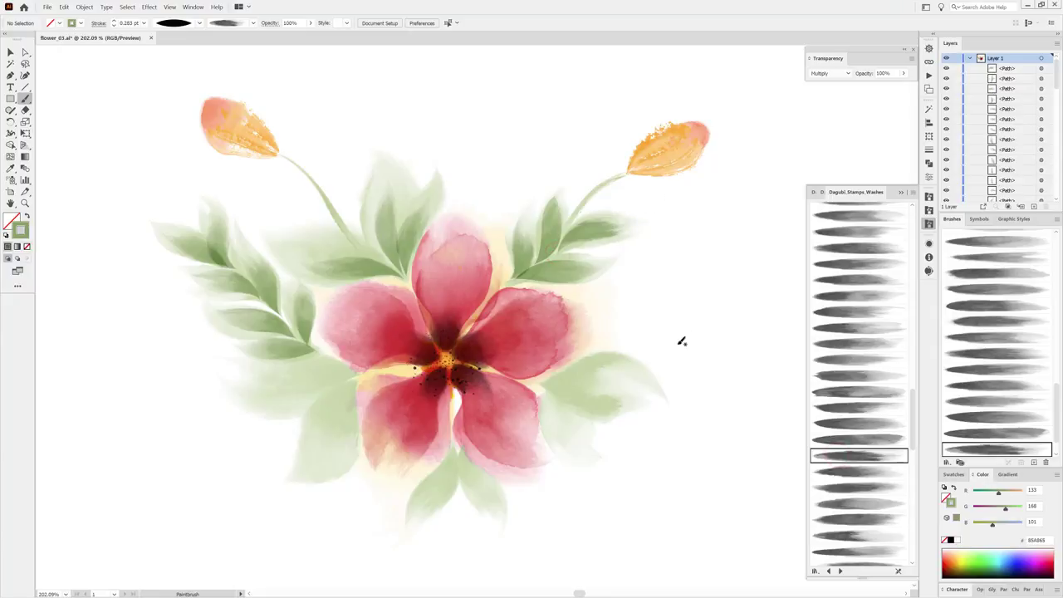
left_click(846, 471)
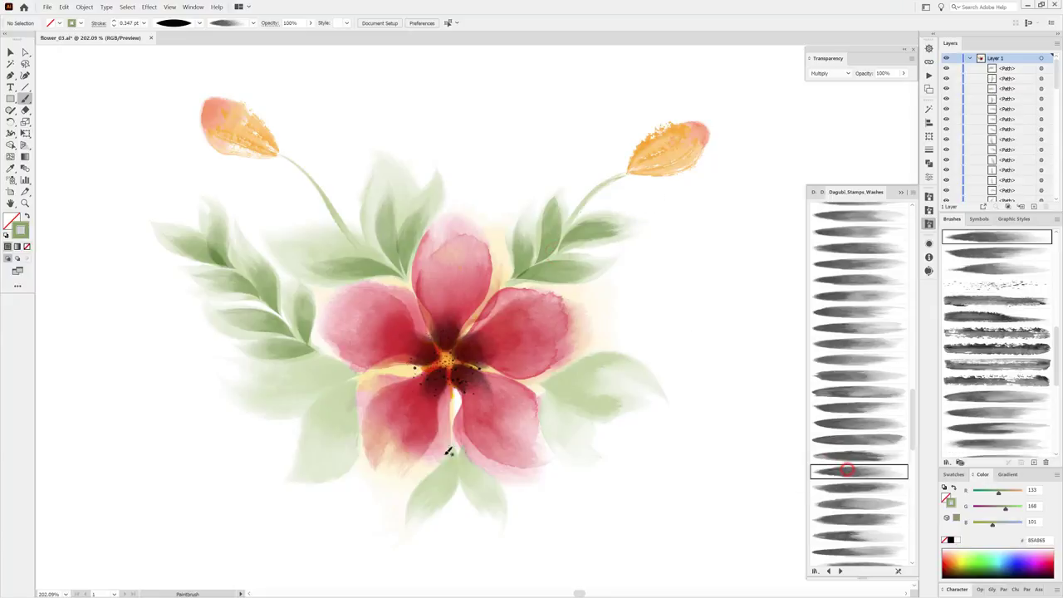
left_click_drag(465, 454, 501, 515)
left_click(858, 487)
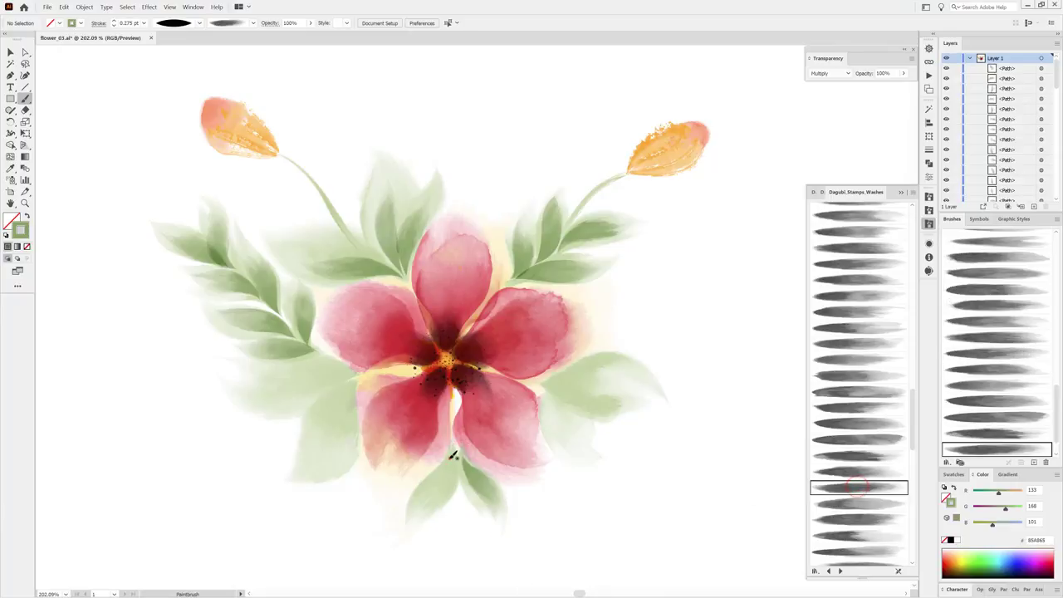
left_click_drag(448, 457, 415, 528)
Paint darker washes over the right leaf and lower-left leaf, raising the stroke to 0.6 pt.
scroll(872, 415, "down", 3)
left_click(861, 449)
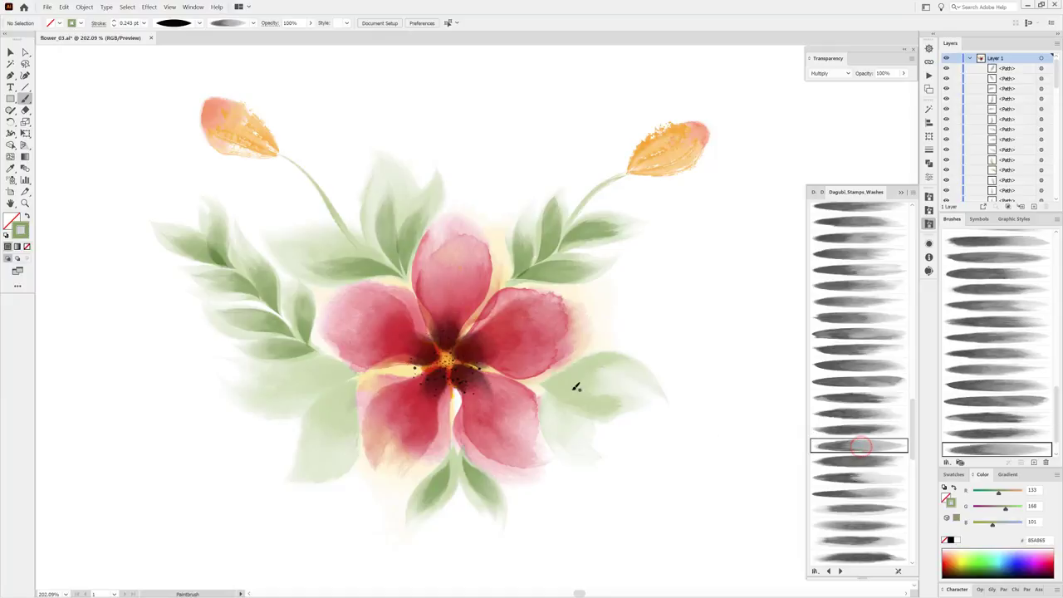
left_click_drag(574, 377, 659, 368)
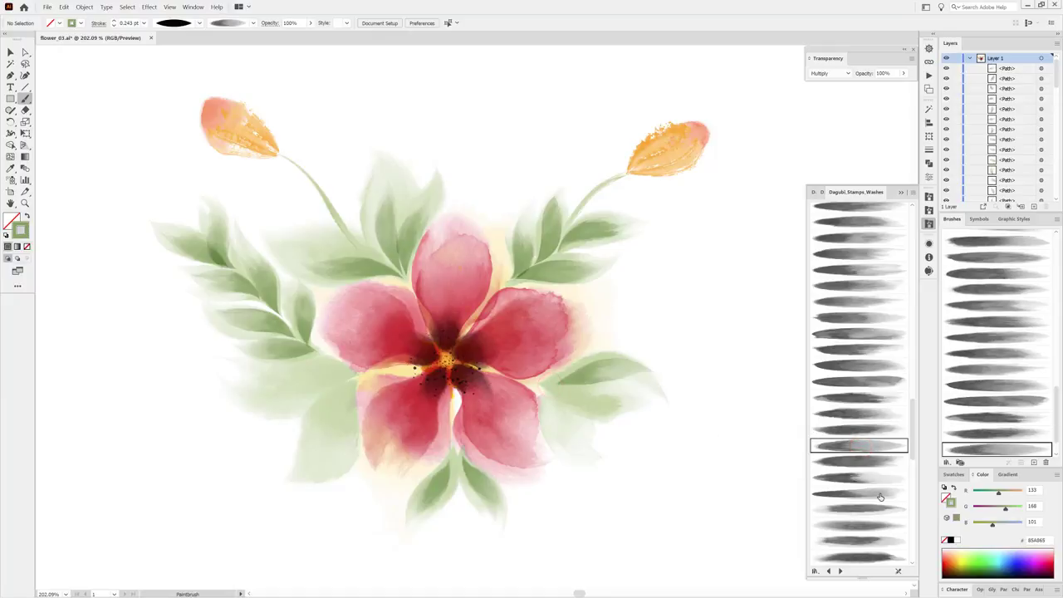
left_click(876, 464)
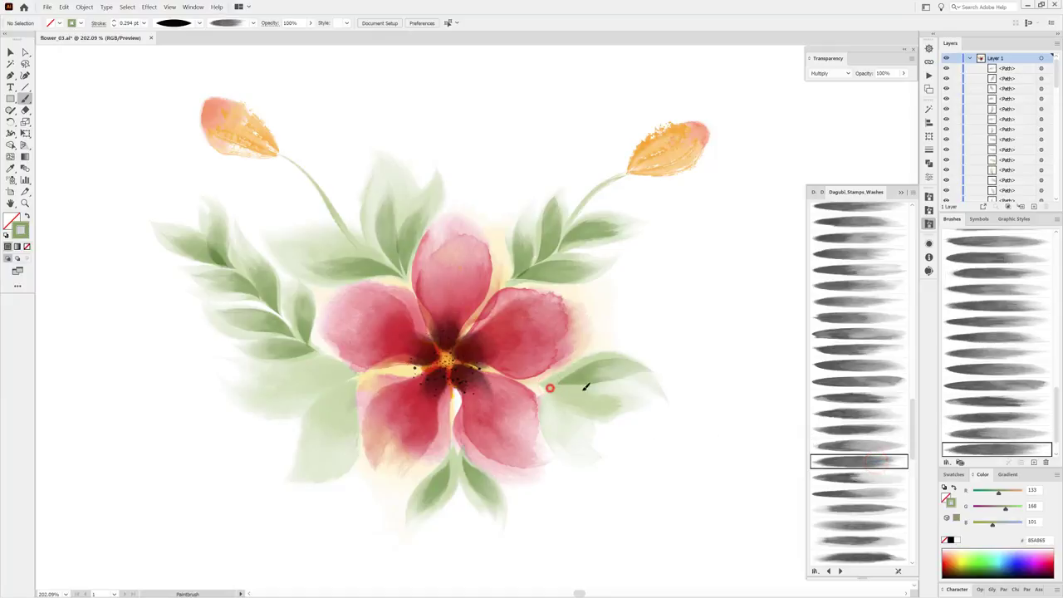
left_click_drag(550, 388, 690, 383)
left_click(875, 477)
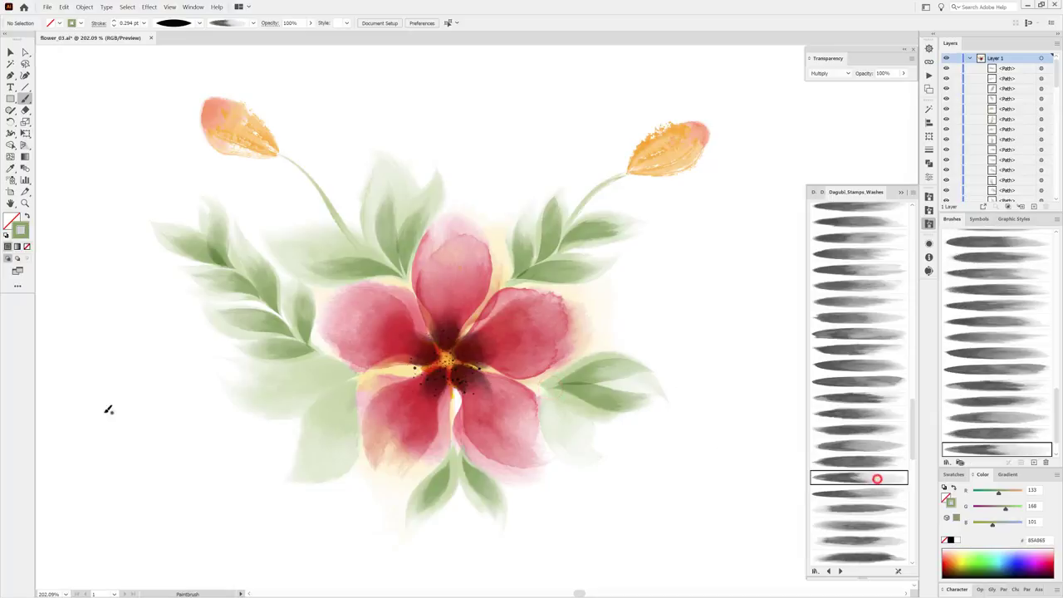
mouse_move(352, 385)
left_mouse_down()
mouse_move(344, 419)
mouse_move(293, 481)
left_mouse_up()
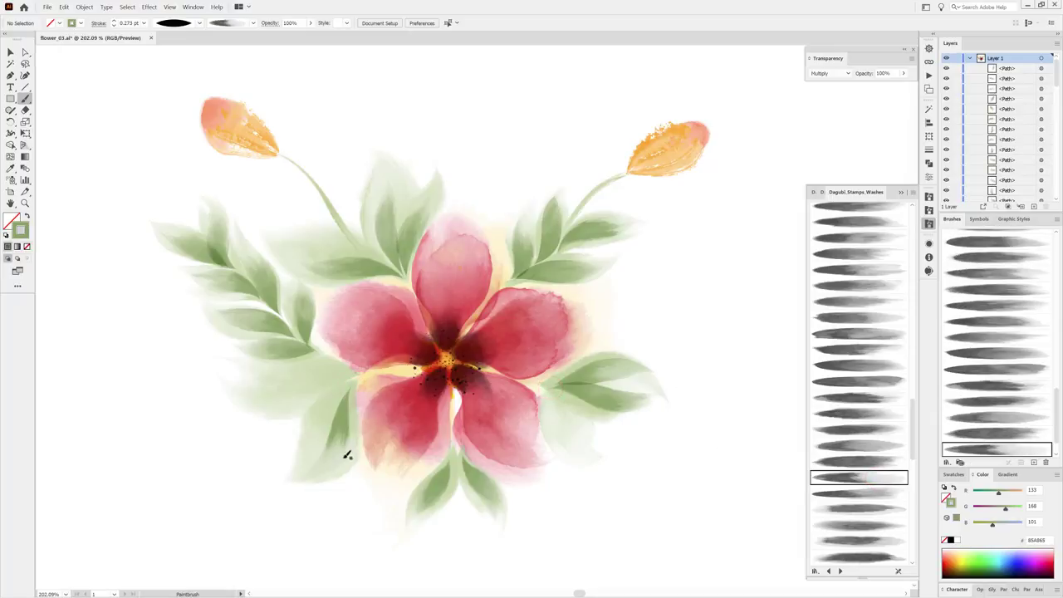
left_click(112, 18)
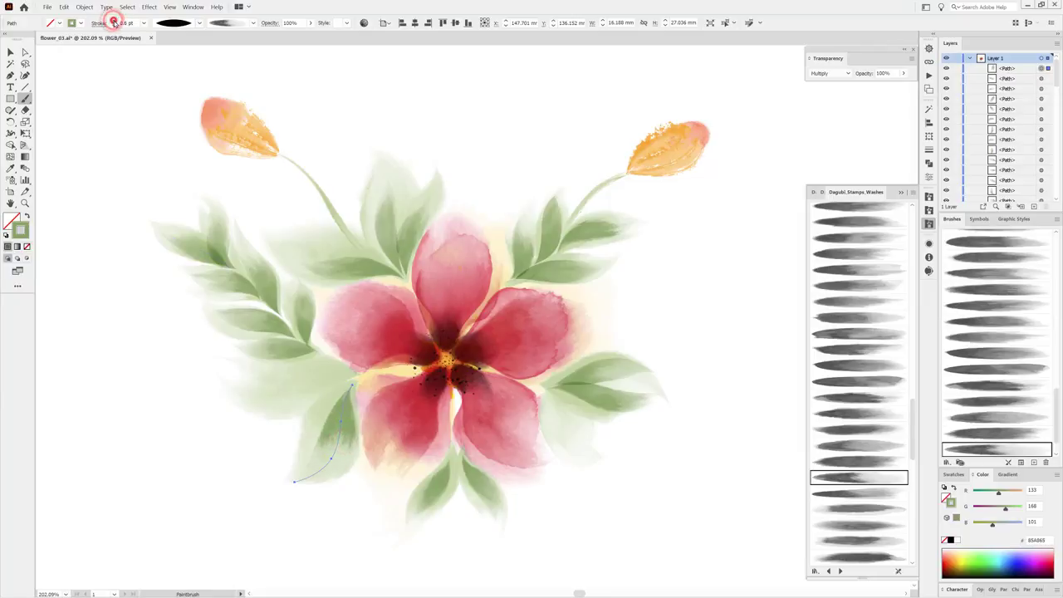
left_click(113, 18)
Paint a wash across the left leaves and a stroke beneath the left bud stem.
left_click(81, 369)
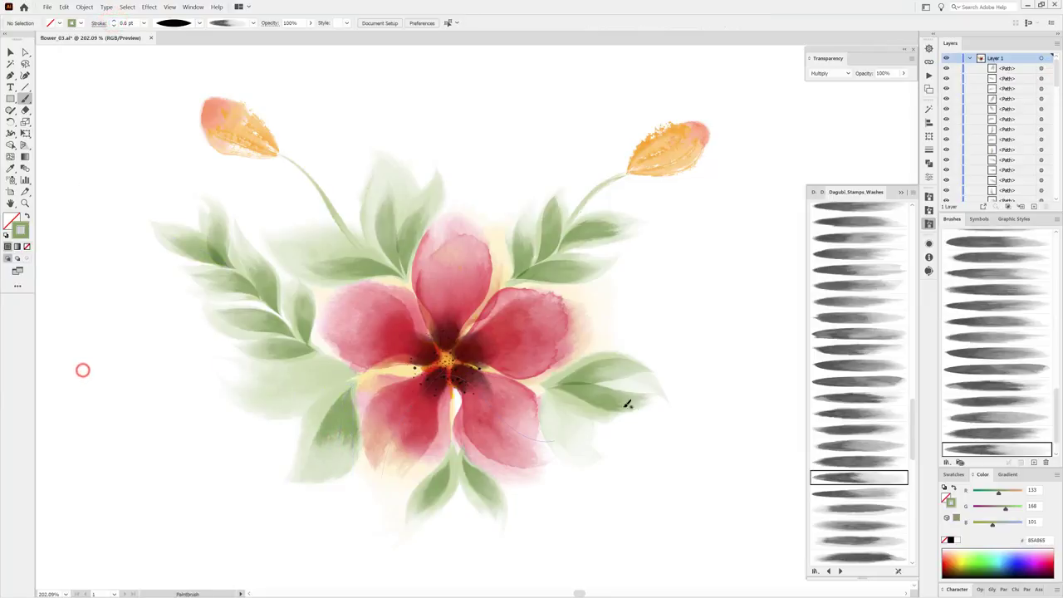
left_click(871, 497)
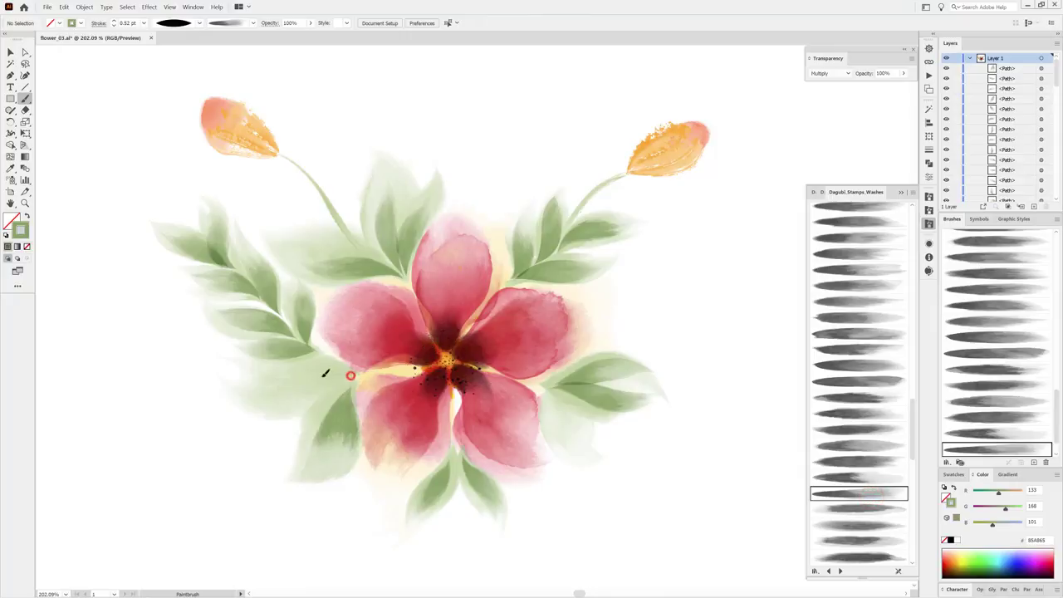
left_click_drag(325, 373, 224, 371)
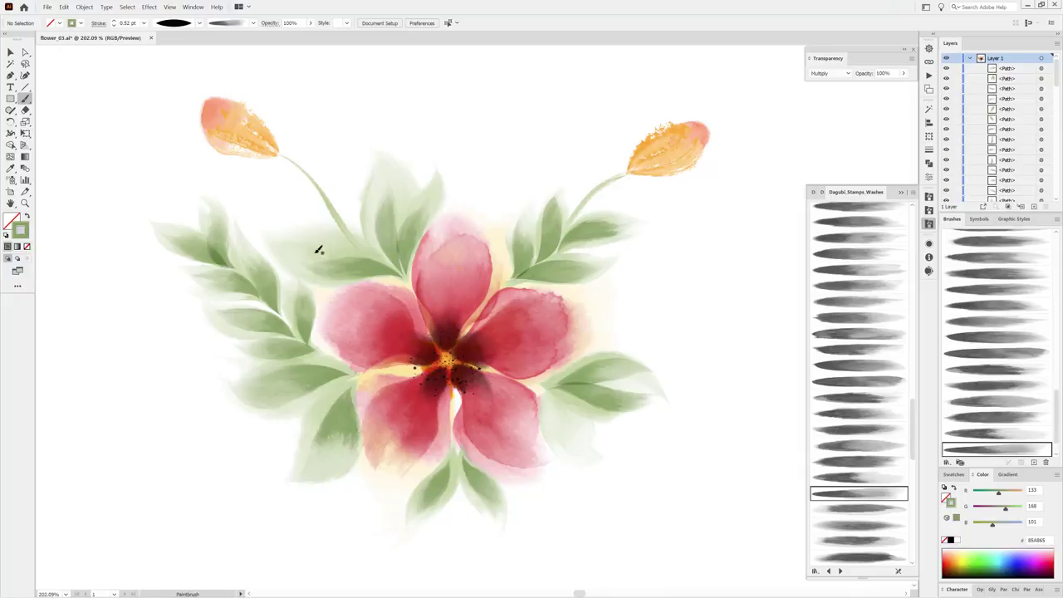
left_click_drag(260, 226, 325, 241)
Undo and restore the stroke beneath the left stem, then browse the wash brush library.
key("ctrl+z")
key("ctrl+shift+z")
left_click(304, 239, "ctrl")
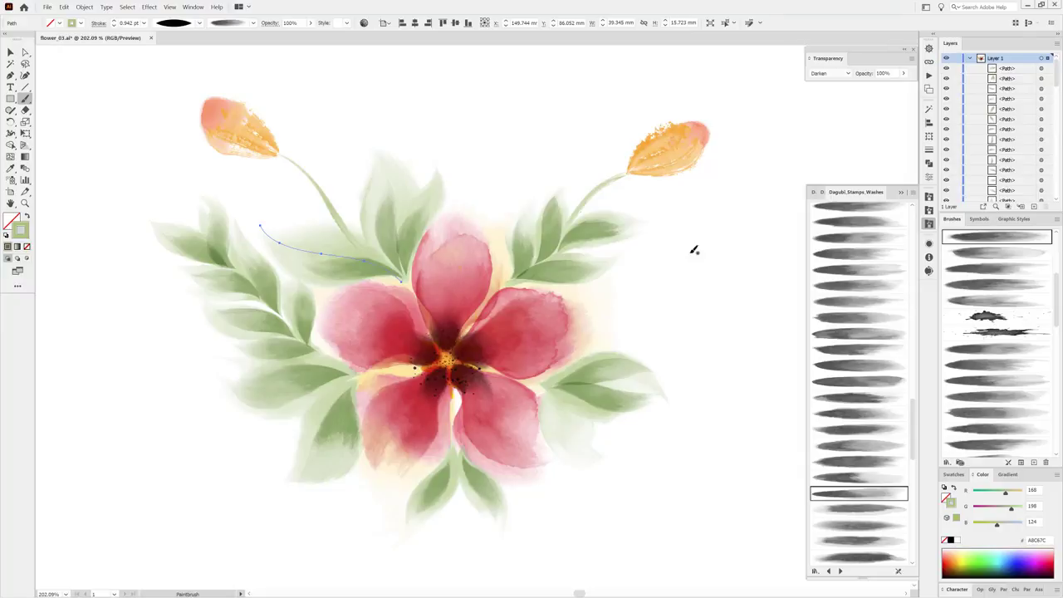
left_click(848, 137, "ctrl")
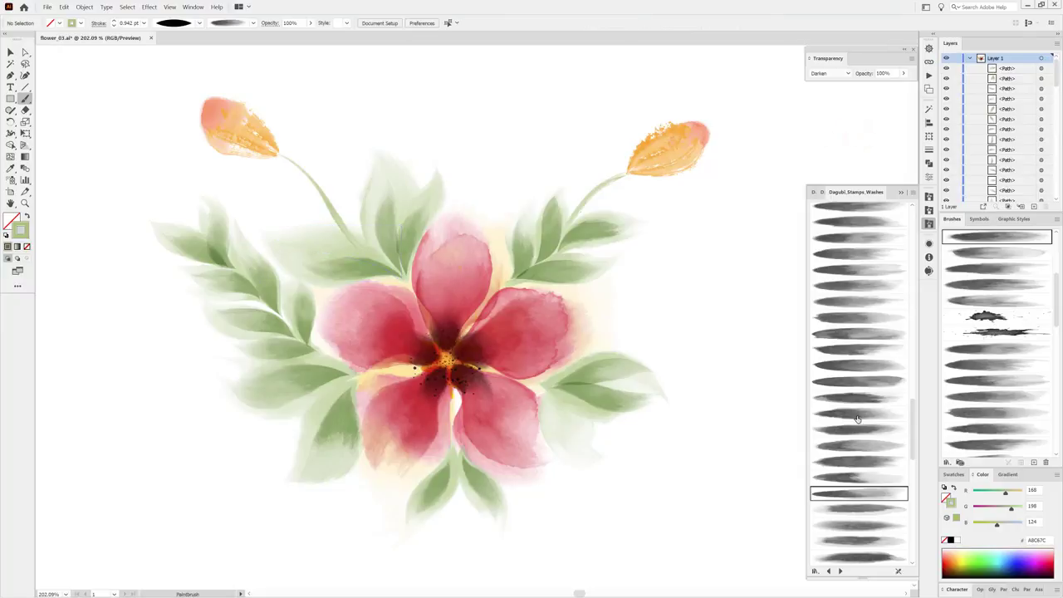
scroll(859, 373, "down", 1)
scroll(862, 423, "down", 3)
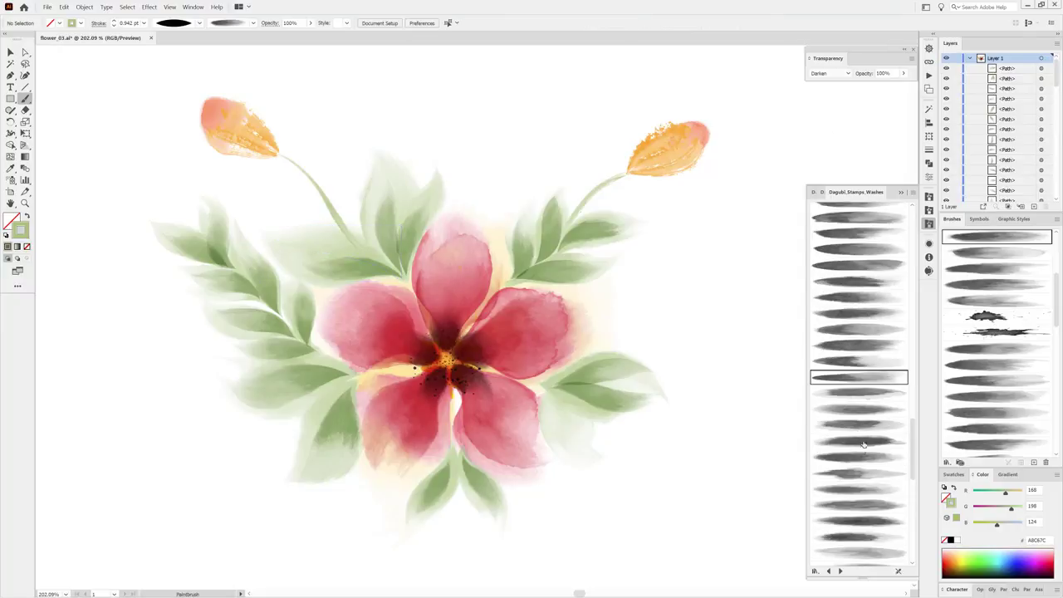
scroll(847, 345, "down", 3)
scroll(869, 299, "up", 3)
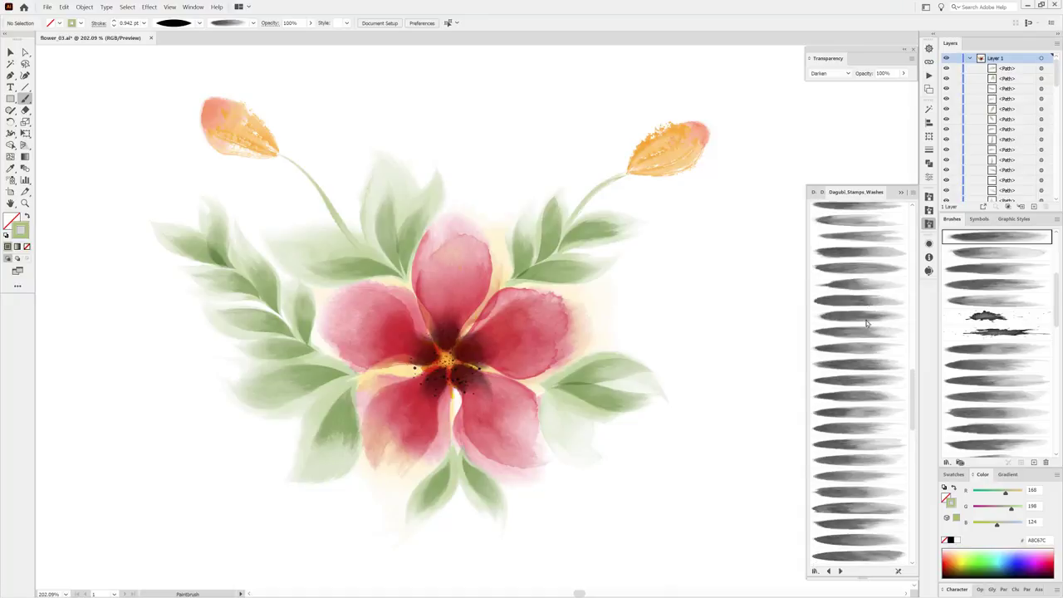
Paint leaf washes along both bud stems, nudging the right one and setting it to 0.7 pt.
left_click(866, 267)
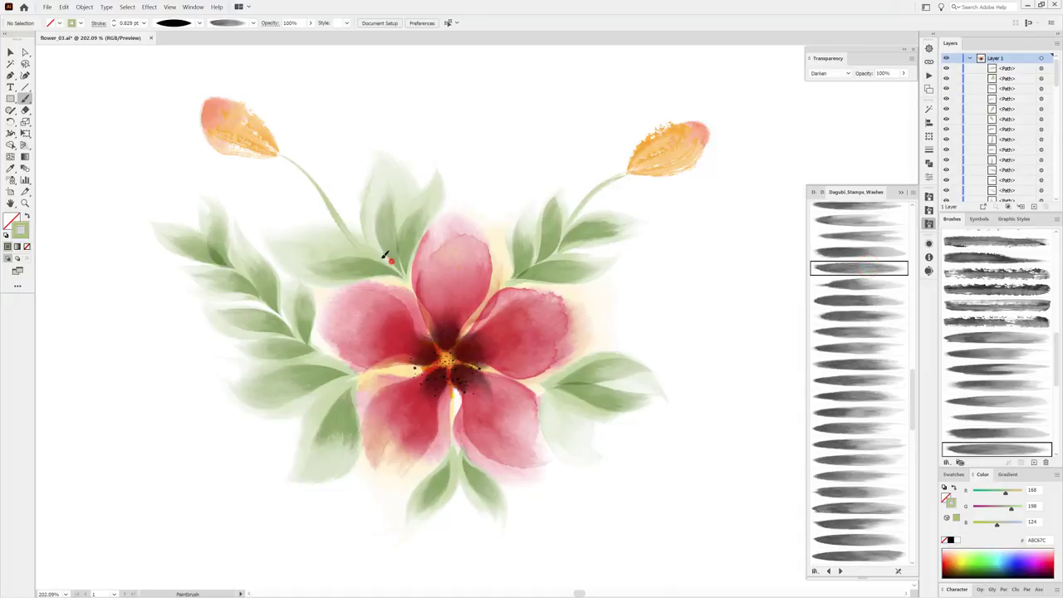
left_click_drag(318, 149, 315, 146)
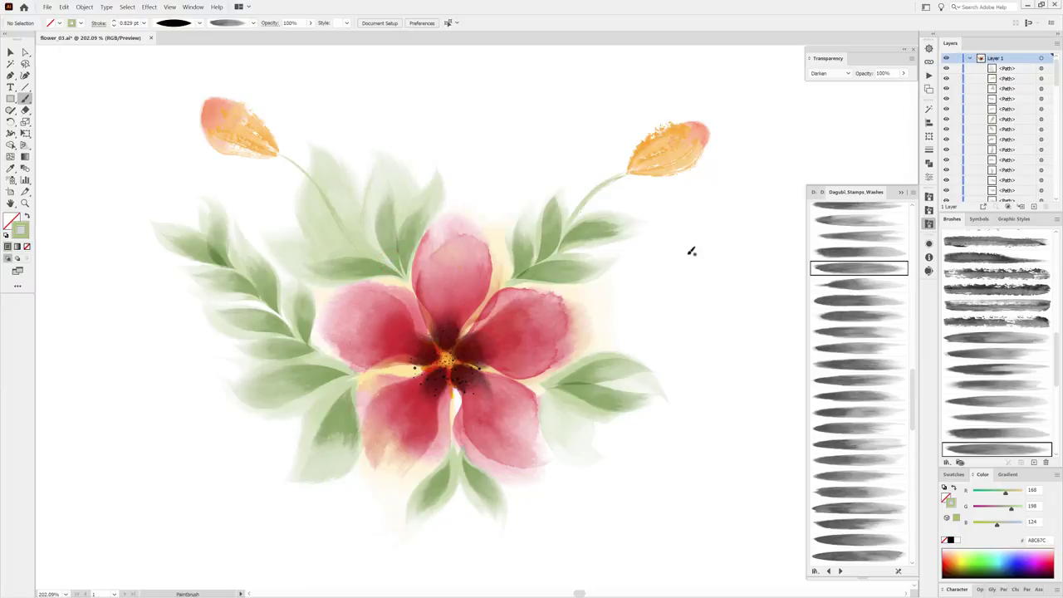
left_click(860, 287)
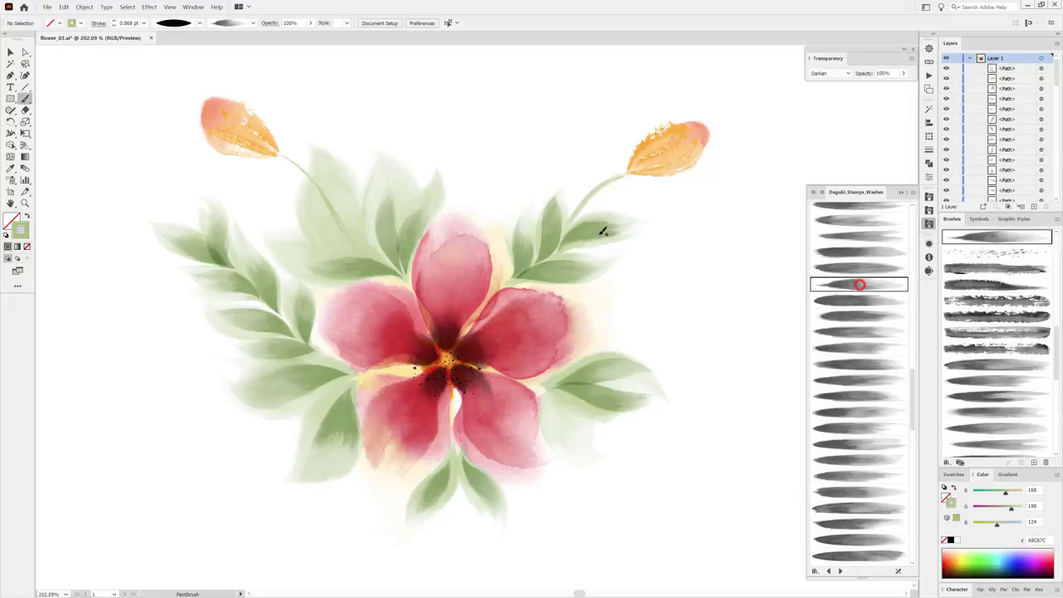
left_click_drag(548, 249, 596, 163)
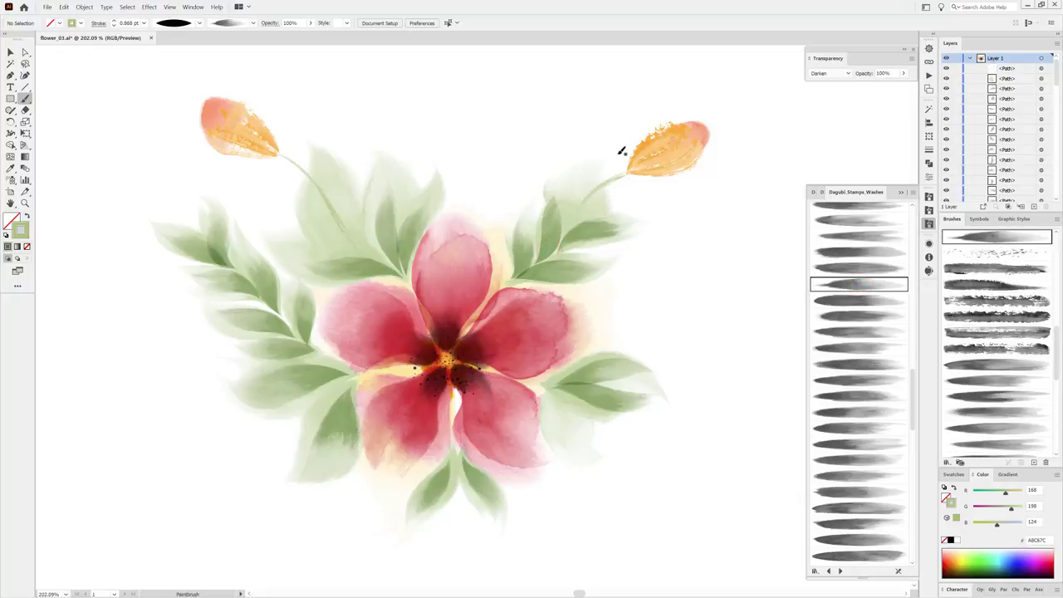
left_click_drag(603, 207, 603, 204)
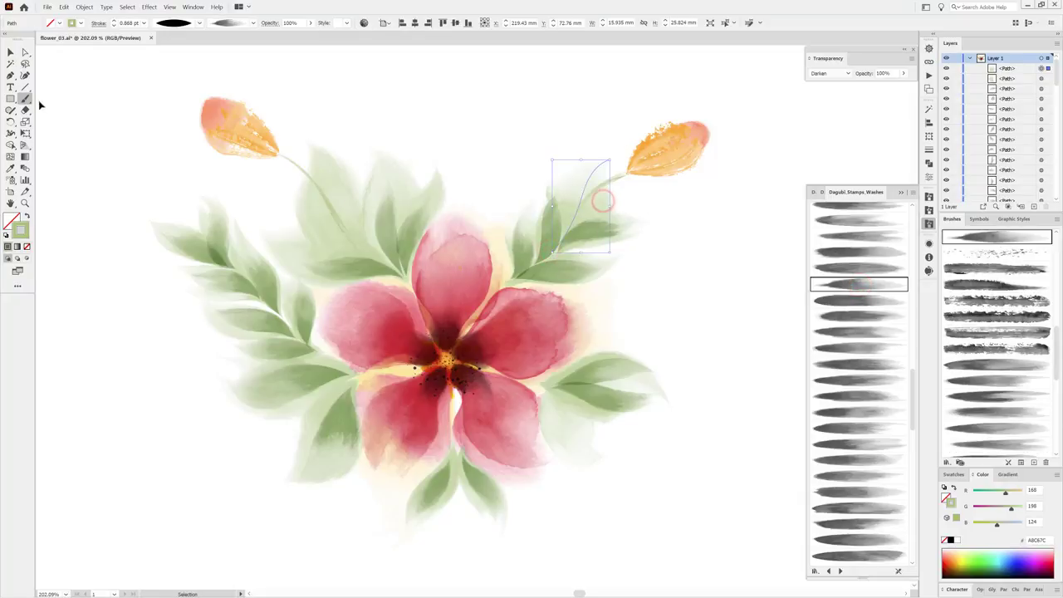
left_click(113, 24)
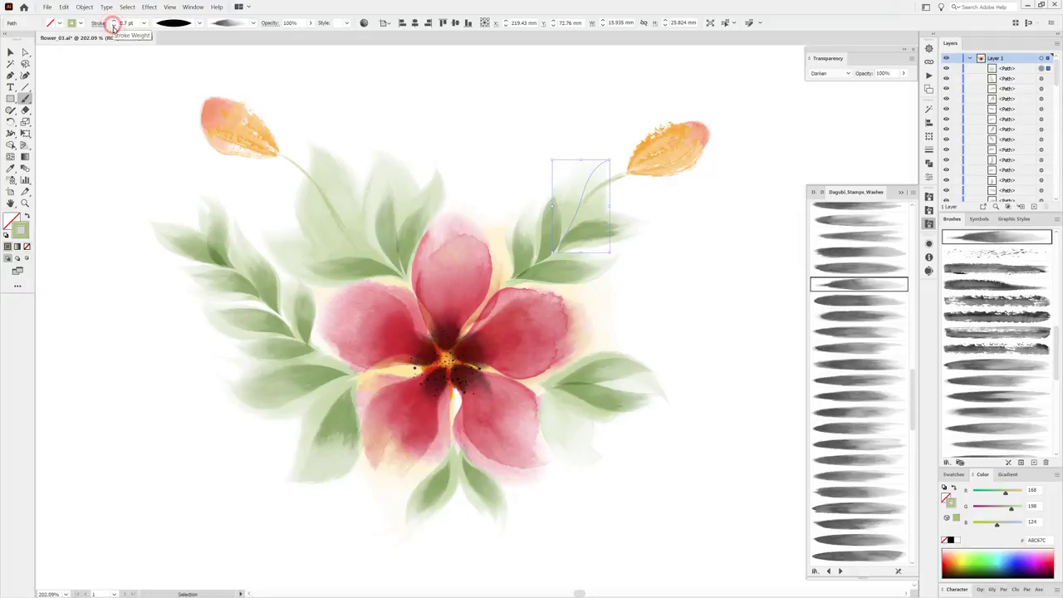
left_click(100, 111, "ctrl")
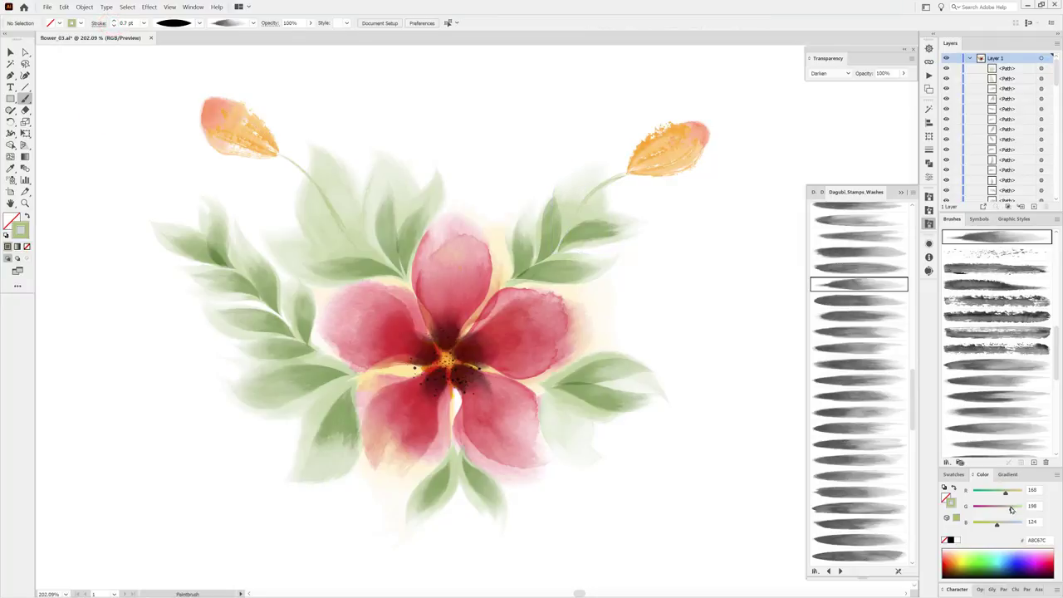
Darken the green paint colour and set up a wash brush at about 0.4 pt.
left_click_drag(1012, 510, 1002, 508)
mouse_move(995, 492)
left_mouse_down()
mouse_move(988, 523)
mouse_move(996, 508)
left_mouse_up()
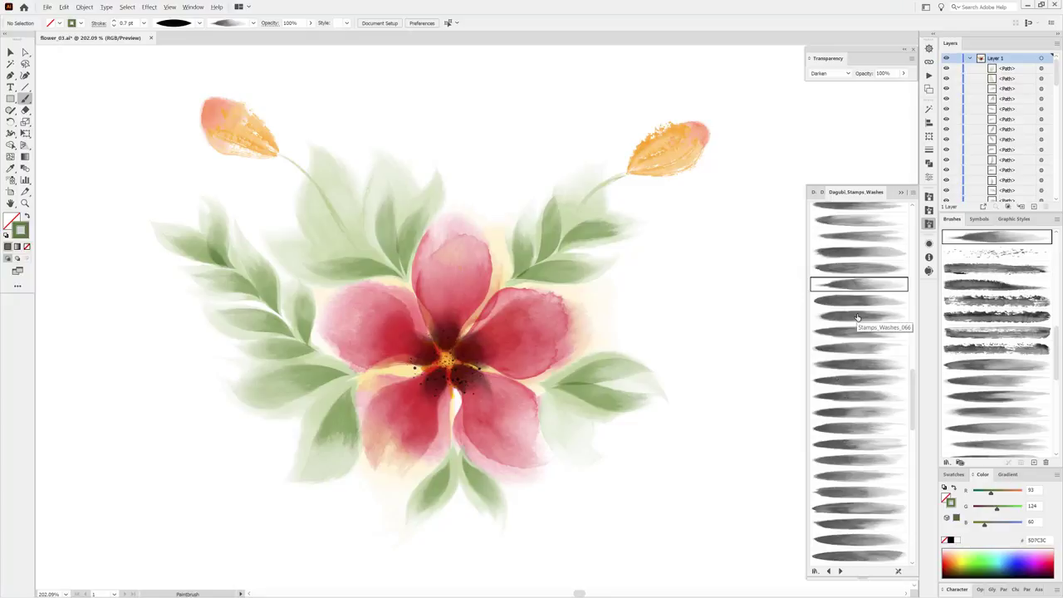
left_click(856, 316)
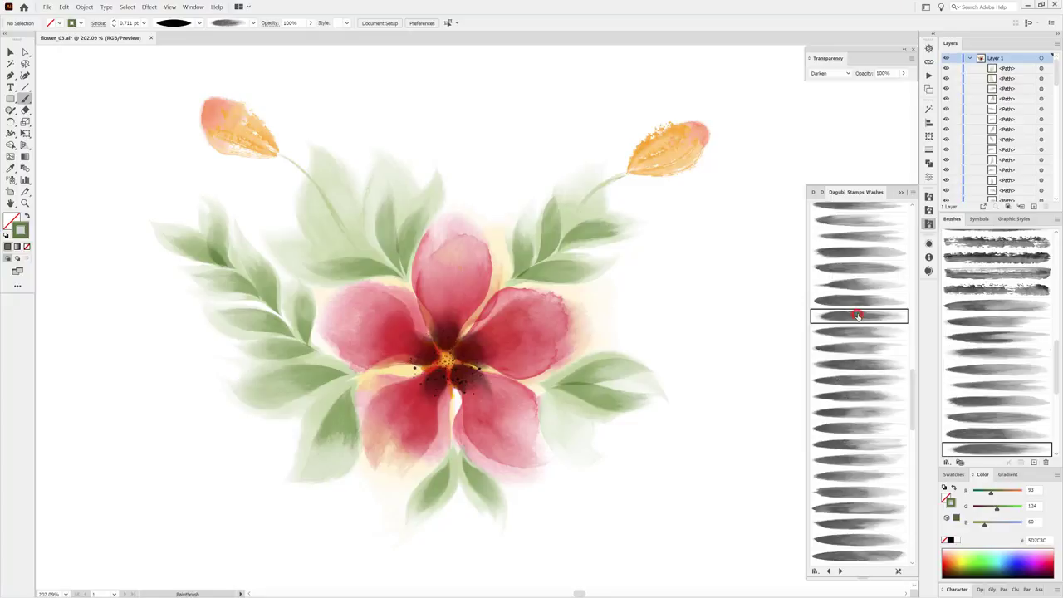
left_click(114, 26)
Paint two green sepals on the right bud and set both to 0.25 pt.
left_click_drag(625, 176, 623, 123)
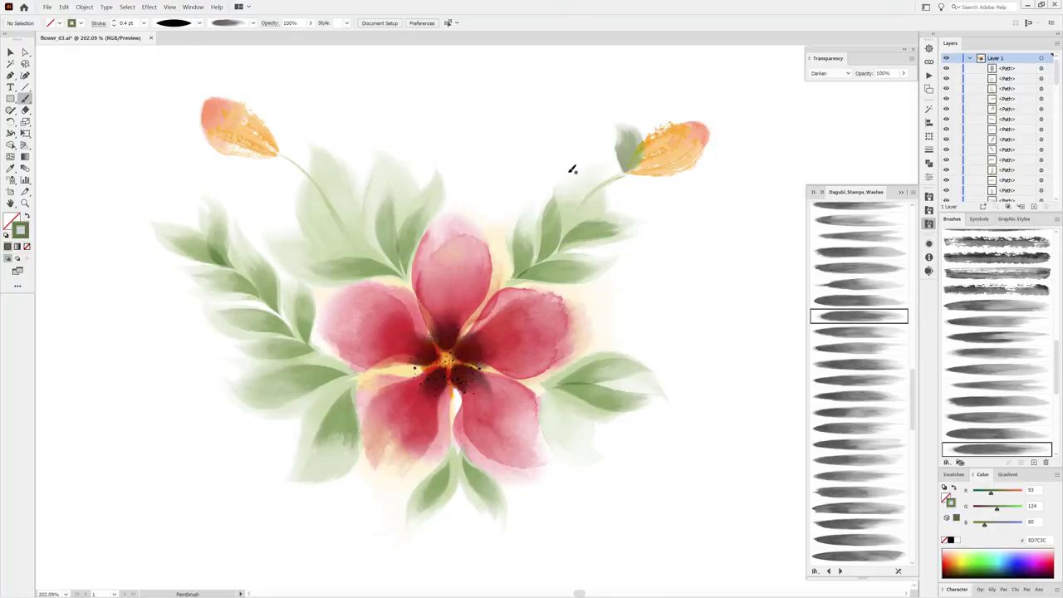
left_click(876, 286)
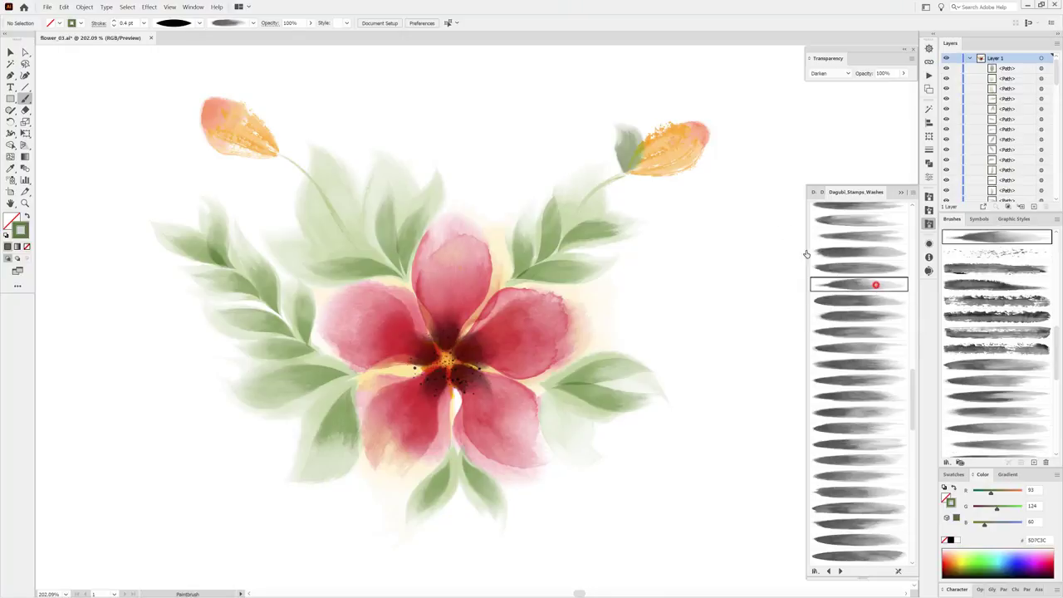
left_click_drag(636, 174, 679, 189)
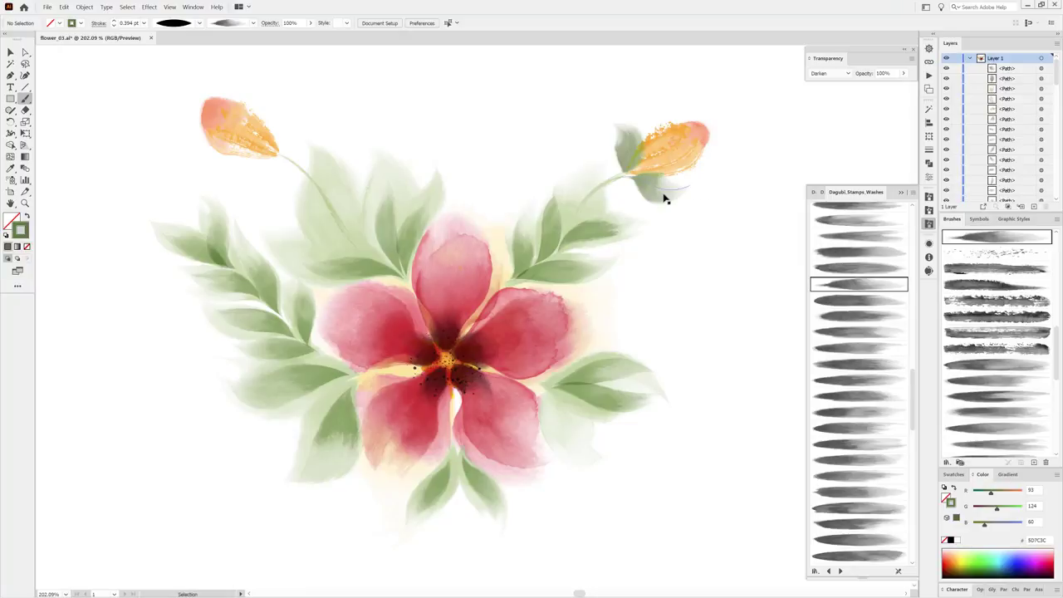
left_click(659, 193, "ctrl")
left_click(639, 134, "ctrl+shift")
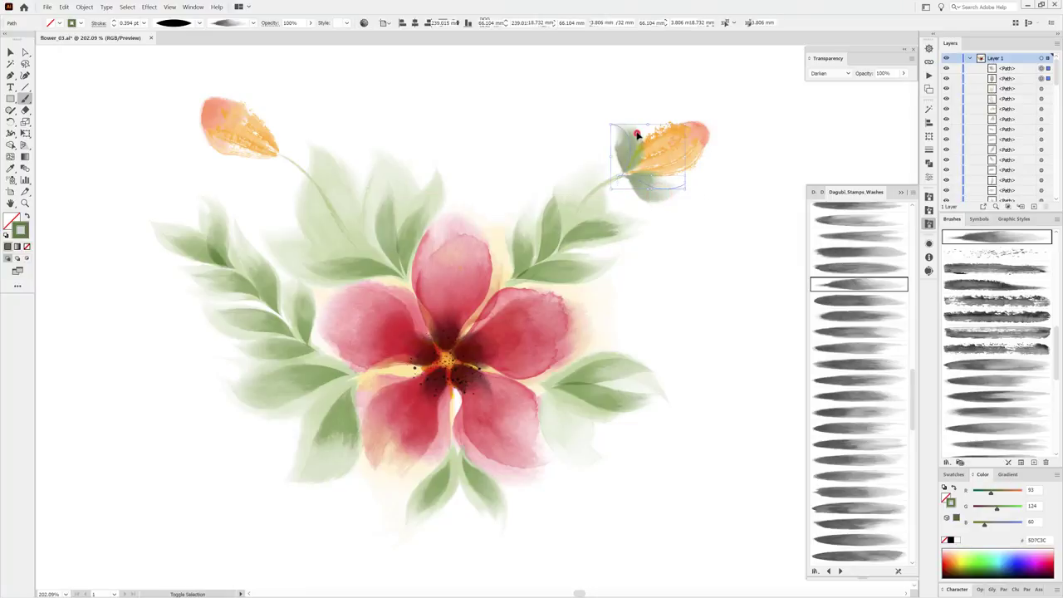
left_click(144, 25)
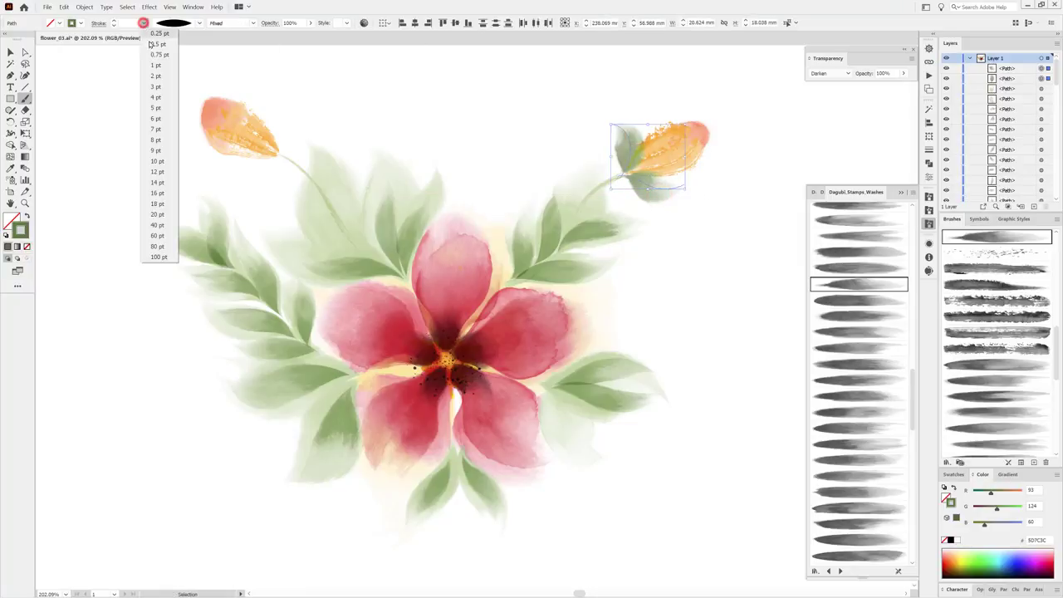
left_click(158, 37)
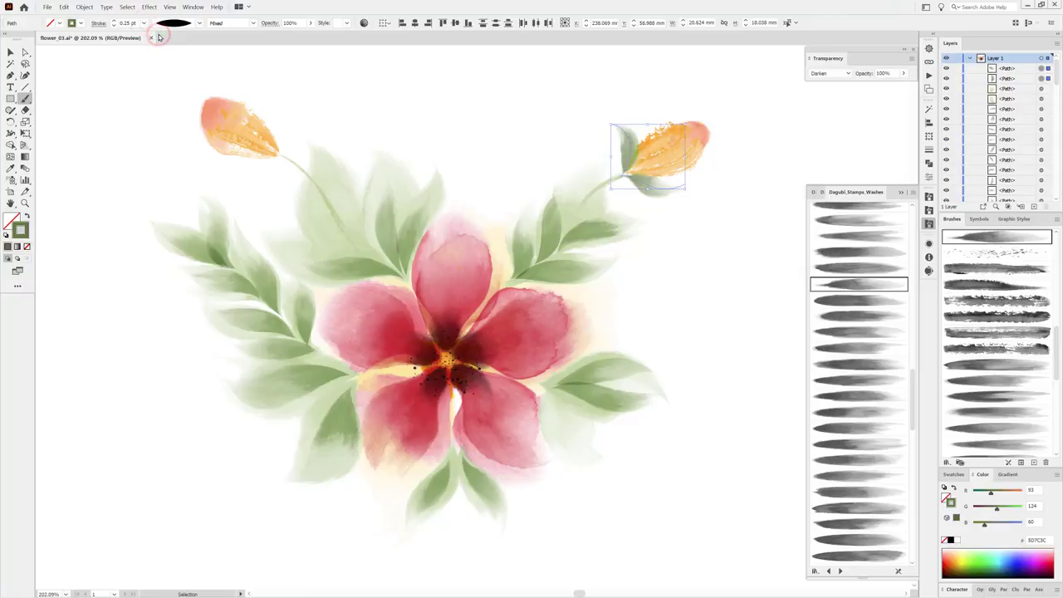
left_click(864, 129)
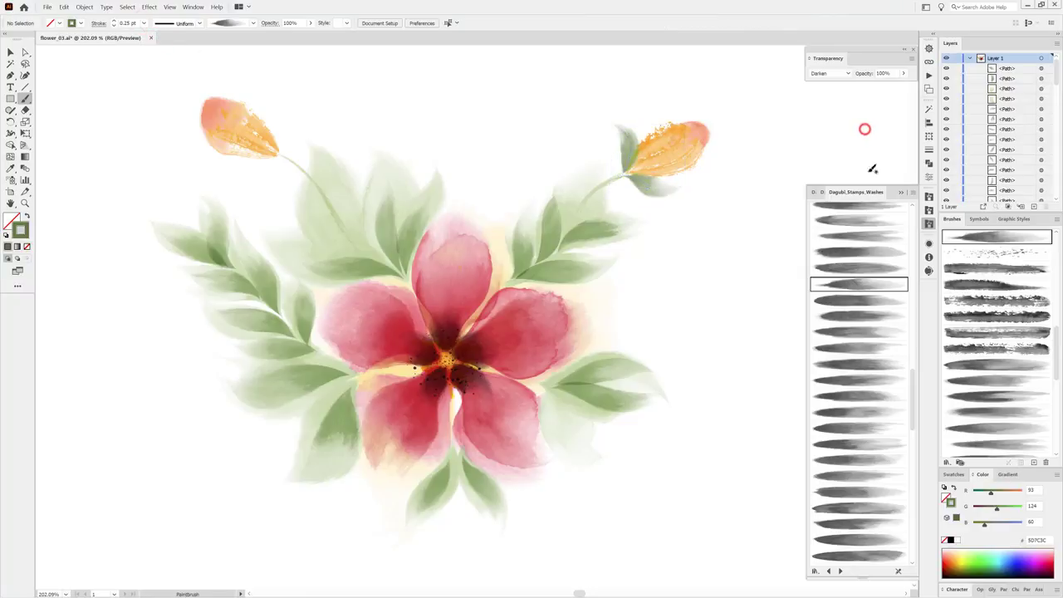
Delete the stray green wash at the right bud's base, check the bud path, and repaint it.
left_click(864, 300)
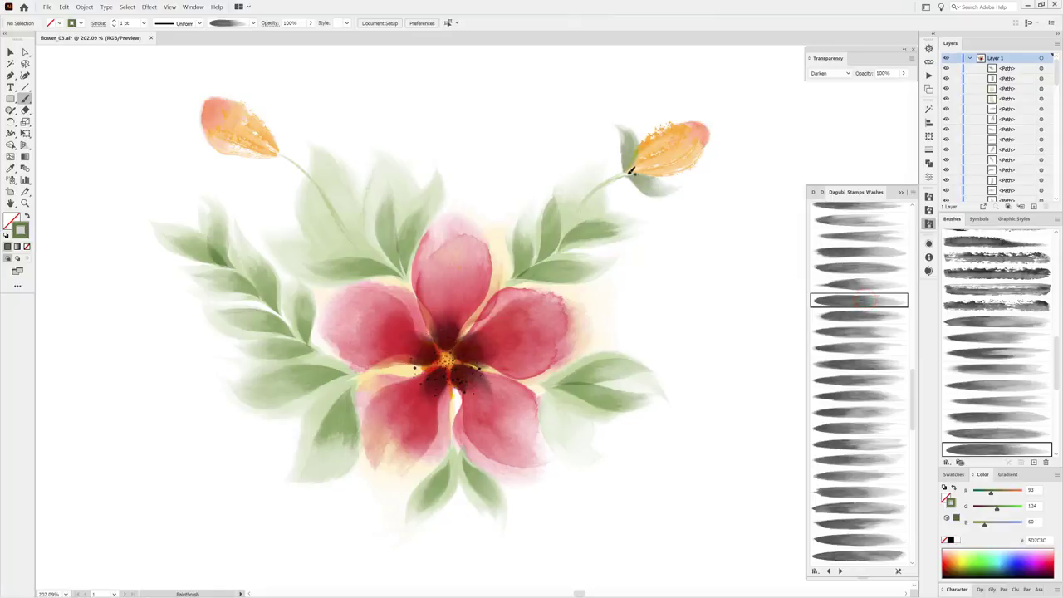
left_click_drag(628, 171, 677, 149)
left_click(660, 177)
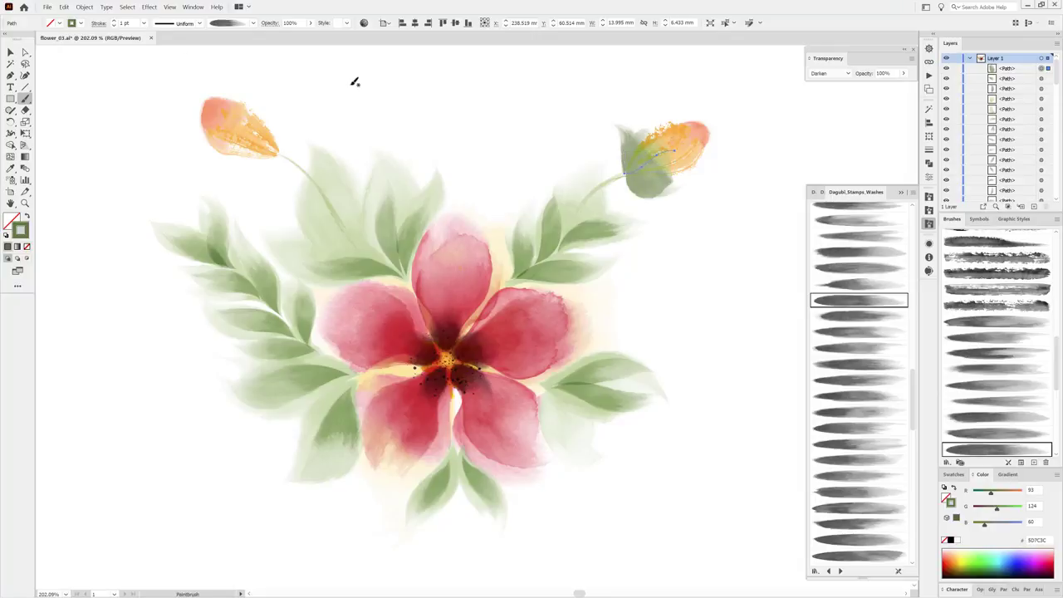
key("Delete")
key("v")
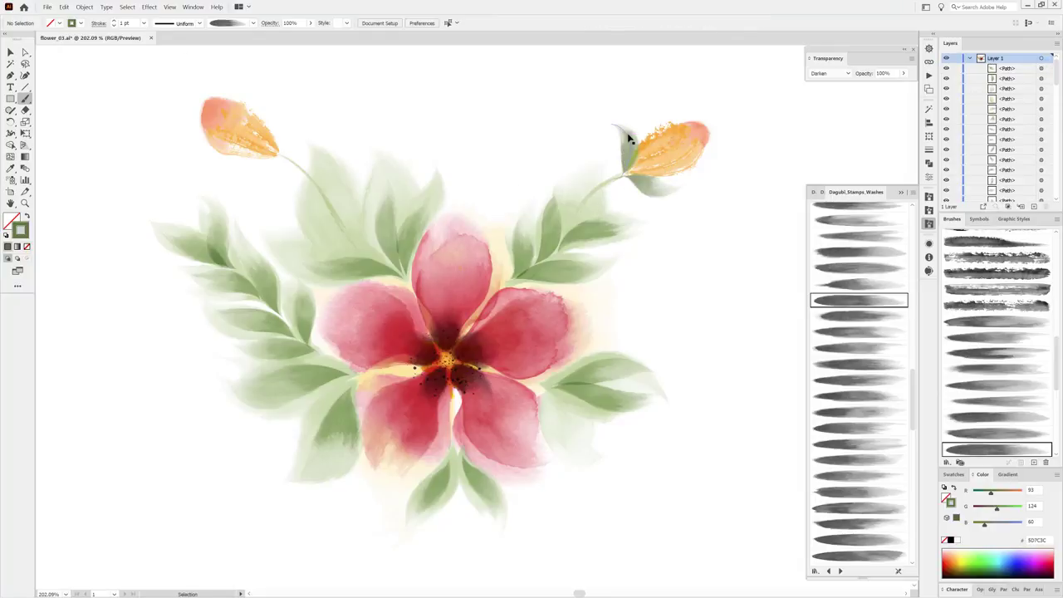
left_click(631, 136)
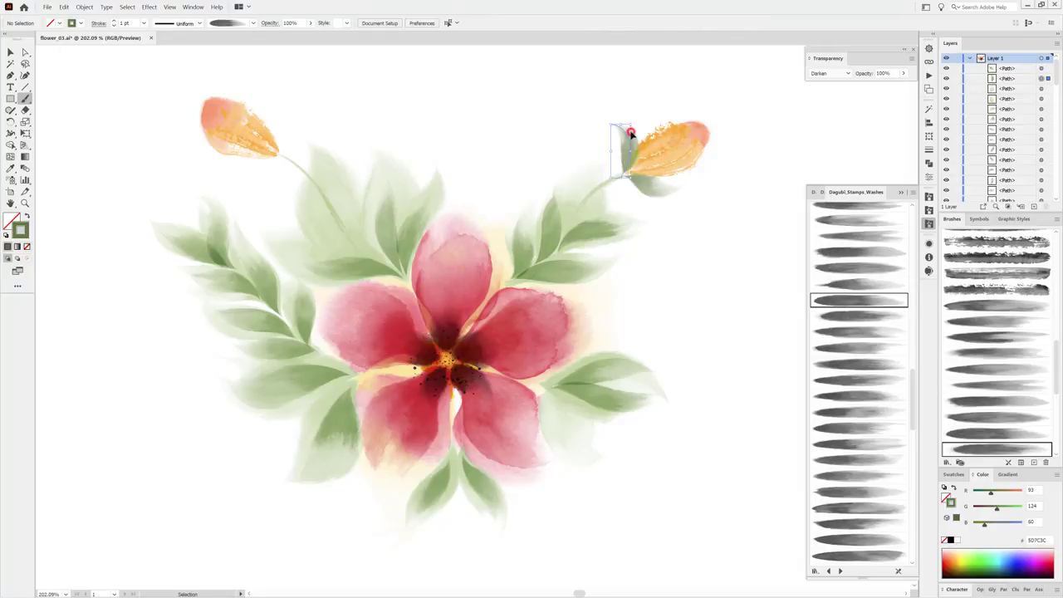
left_click(757, 79)
key("b")
left_click(852, 333)
left_click_drag(627, 173, 664, 149)
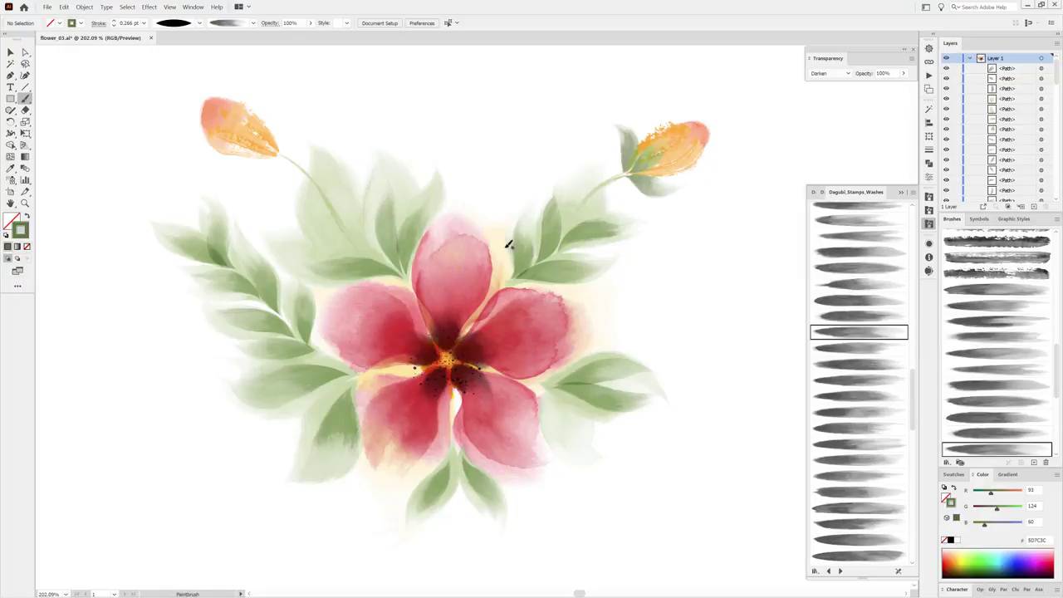
Paint three green sepals at the left bud's base, then darken the green to R 48, G 74, B 22.
left_click(856, 349)
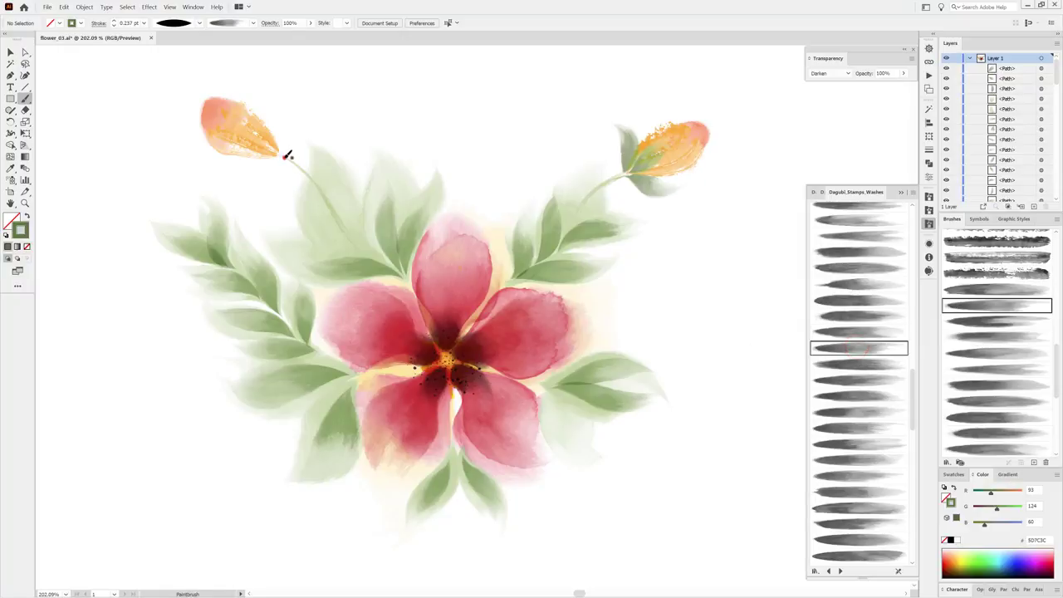
left_click_drag(286, 156, 281, 94)
left_click(854, 429)
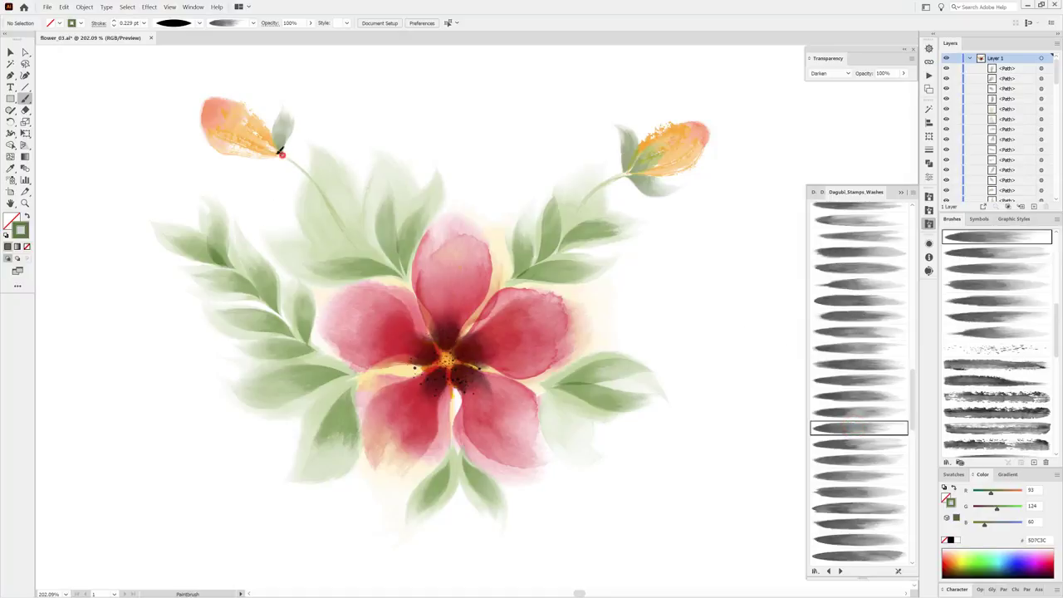
left_click_drag(281, 155, 240, 170)
left_click(851, 493)
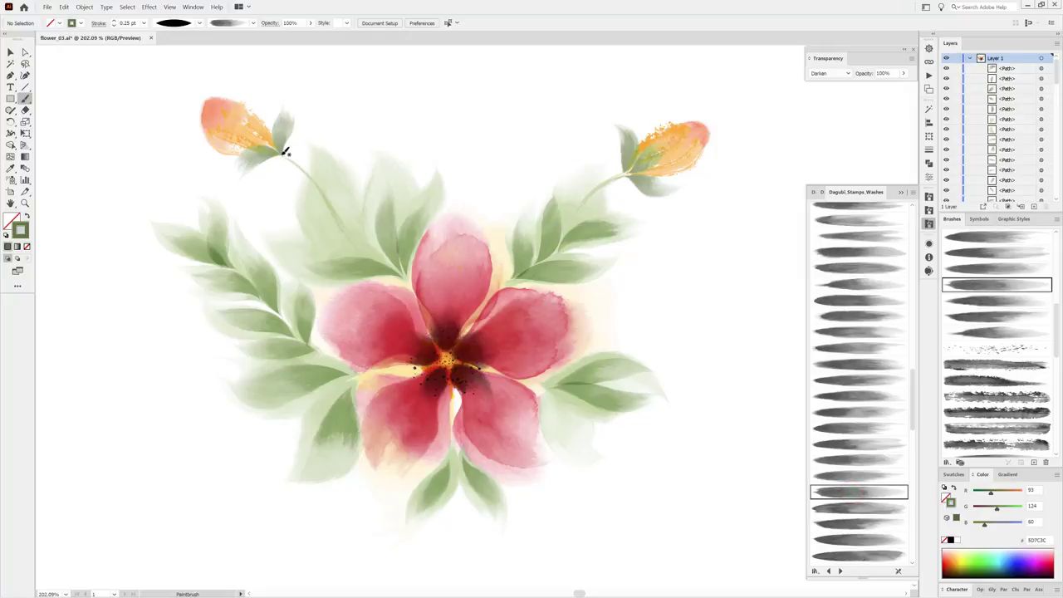
mouse_move(281, 154)
left_mouse_down()
mouse_move(260, 119)
mouse_move(227, 113)
left_mouse_up()
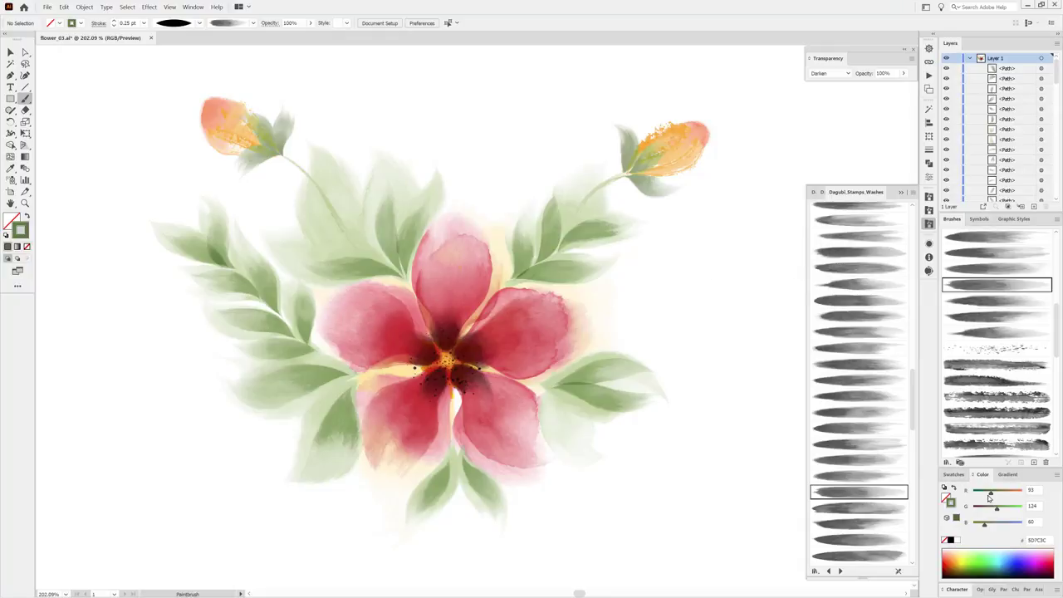
mouse_move(997, 510)
left_mouse_down()
mouse_move(985, 506)
mouse_move(977, 522)
left_mouse_up()
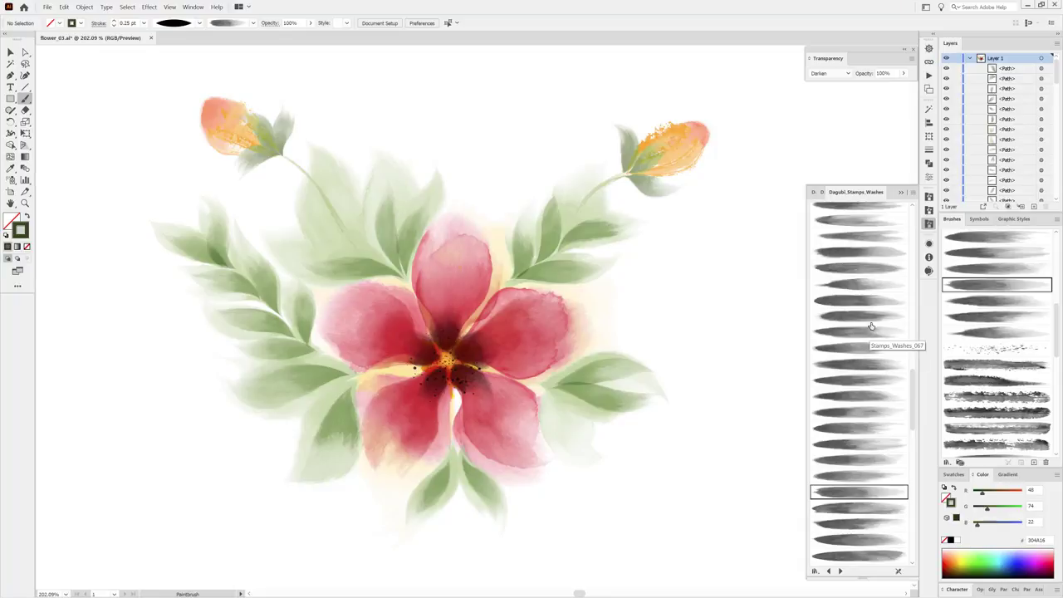
Pick a Stamps_Washes brush with Multiply blending and darken the right and lower leaves.
left_click(867, 381)
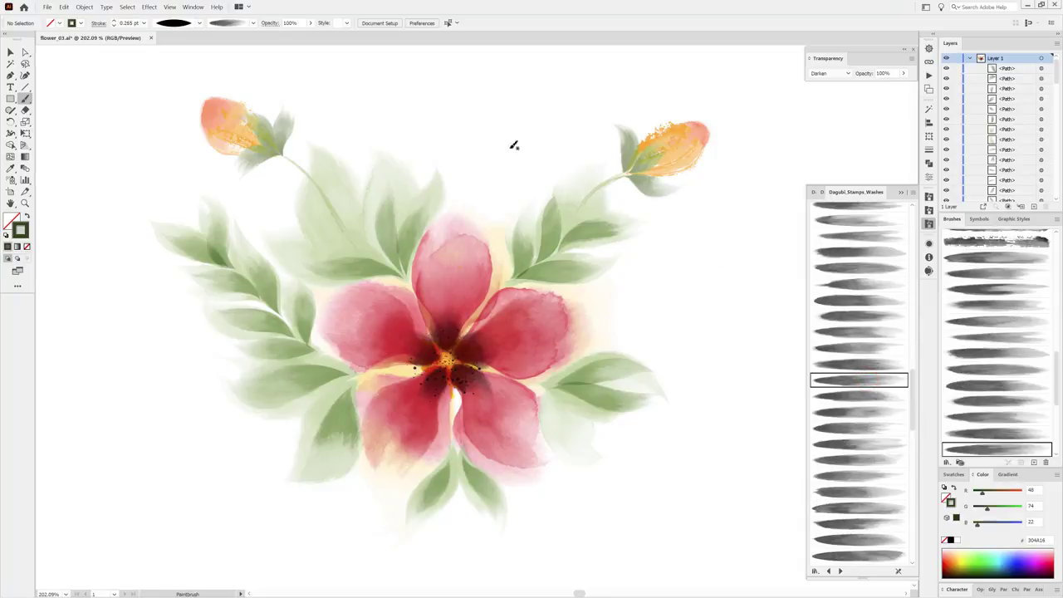
left_click(833, 75)
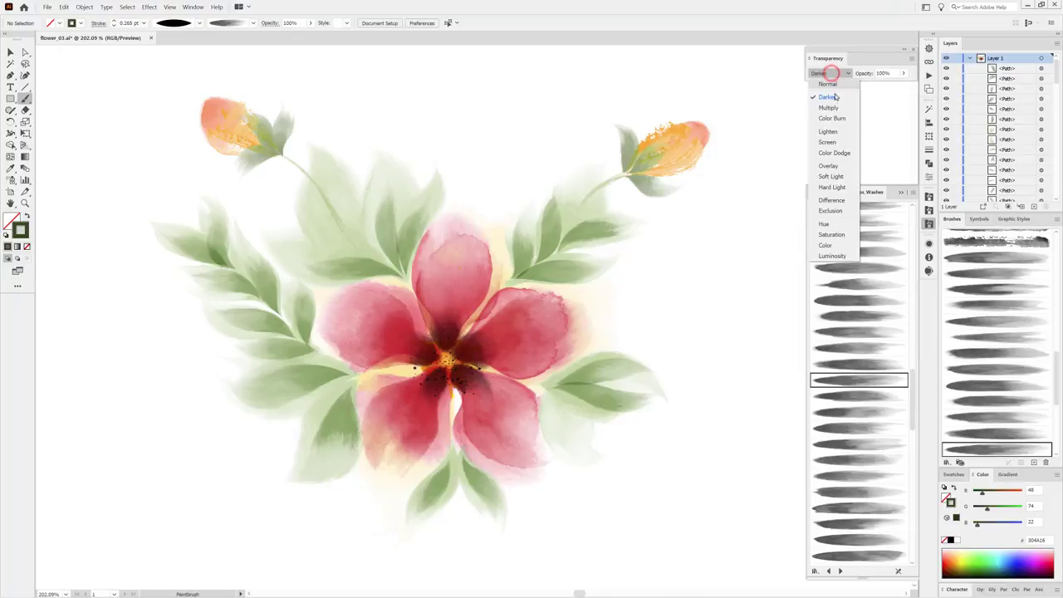
left_click(835, 105)
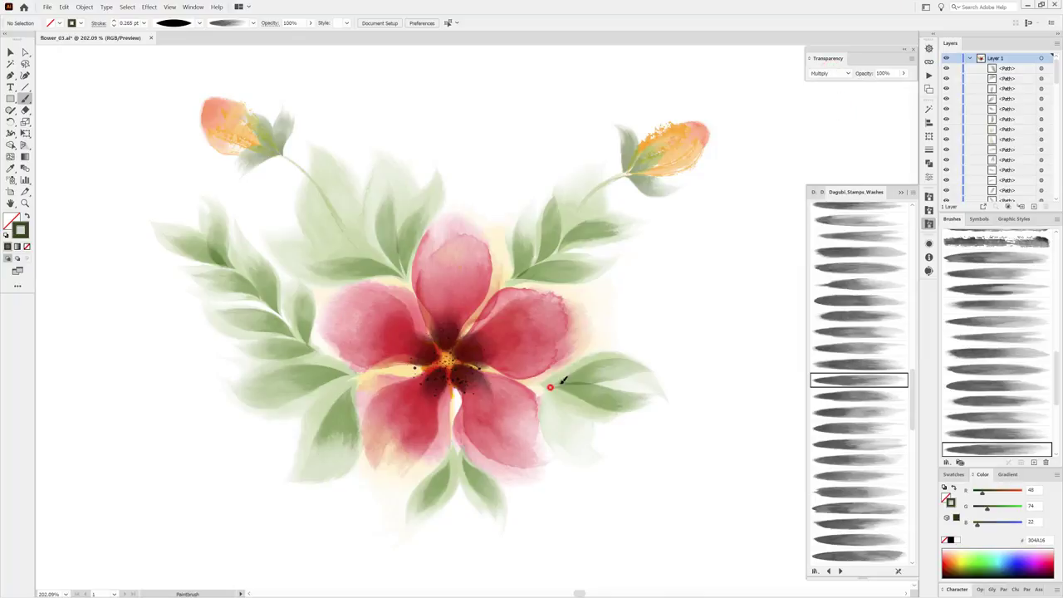
mouse_move(550, 385)
left_mouse_down()
mouse_move(624, 364)
mouse_move(626, 398)
left_mouse_up()
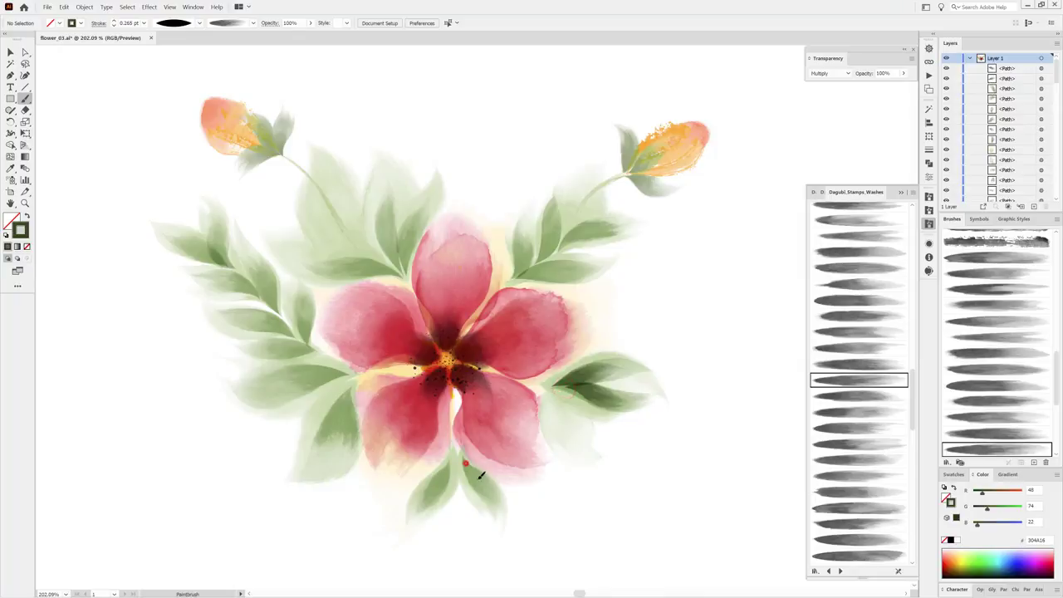
left_click_drag(465, 462, 499, 502)
Shade the lower-left, upper-right, and upper-left spray leaves with dark green wash strokes.
left_click_drag(451, 463, 415, 519)
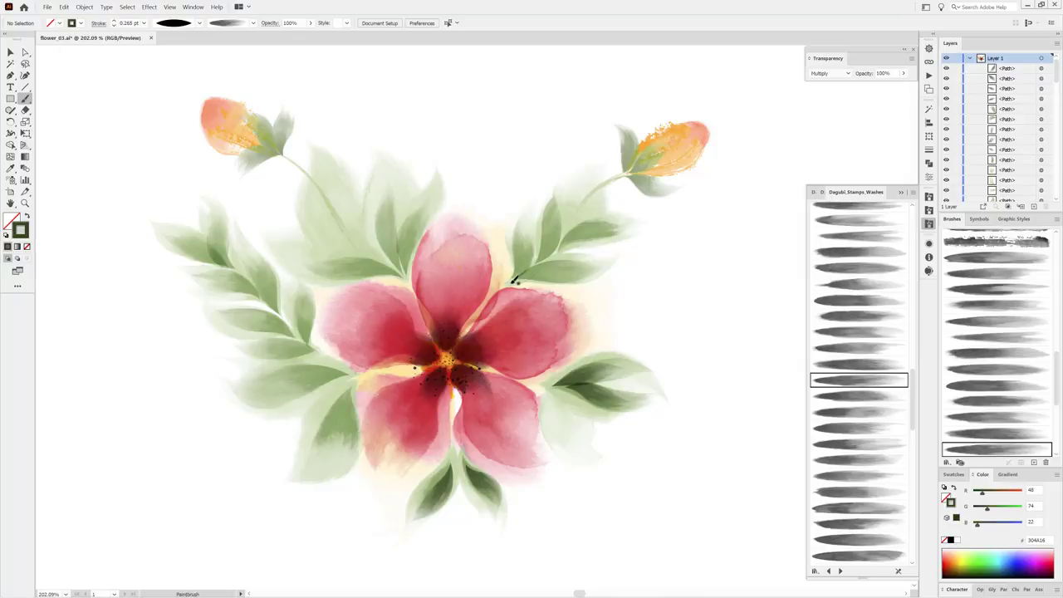
mouse_move(531, 226)
left_mouse_down()
mouse_move(515, 281)
mouse_move(598, 264)
left_mouse_up()
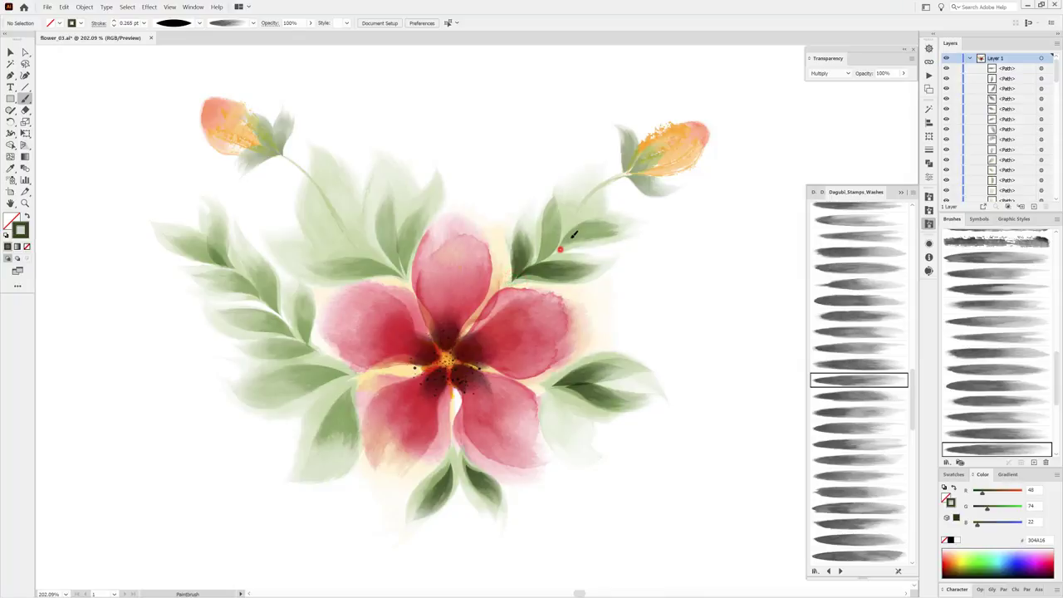
mouse_move(602, 225)
left_mouse_down()
mouse_move(557, 250)
mouse_move(562, 191)
left_mouse_up()
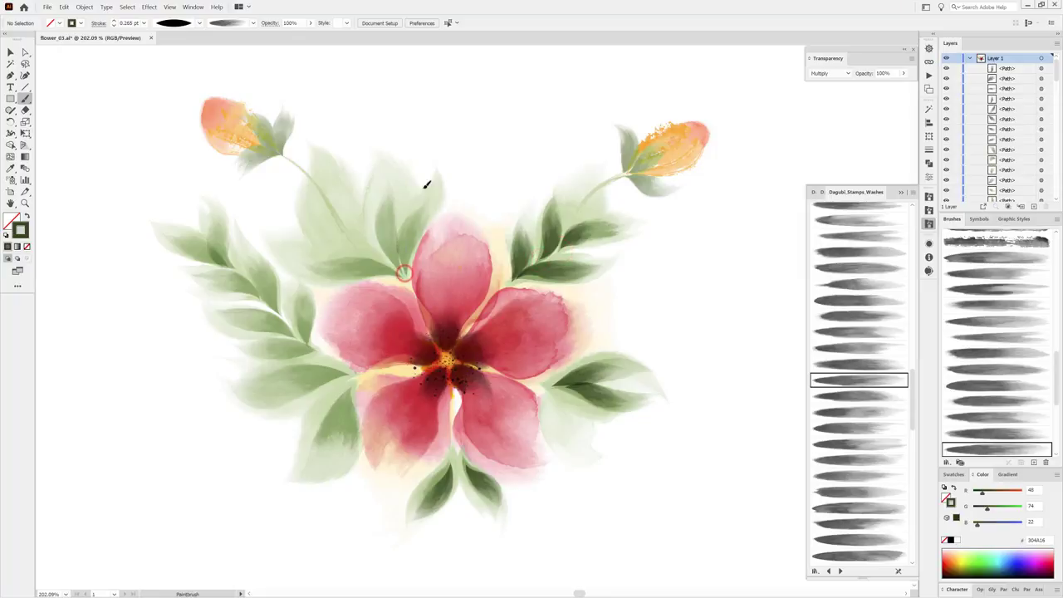
left_click_drag(423, 199, 408, 286)
mouse_move(396, 197)
left_mouse_down()
mouse_move(407, 286)
mouse_move(325, 264)
left_mouse_up()
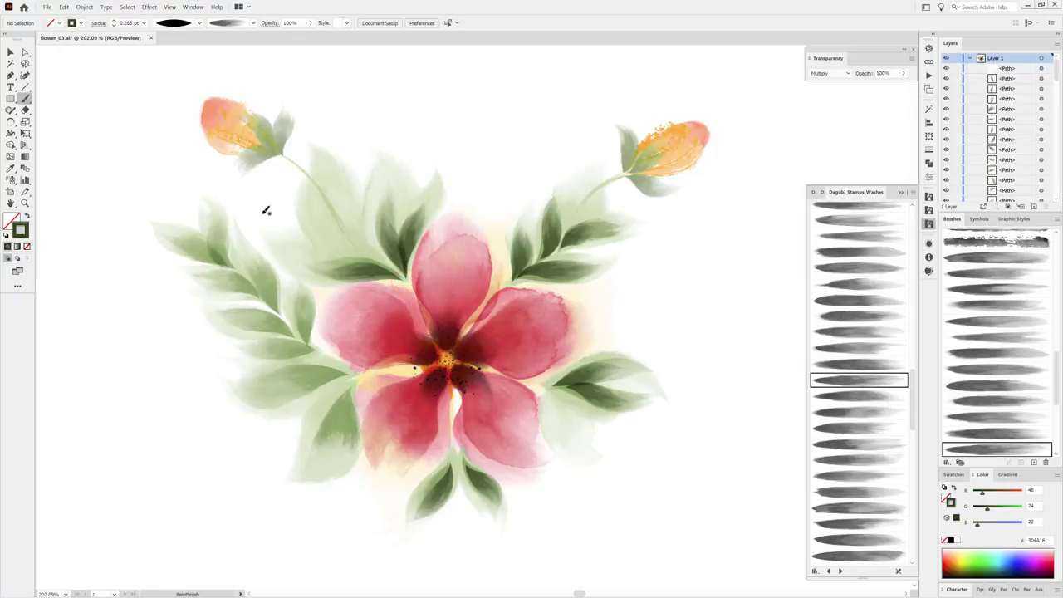
left_click_drag(396, 262, 328, 229)
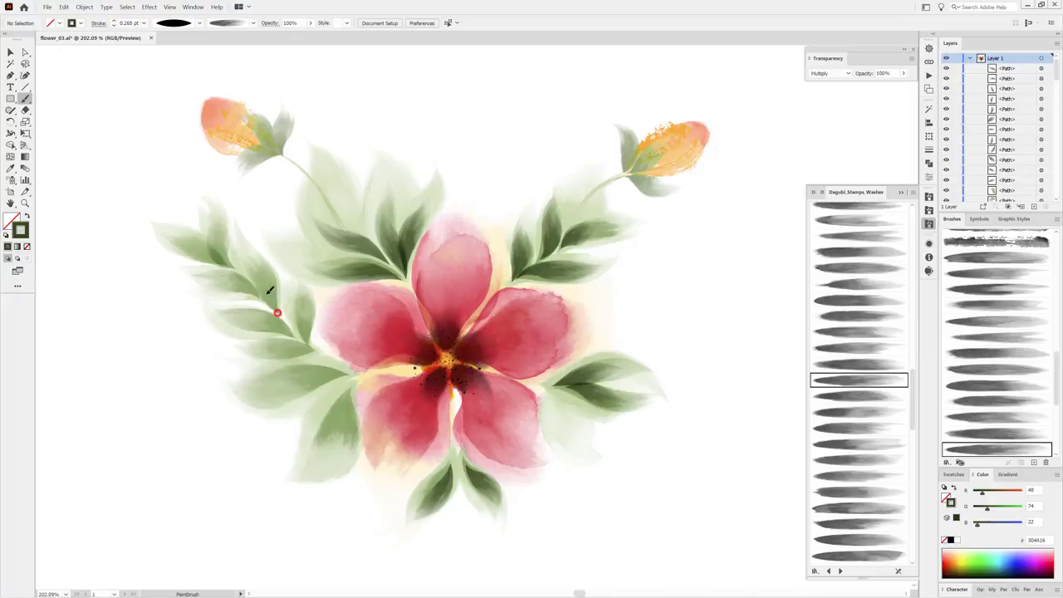
mouse_move(256, 264)
left_mouse_down()
mouse_move(267, 306)
mouse_move(205, 254)
mouse_move(219, 202)
left_mouse_up()
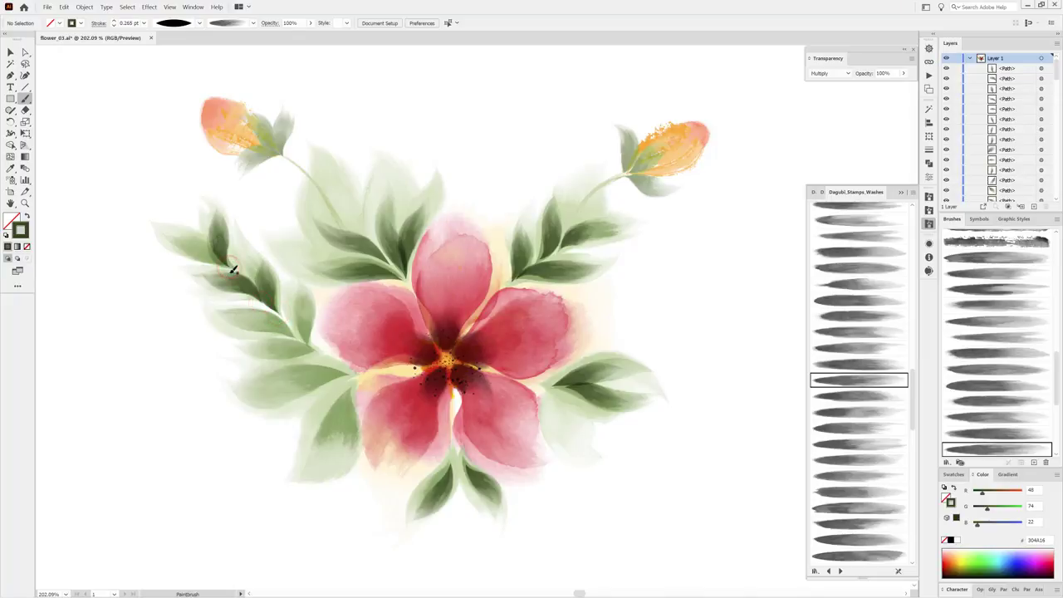
Deepen the left leaves near the flower and the lower-left leaf with dark green.
left_click_drag(228, 265, 176, 232)
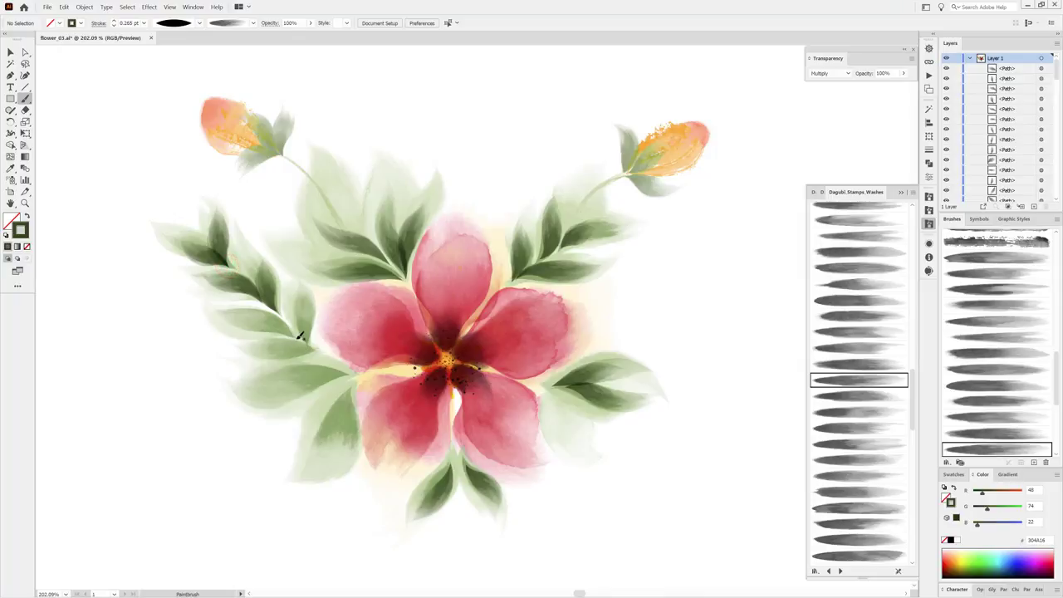
left_click_drag(295, 337, 226, 304)
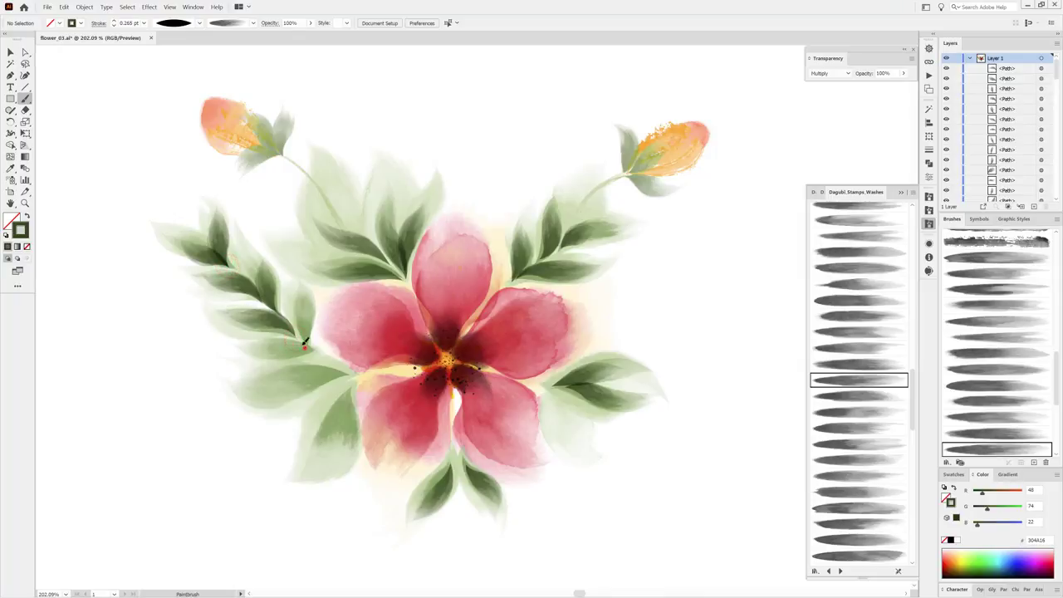
left_click_drag(291, 289, 318, 355)
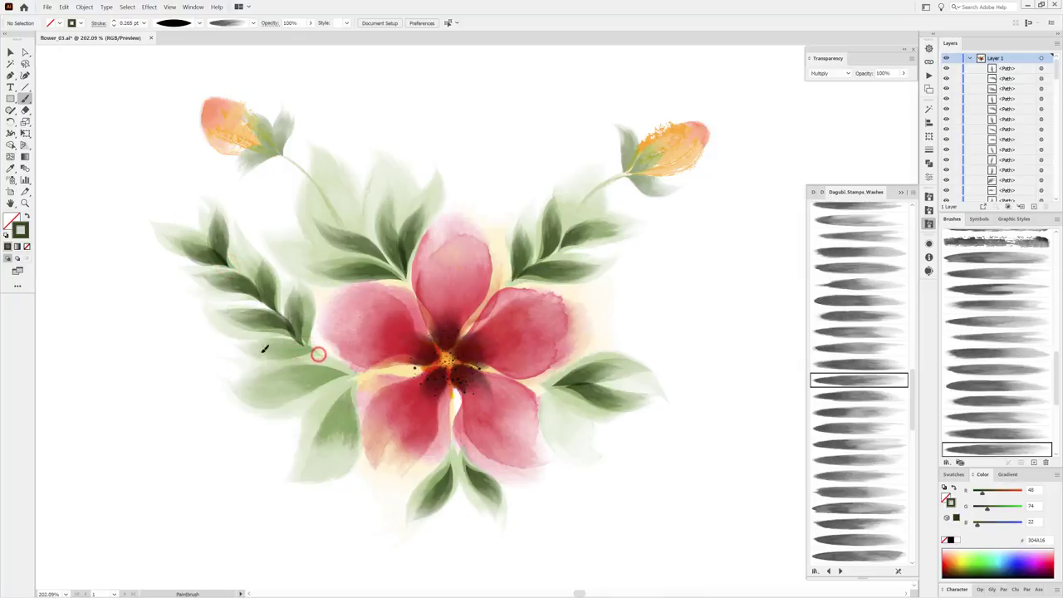
mouse_move(216, 339)
left_mouse_down()
mouse_move(329, 357)
mouse_move(213, 371)
left_mouse_up()
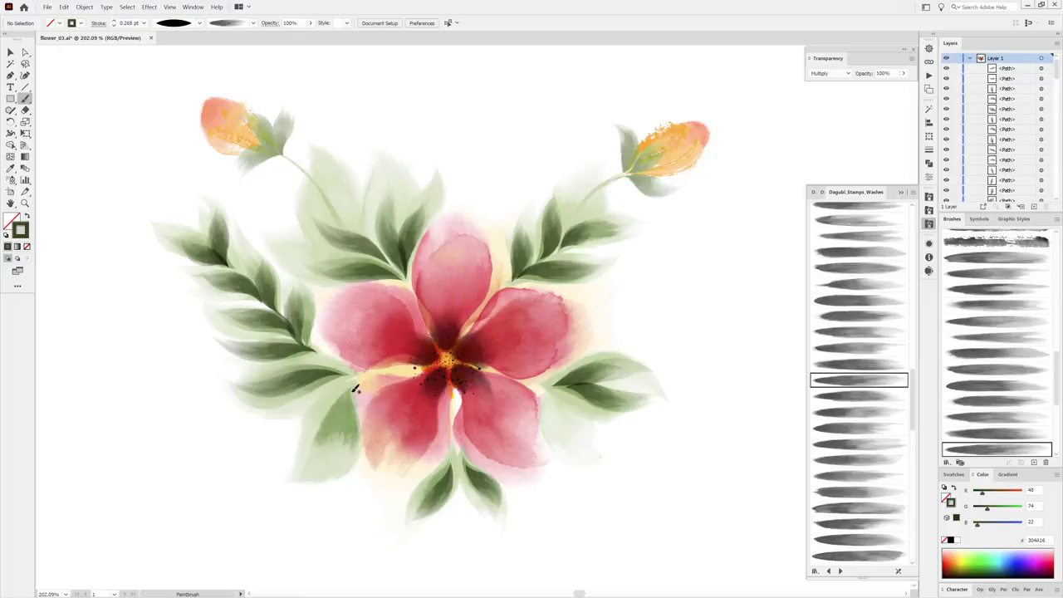
left_click_drag(351, 387, 304, 465)
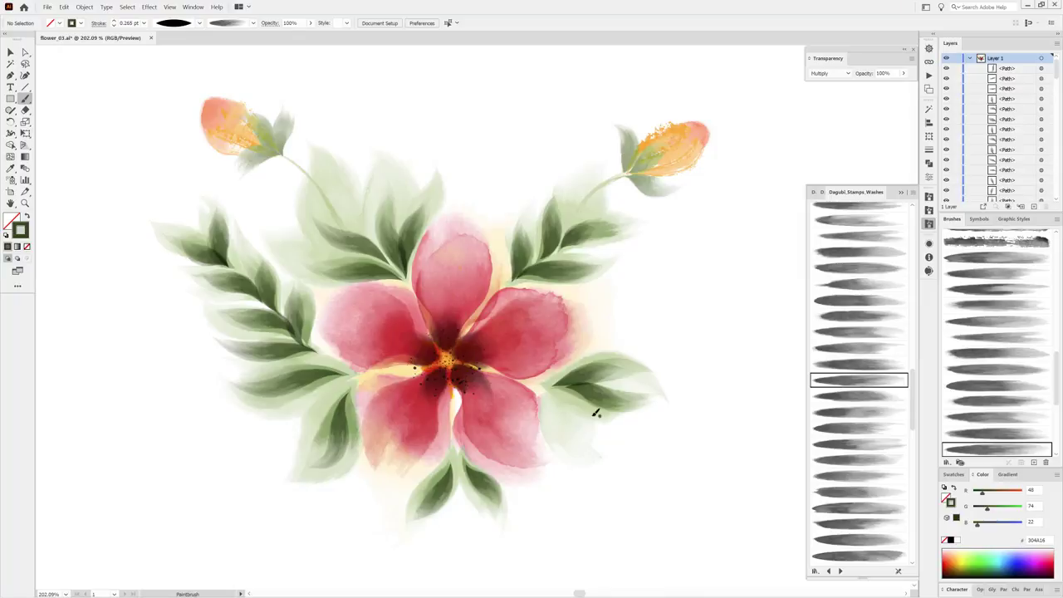
Darken the lower-right leaf and paint three new dark leaves around the flower.
left_click_drag(548, 384, 604, 441)
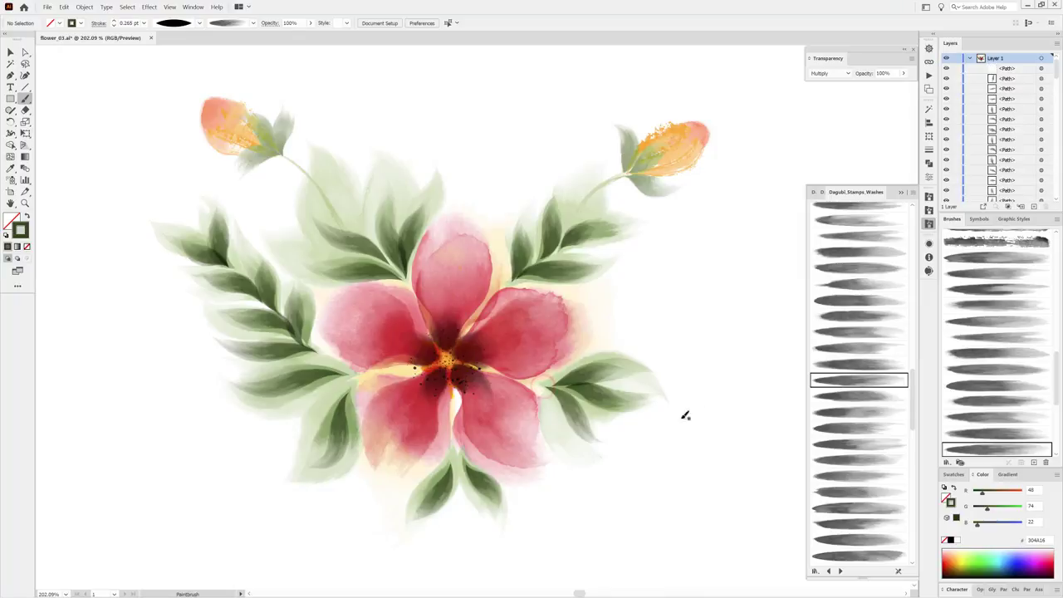
left_click_drag(499, 284, 496, 192)
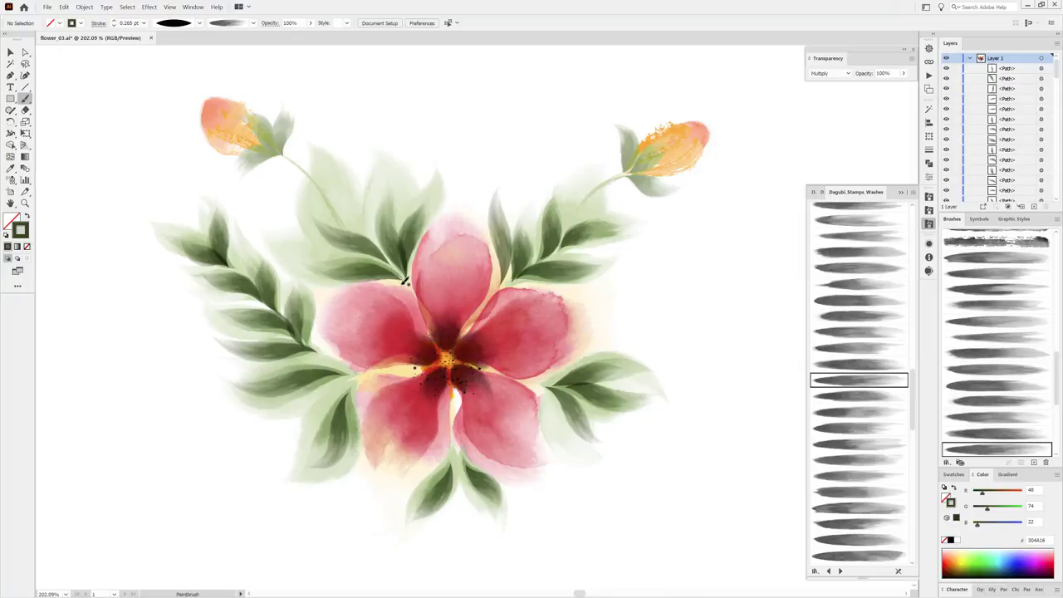
left_click_drag(402, 281, 354, 176)
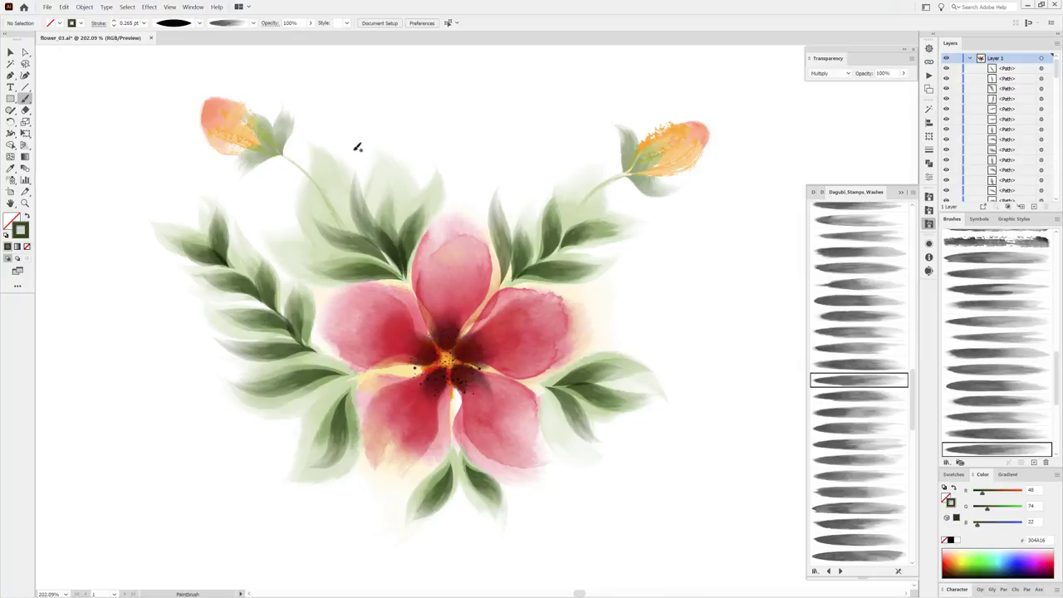
left_click_drag(358, 380, 283, 434)
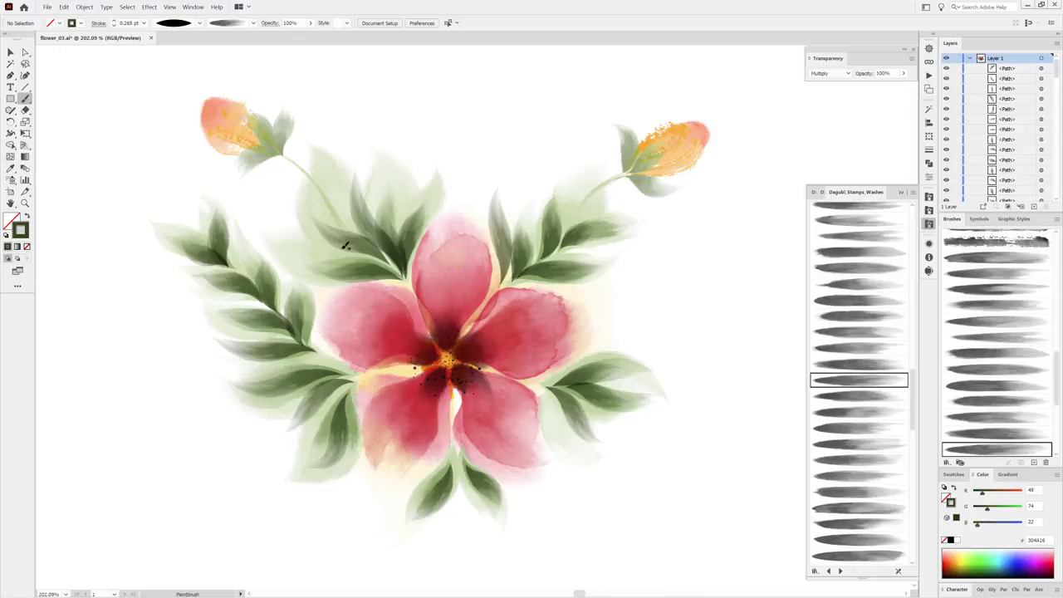
Raise the lower-left and left leaf wash strokes to 0.5 pt weight.
key("ctrl")
left_click_drag(344, 455, 344, 455)
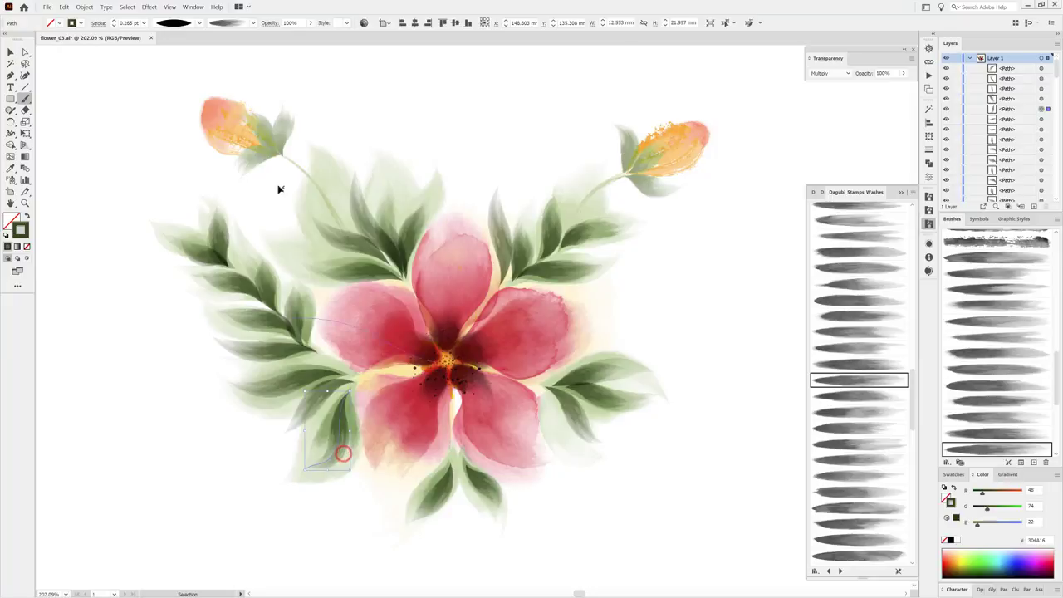
left_click(114, 22)
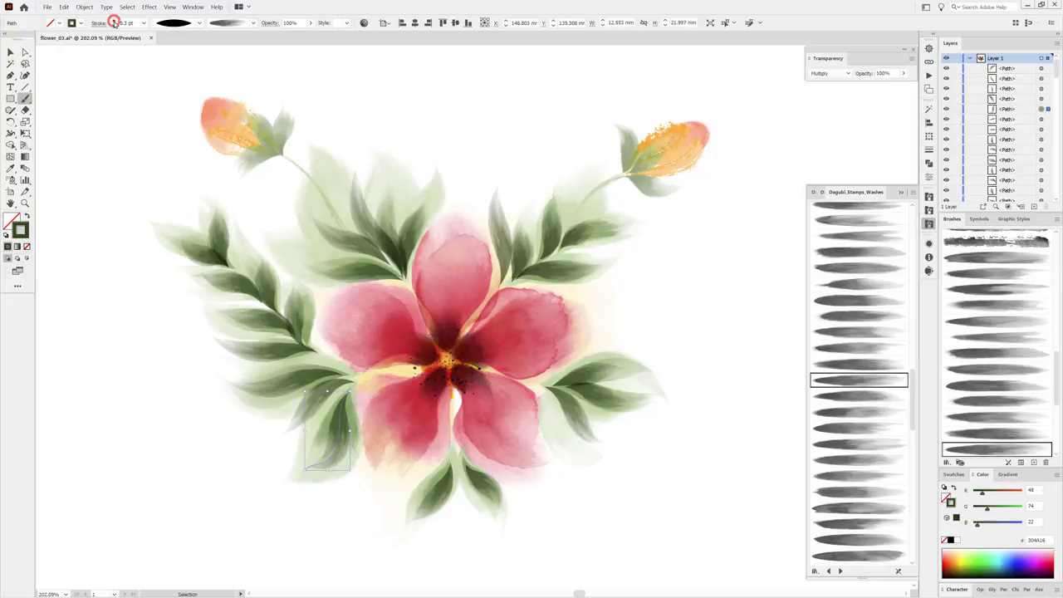
left_click(109, 141)
left_click_drag(279, 392, 226, 378)
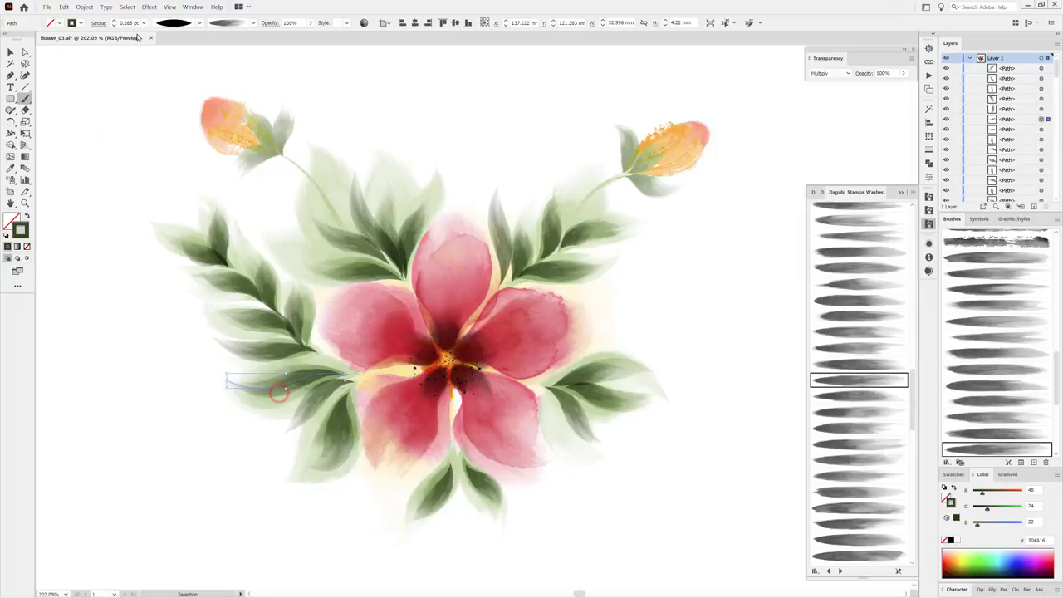
left_click(114, 22)
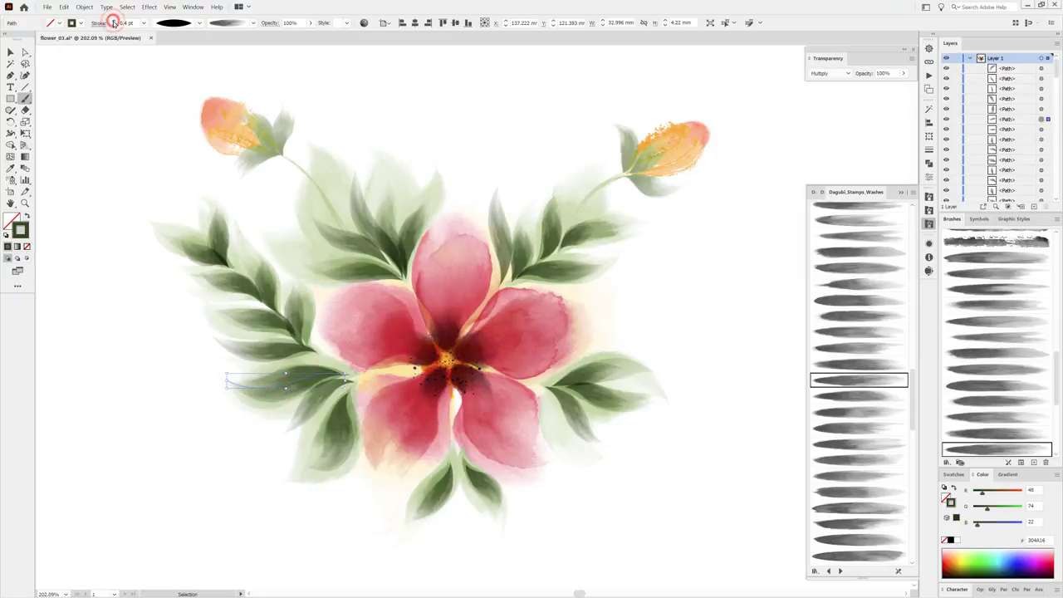
left_click(114, 22)
Raise the right and upper-right leaf strokes to 0.5 pt, then deselect.
left_click(110, 294)
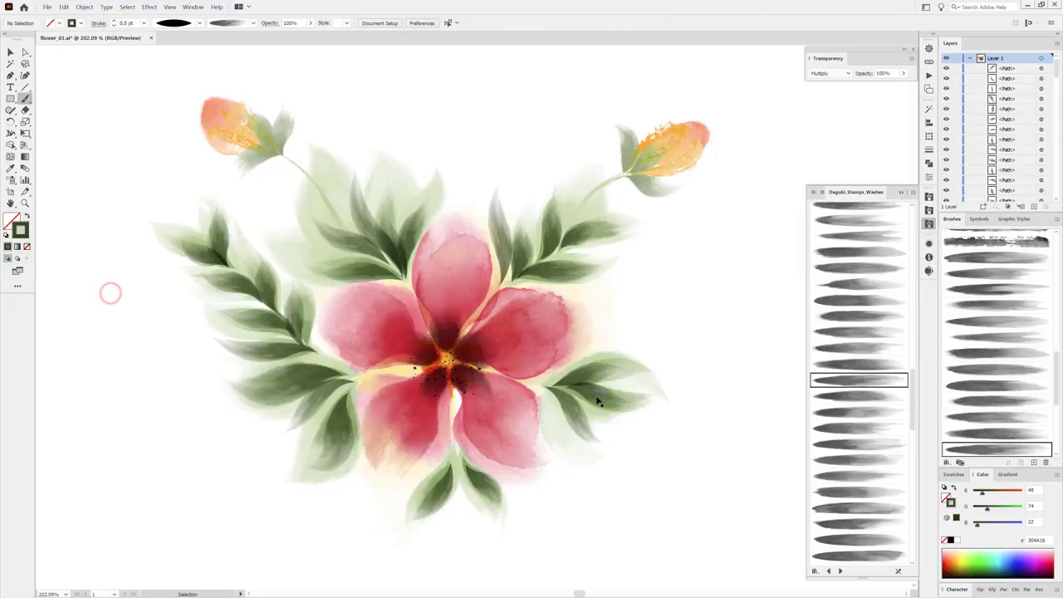
left_click_drag(564, 391, 631, 397)
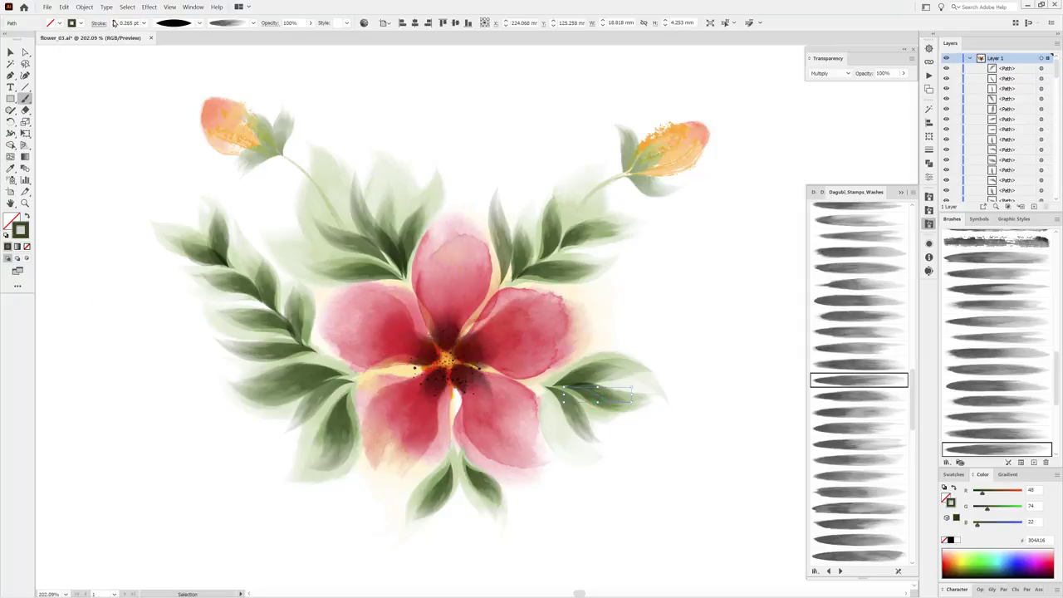
left_click(113, 22)
left_click(113, 22)
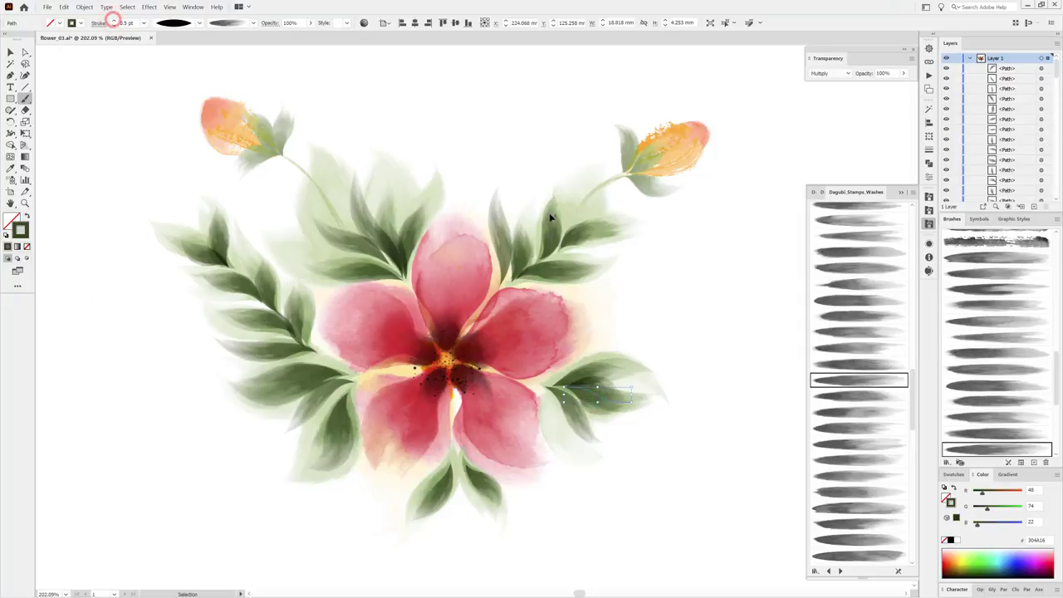
left_click(551, 274, "ctrl")
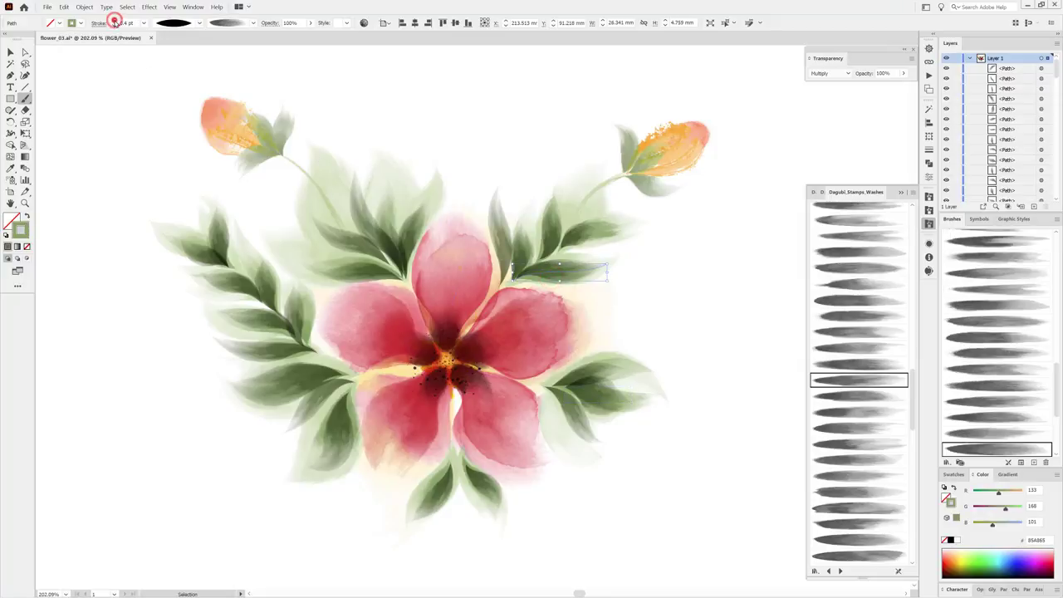
left_click(114, 22)
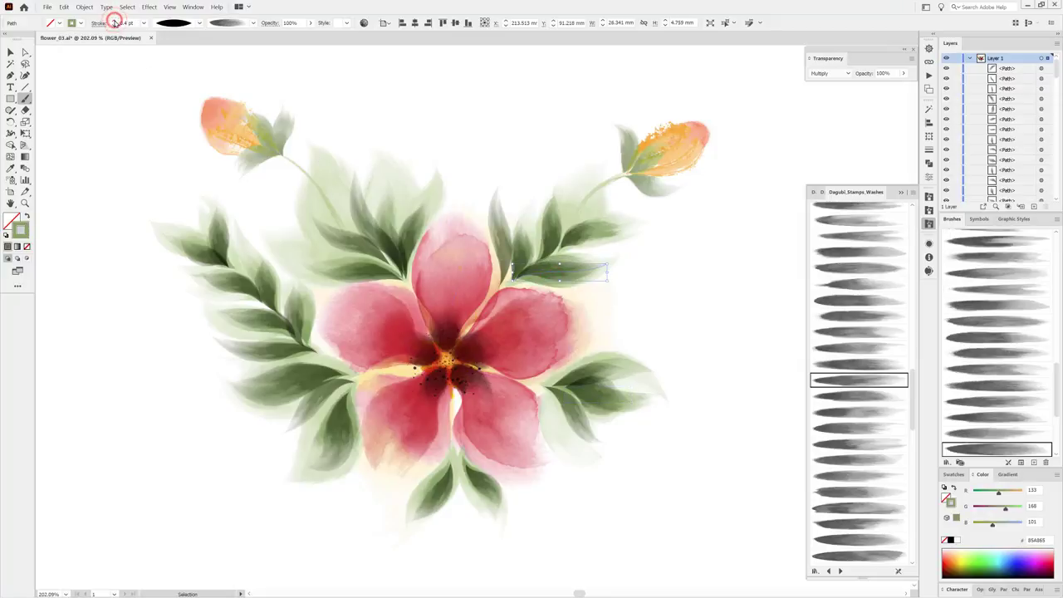
left_click(95, 90, "ctrl")
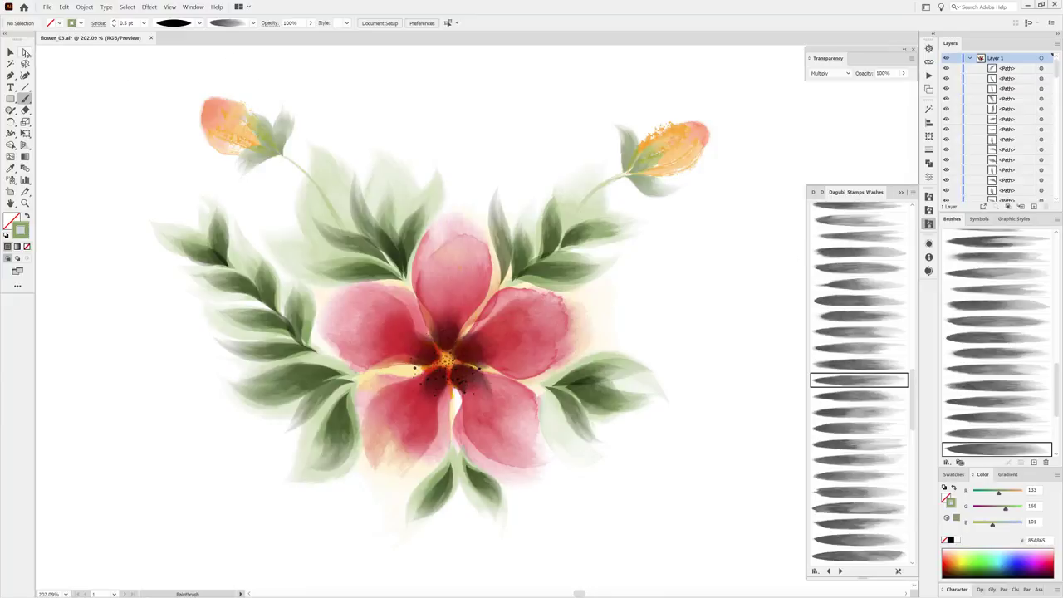
left_click_drag(26, 53, 57, 56)
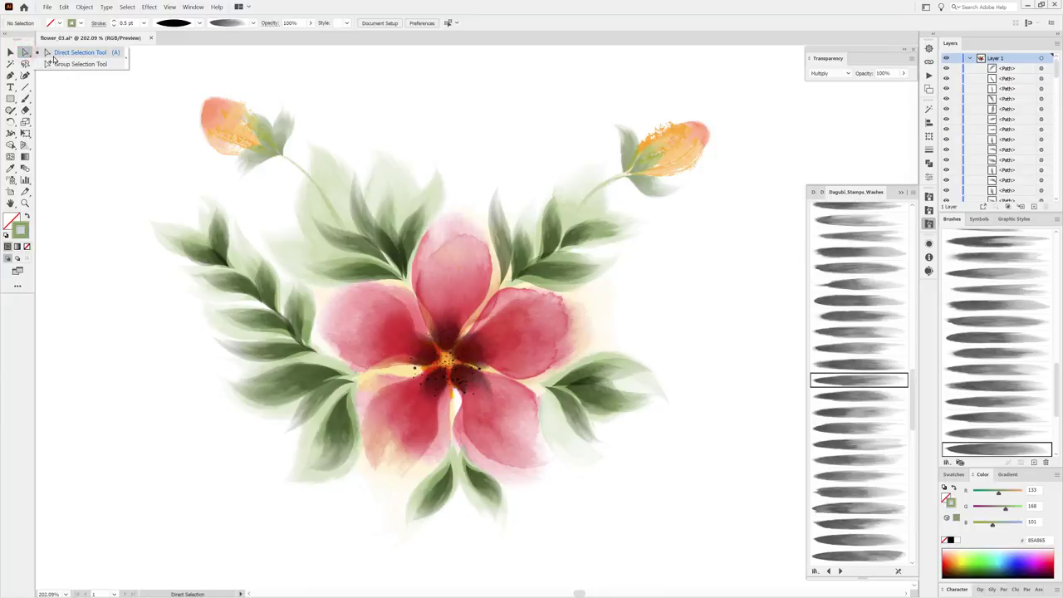
Group-select the right leaf spray, try stretching it with Free Transform, then undo.
left_click(73, 65)
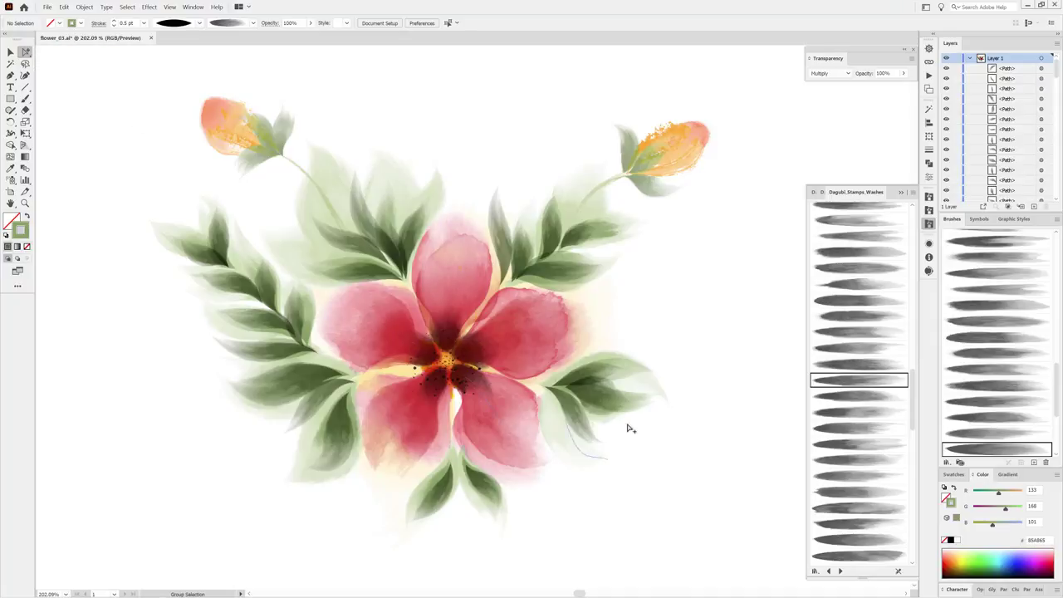
left_click_drag(690, 366, 586, 480)
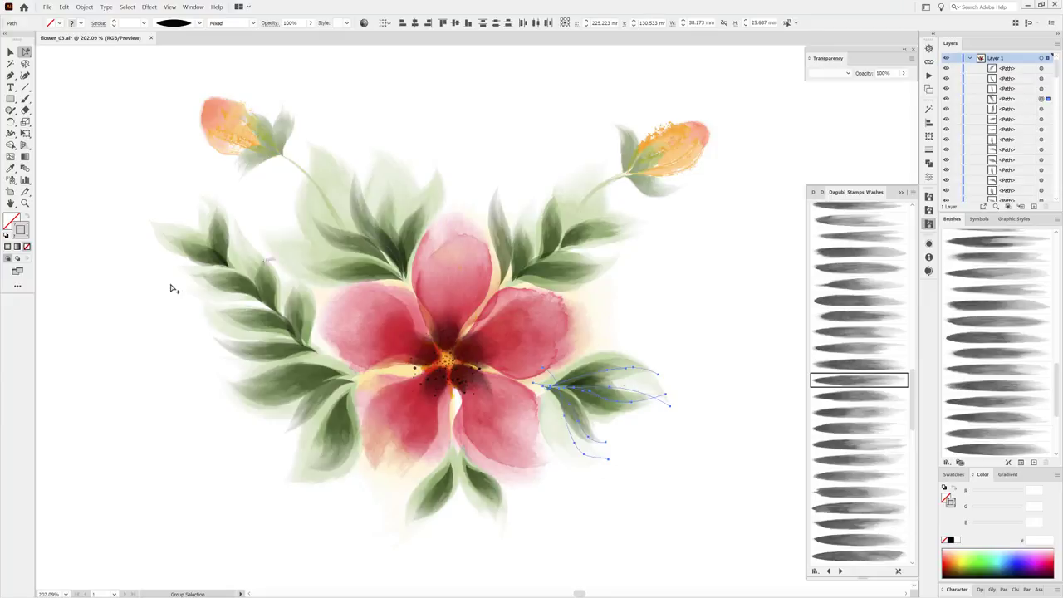
left_click(26, 133)
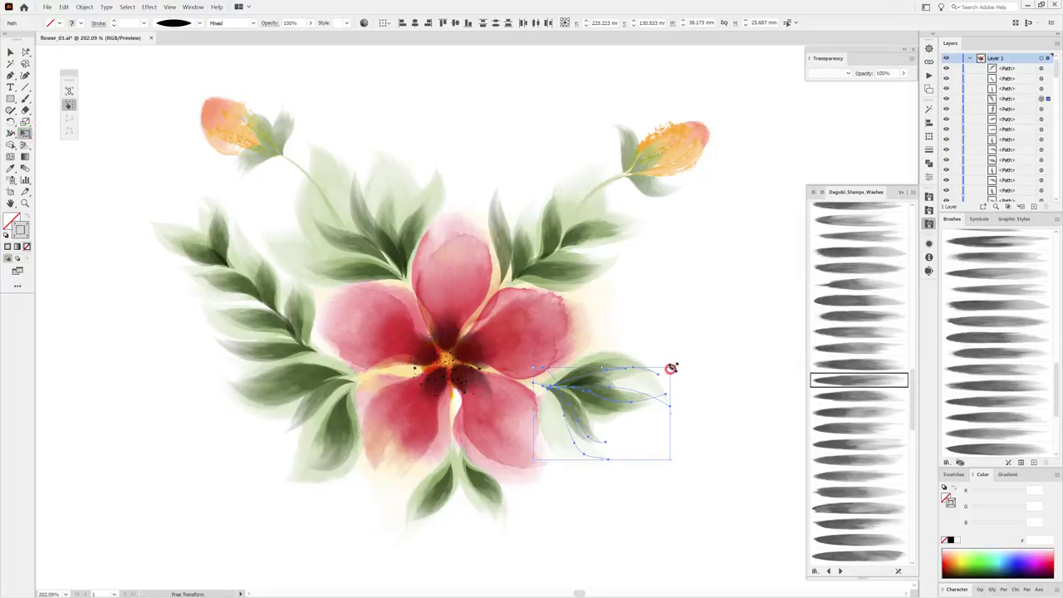
left_click_drag(671, 367, 763, 284)
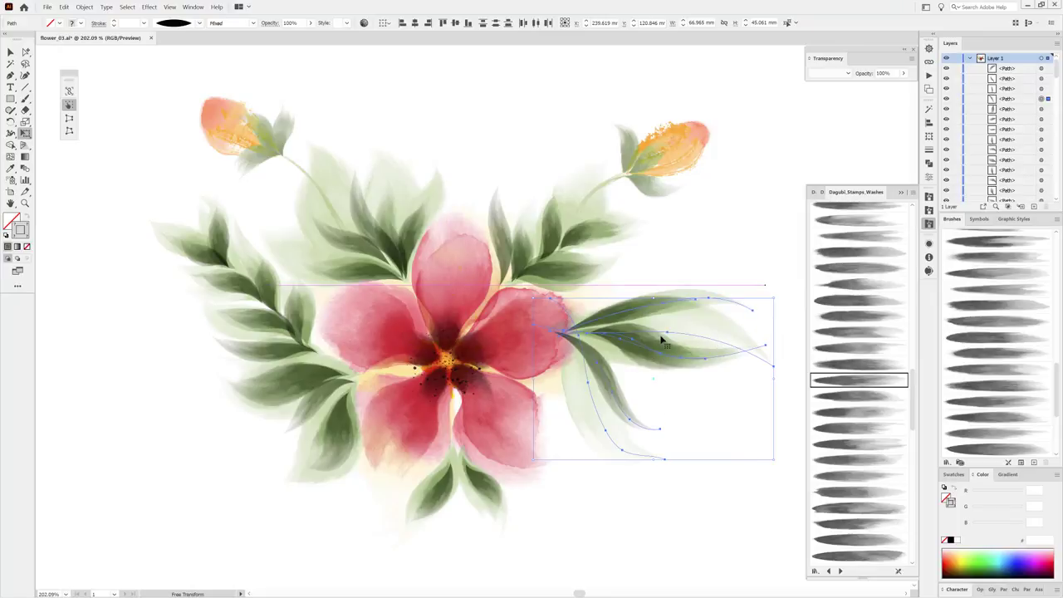
left_click(64, 7)
left_click(64, 6)
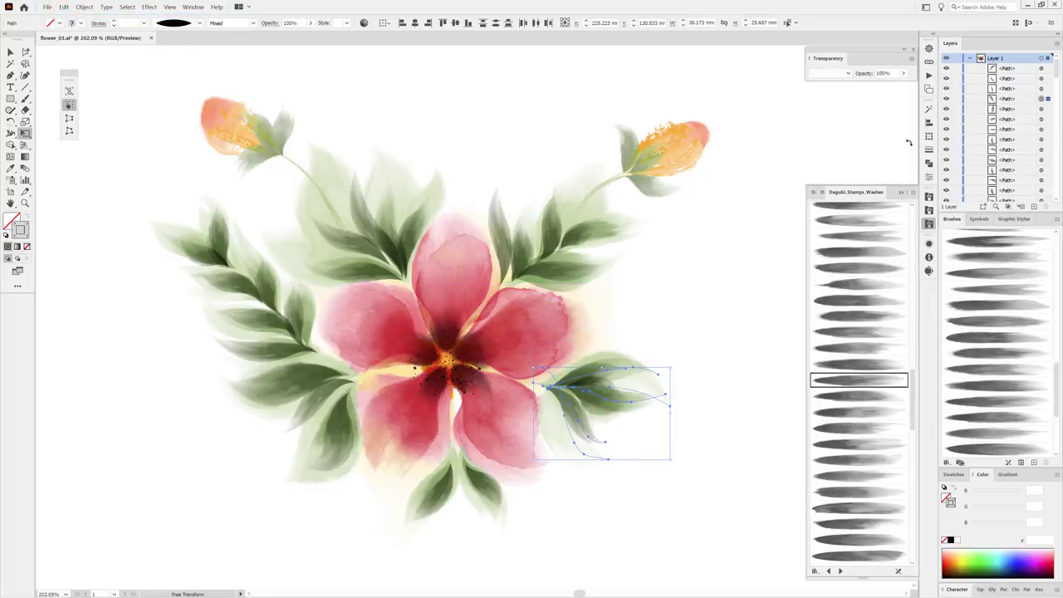
Turn on Scale Strokes & Effects, enlarge the spray to about 51.1 × 34.4 mm, and reposition it.
left_click(929, 136)
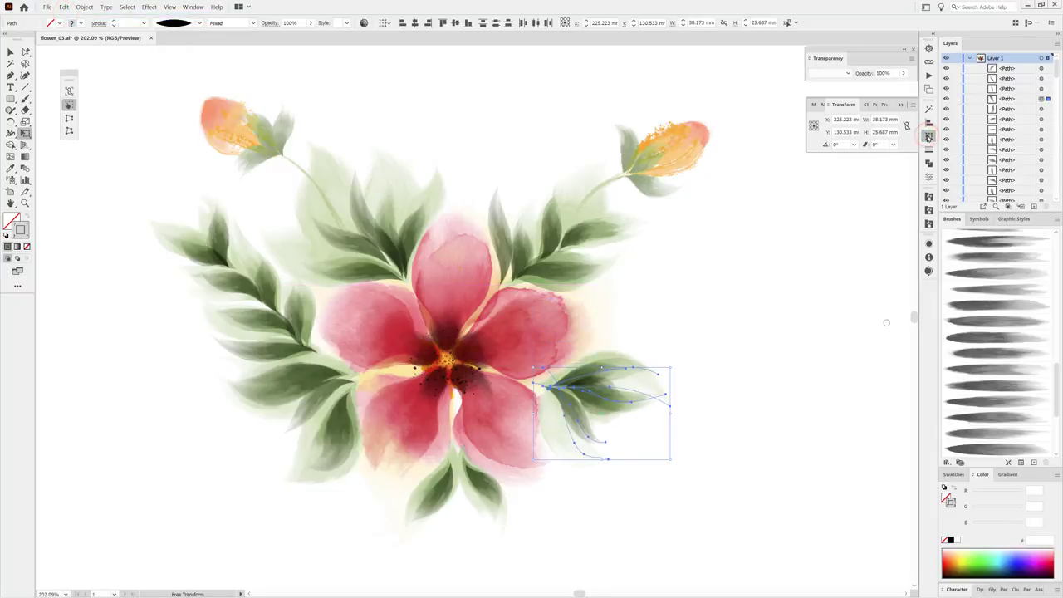
left_click(914, 108)
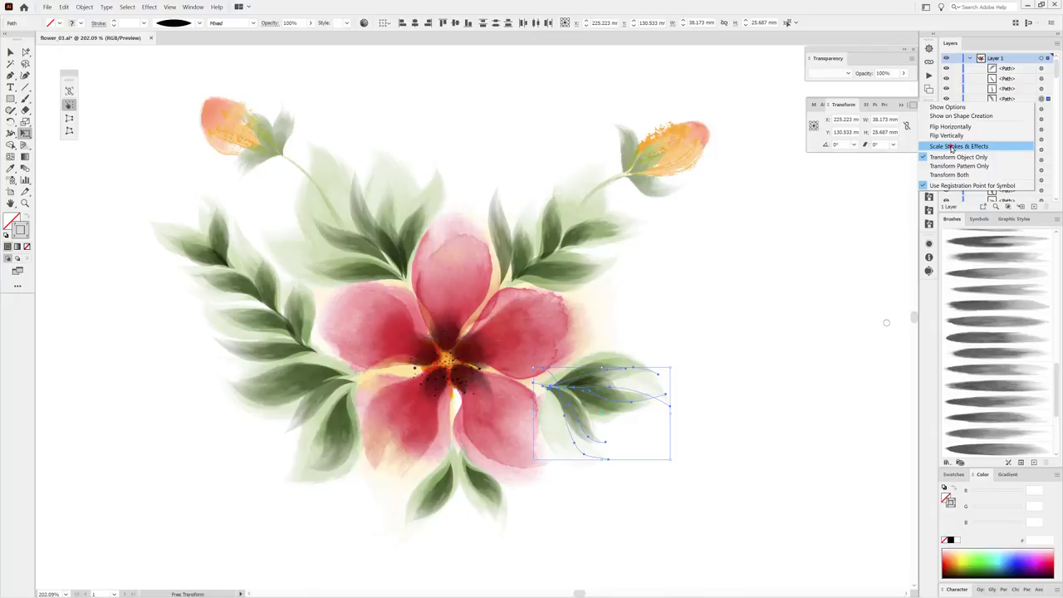
left_click(953, 147)
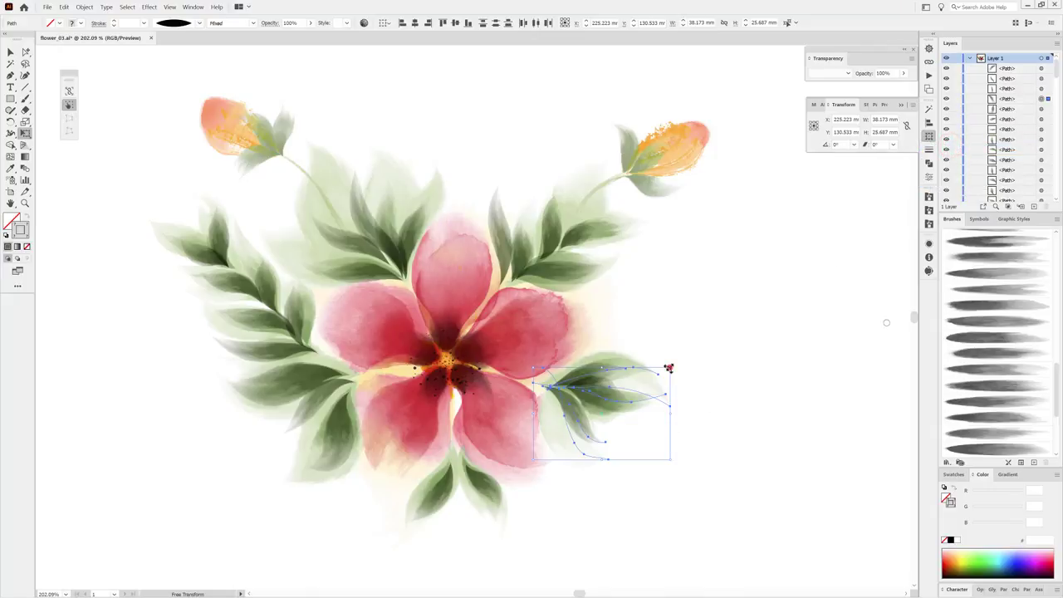
left_click_drag(668, 367, 715, 338)
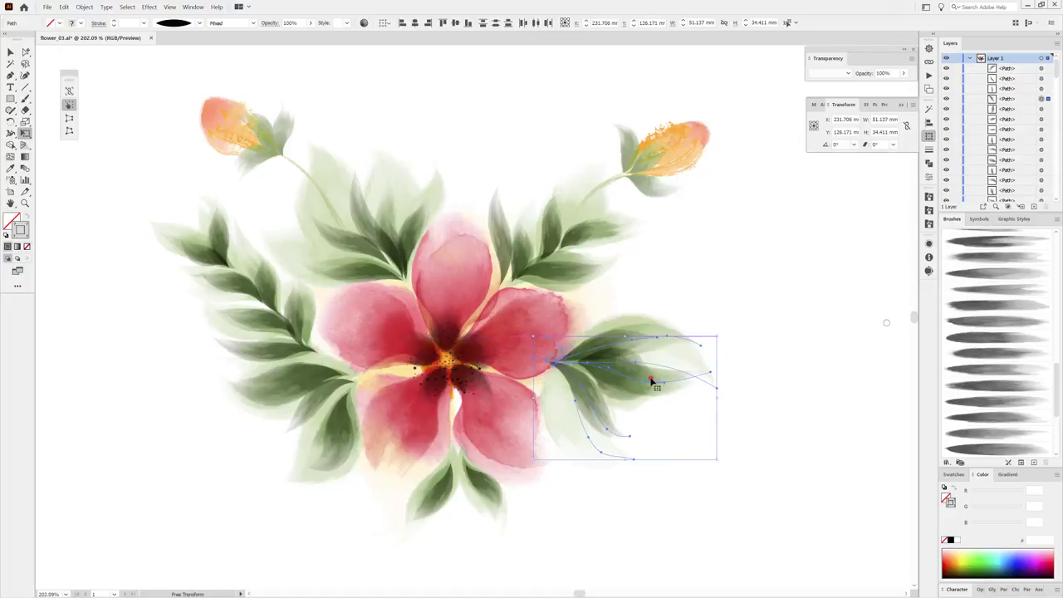
left_click_drag(651, 381, 641, 408)
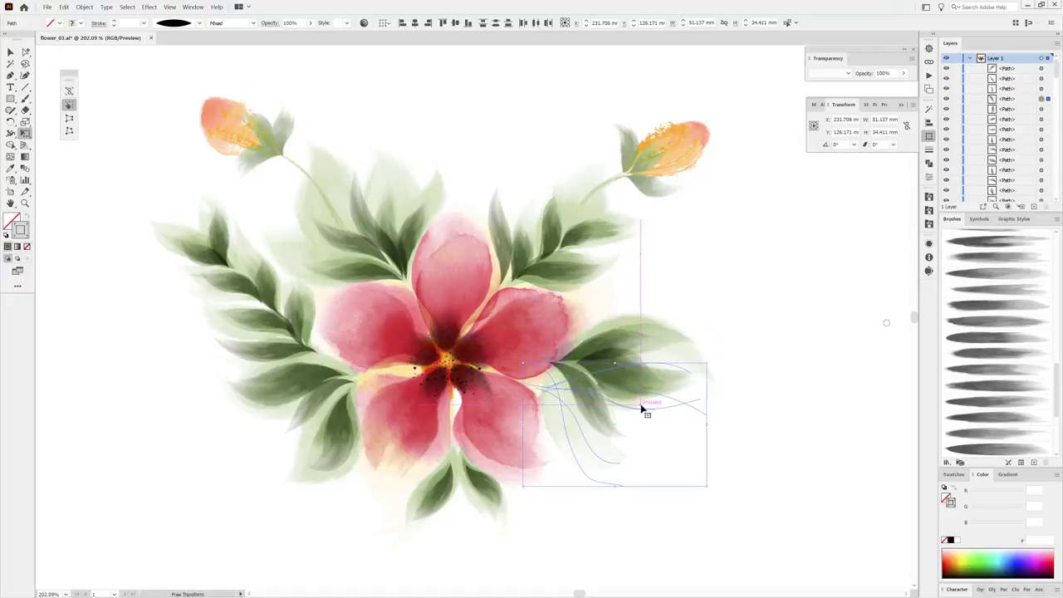
left_click_drag(641, 409, 642, 396)
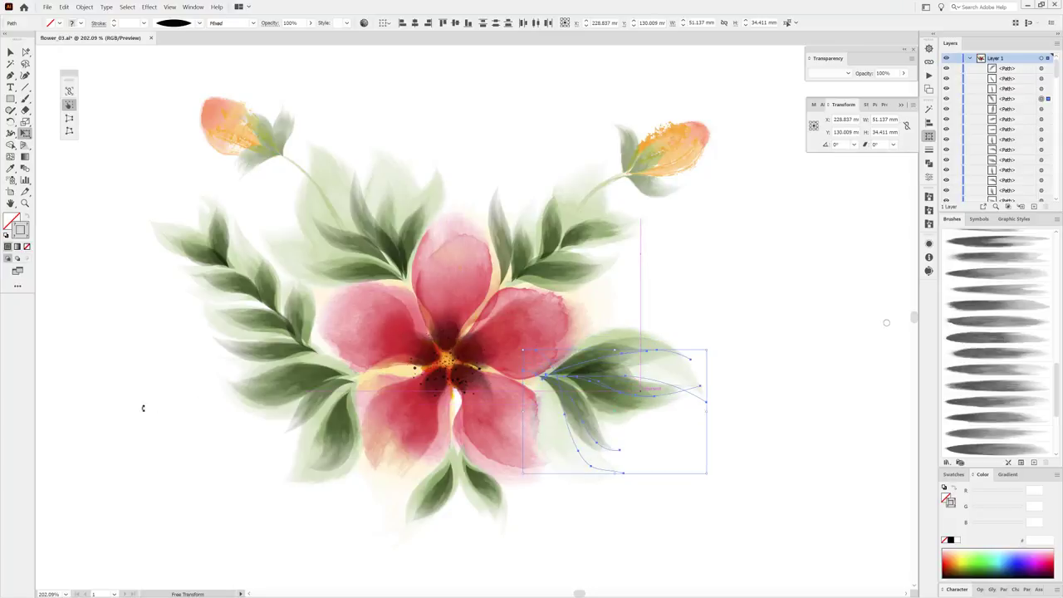
left_click(105, 341)
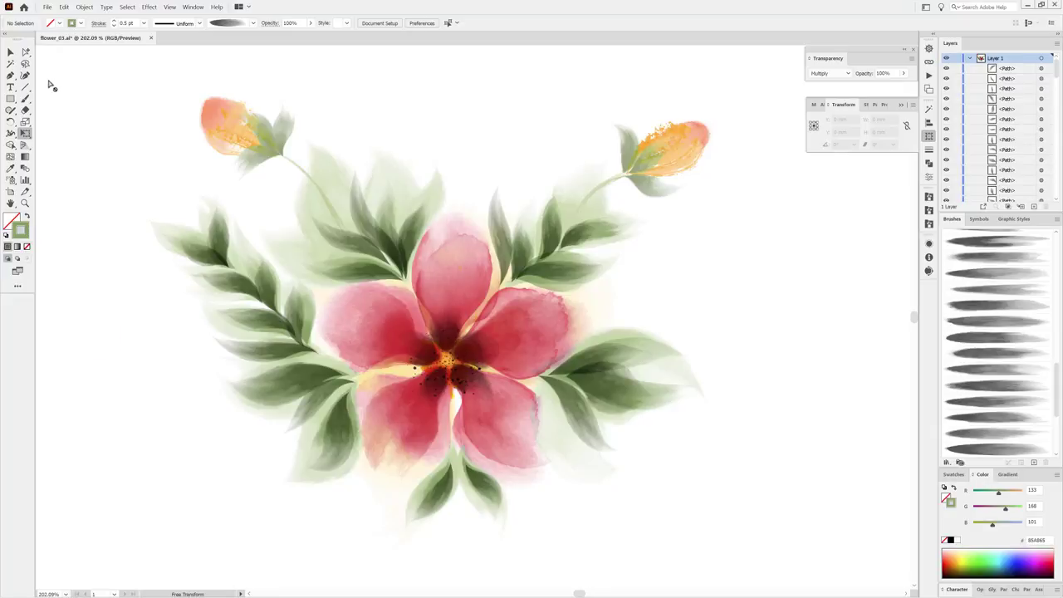
Group-select all paths of the upper-left leaf spray and choose the Warp tool.
left_click(26, 53)
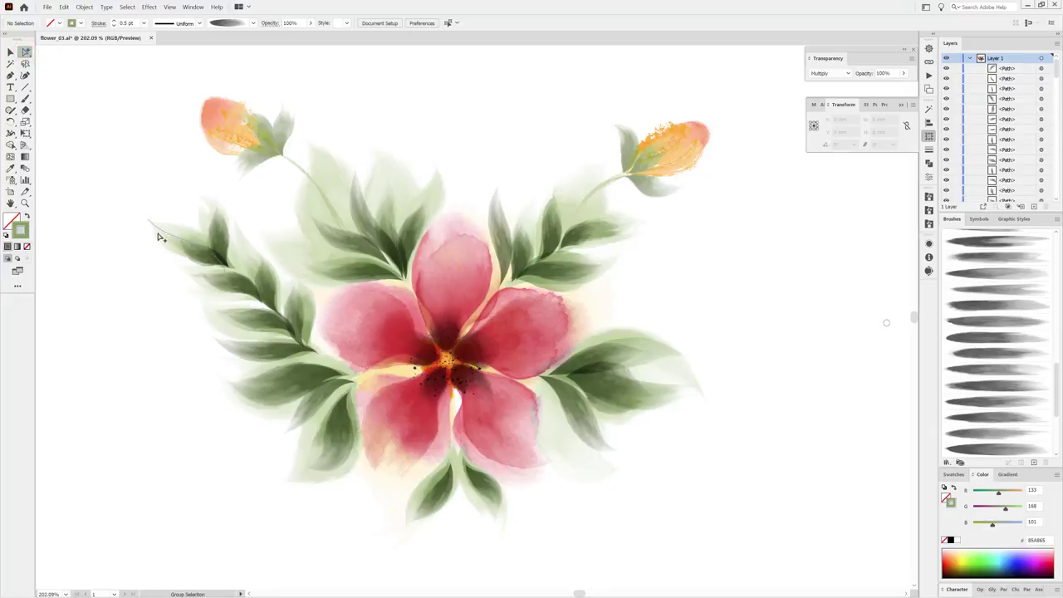
left_click_drag(126, 258, 267, 356)
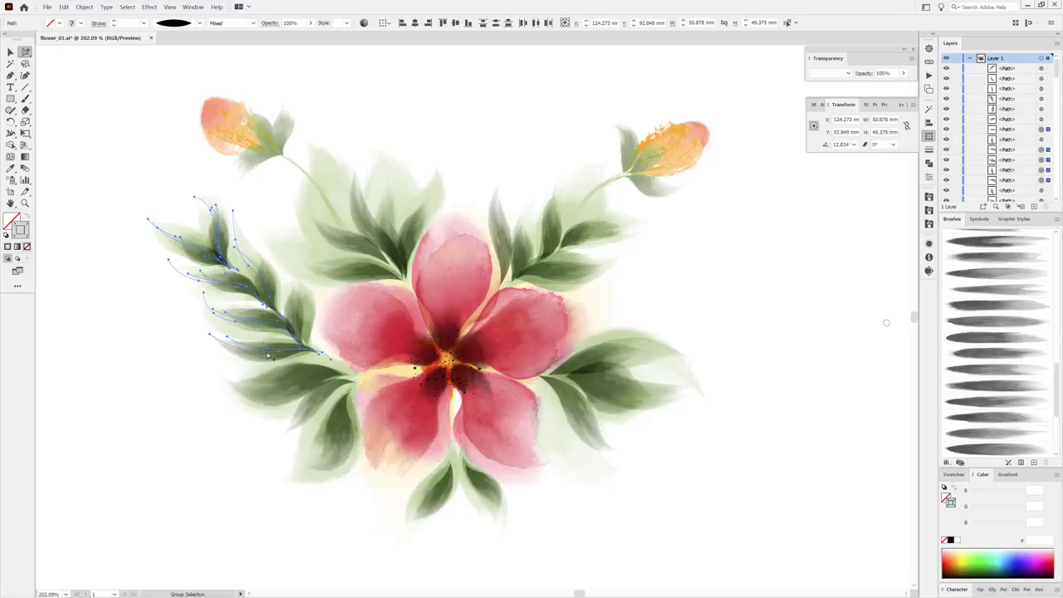
left_click(291, 307)
left_click(306, 307, "shift")
left_click(11, 133)
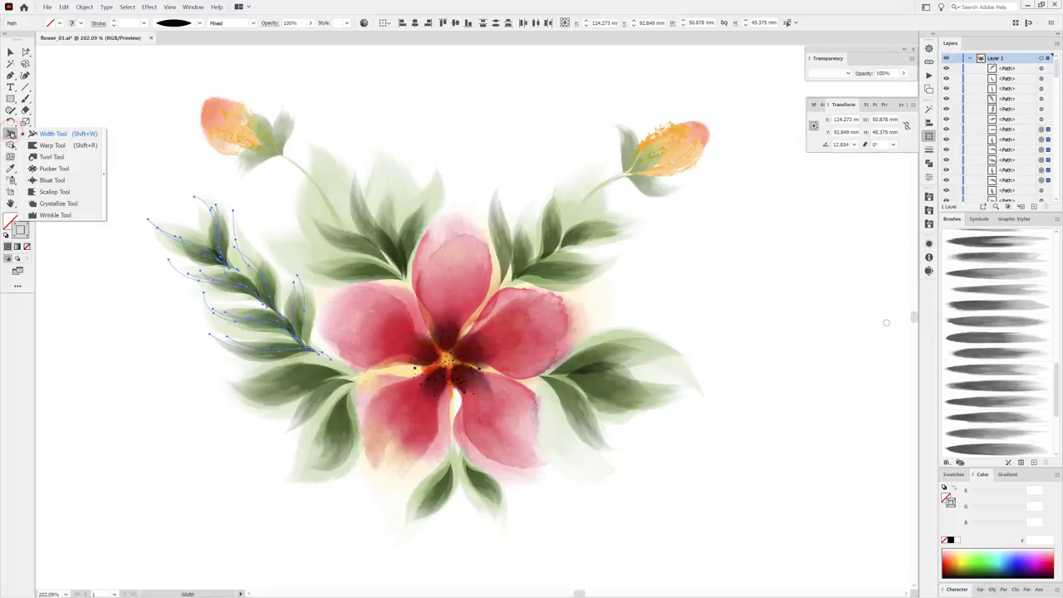
left_click(33, 145)
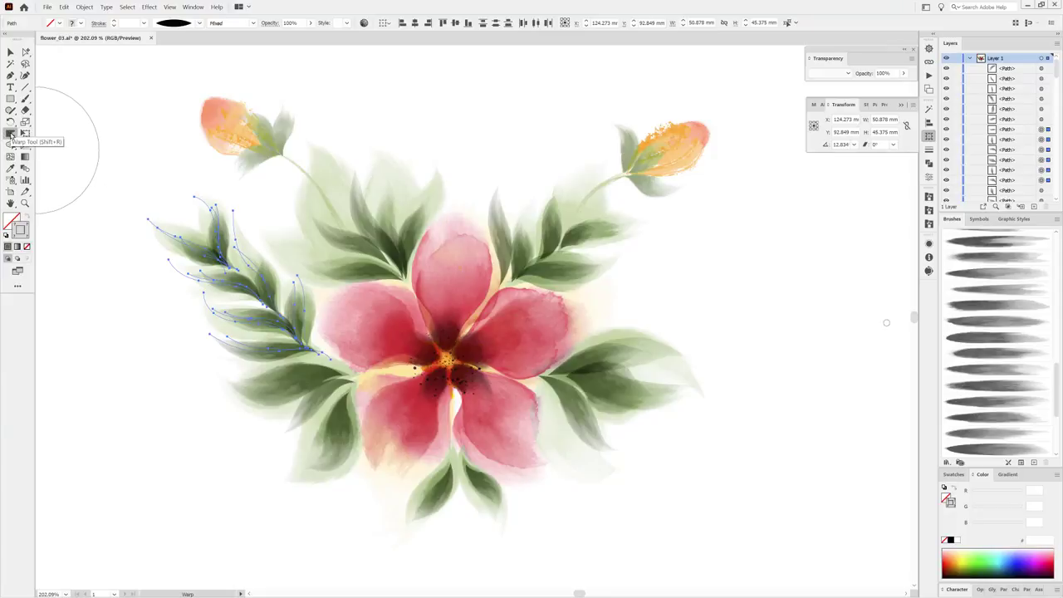
Uncheck Detail and Simplify in the Warp tool options, keeping 35.278 mm size and 50% intensity.
double_click(11, 133)
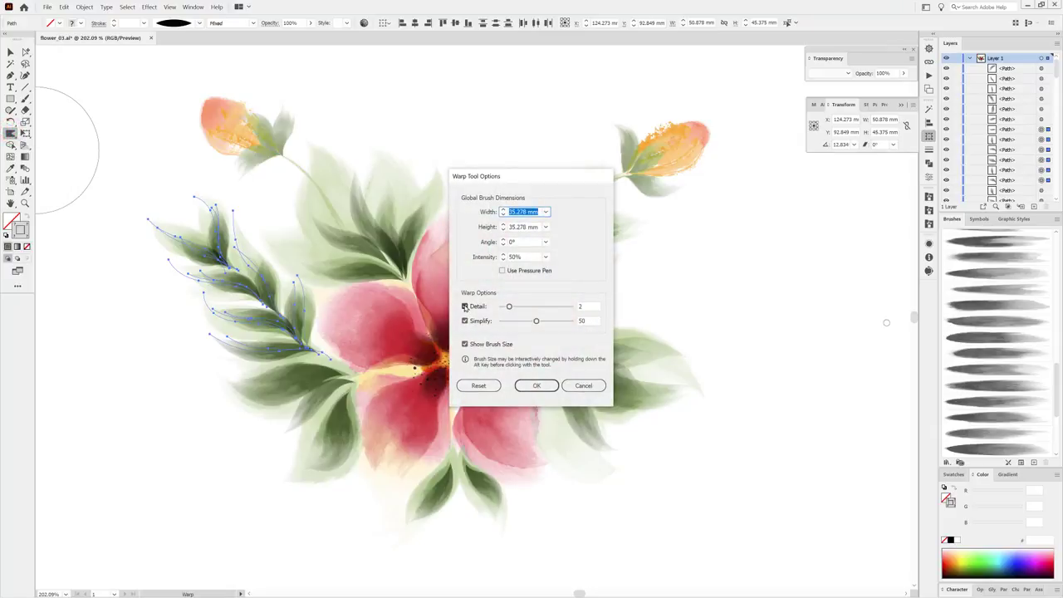
left_click(465, 306)
left_click(464, 321)
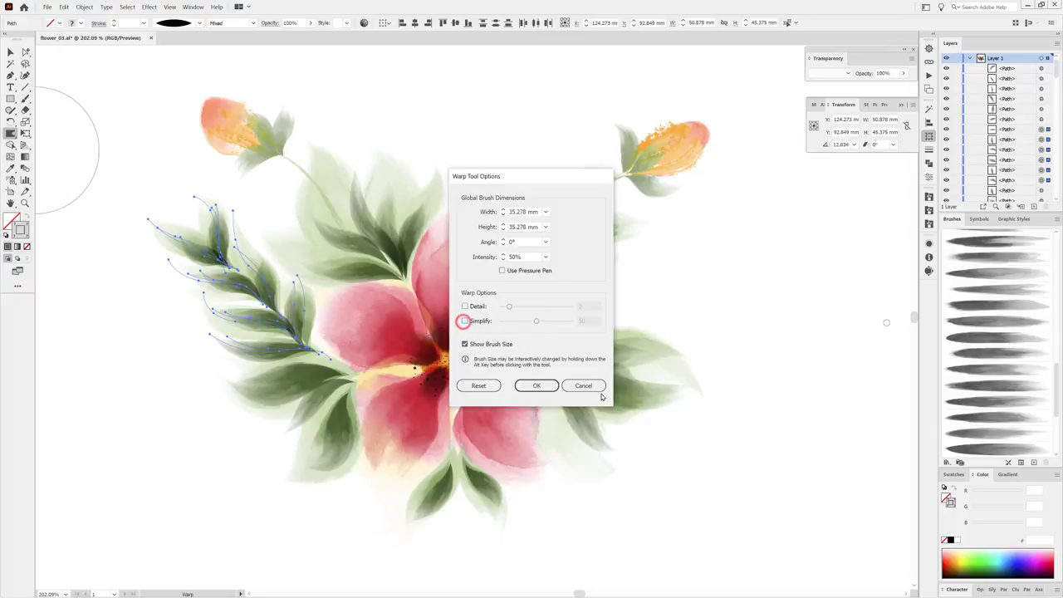
left_click(537, 385)
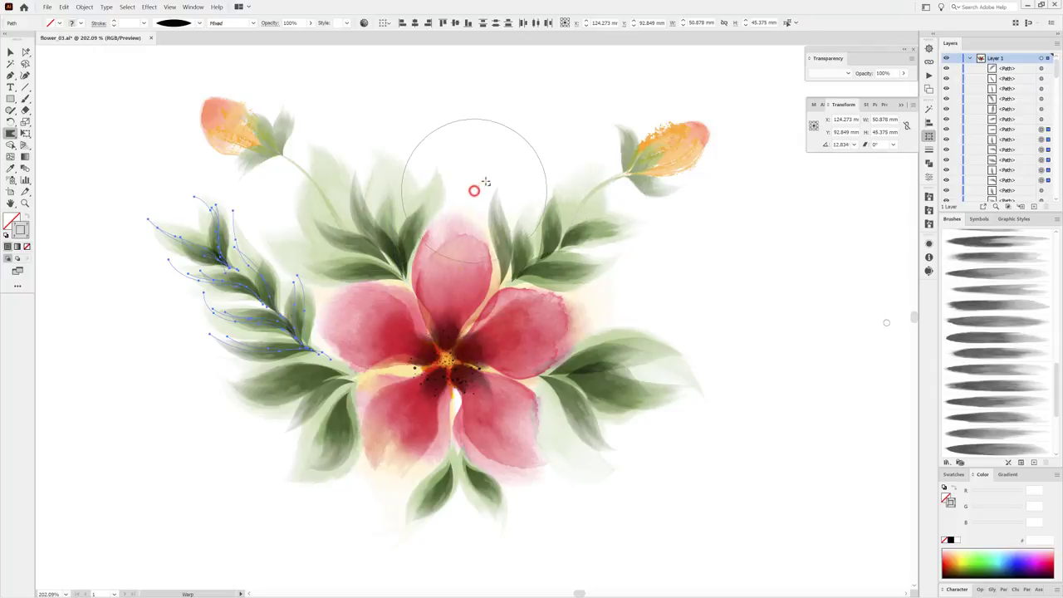
Enlarge the warp brush, hide edges, and warp the upper-left spray into a flatter sweep of about 60.0 × 37.2 mm.
left_click_drag(473, 191, 513, 149)
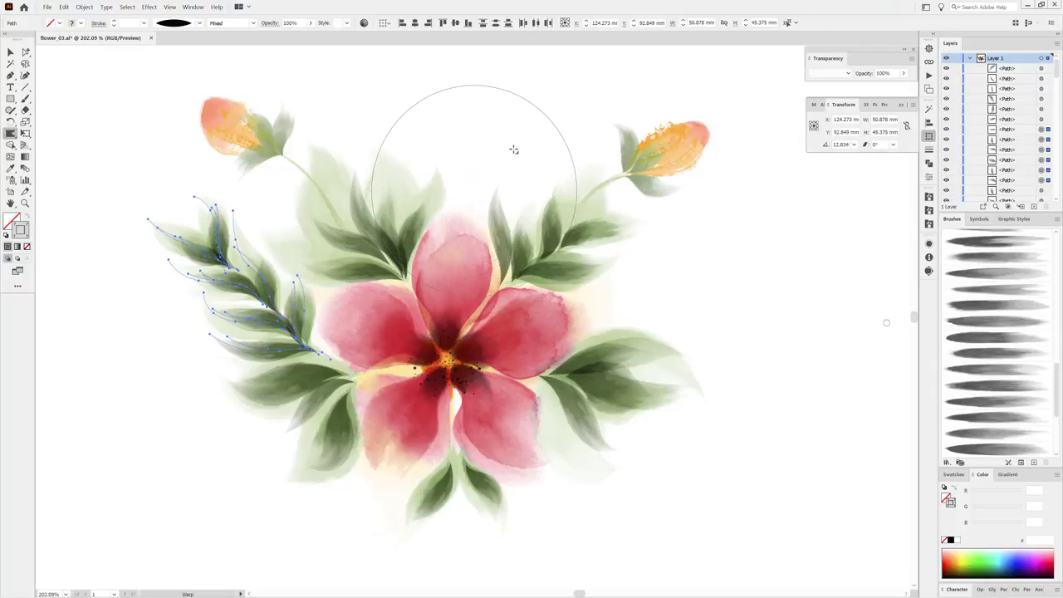
left_click(169, 7)
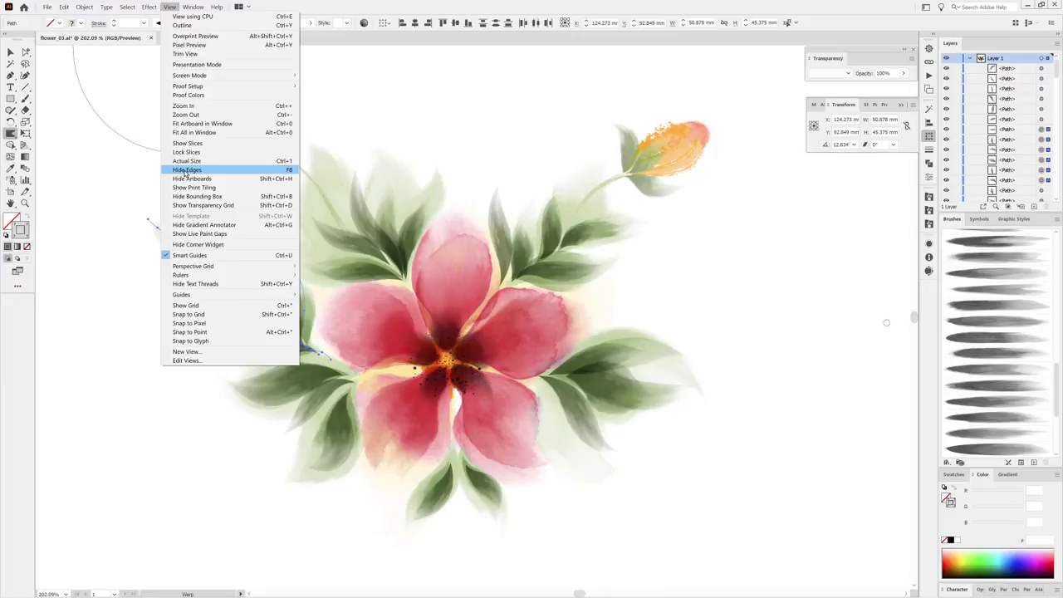
left_click(187, 170)
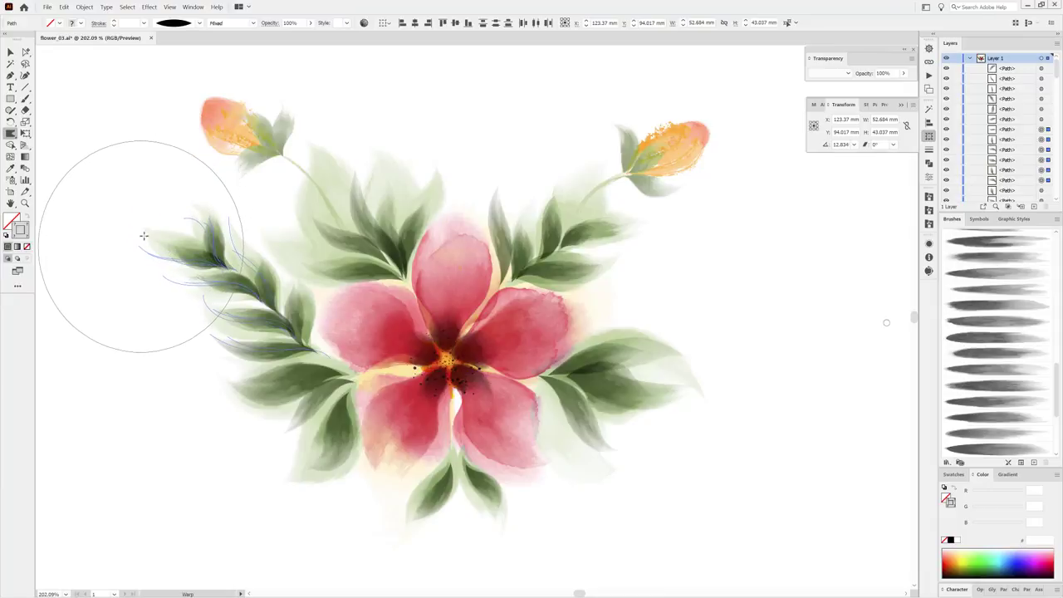
left_click_drag(143, 242, 224, 264)
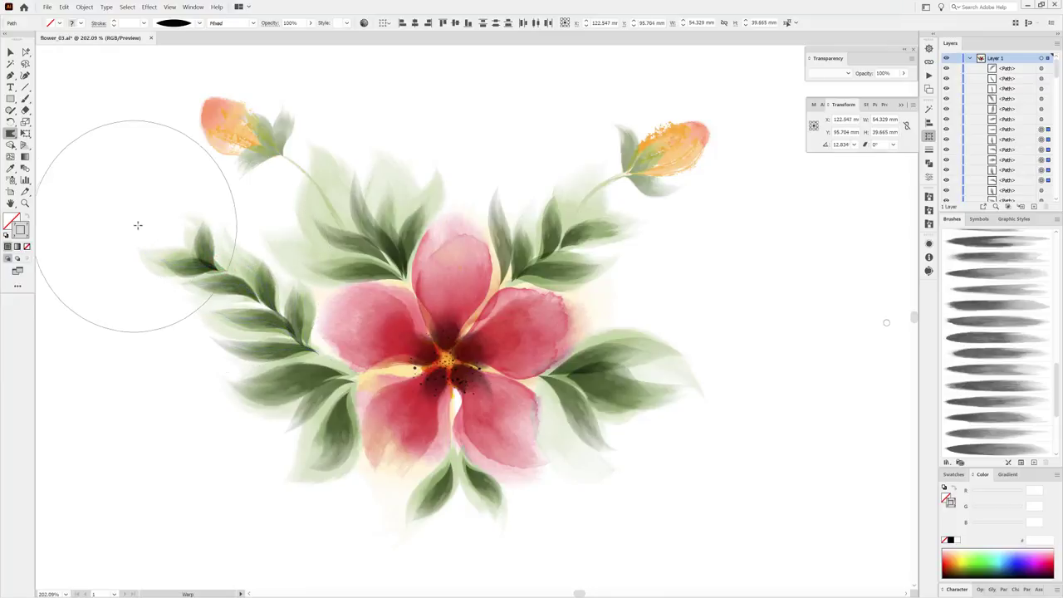
mouse_move(149, 206)
left_mouse_down()
mouse_move(166, 224)
mouse_move(128, 250)
left_mouse_up()
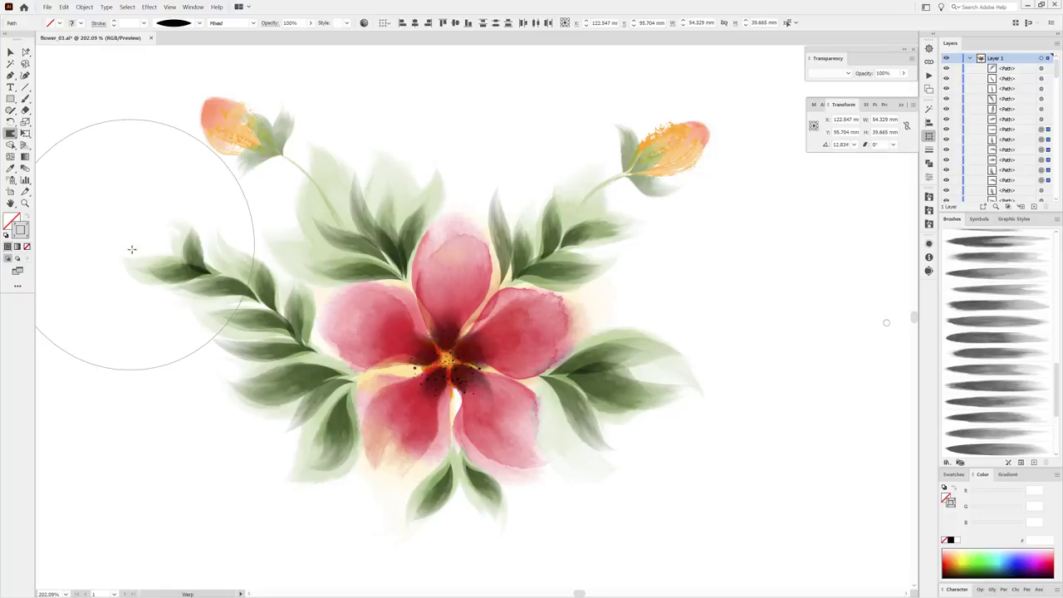
left_click_drag(213, 299, 202, 314)
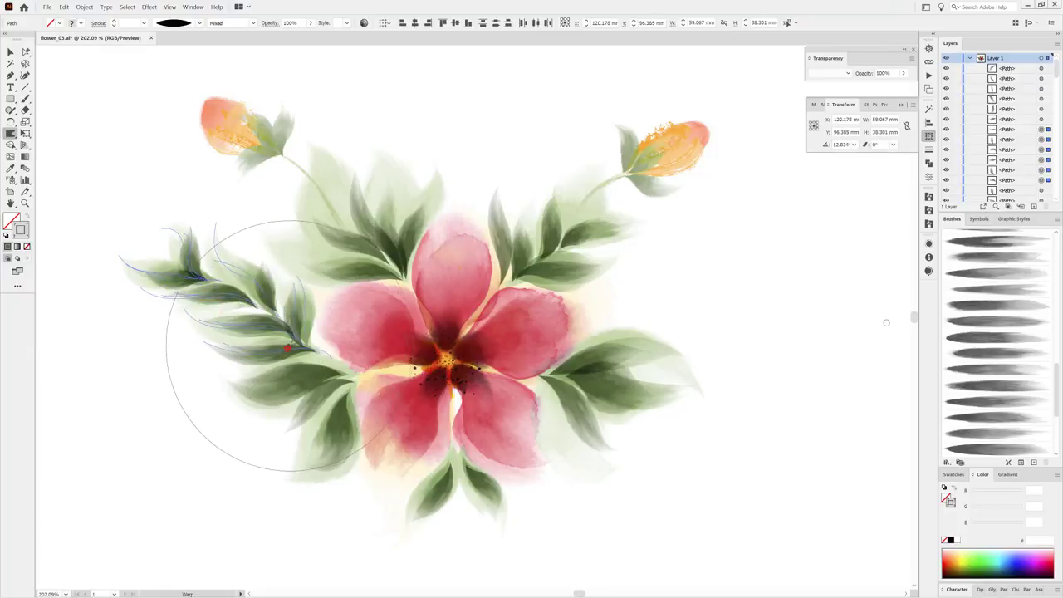
left_click_drag(284, 346, 297, 338)
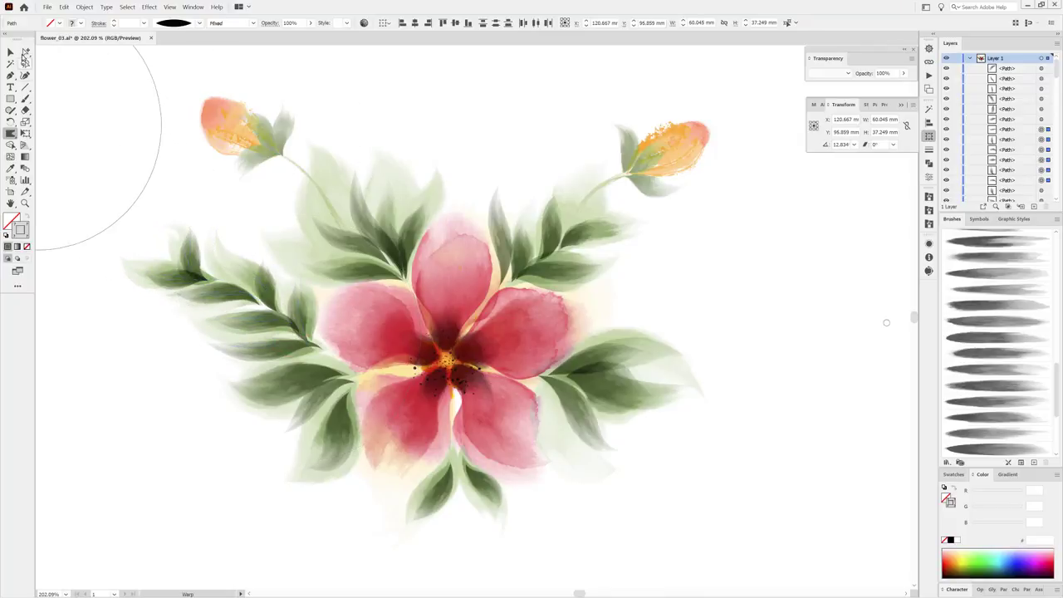
left_click(26, 133)
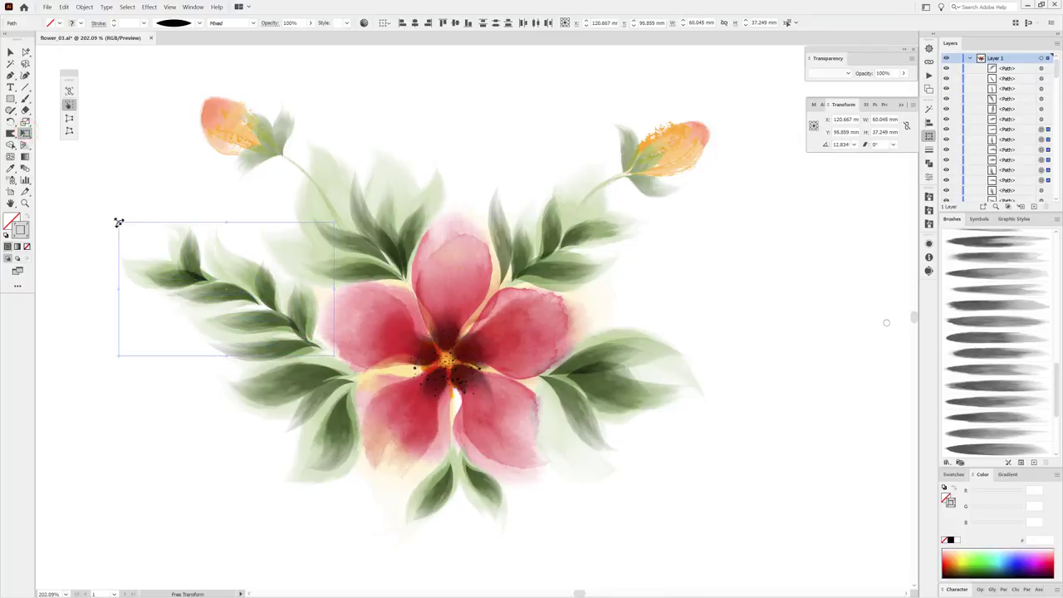
Scale the left leaf spray up-left to about 67.4 × 41.8 mm and nudge it beside the flower.
left_click_drag(119, 222, 97, 197)
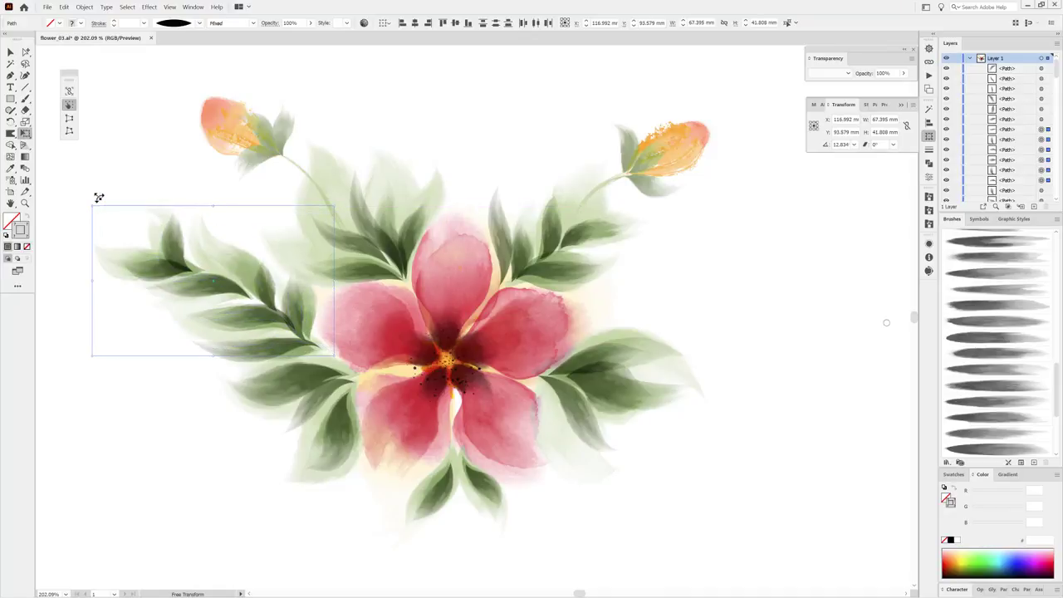
left_click_drag(233, 263, 247, 272)
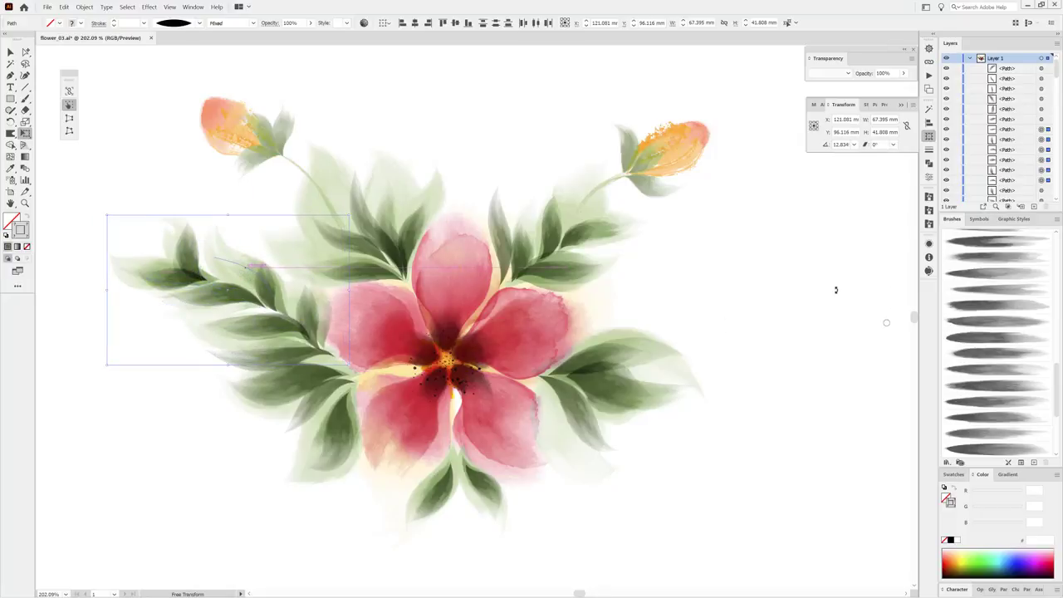
left_click(817, 302)
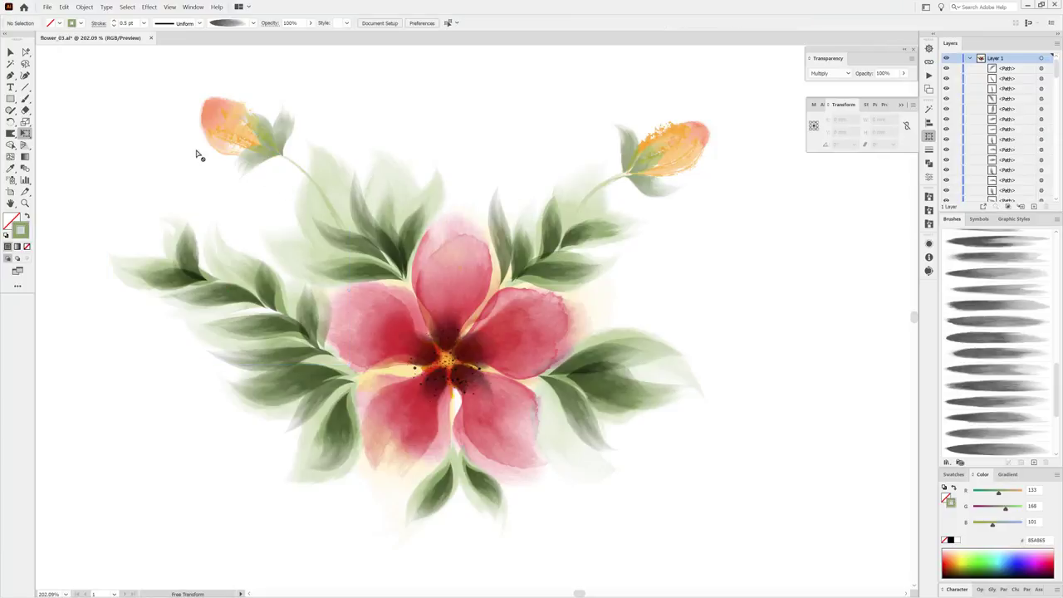
left_click(26, 53)
left_click(258, 159)
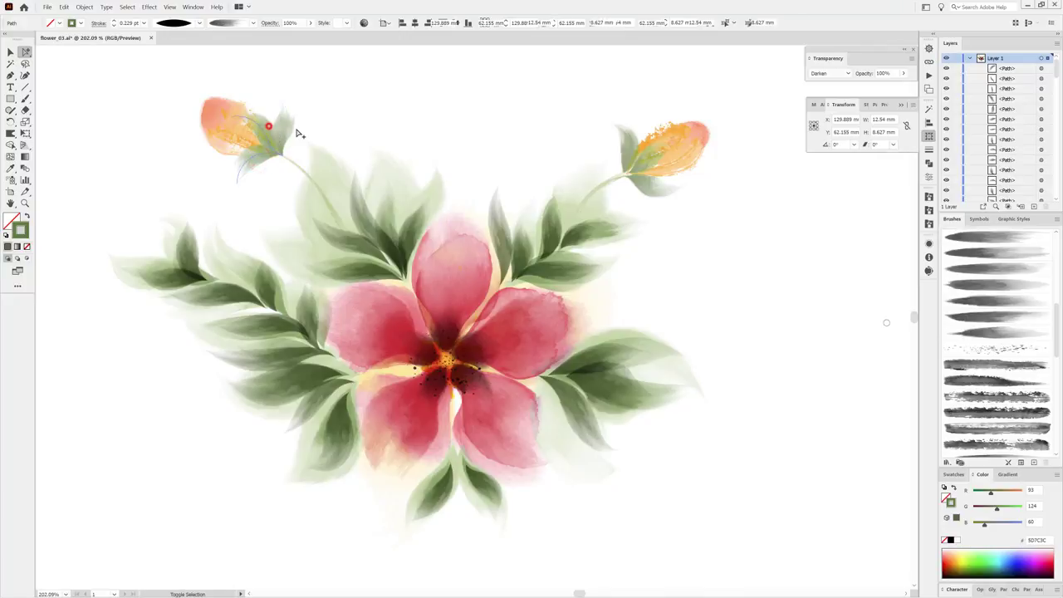
Set the left and right orange bud paths to Multiply blending.
left_click(286, 127, "shift")
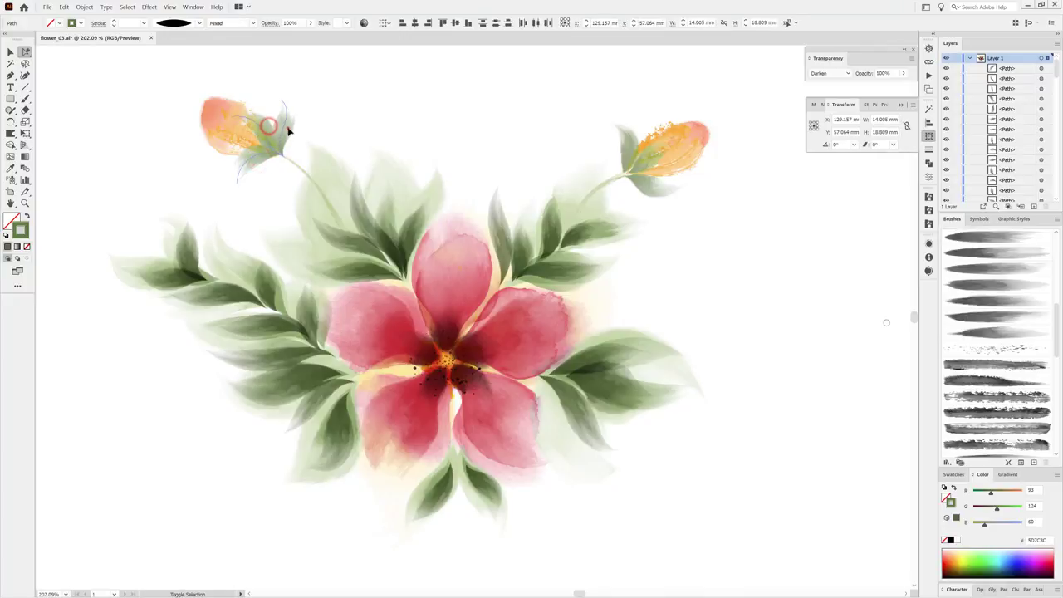
left_click(820, 75)
left_click(830, 104)
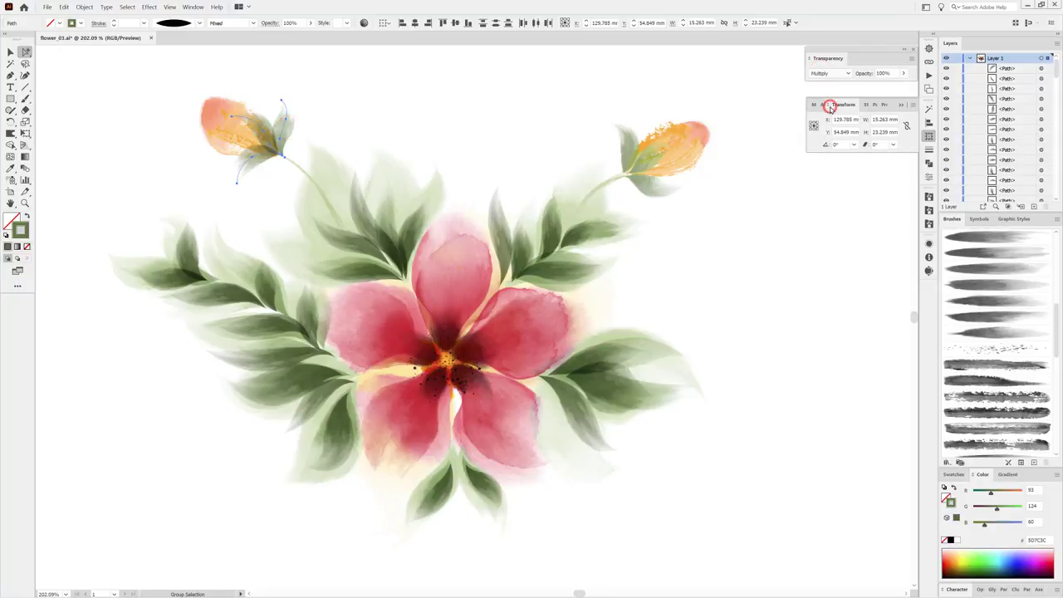
left_click(656, 194)
left_click(654, 162)
left_click(621, 146)
left_click(829, 73)
left_click(827, 107)
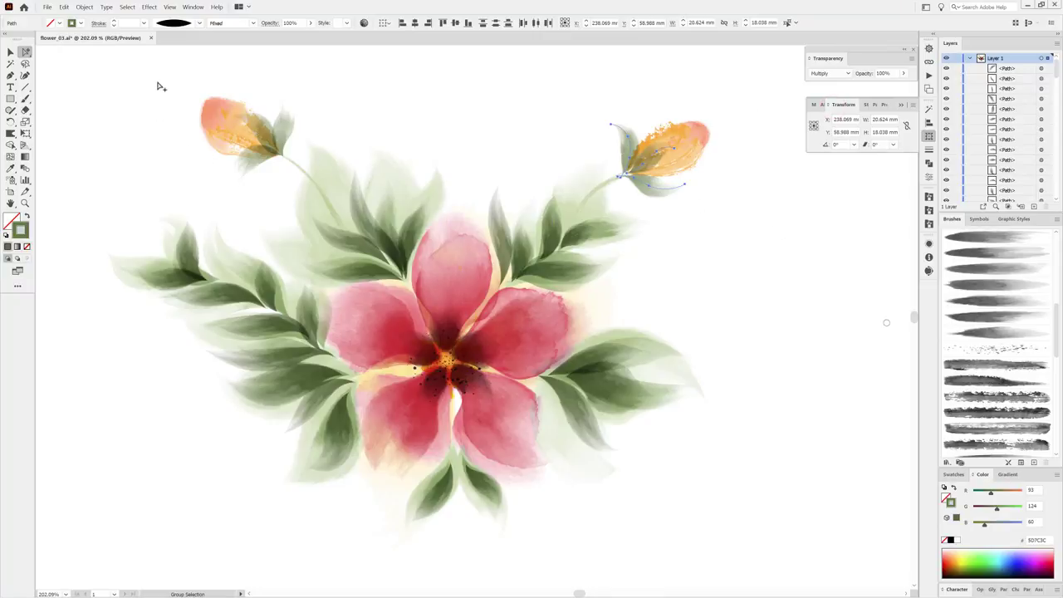
Nudge both buds slightly inward onto their stem tips, then deselect.
left_click_drag(157, 86, 262, 171)
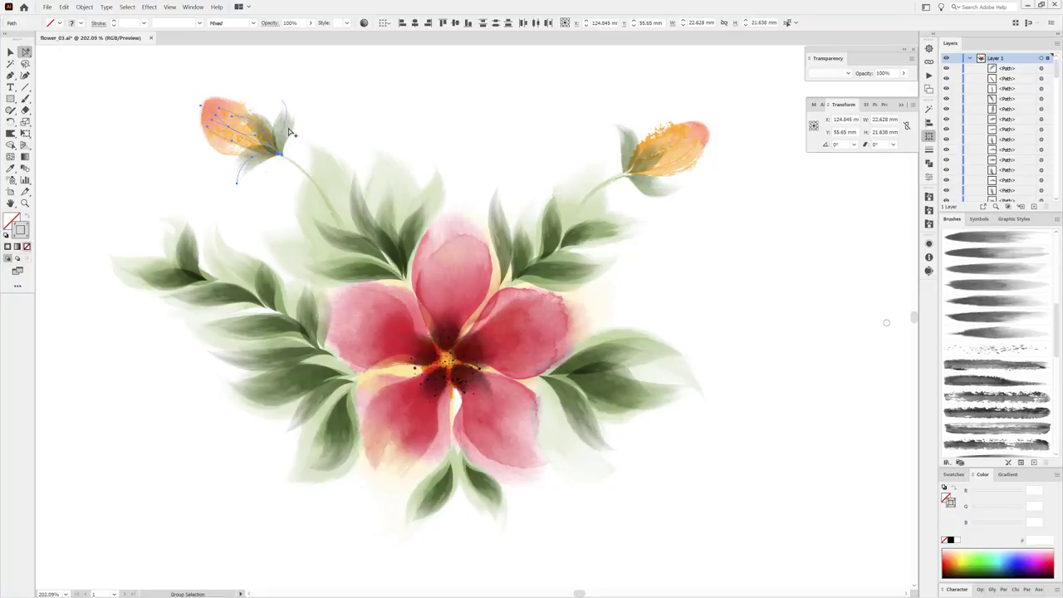
left_click(288, 129, "shift")
left_click_drag(242, 131, 257, 143)
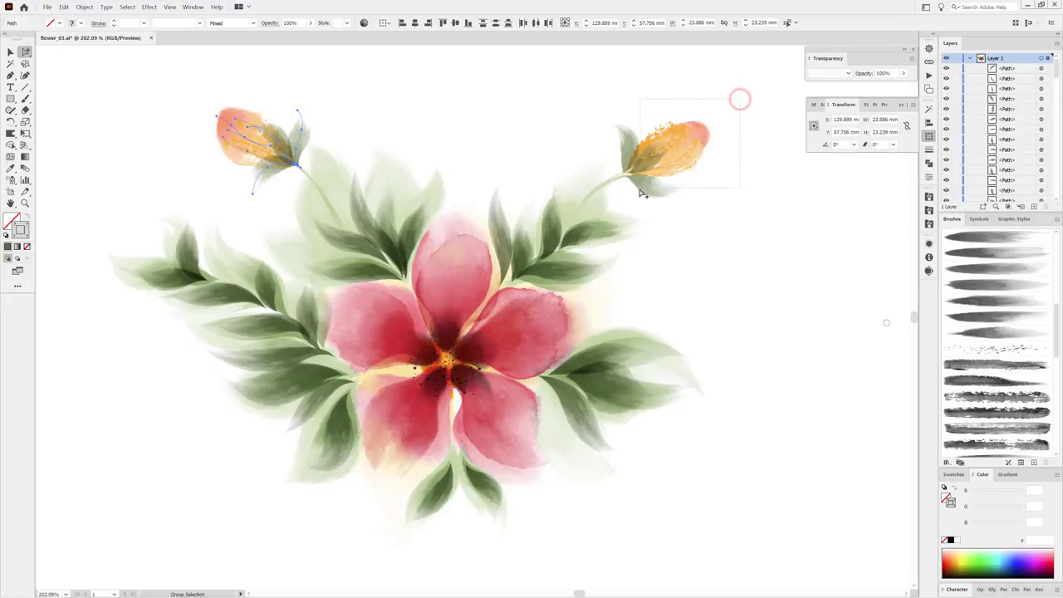
left_click(641, 191)
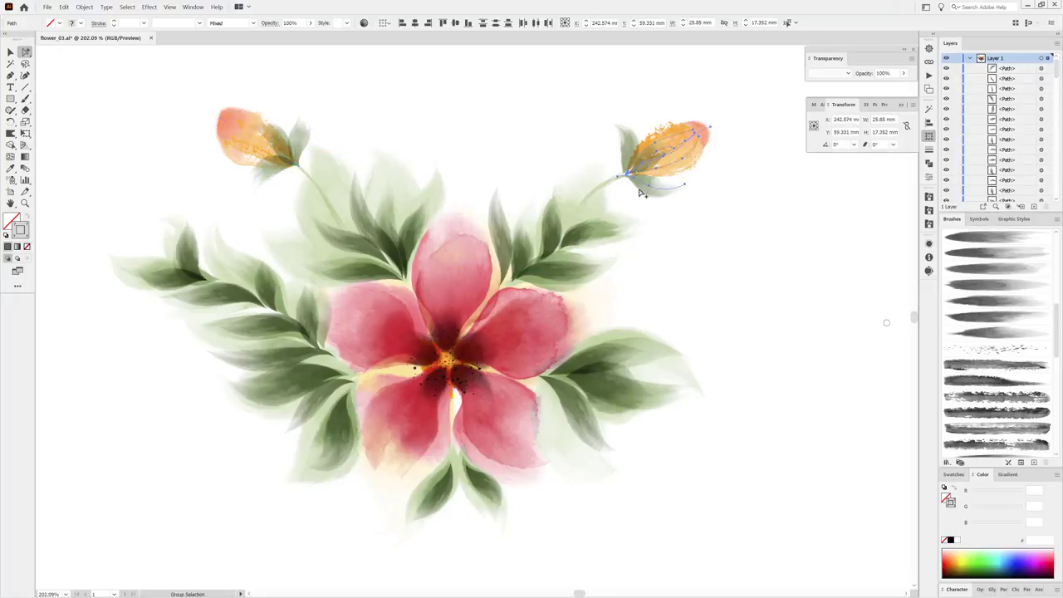
left_click(667, 155)
left_click_drag(667, 155, 653, 164)
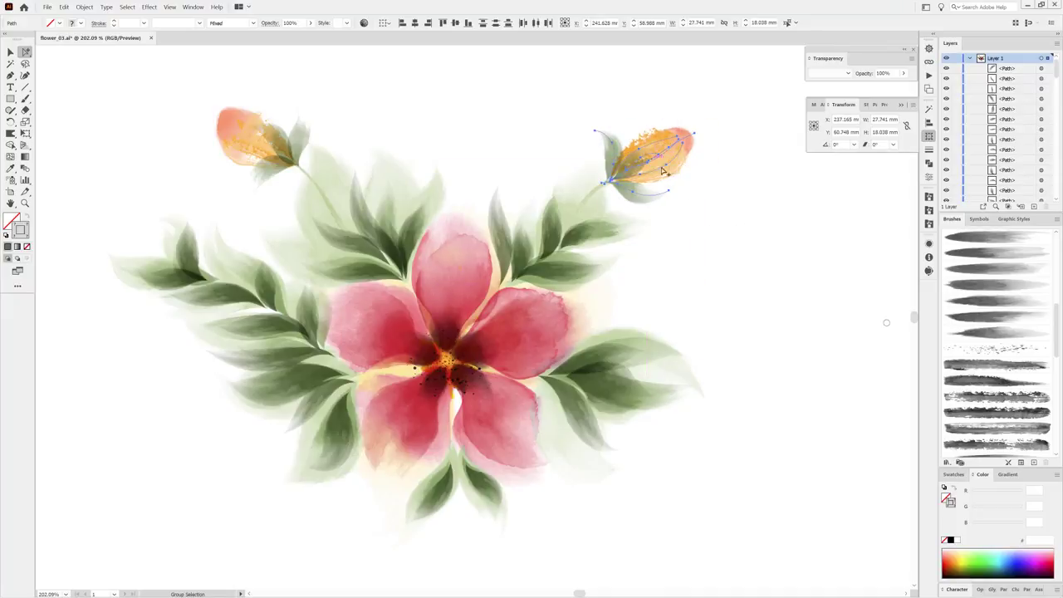
key("v")
left_click(820, 285)
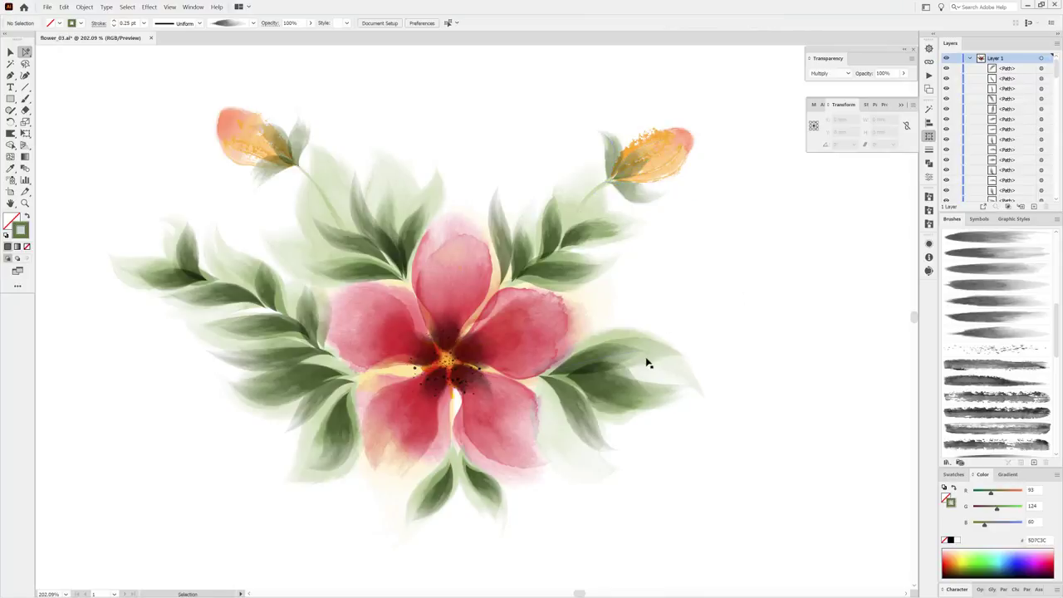
Add Splatter_Brush_117 from the Dagubi_Watercolor_Splatter library to the document brushes.
key("a")
left_click(928, 196)
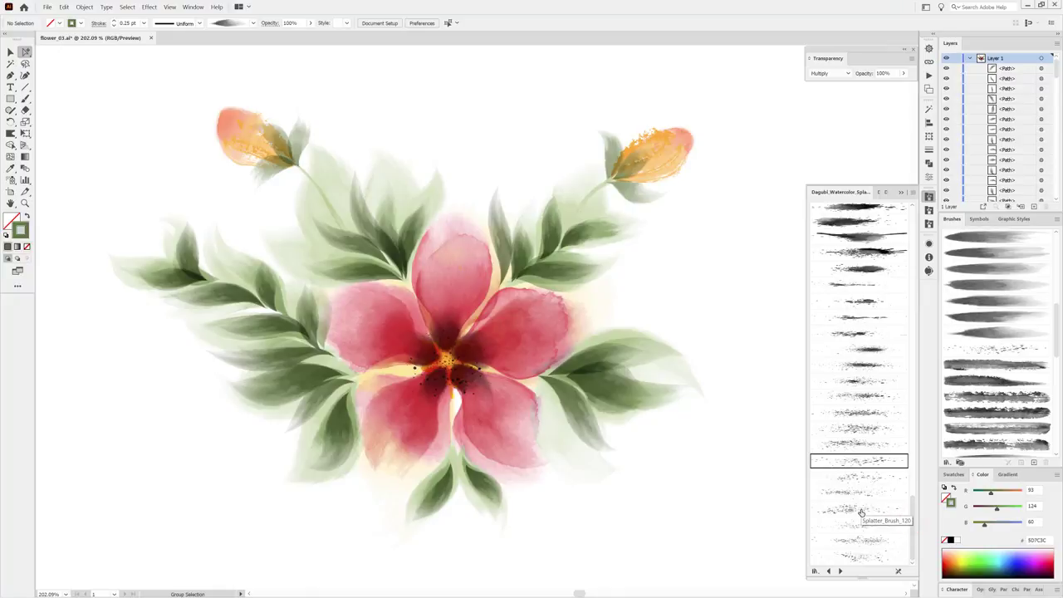
left_click(968, 60)
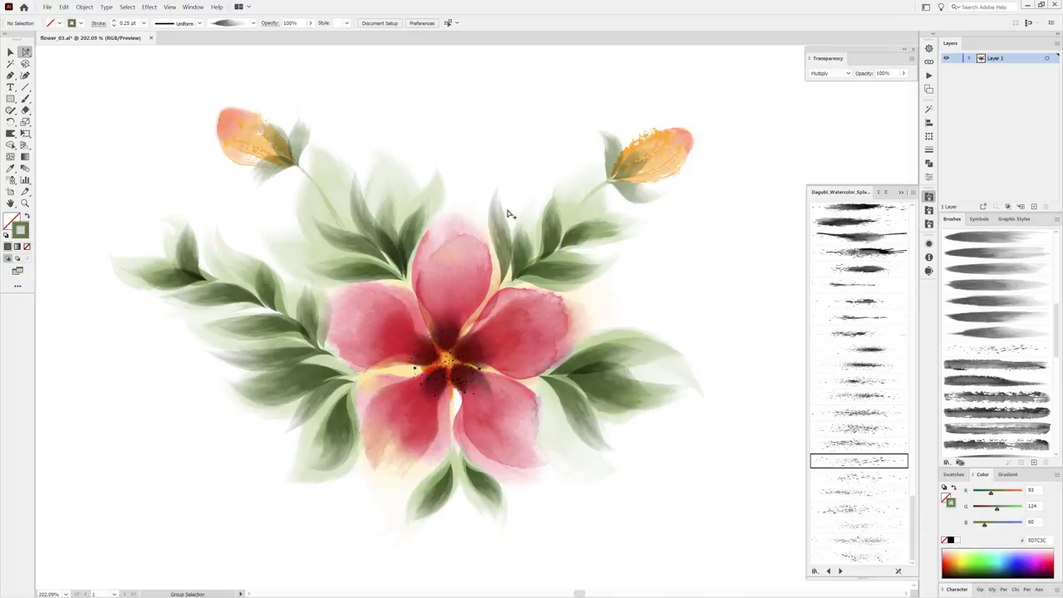
left_click(861, 463)
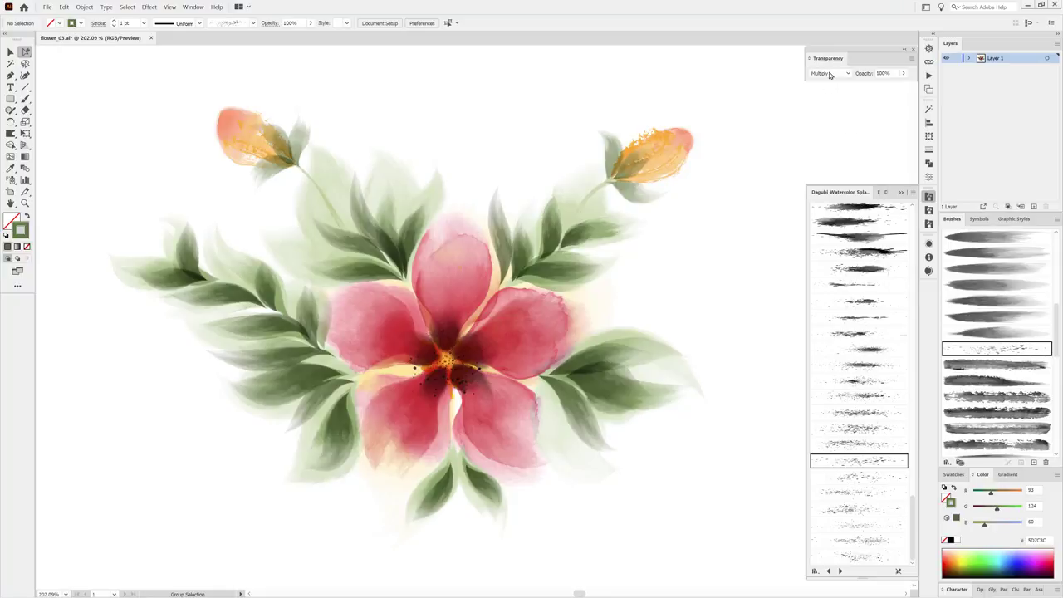
Paint a splatter stroke over the lower-left leaves and lighten it to sage green 147/168/125.
left_click(25, 99)
left_click_drag(234, 493, 420, 217)
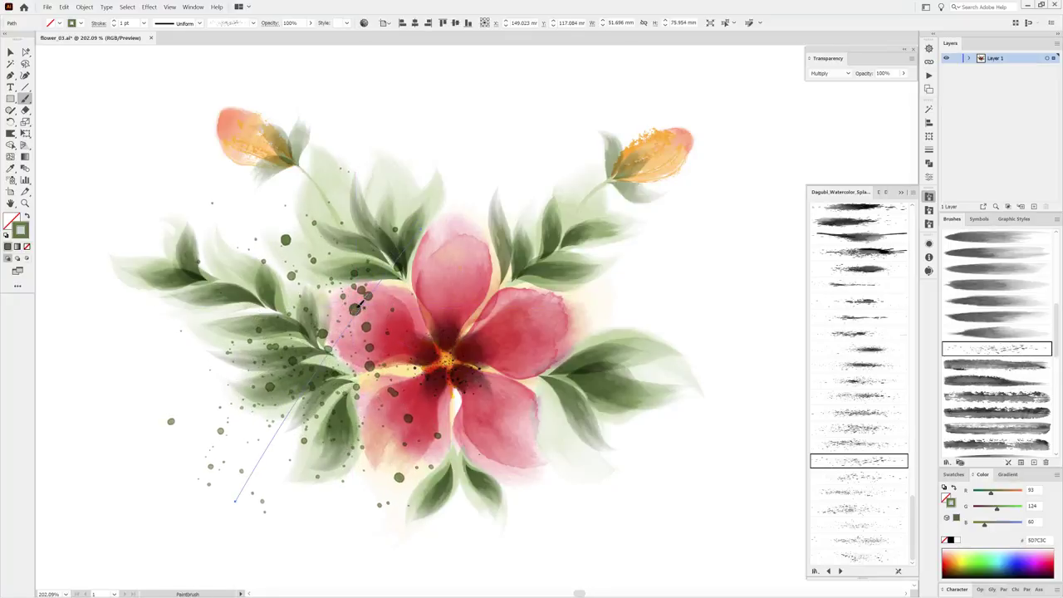
key("ctrl+z")
left_click_drag(227, 487, 372, 308)
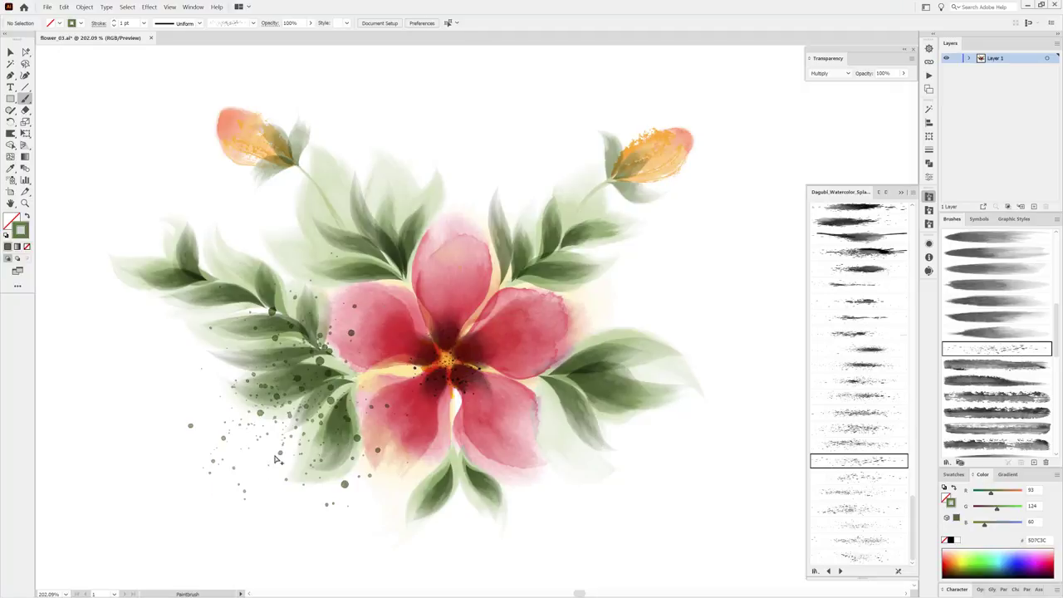
left_click_drag(276, 459, 311, 459)
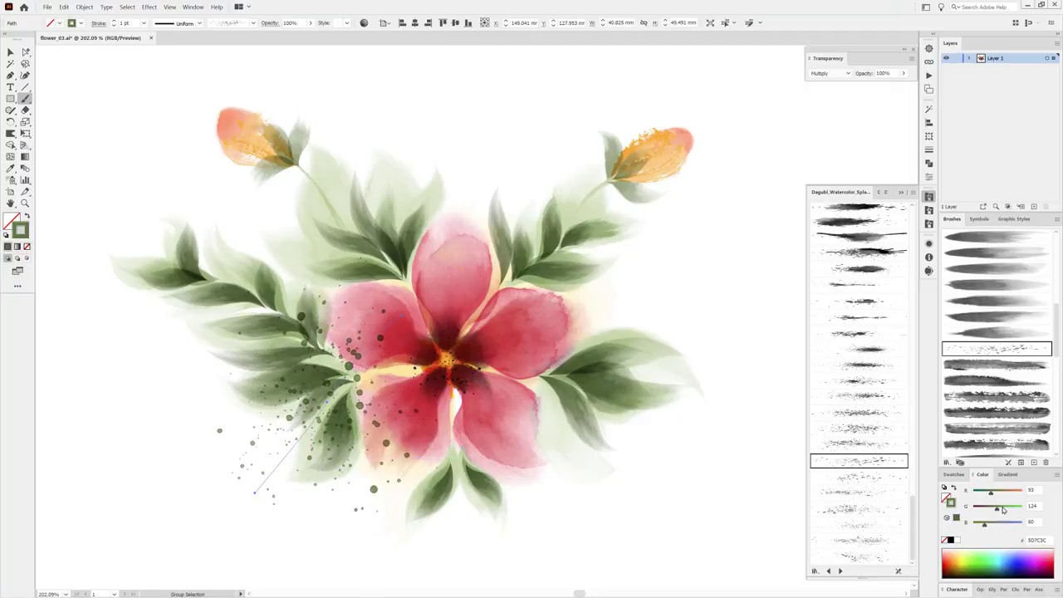
left_click_drag(1000, 510, 1007, 509)
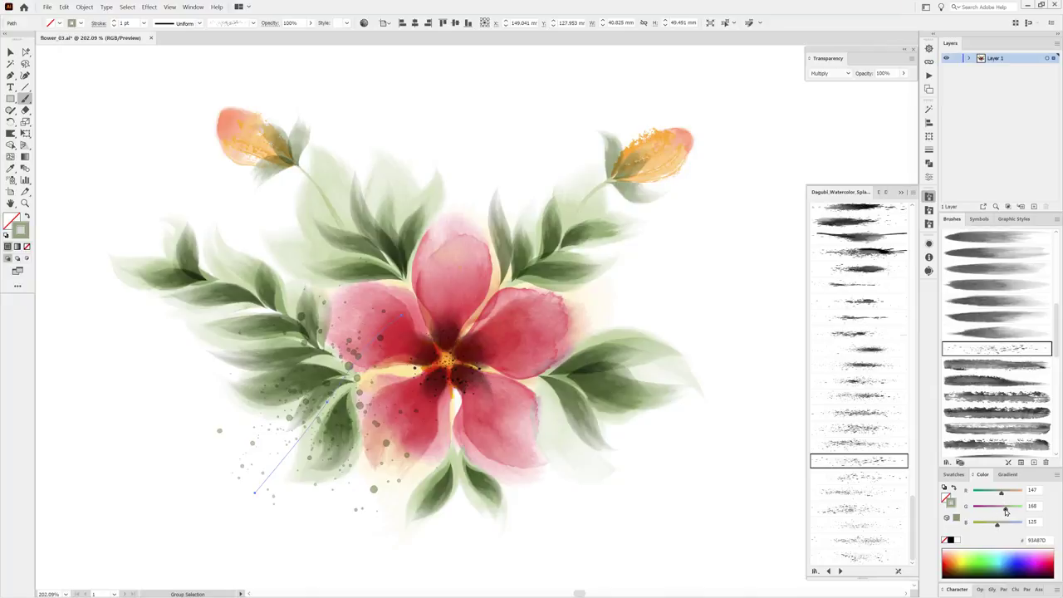
Lighten the green stroke colour slightly and clear the selection.
left_click_drag(1005, 511, 1006, 512)
left_click_drag(1007, 509, 1008, 510)
key("ctrl+shift+a")
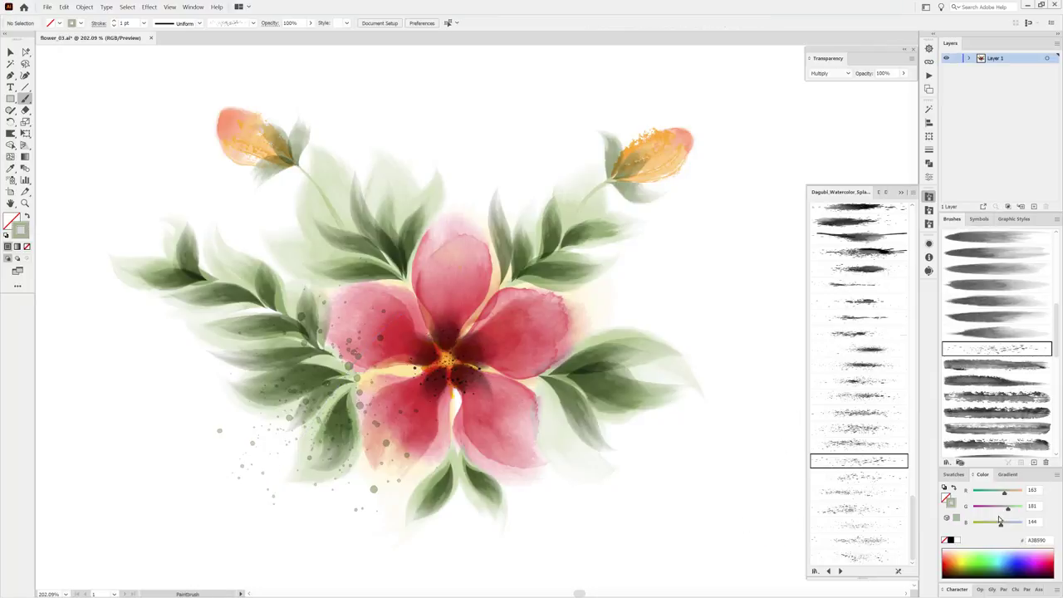
Set the stroke colour to a vivid red with a touch of blue.
key("x")
left_click(952, 566)
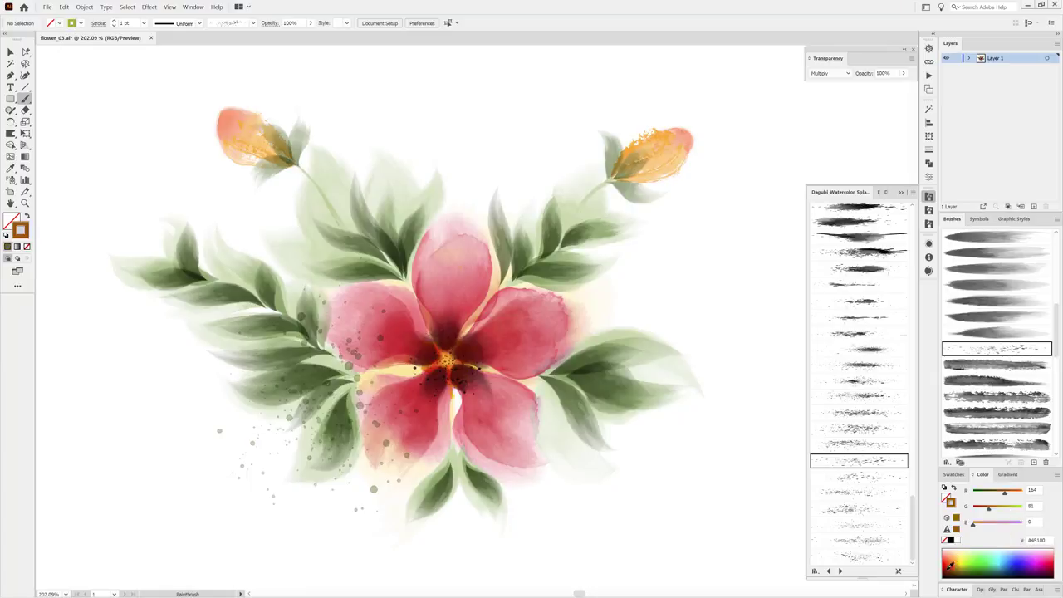
left_click_drag(999, 491, 1020, 490)
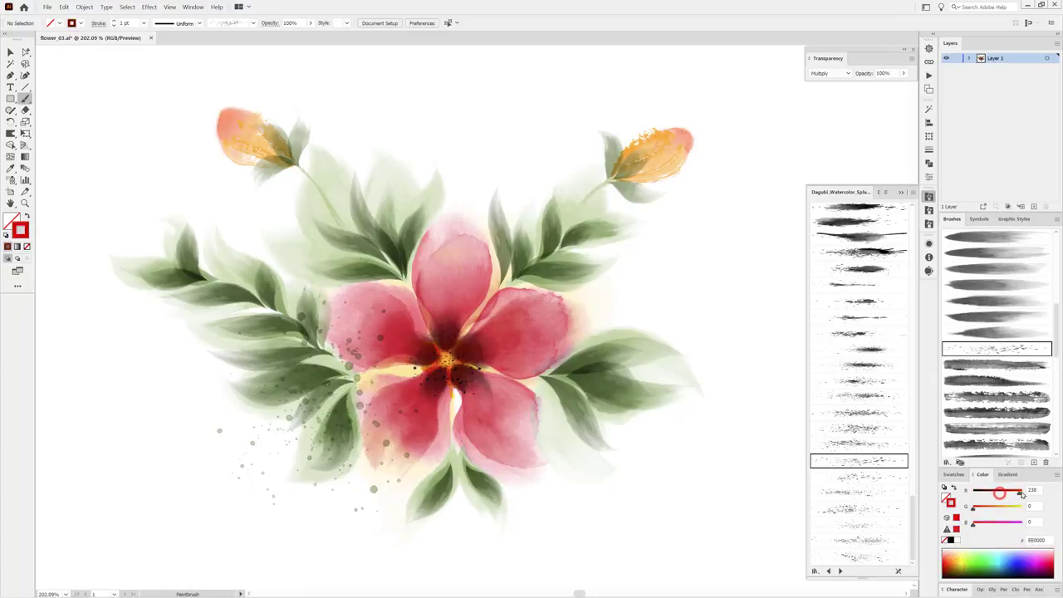
left_click(974, 522)
left_click_drag(976, 523, 977, 524)
Paint Dagubi red splatter over the petals, nudge it down, darken to R 183, then deselect.
left_click(848, 478)
left_click_drag(539, 449, 371, 166)
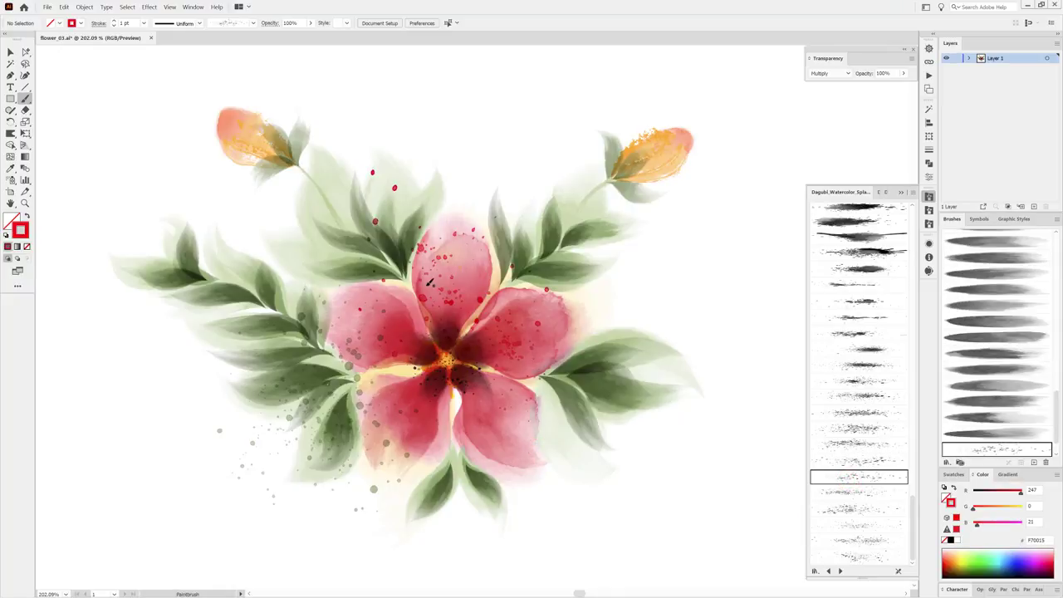
key("ctrl")
left_click_drag(421, 251, 428, 307)
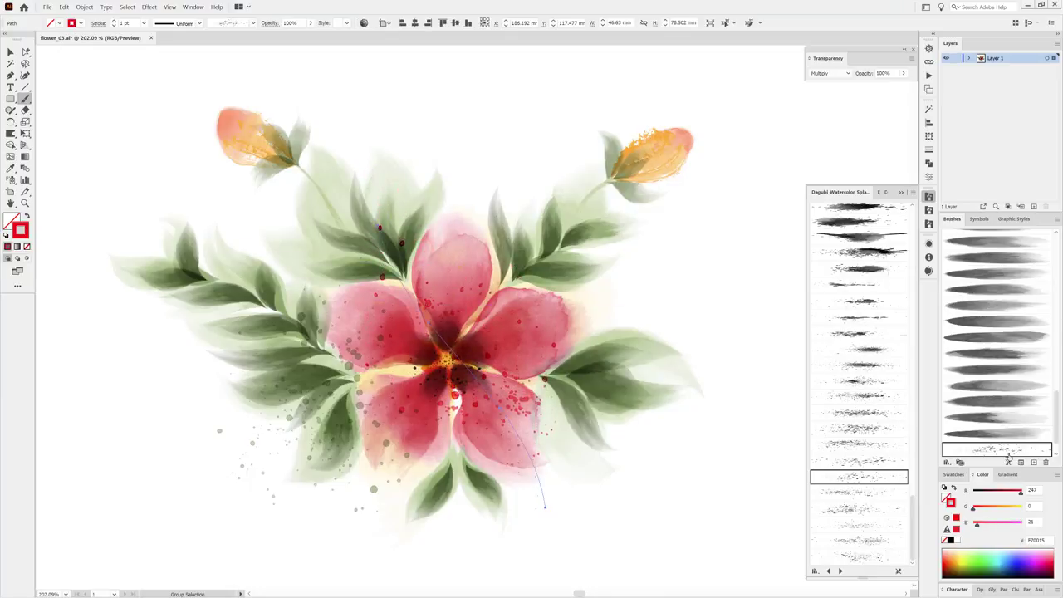
left_click_drag(1018, 495, 1009, 495)
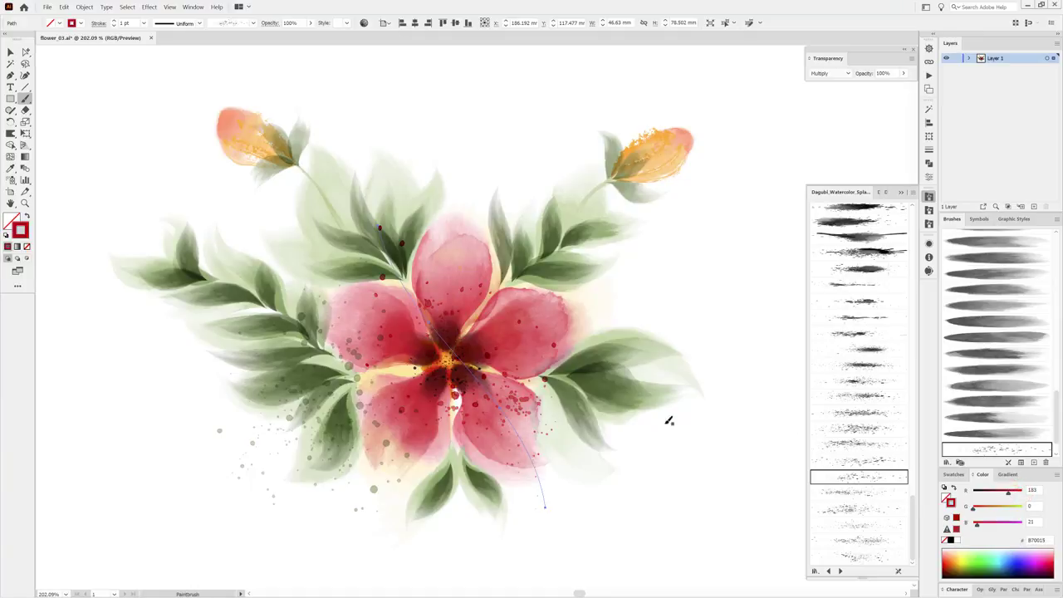
left_click(864, 111)
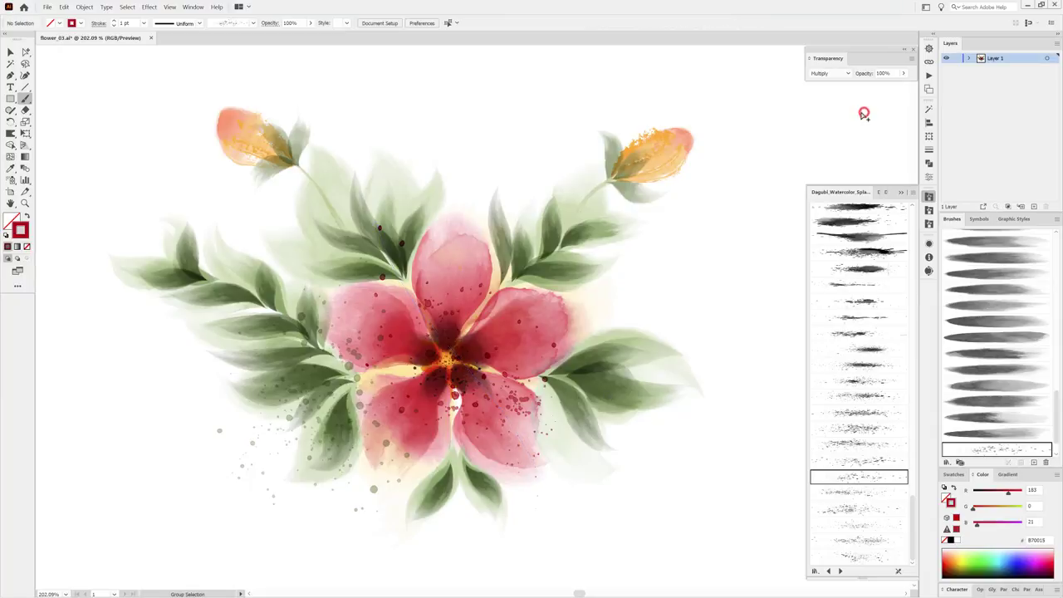
Paint white splatter in Normal blend over the right-hand leaves, then fit the artboard in view.
left_click(873, 495)
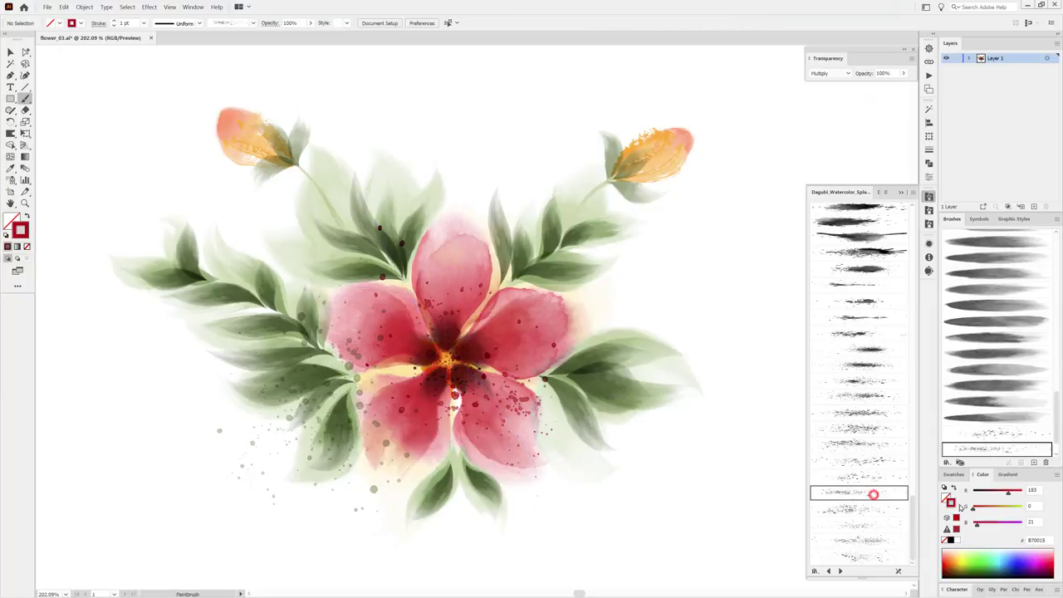
left_click(955, 540)
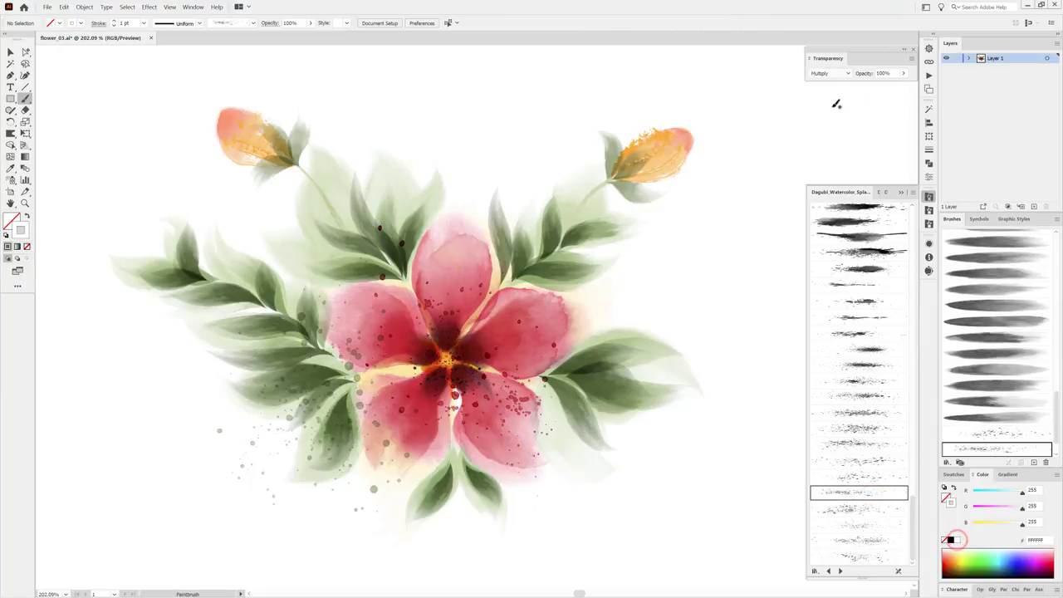
left_click(820, 73)
mouse_move(577, 366)
left_mouse_down()
mouse_move(660, 390)
mouse_move(657, 421)
left_mouse_up()
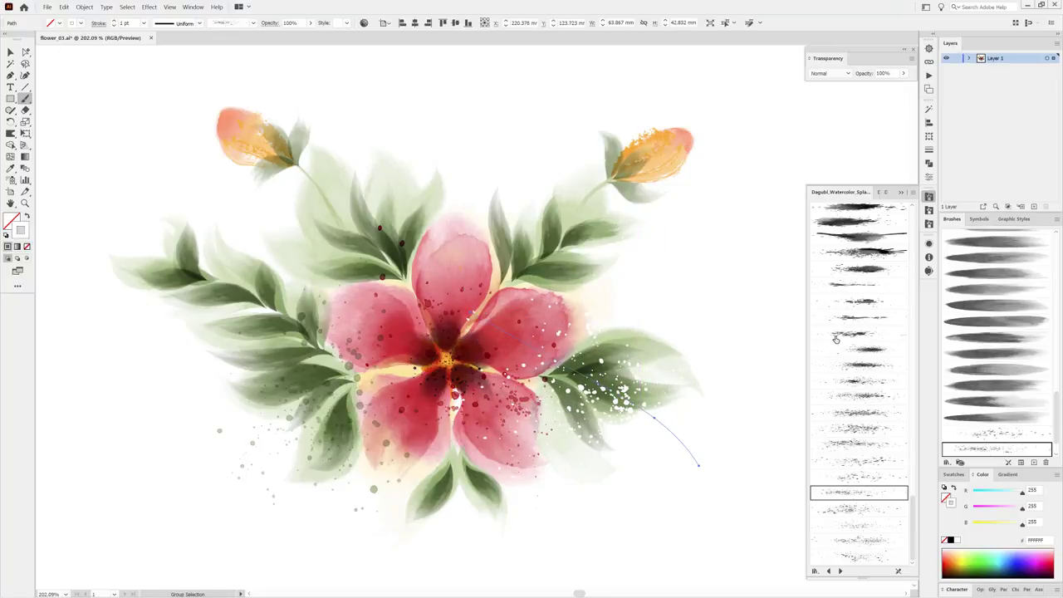
key("ctrl+0")
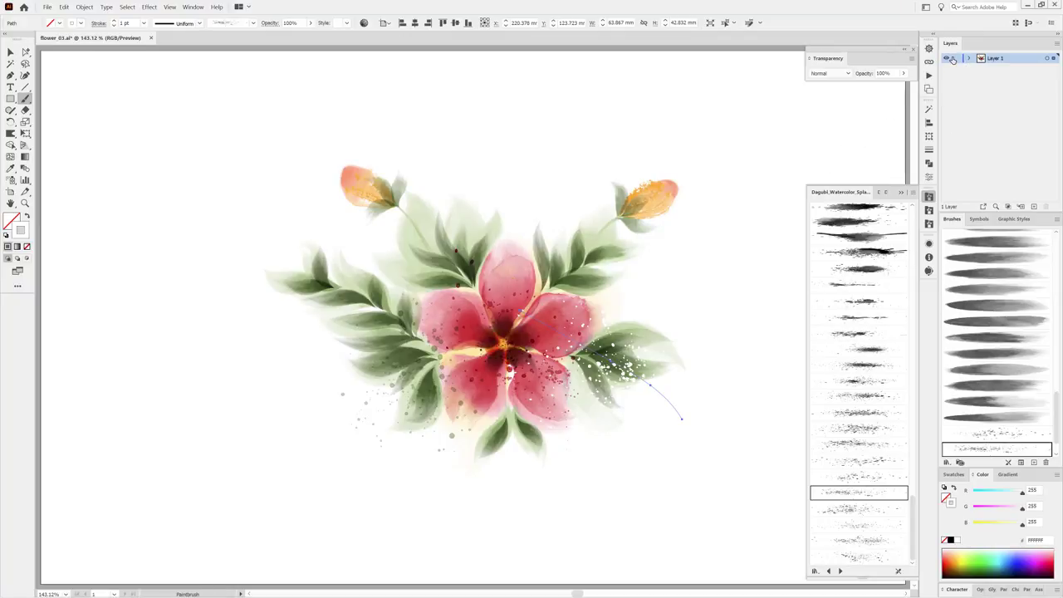
Lock Layer 1, add Layer 2 above it, and close the Dagubi brush library.
left_click(957, 59)
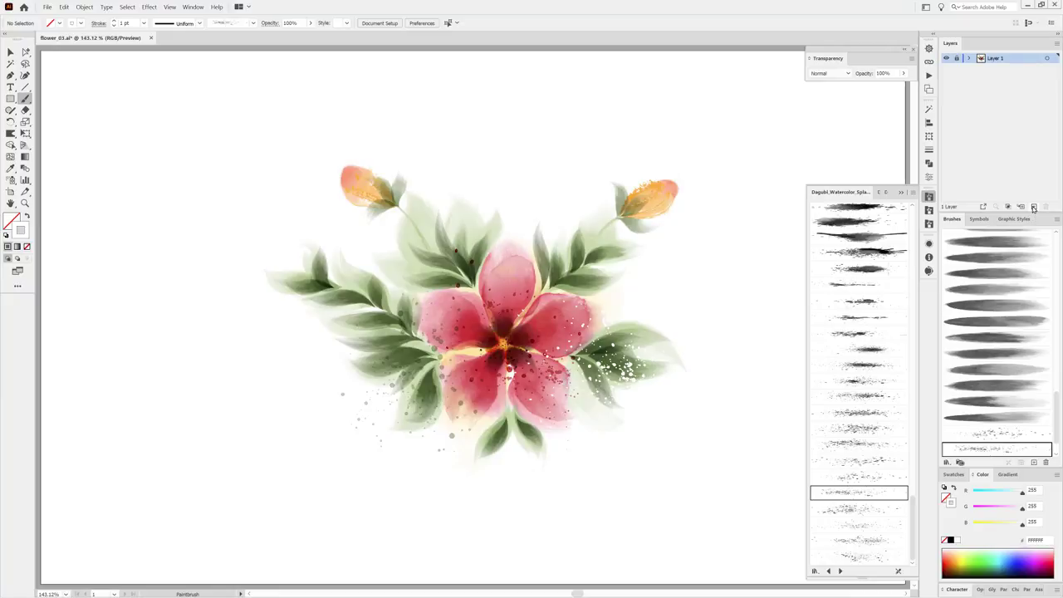
left_click(1034, 208)
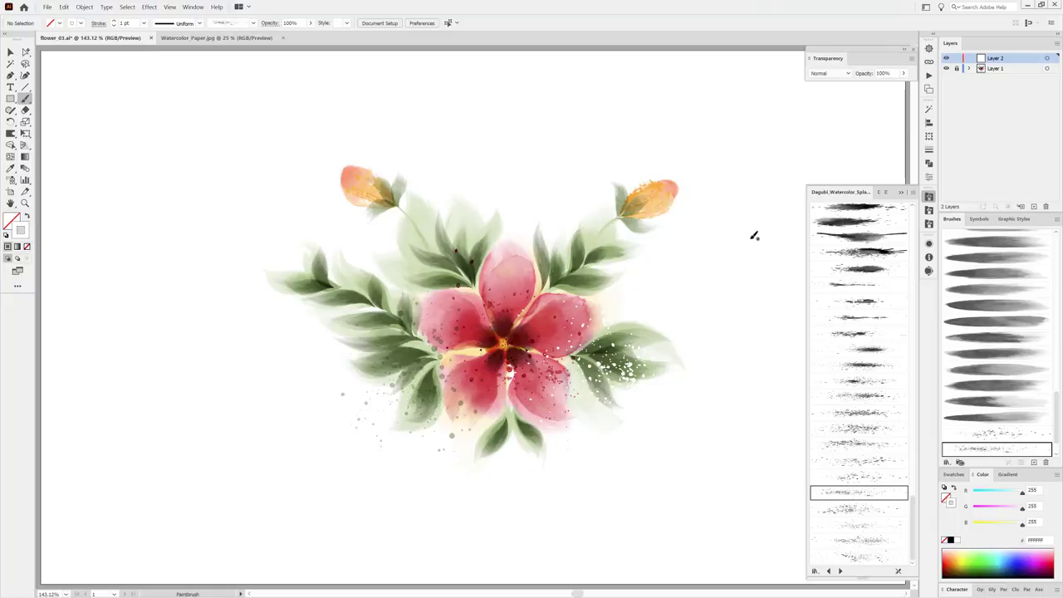
left_click(902, 194)
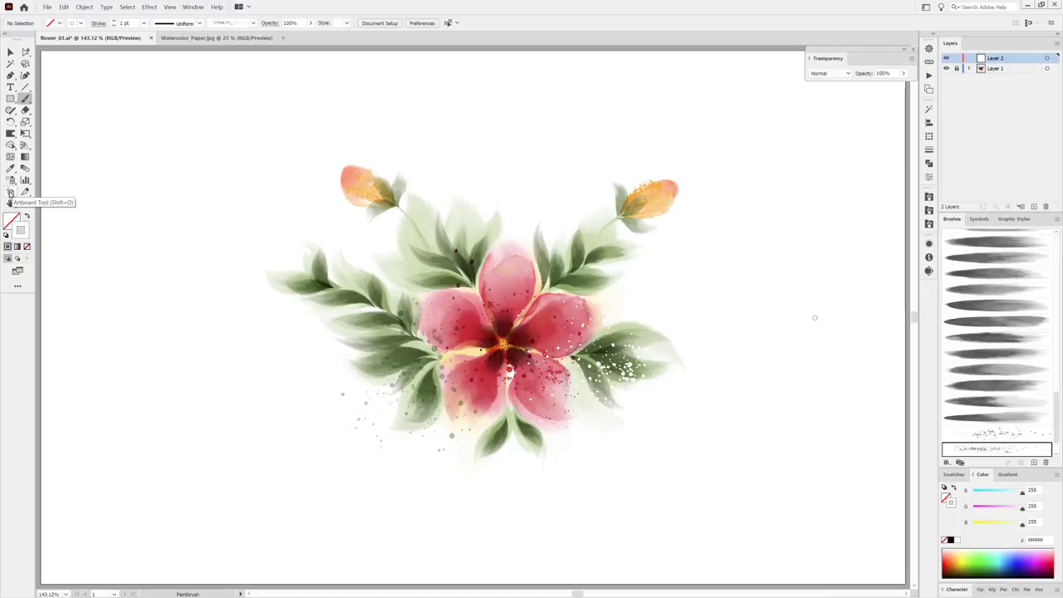
Pull all four artboard corners inward to about 276.9 × 171.1 mm.
left_click(10, 192)
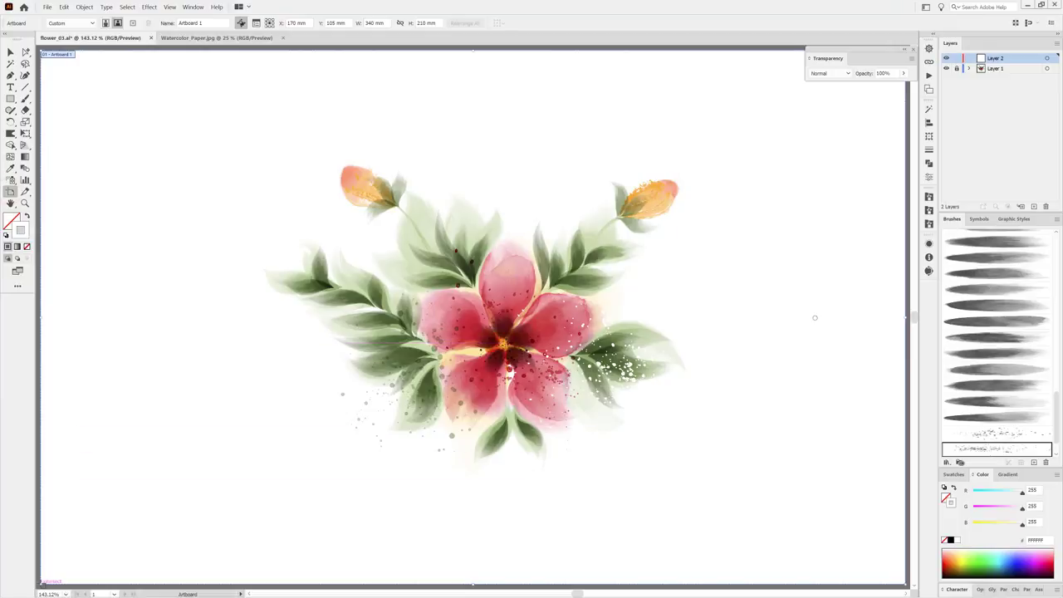
left_click_drag(40, 582, 138, 509)
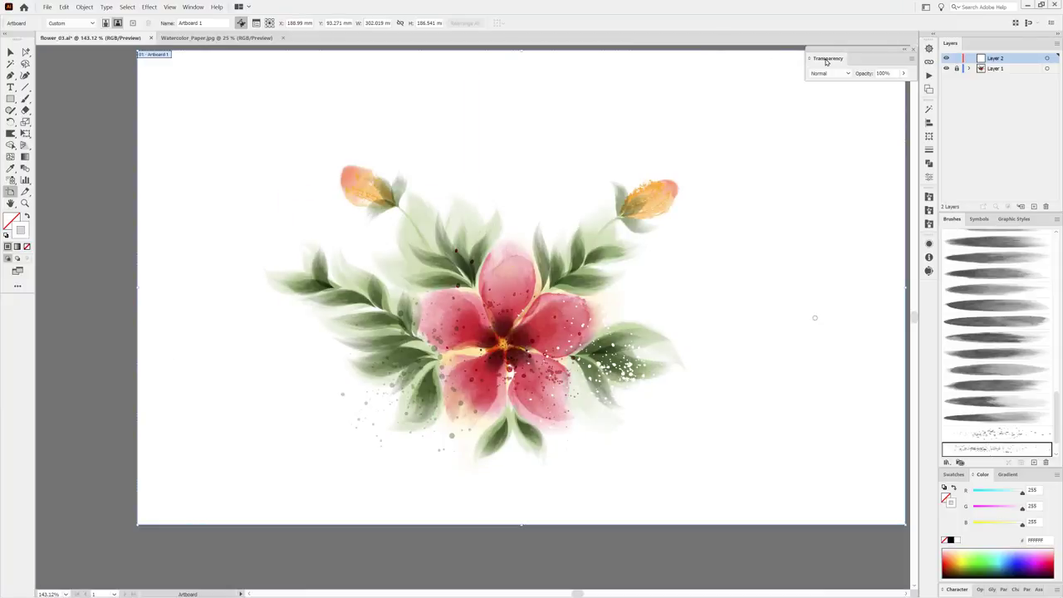
left_click_drag(775, 148, 715, 184)
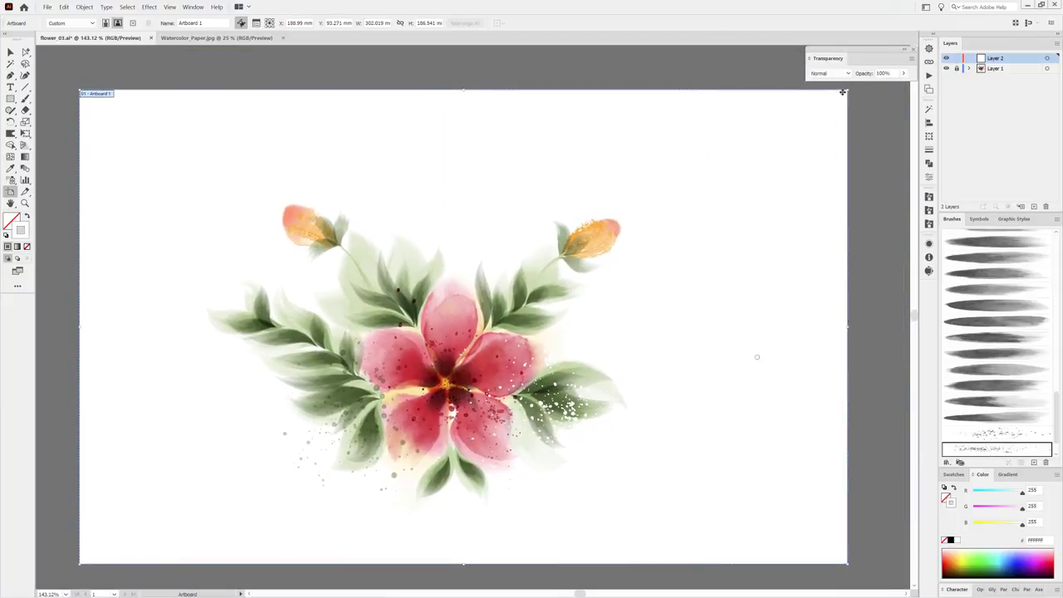
left_click_drag(846, 91, 816, 109)
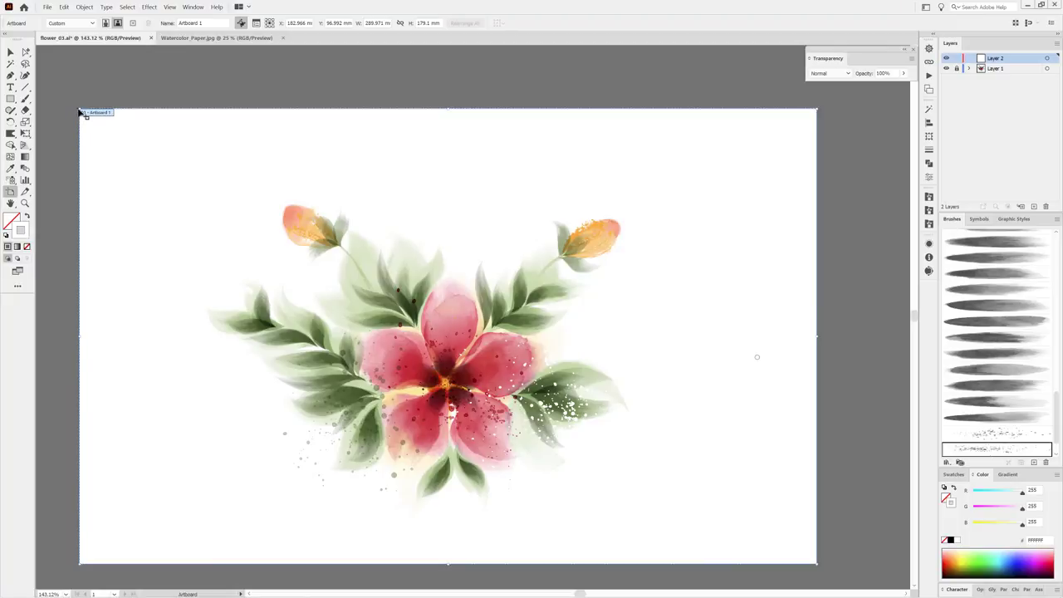
left_click_drag(79, 108, 102, 122)
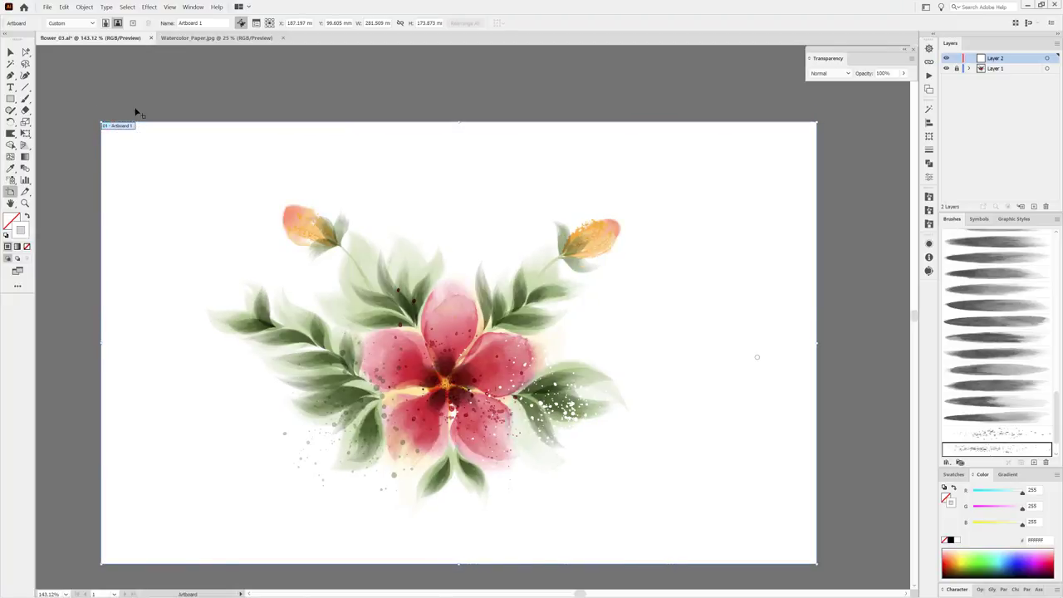
left_click_drag(817, 563, 799, 556)
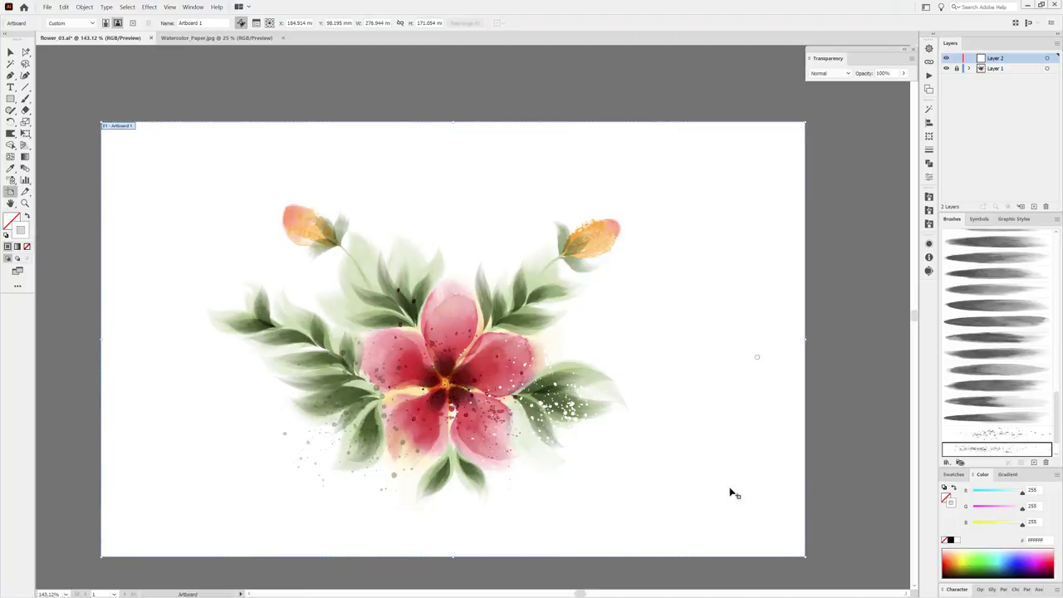
left_click(10, 51)
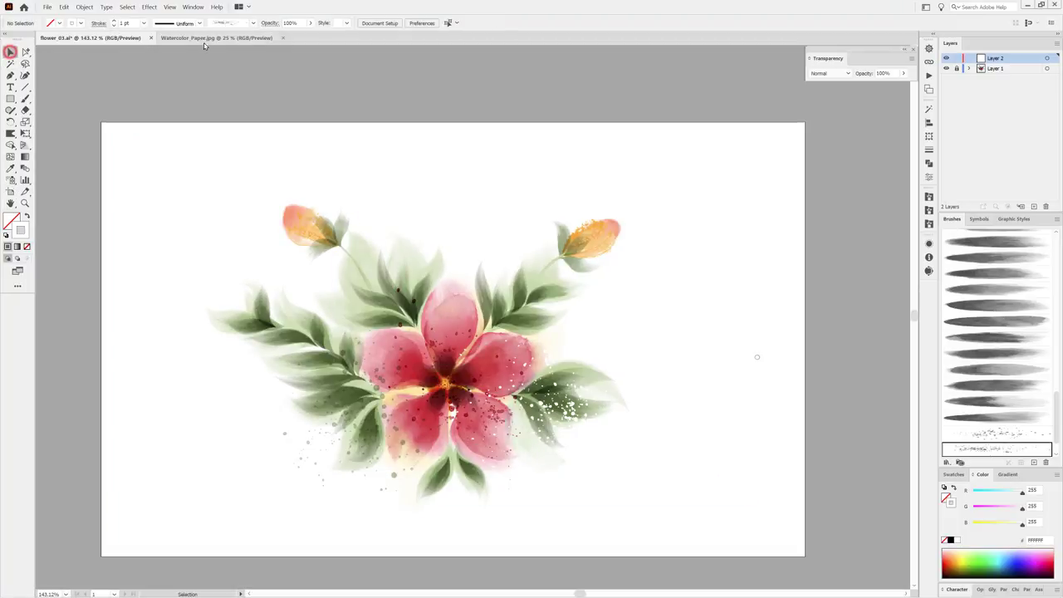
Copy the paper image from the Watercolor_Paper.jpg document.
left_click(205, 38)
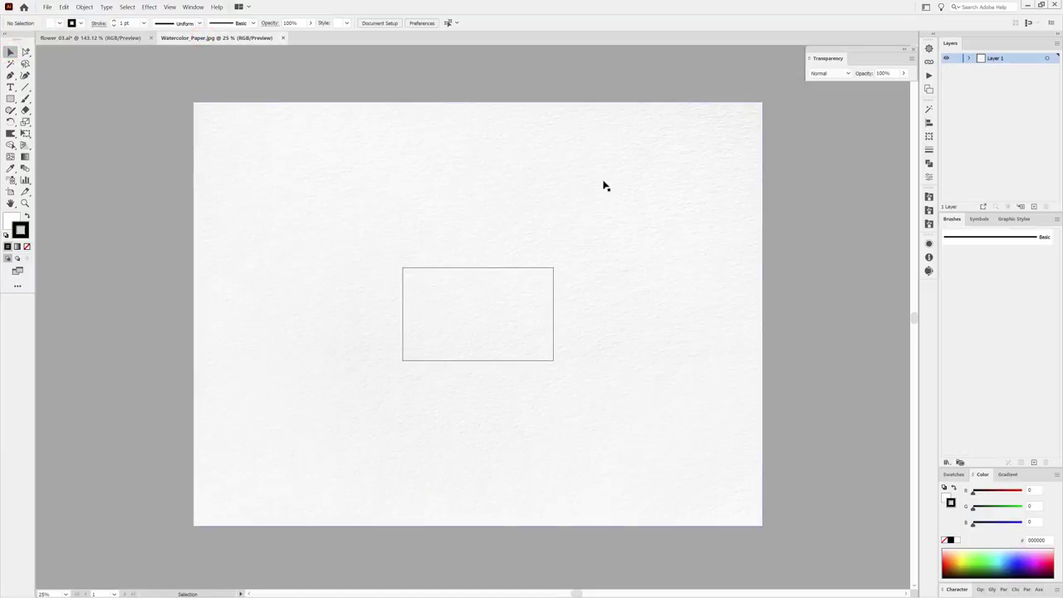
left_click(554, 180)
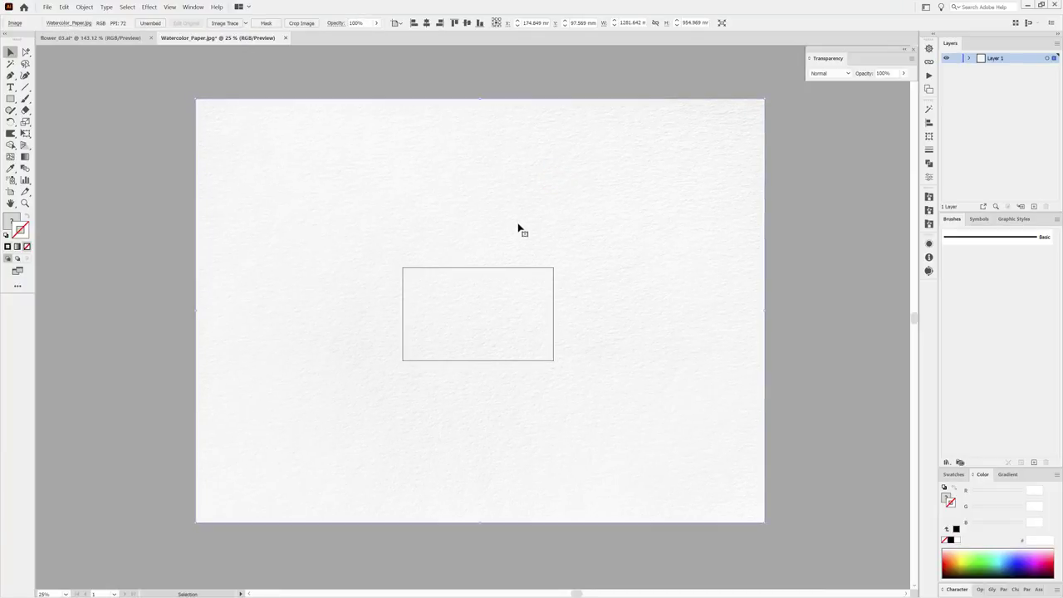
left_click(64, 8)
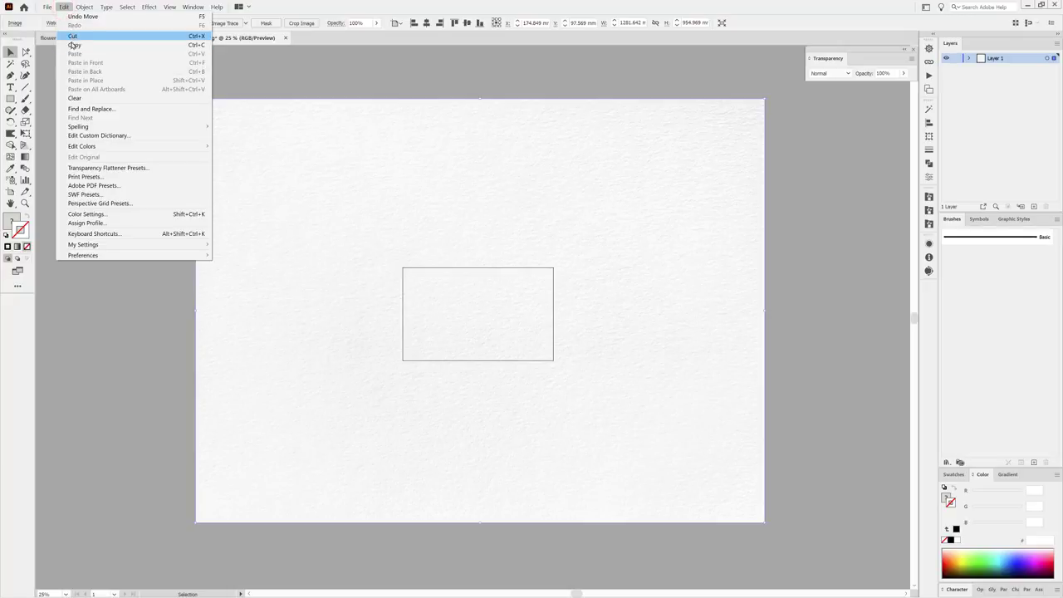
left_click(74, 45)
Paste the paper texture into flower_03.ai on Layer 2.
left_click(120, 40)
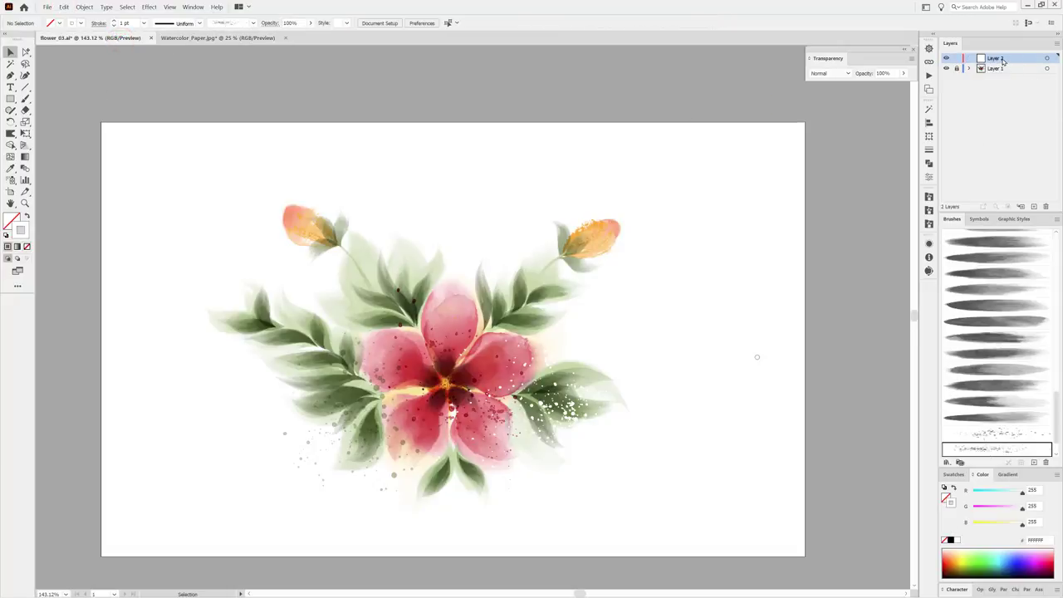
left_click(83, 7)
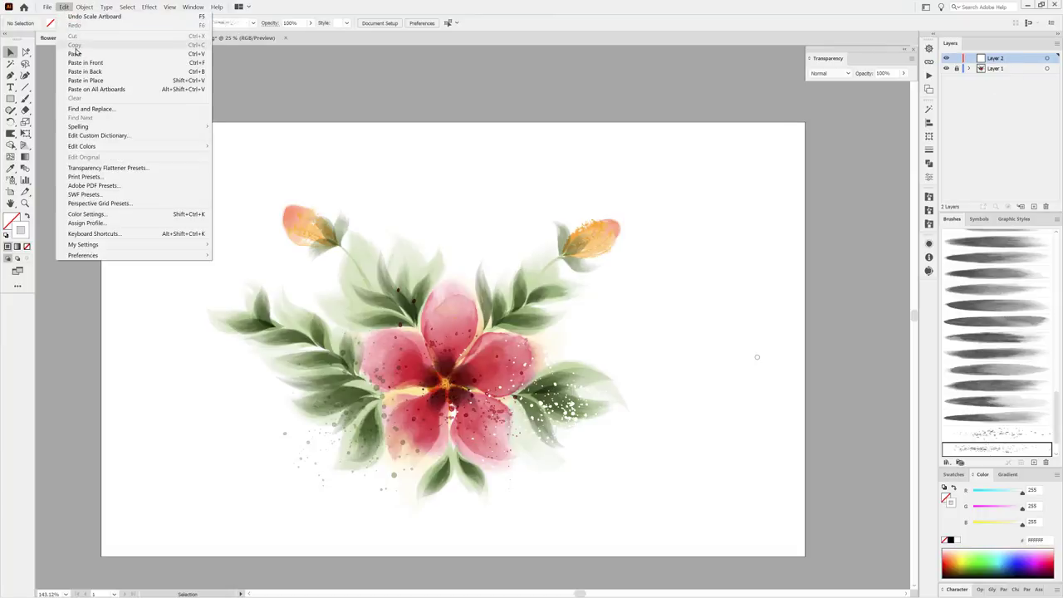
left_click(74, 54)
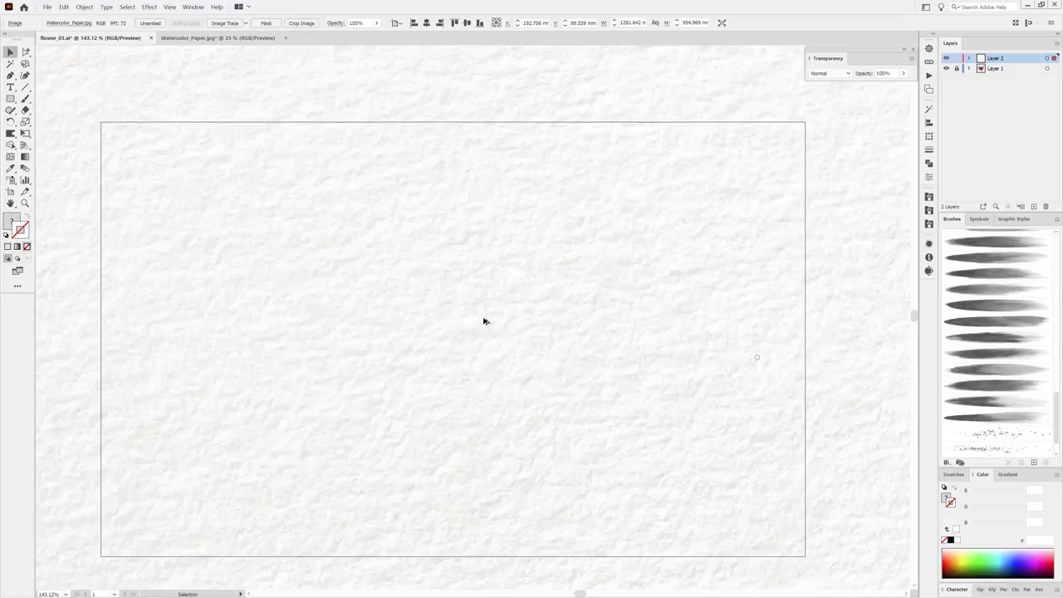
Scale the paper image down closer to the artboard size.
scroll(485, 322, "down", 2)
scroll(485, 322, "down", 1)
scroll(485, 322, "down", 4)
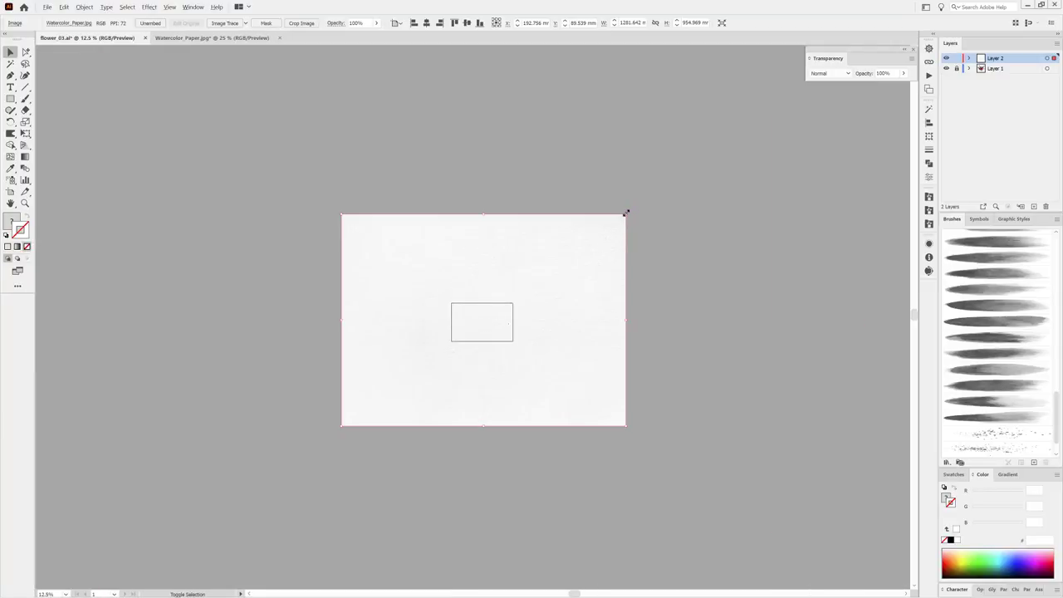
left_click_drag(626, 214, 537, 297)
scroll(480, 326, "up", 1)
scroll(480, 327, "up", 1)
scroll(480, 326, "up", 3)
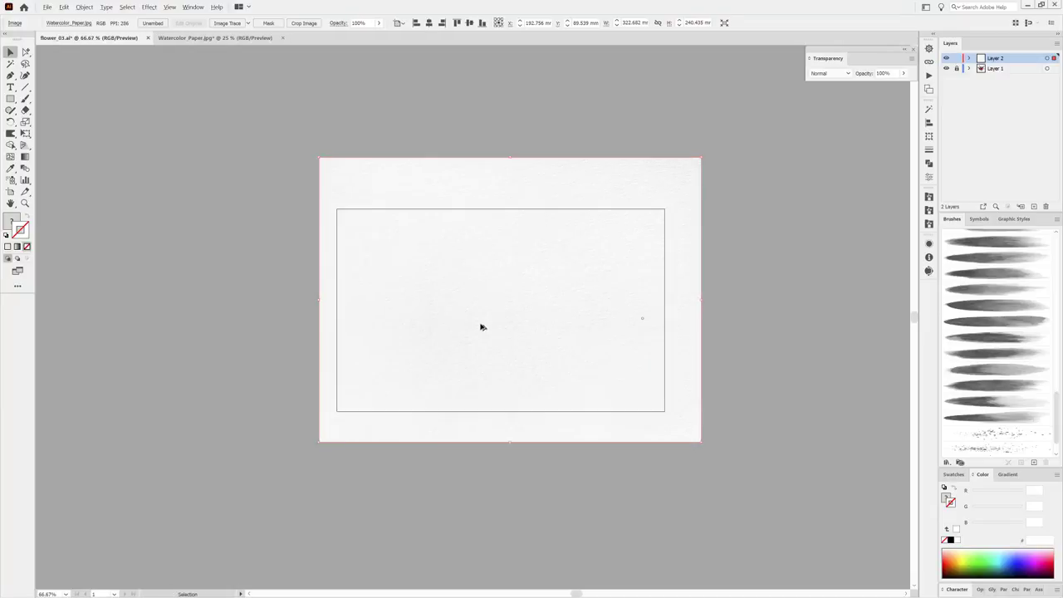
left_click_drag(700, 158, 688, 168)
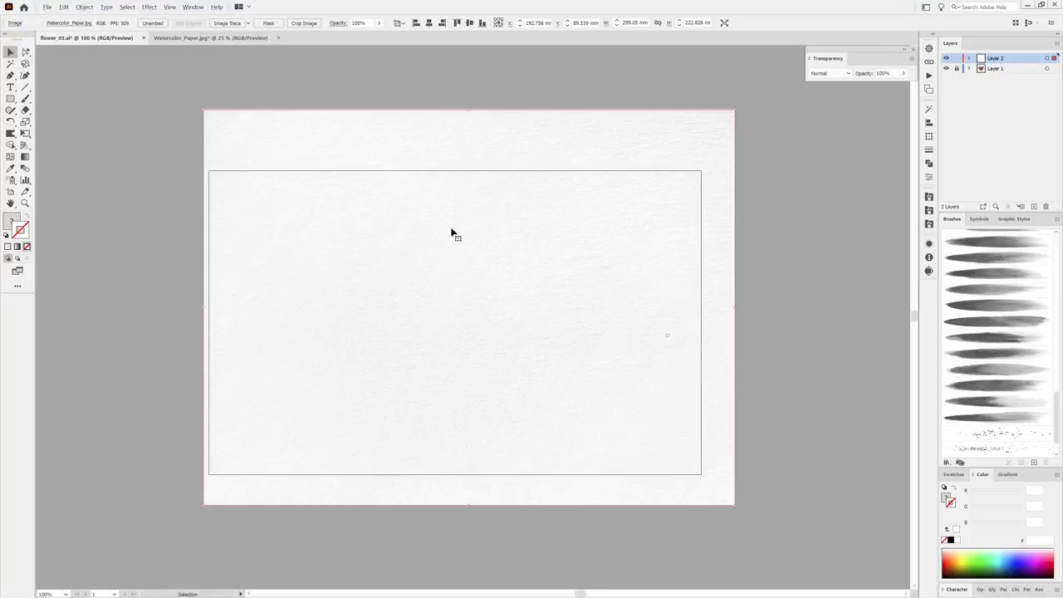
Crop the paper image to the artboard edges, about 276.9 × 171.1 mm.
left_click(303, 23)
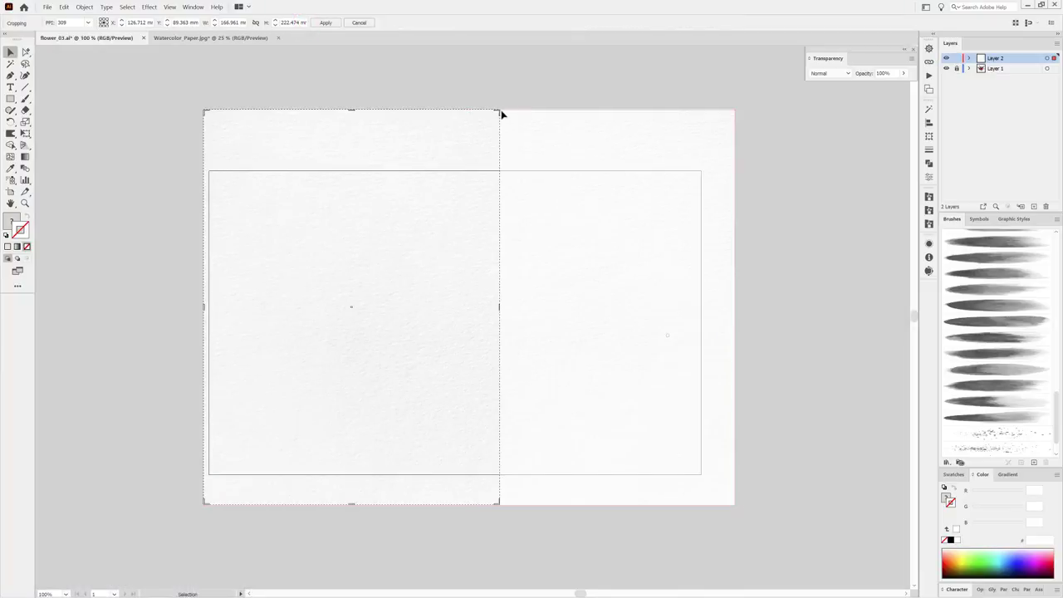
left_click_drag(498, 110, 697, 172)
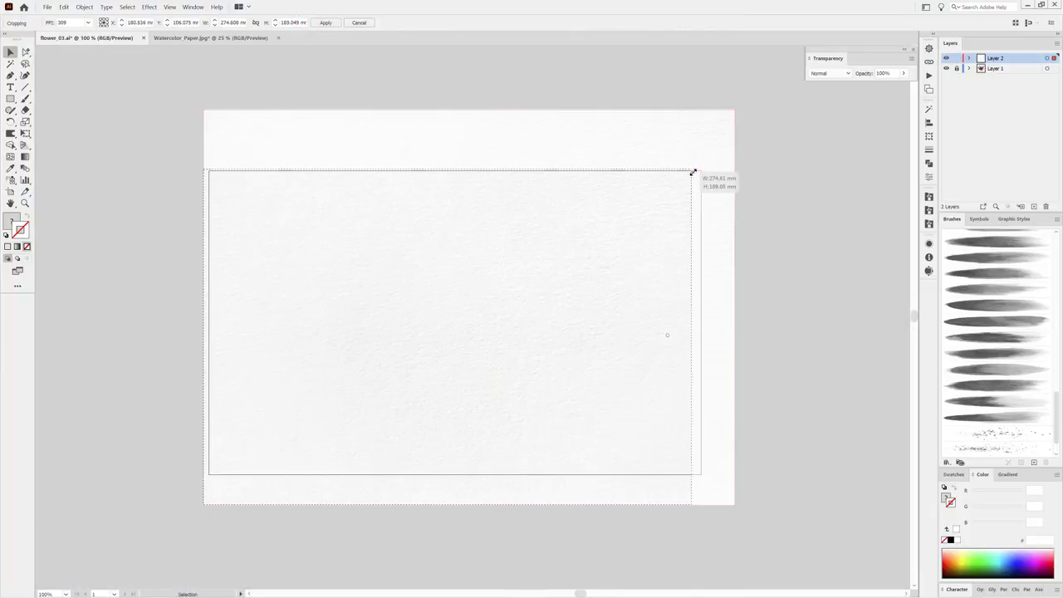
left_click_drag(698, 172, 699, 172)
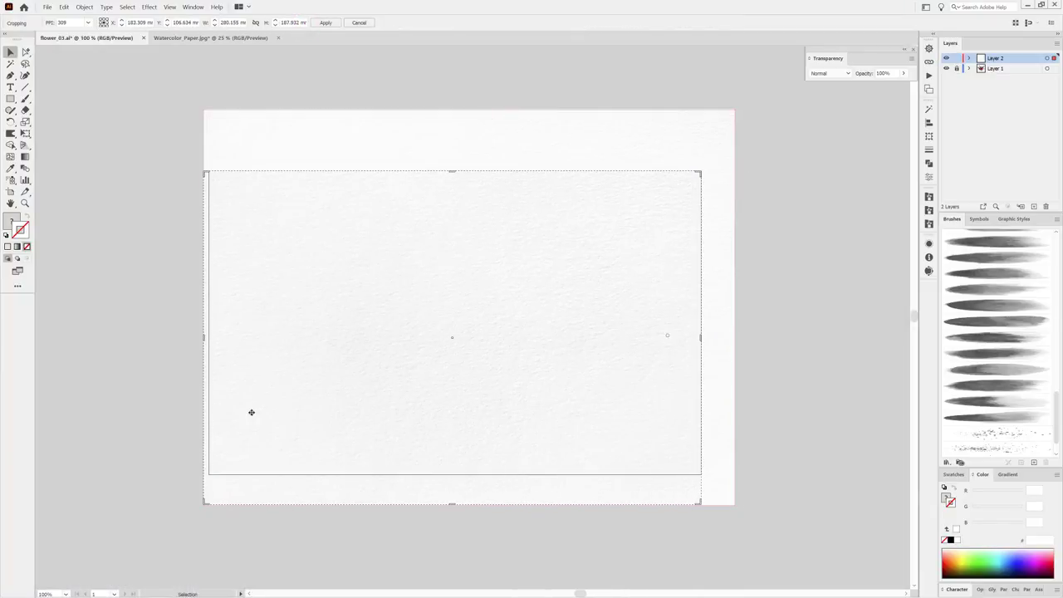
left_click_drag(204, 503, 211, 474)
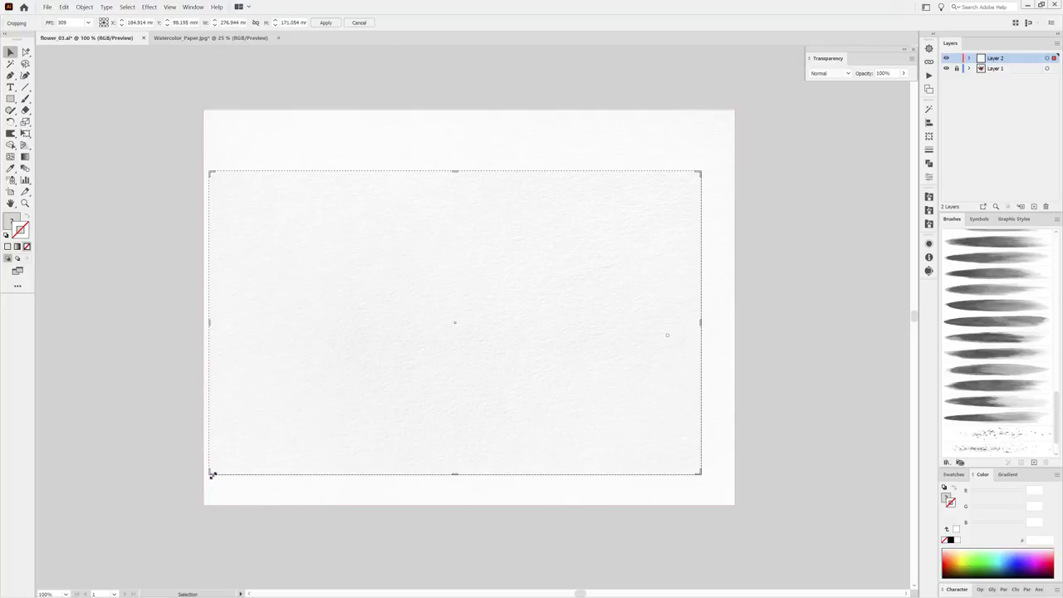
left_click(325, 23)
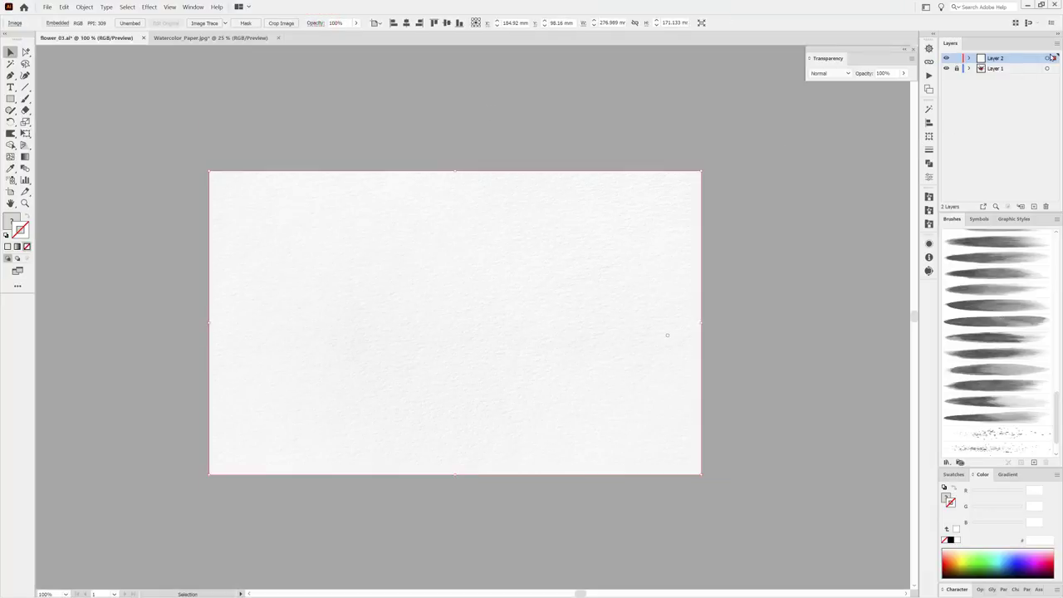
Set the paper layer's blend mode to Multiply so the flower shows through.
left_click(1047, 58)
left_click(828, 74)
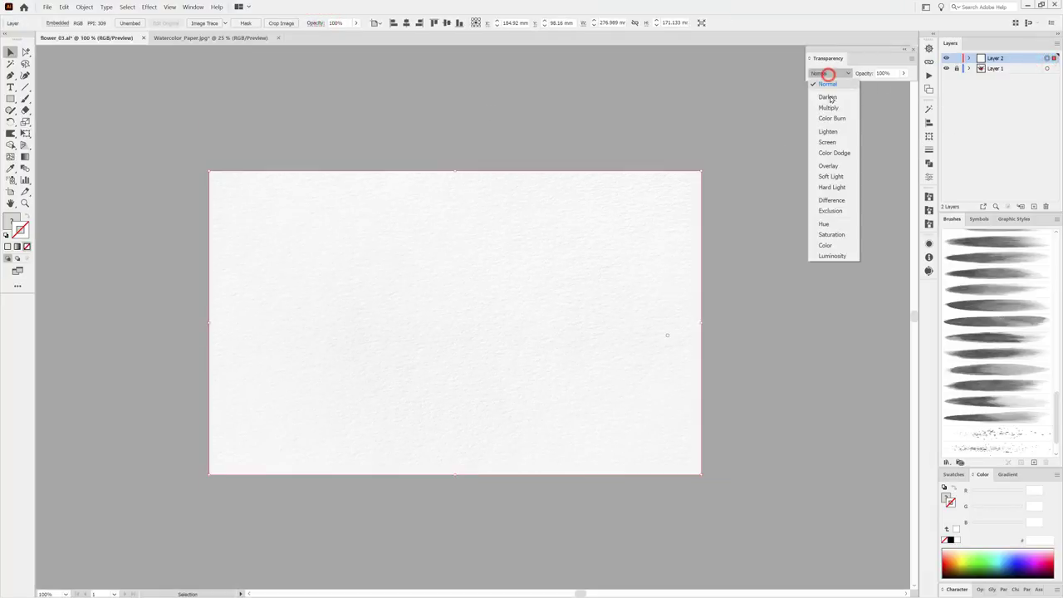
left_click(828, 108)
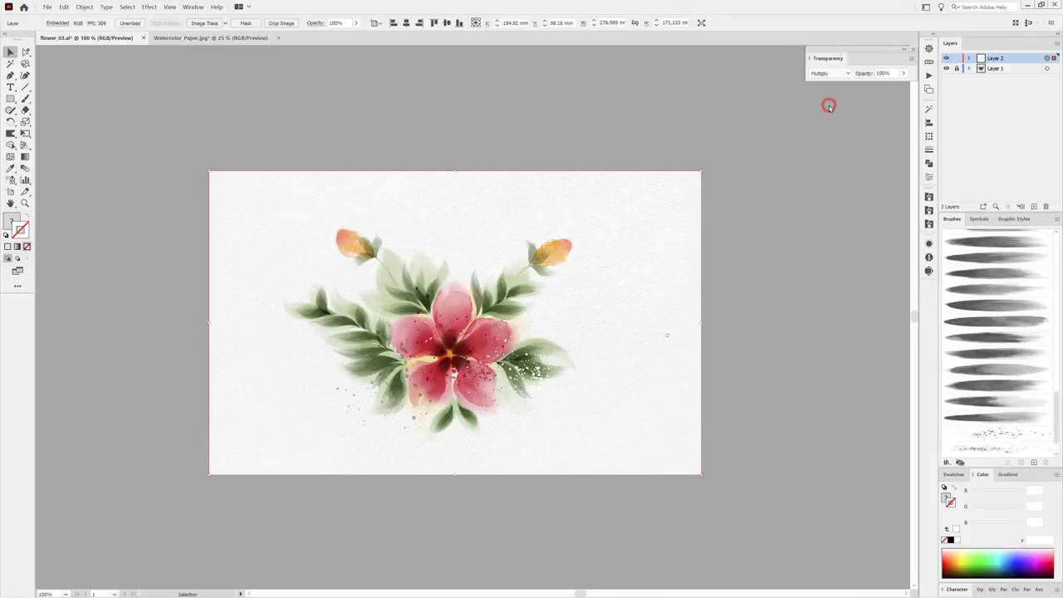
left_click(462, 365)
left_click(440, 249)
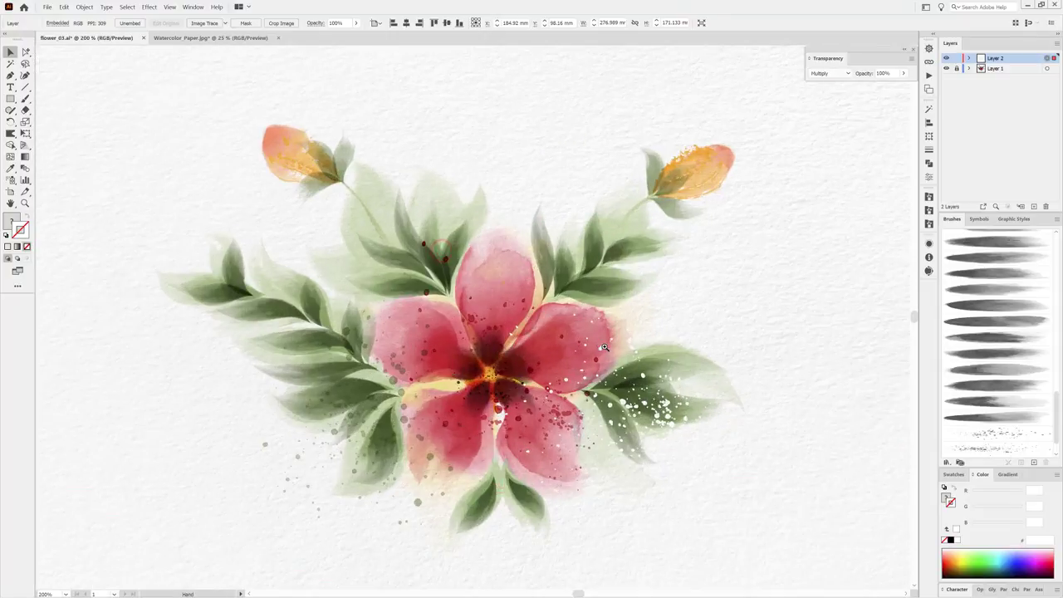
Lock Layer 2 and add a new Layer 3 below Layer 1.
left_click(956, 59)
left_click(1034, 206)
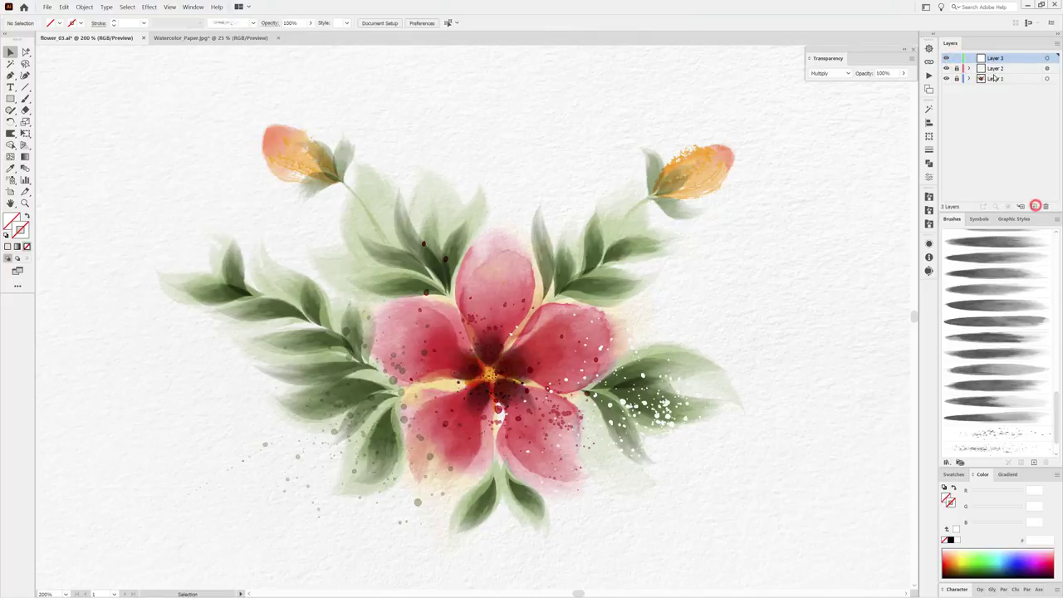
left_click_drag(1000, 59, 1001, 83)
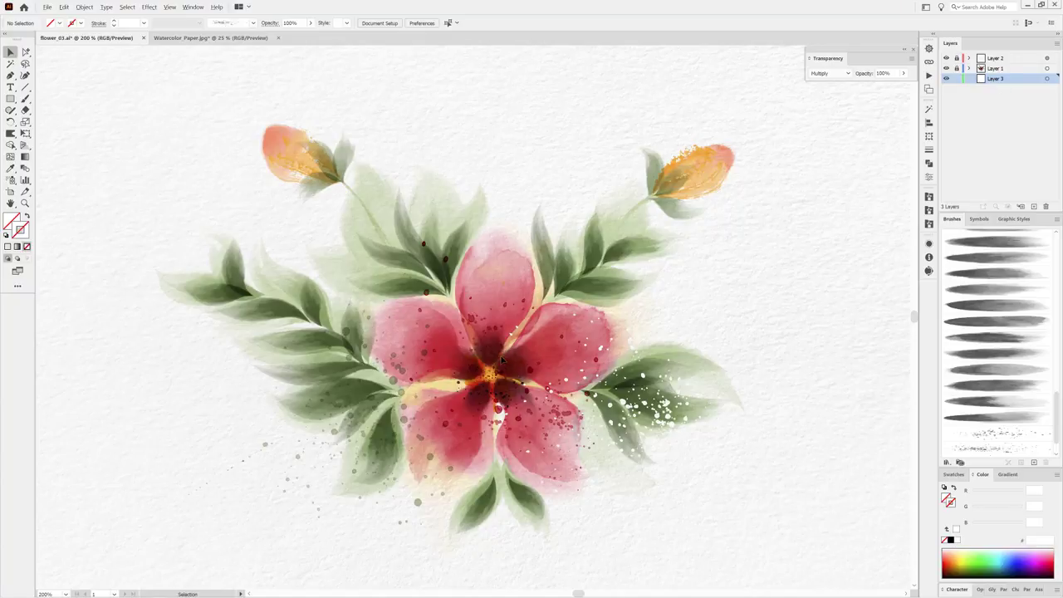
scroll(502, 358, "down", 1)
left_click_drag(804, 323, 802, 323)
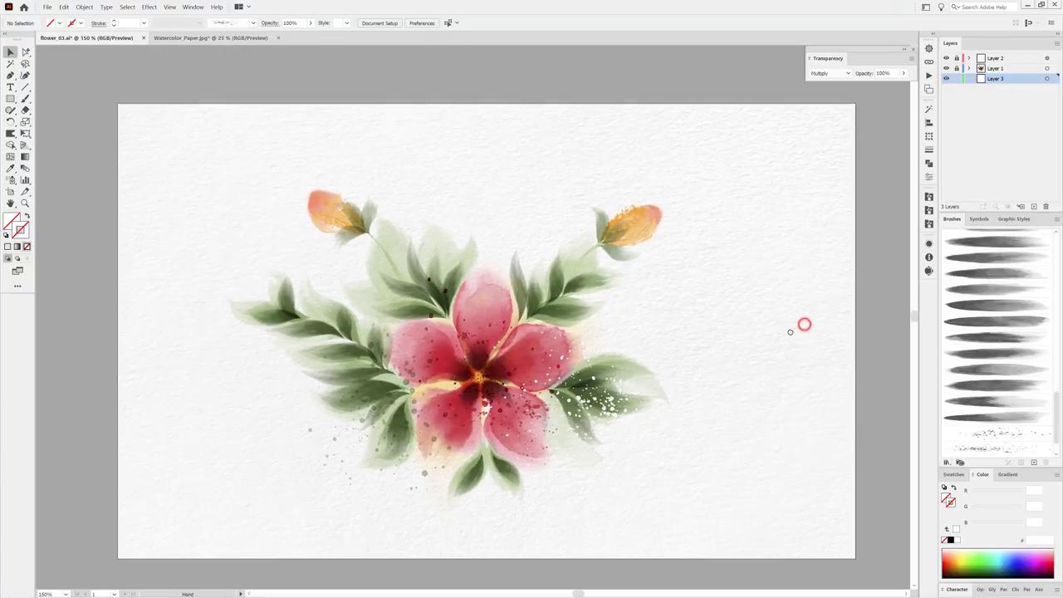
left_click(930, 226)
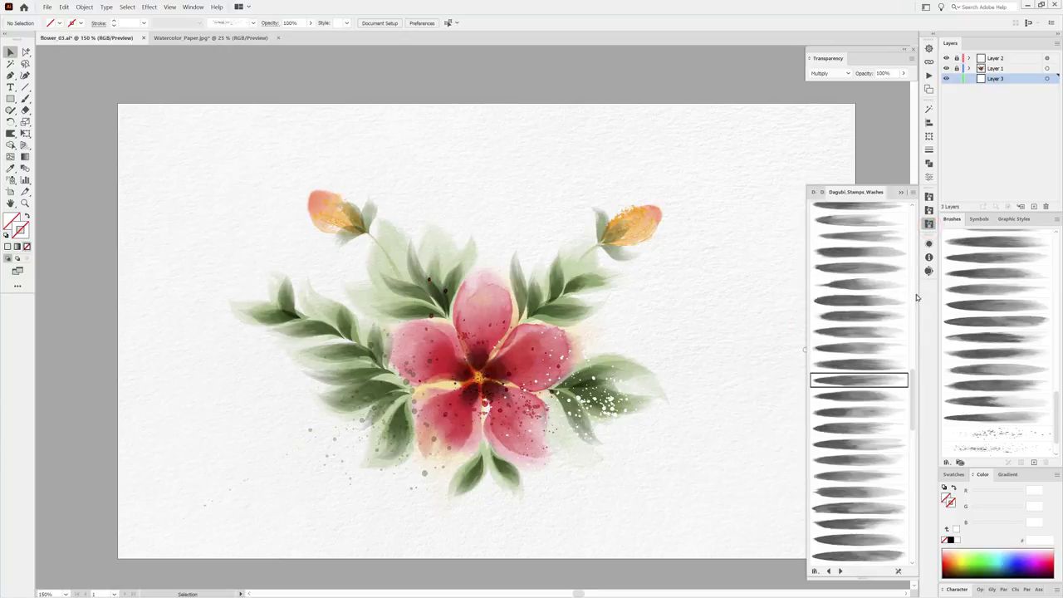
Choose a Dagubi_Stamps_Washes wash brush with pale peach FFE6C7 at 7 pt stroke.
scroll(913, 401, "down", 3)
scroll(911, 396, "down", 5)
scroll(911, 498, "down", 5)
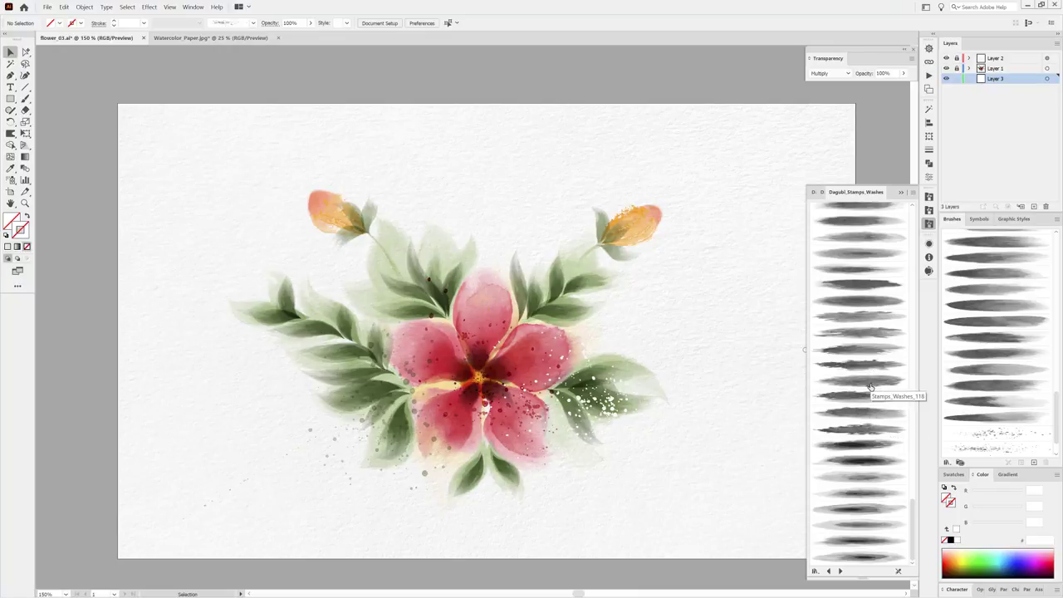
left_click(869, 331)
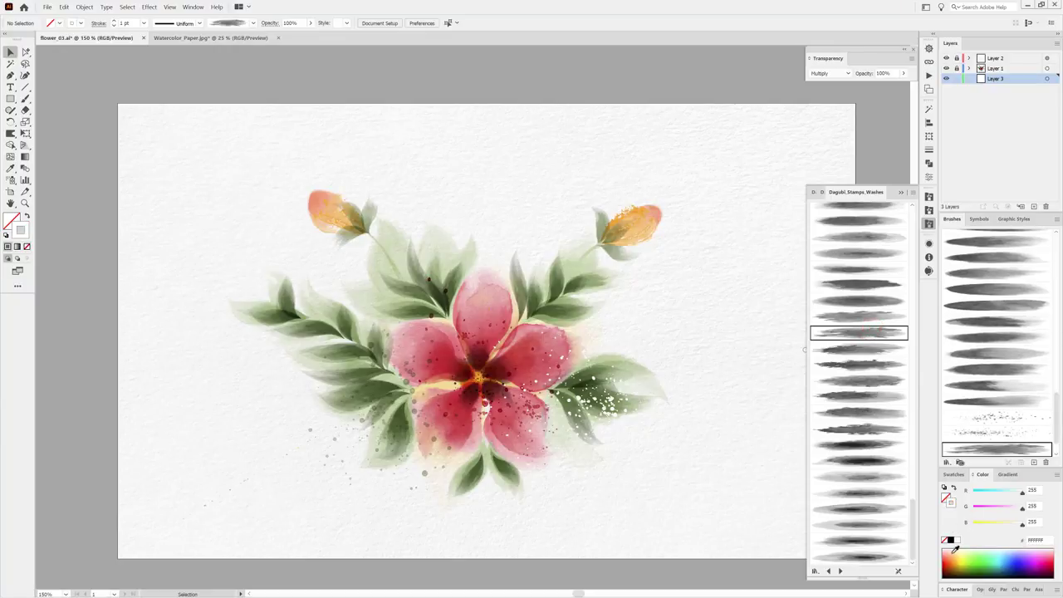
left_click(955, 554)
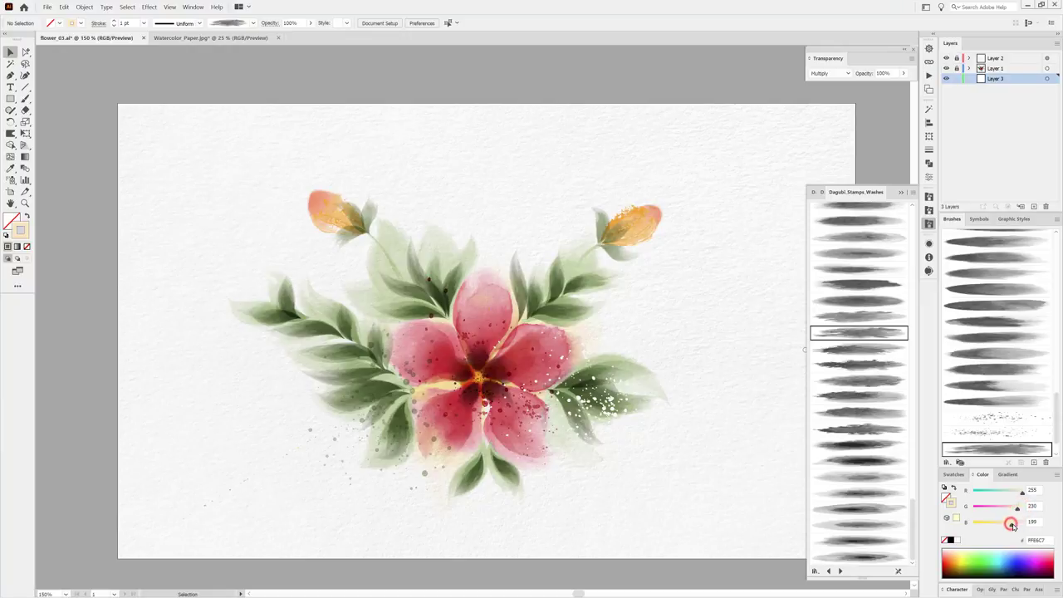
left_click(144, 24)
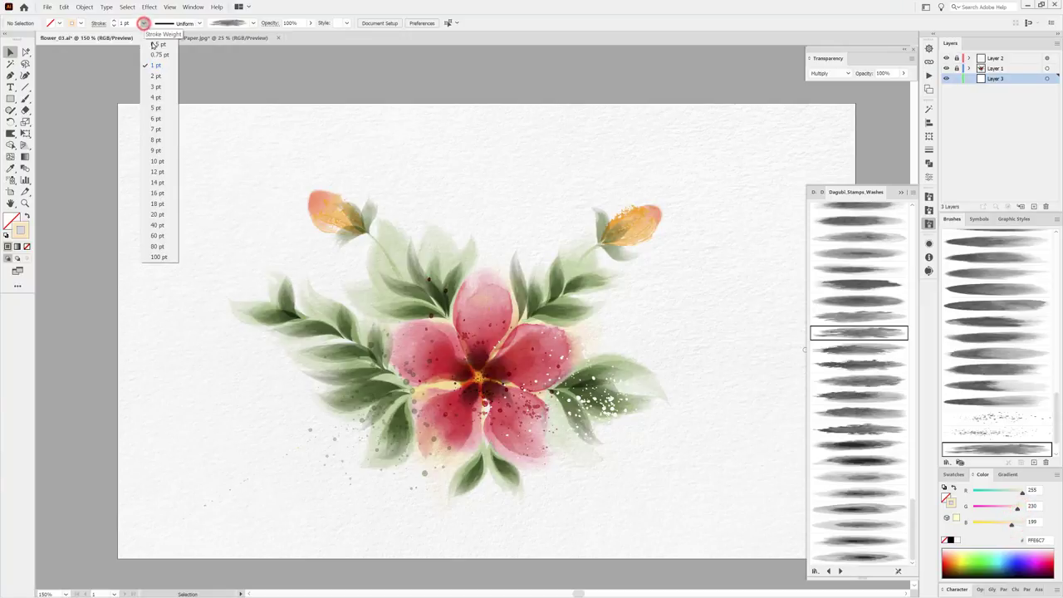
left_click(161, 130)
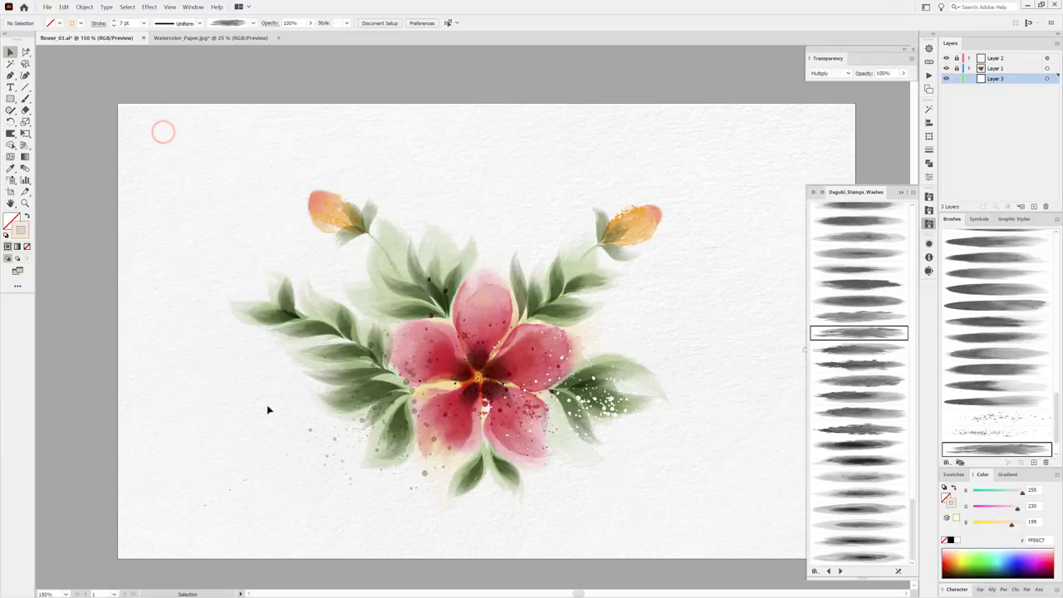
Paint a diagonal peach wash behind the flower with the Paintbrush.
left_click(26, 98)
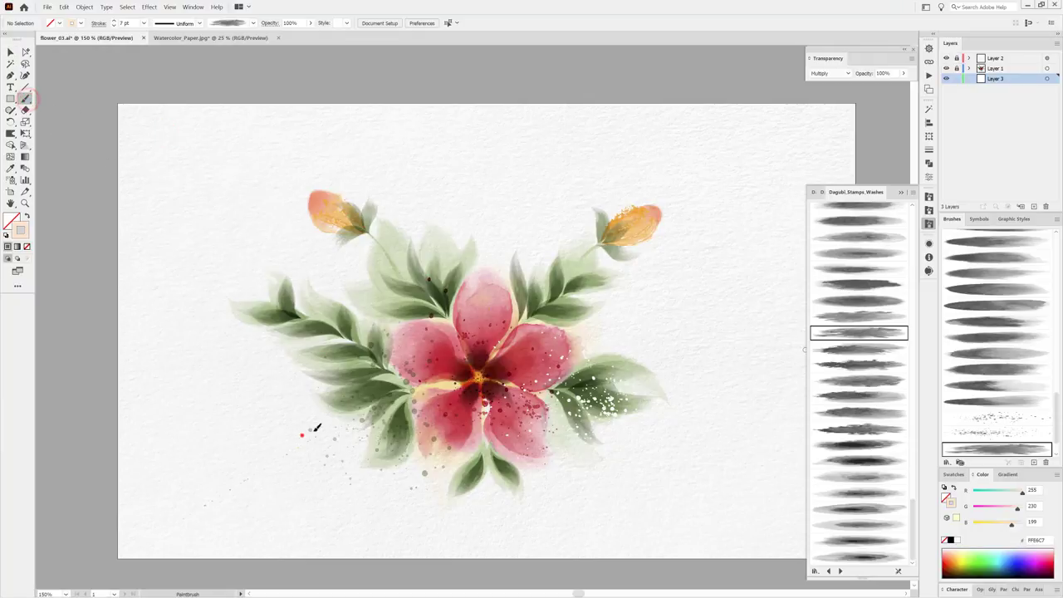
left_click(302, 434)
mouse_move(570, 150)
left_mouse_down()
mouse_move(554, 187)
mouse_move(568, 186)
left_mouse_up()
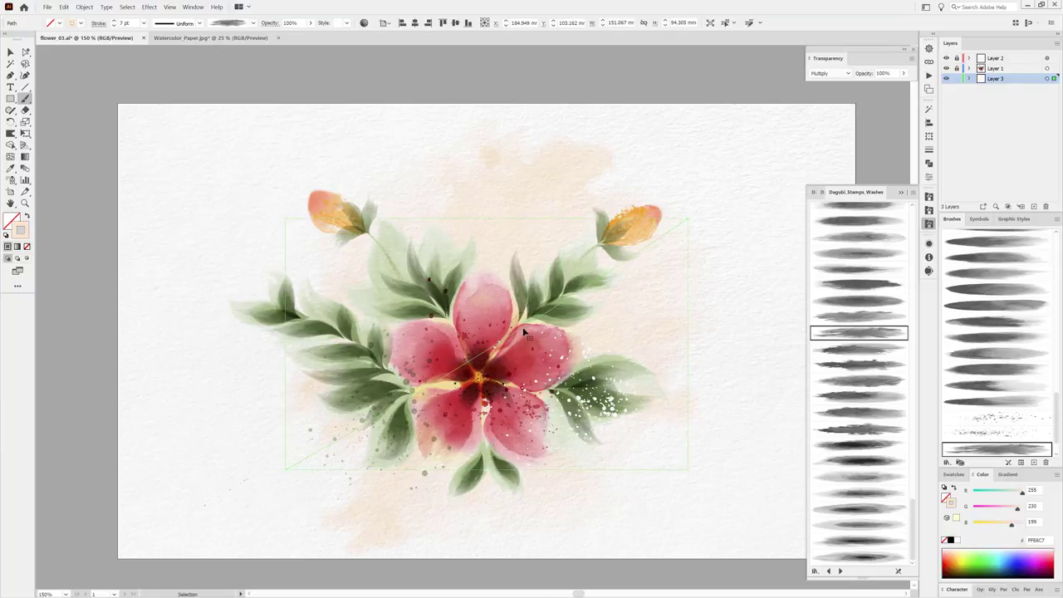
key("ctrl")
Set Layer 3's layer colour to Brown.
double_click(1016, 78)
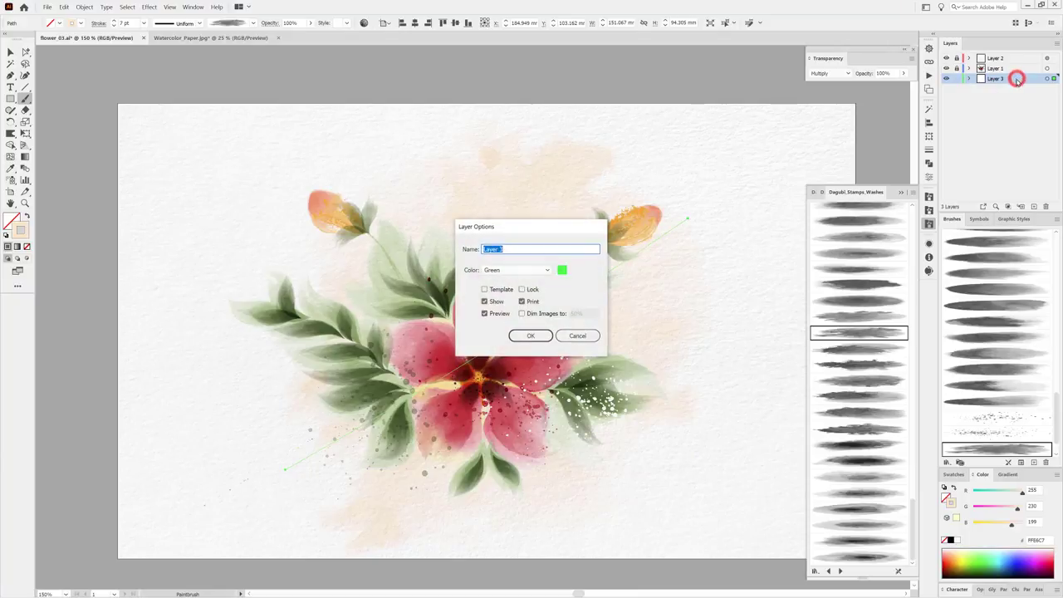
left_click(545, 271)
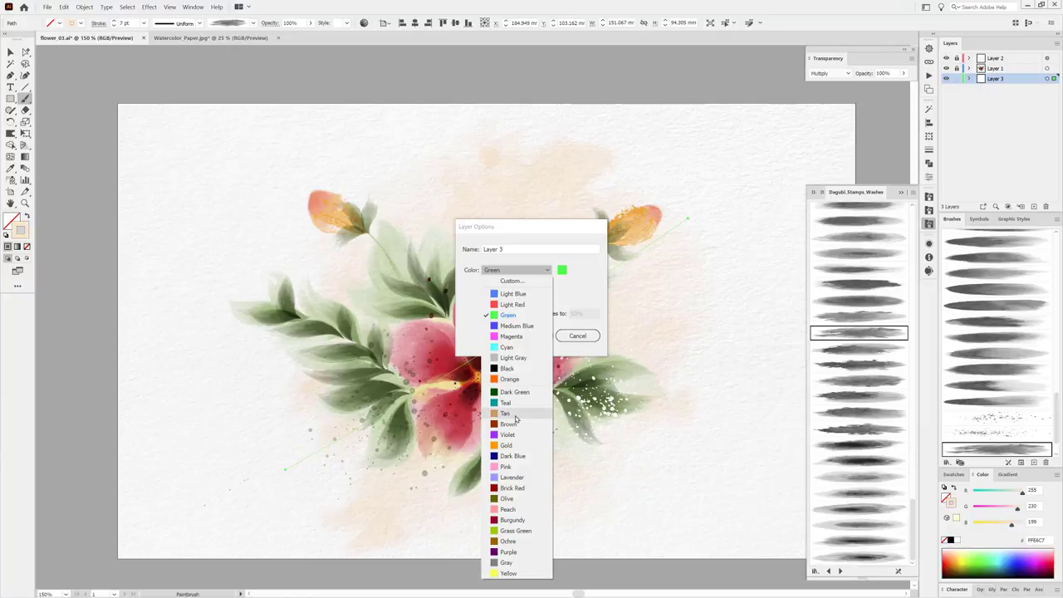
left_click(513, 423)
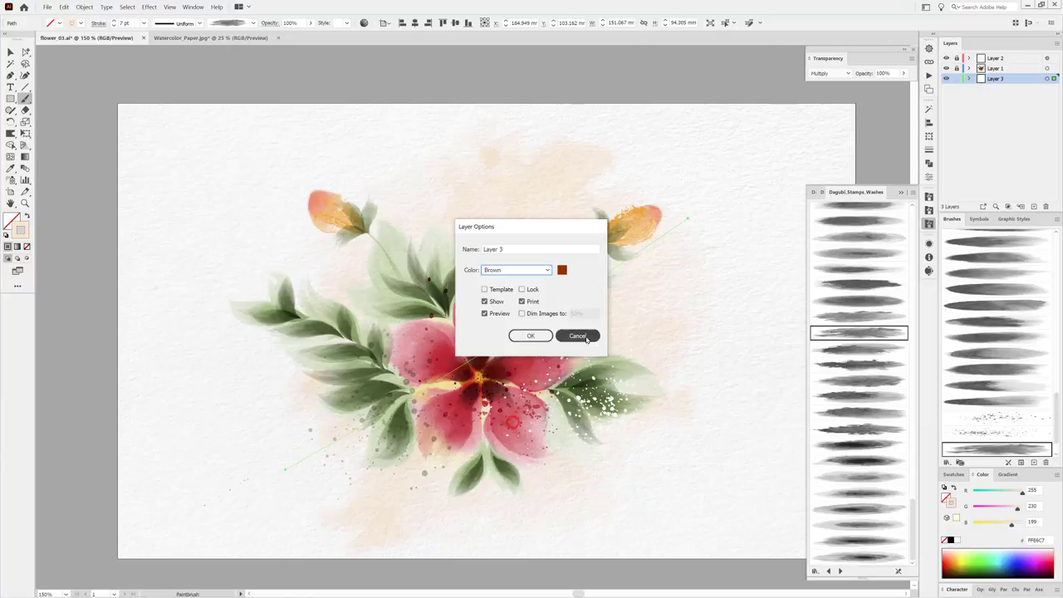
left_click(530, 335)
Rotate and shrink the peach wash to about 144.9 × 31.3 mm, recoloured EEDCC7.
key("ctrl+shift+b")
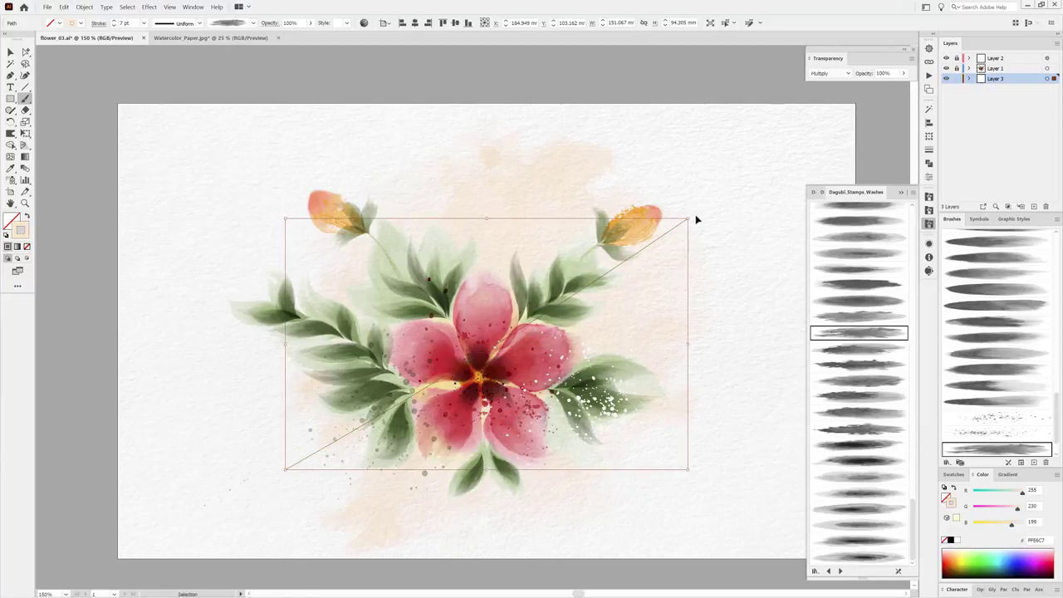
mouse_move(689, 219)
left_mouse_down()
mouse_move(696, 305)
mouse_move(685, 348)
left_mouse_up()
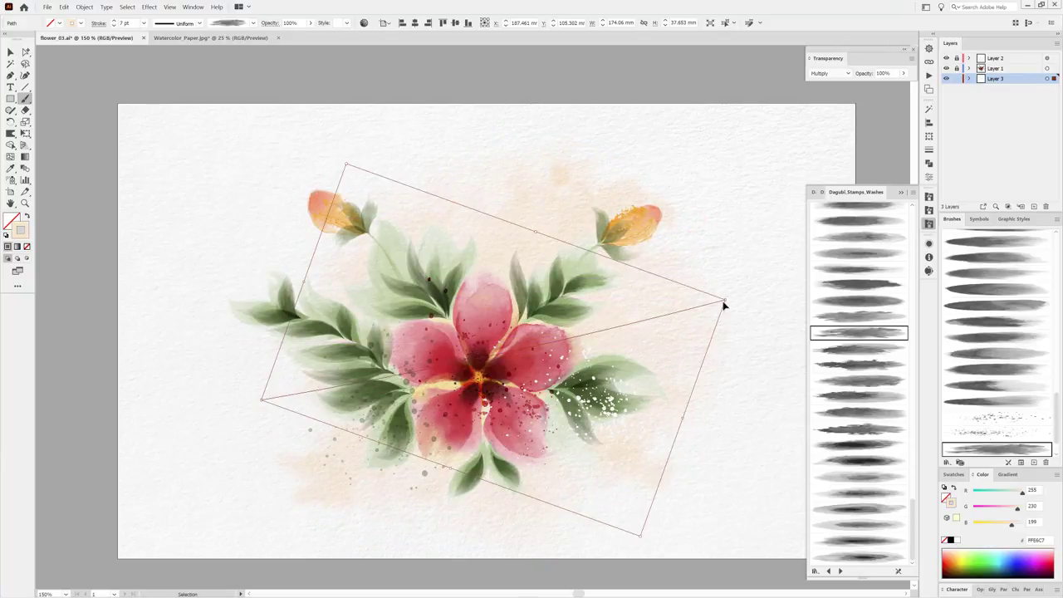
mouse_move(719, 303)
left_mouse_down()
mouse_move(642, 320)
mouse_move(667, 351)
left_mouse_up()
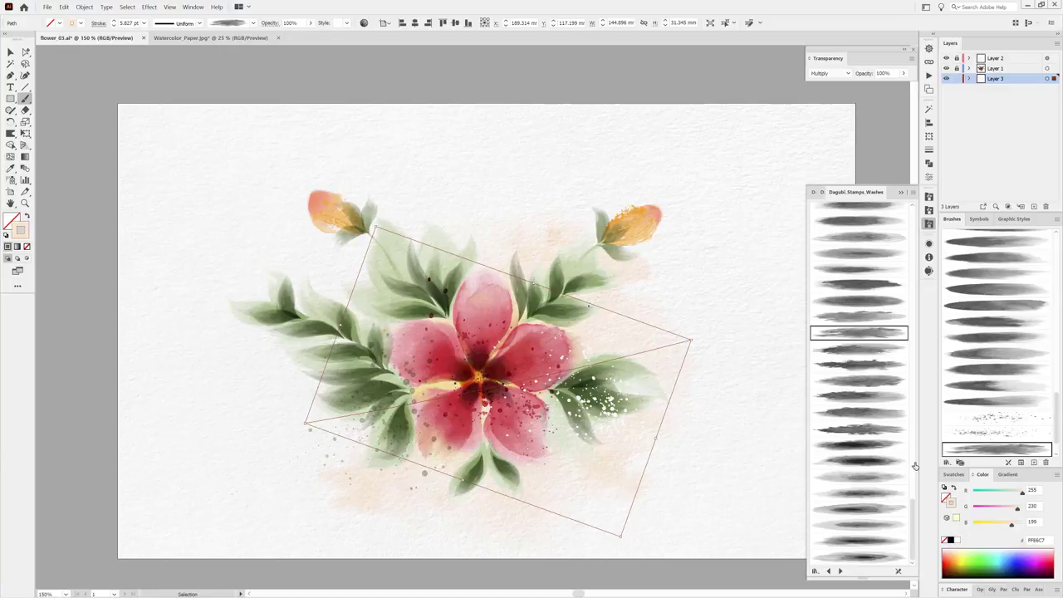
left_click_drag(1016, 508, 1019, 493)
left_click(736, 84)
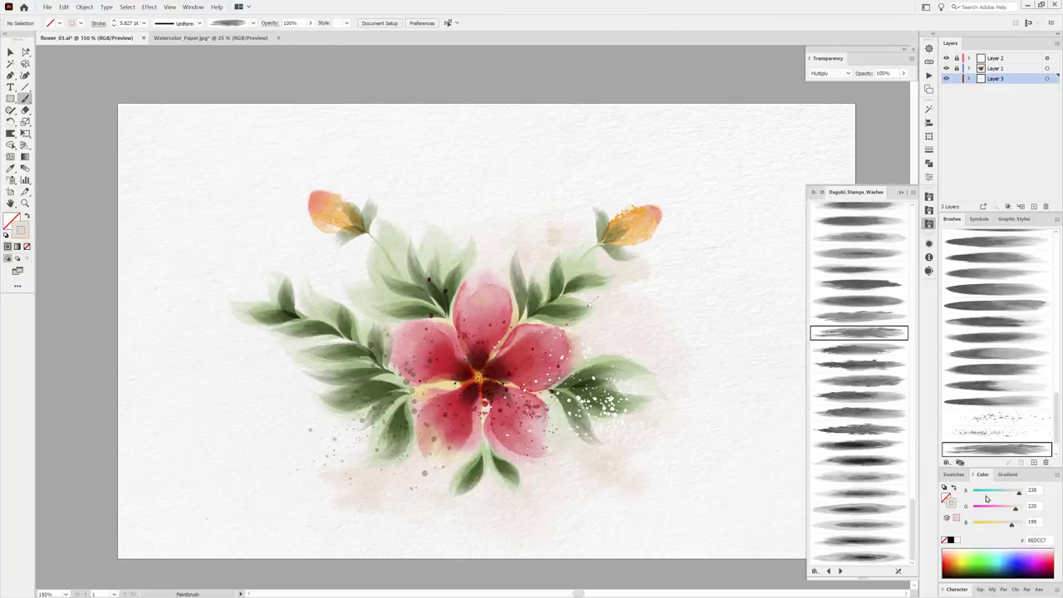
Set the paint colour to a soft light blue.
left_click(1009, 549)
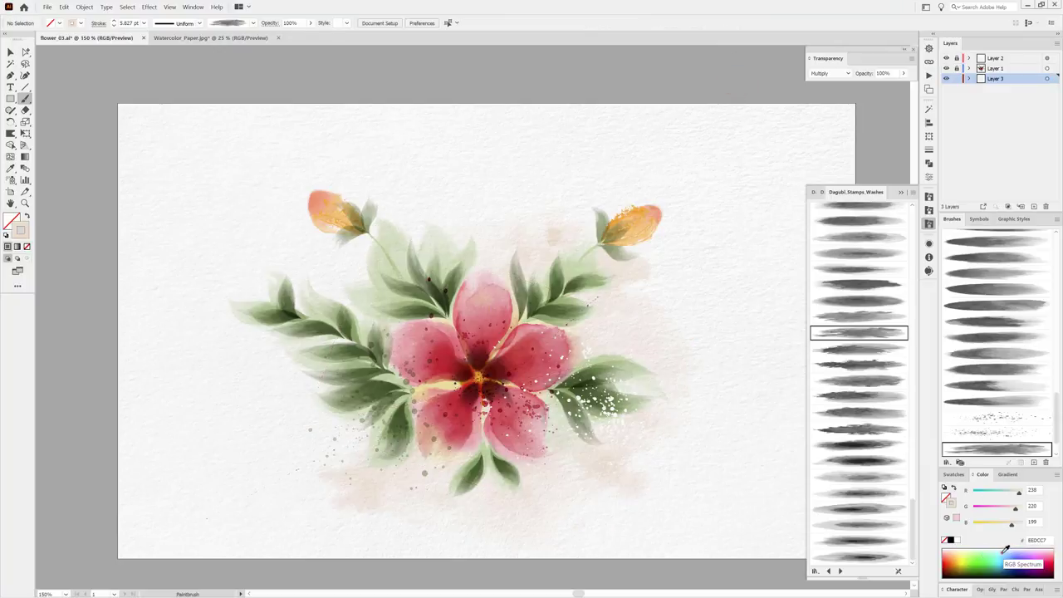
left_click(1006, 494)
left_click_drag(1013, 495, 1016, 495)
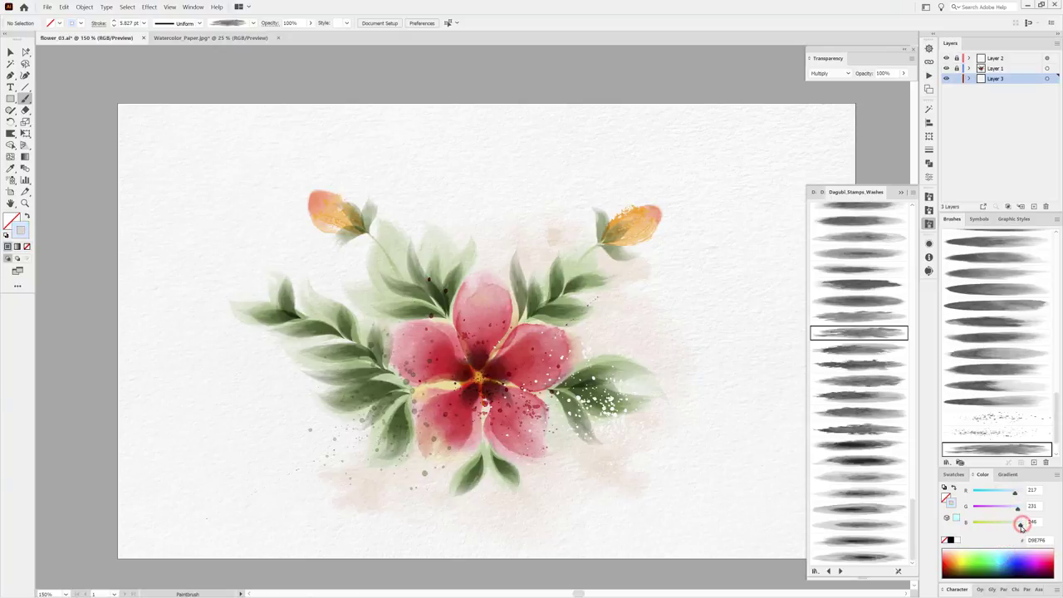
left_click_drag(1022, 524, 1020, 526)
Paint a pale blue wash behind the flower and thin it to 4 pt.
left_click(862, 350)
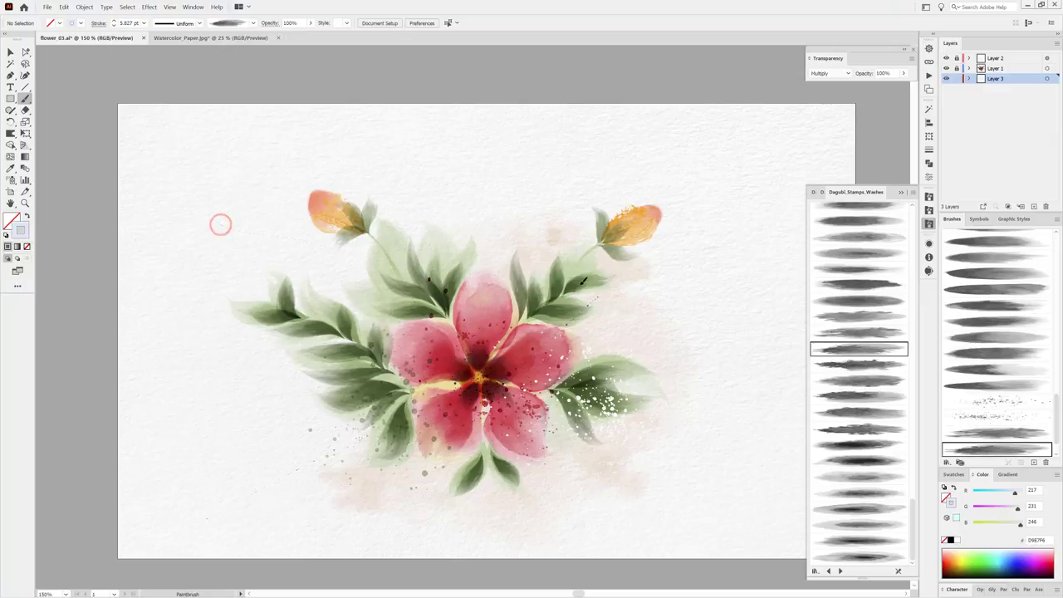
left_click_drag(432, 262, 538, 284)
left_click(454, 79, "ctrl")
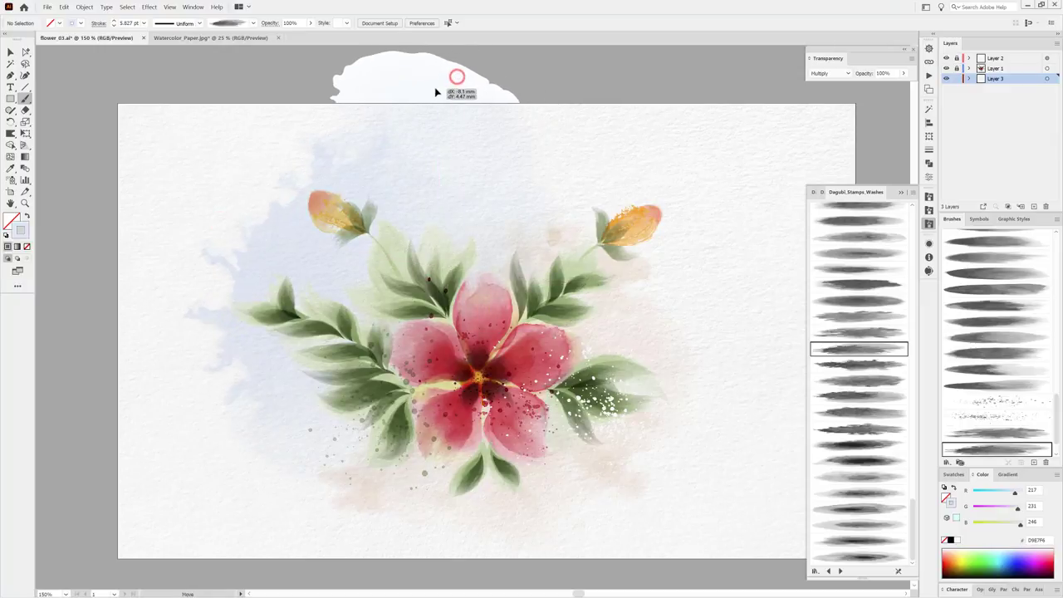
left_click(114, 27)
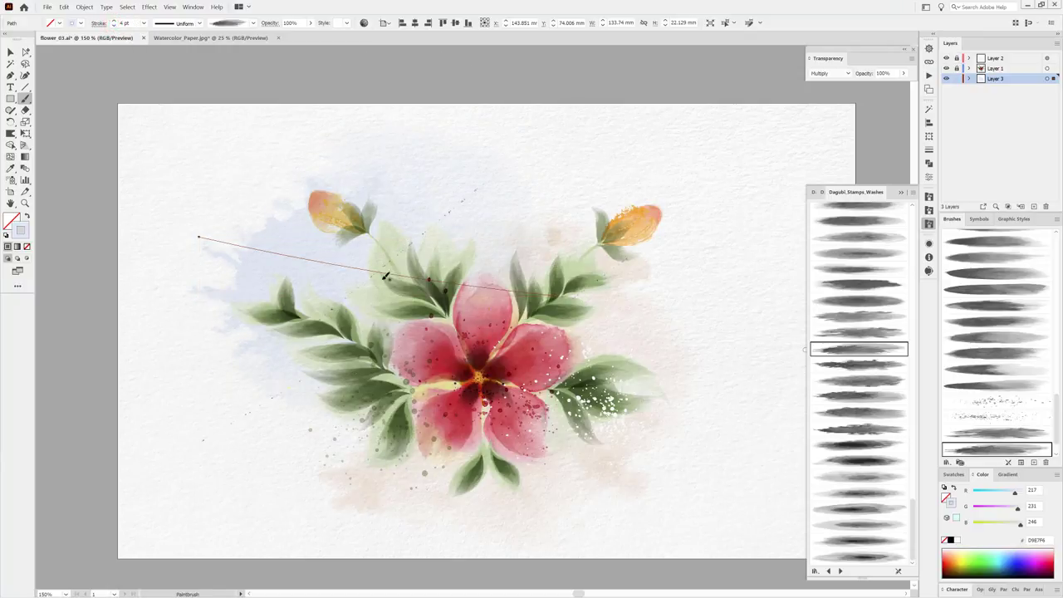
key("ctrl")
left_click_drag(316, 255, 343, 250)
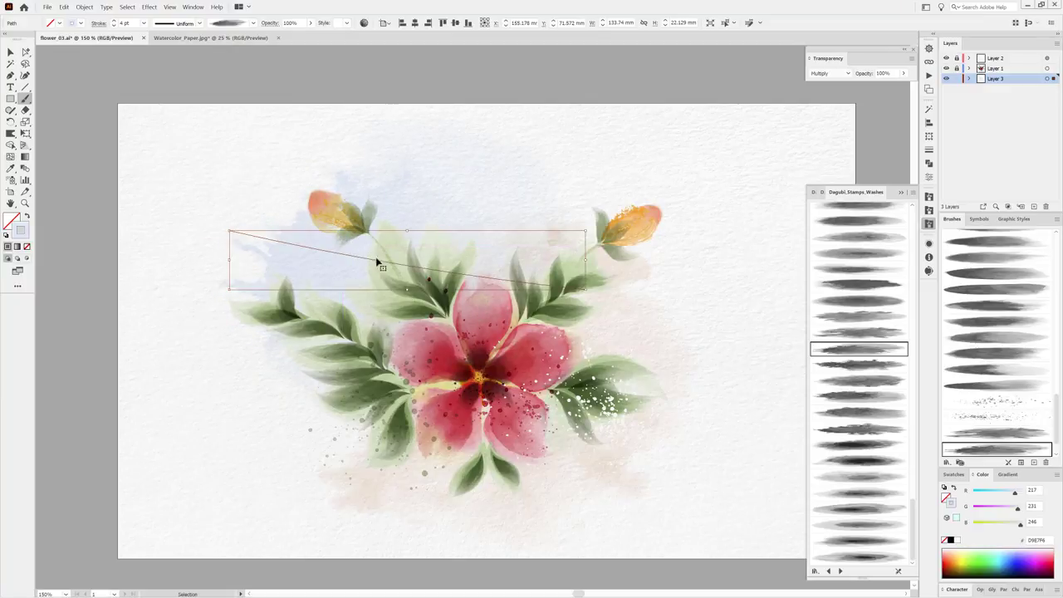
Give the blue wash a different wash brush and move it across the upper left.
left_click(870, 381)
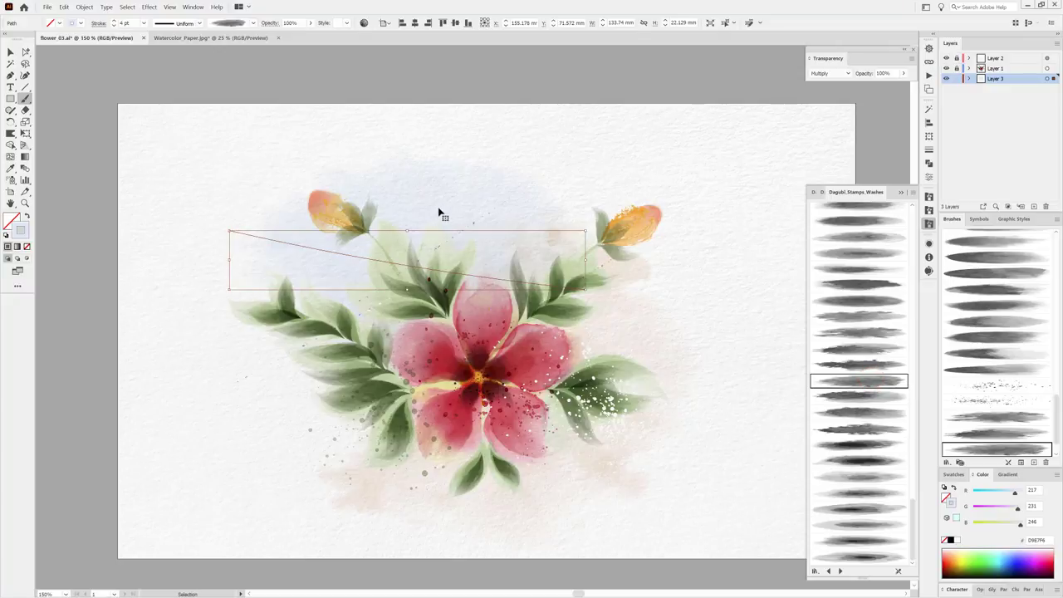
key("ctrl+plus")
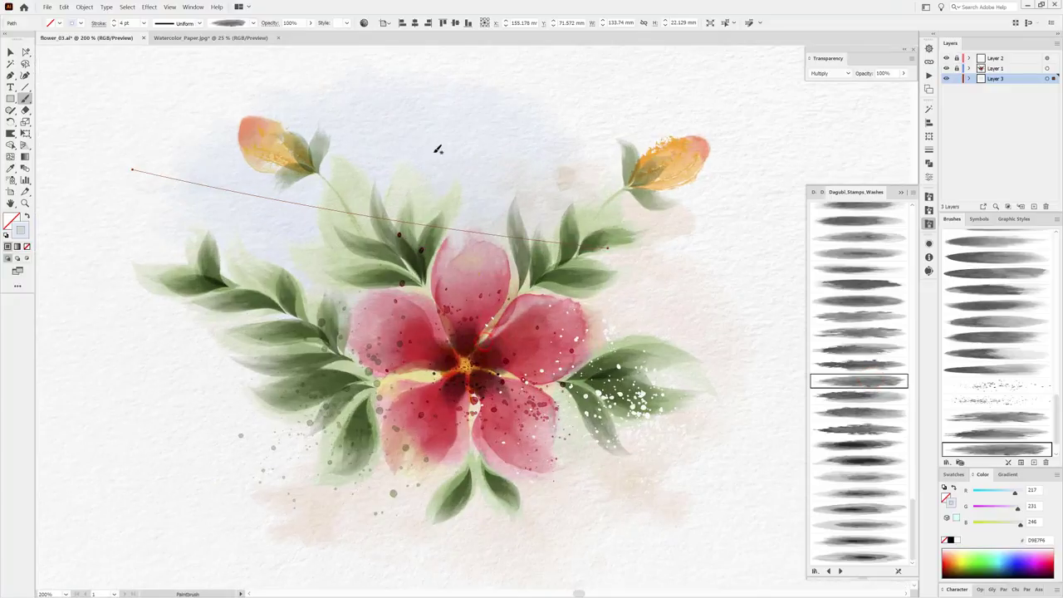
mouse_move(445, 132)
left_mouse_down()
mouse_move(401, 112)
mouse_move(367, 134)
left_mouse_up()
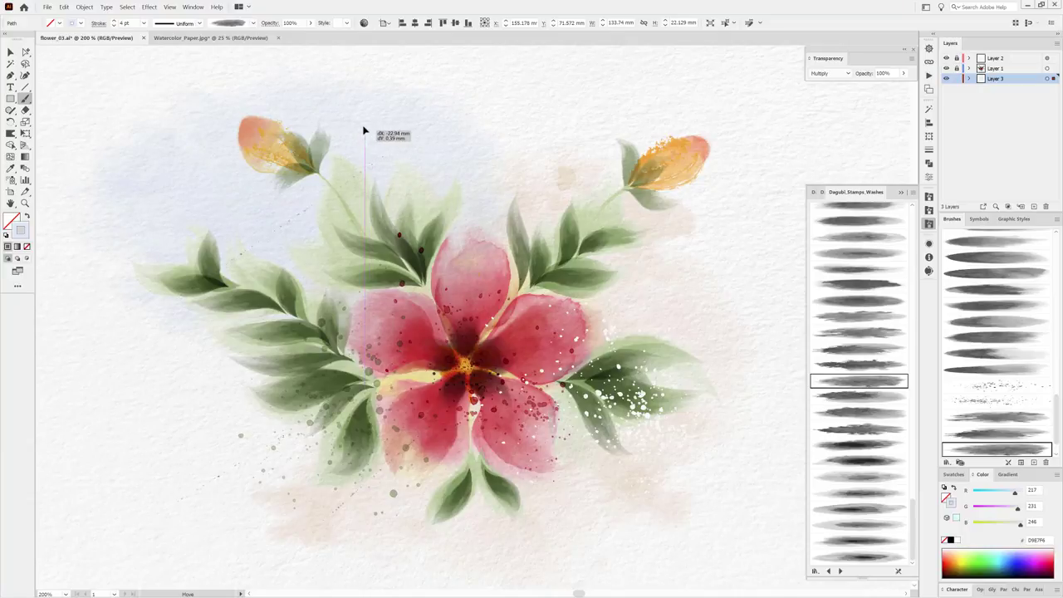
left_click_drag(367, 135, 367, 129)
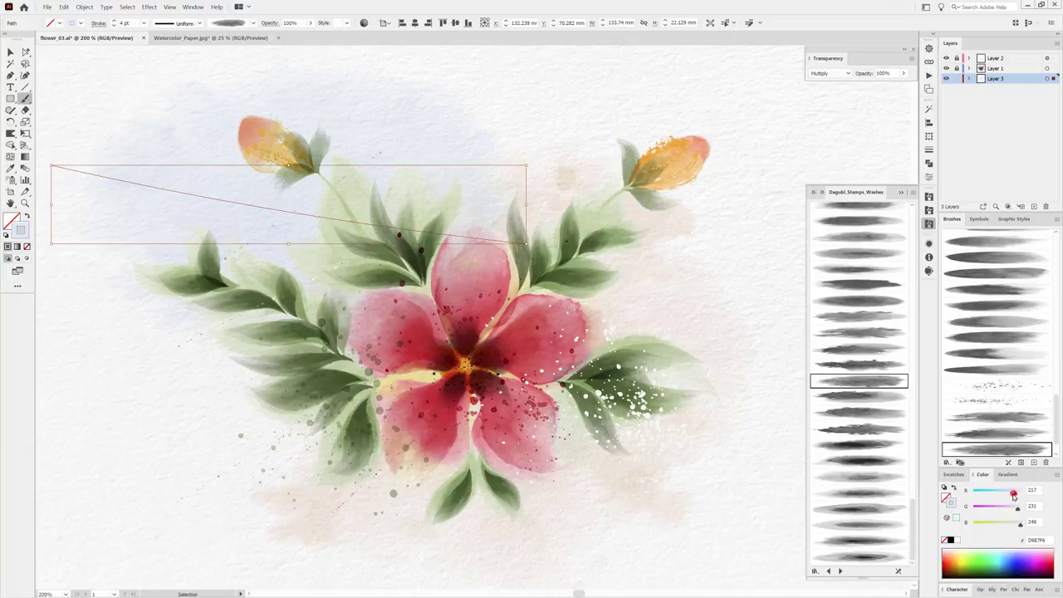
Shift the blue wash to lighter sky blue #CEE6FF and deselect it.
left_click_drag(1013, 494, 1012, 495)
left_click_drag(1018, 508, 1020, 510)
scroll(566, 368, "down", 1)
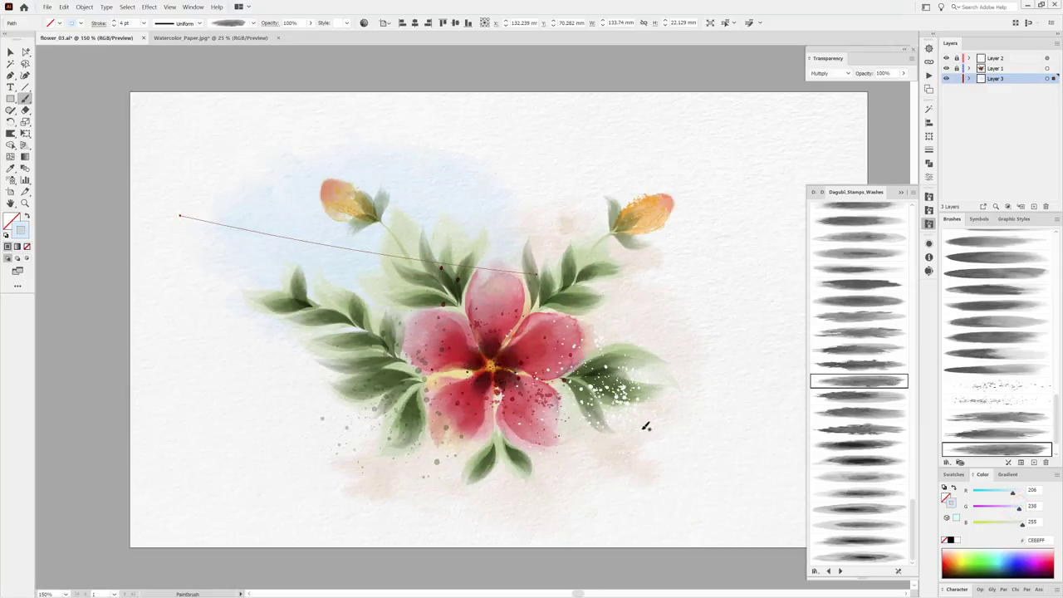
left_click(739, 64, "ctrl")
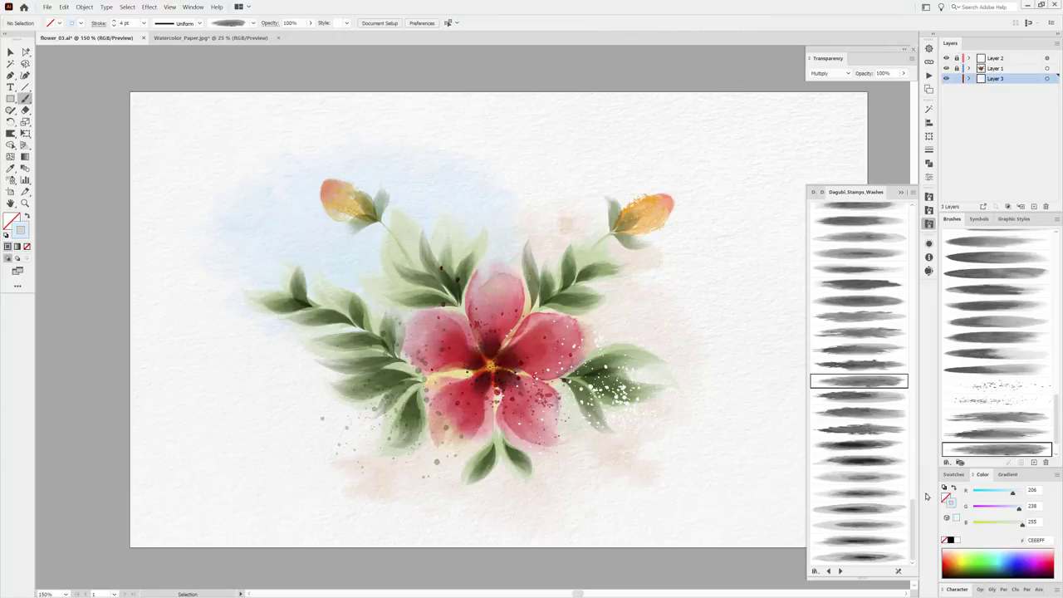
Paint a pale green #CEE5D7 wash stroke lower-left of the flower with a Dagubi wash brush.
mouse_move(1022, 525)
left_mouse_down()
mouse_move(1017, 493)
mouse_move(1018, 510)
left_mouse_up()
left_click(877, 317)
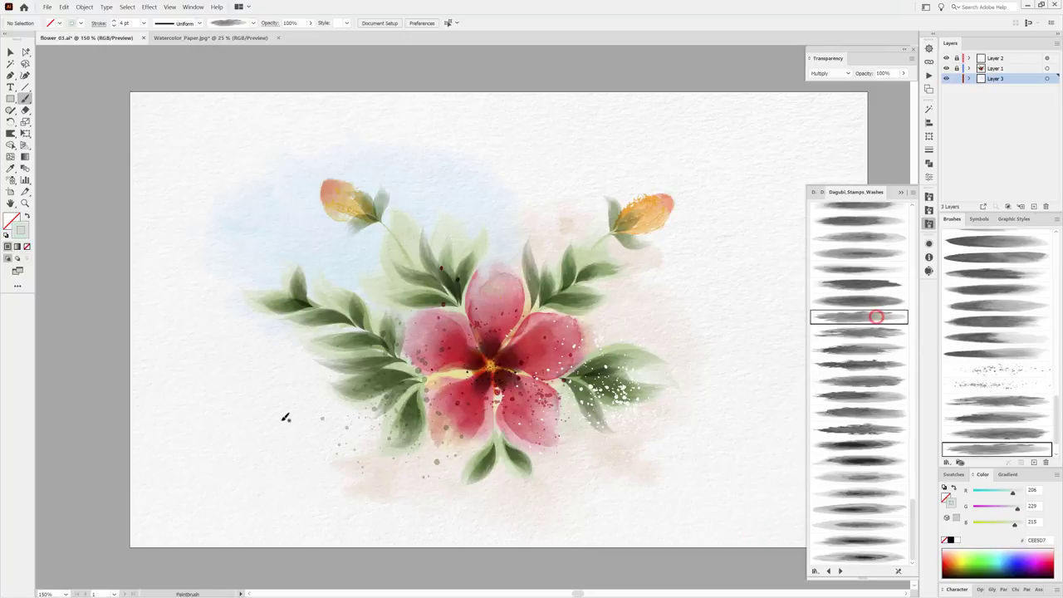
left_click_drag(249, 442, 361, 380)
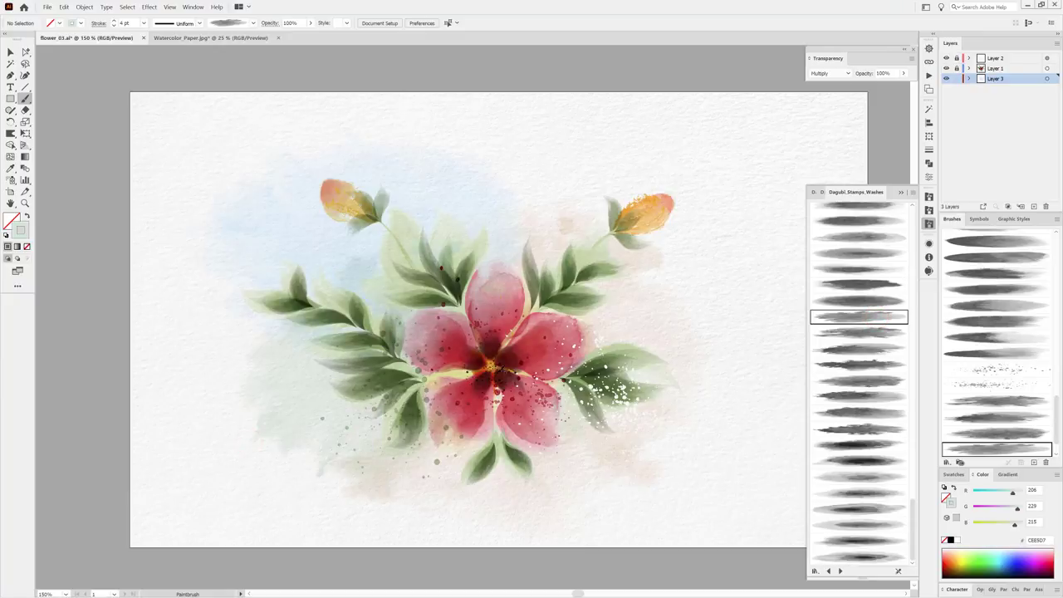
Move the green wash behind the lower-left leaves, then zoom in to 200%.
left_click_drag(320, 429, 339, 436)
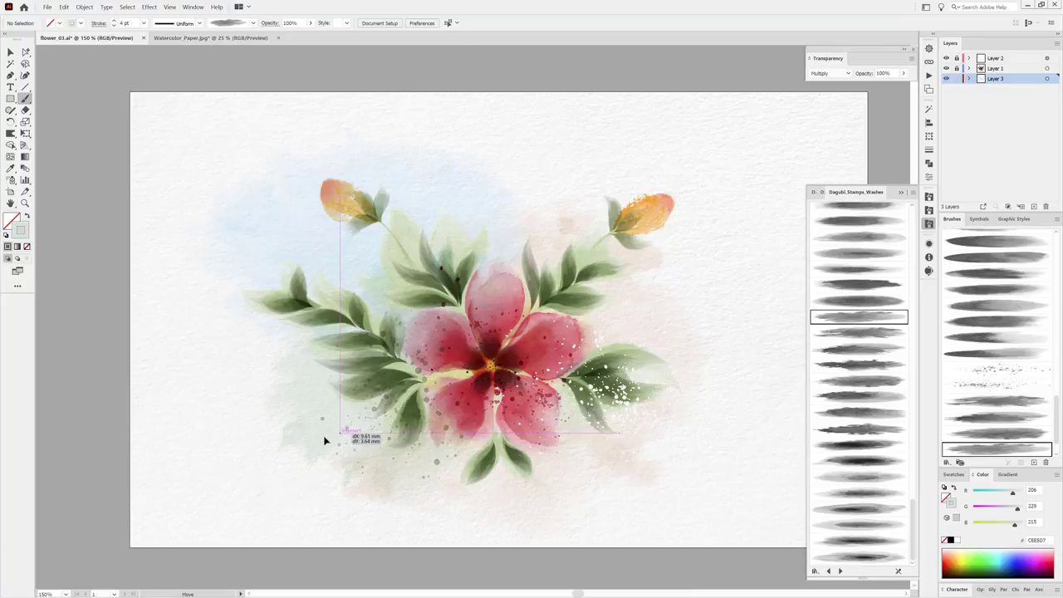
left_click_drag(340, 434, 321, 438)
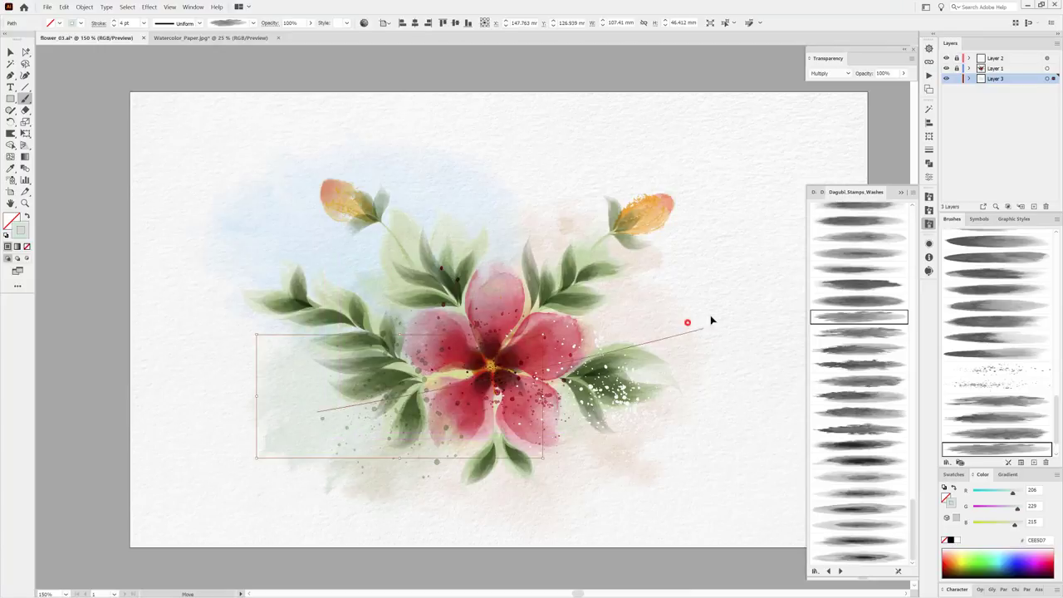
left_click_drag(688, 322, 721, 327)
left_click_drag(278, 438, 277, 437)
left_click_drag(470, 190, 531, 201)
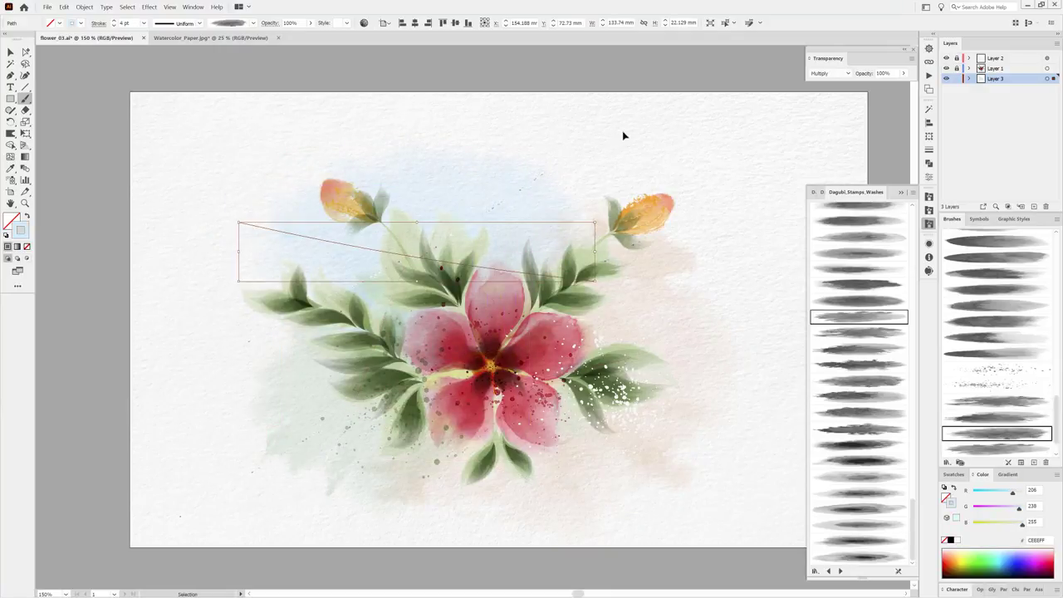
left_click(644, 74, "ctrl")
key("ctrl+plus")
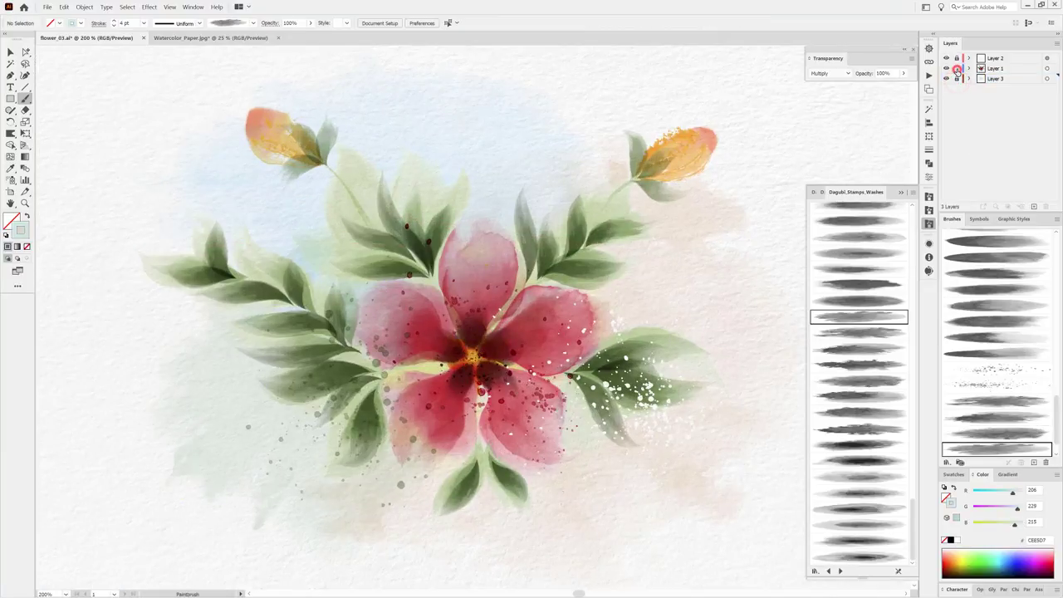
On Layer 1, paint black speckles around the hibiscus centre with the speckled brush at 1 pt.
left_click(1015, 68)
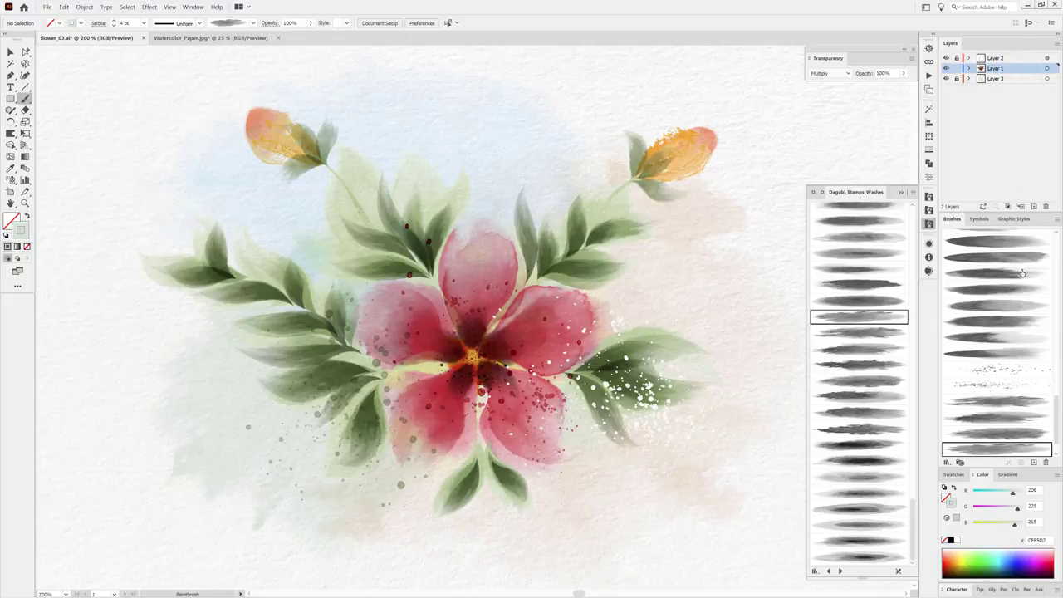
left_click(1001, 385)
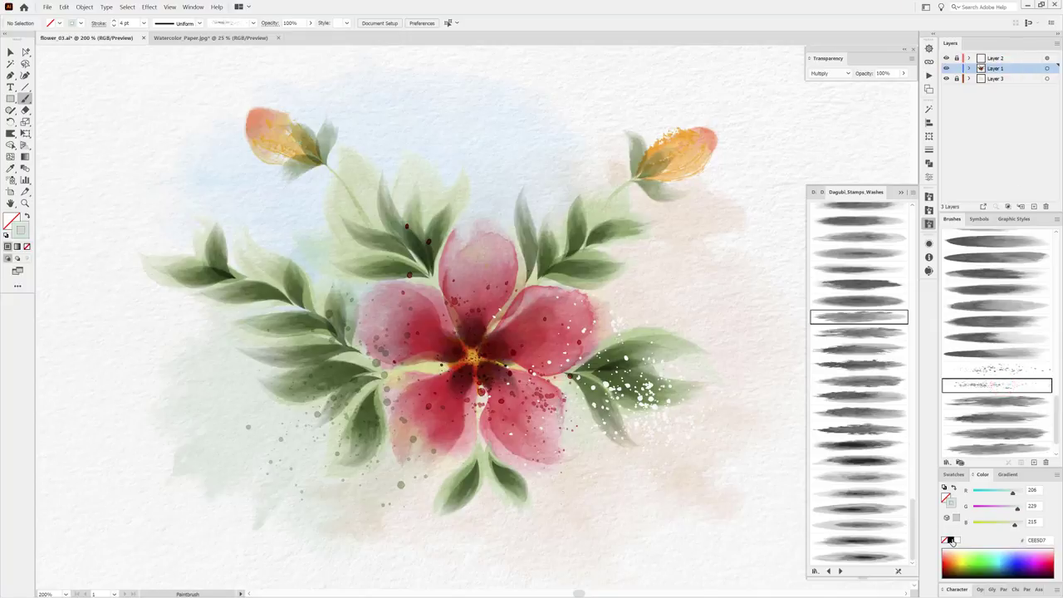
left_click(950, 540)
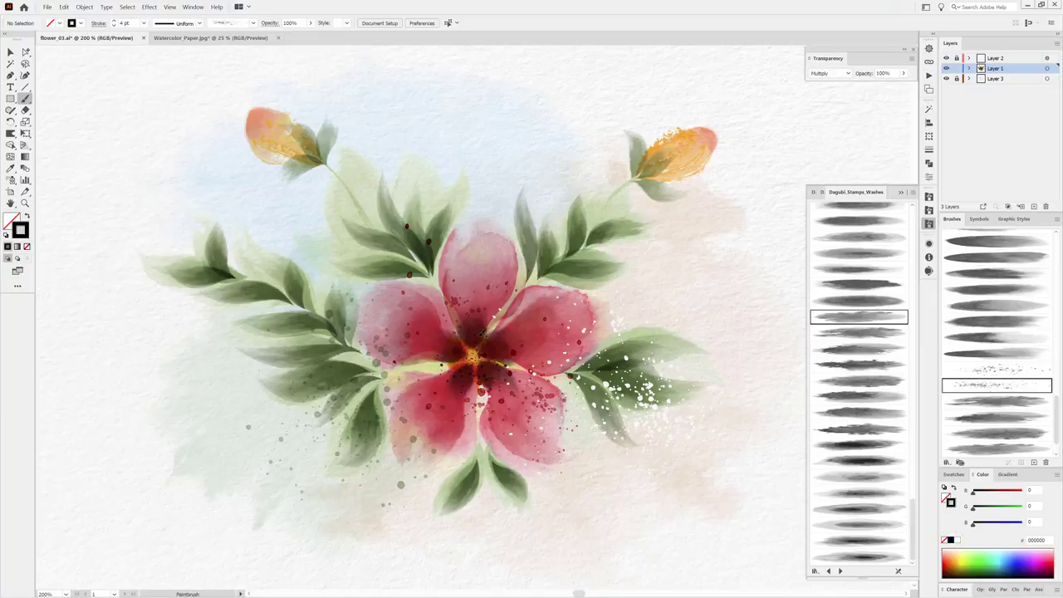
left_click(474, 330)
mouse_move(490, 366)
left_mouse_down()
mouse_move(462, 357)
mouse_move(470, 406)
left_mouse_up()
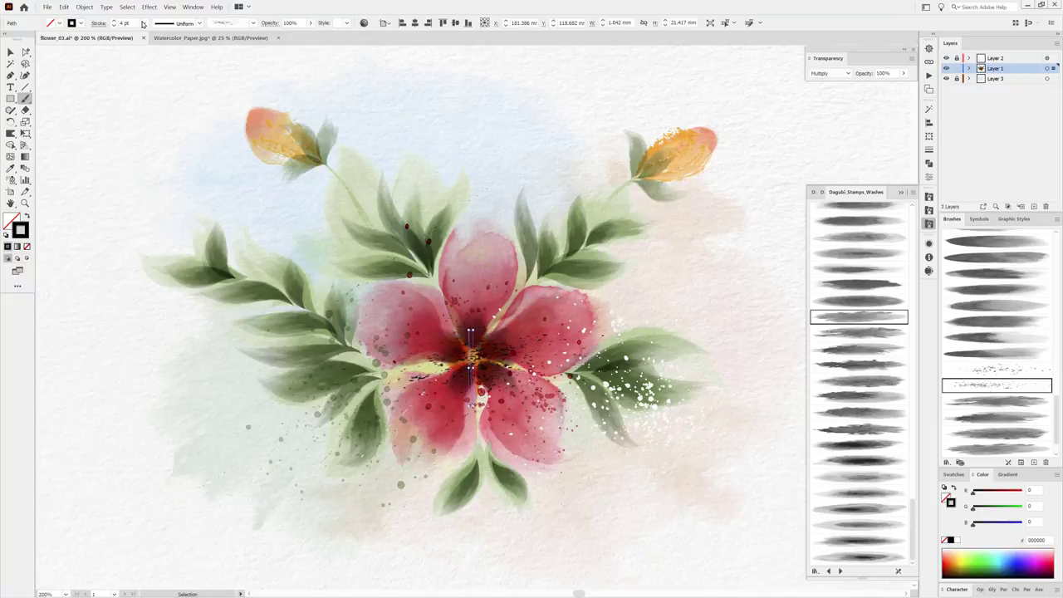
left_click(142, 24)
left_click(158, 64)
Select all unused brushes in the Brushes panel and delete them, confirming Yes.
left_click(1056, 219)
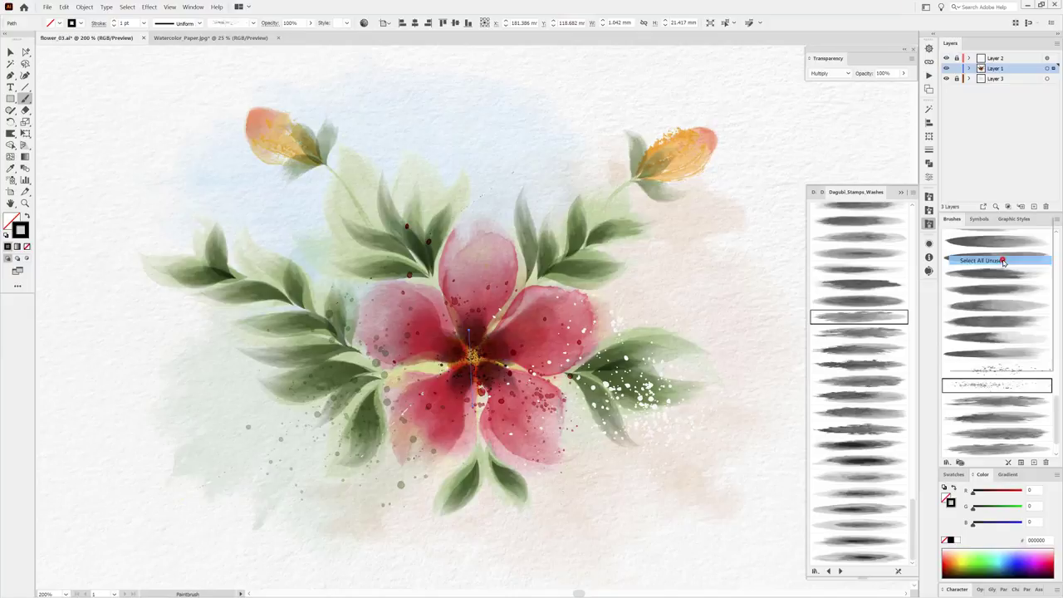
left_click(993, 262)
mouse_move(1059, 392)
left_mouse_down()
mouse_move(1059, 408)
mouse_move(1057, 249)
left_mouse_up()
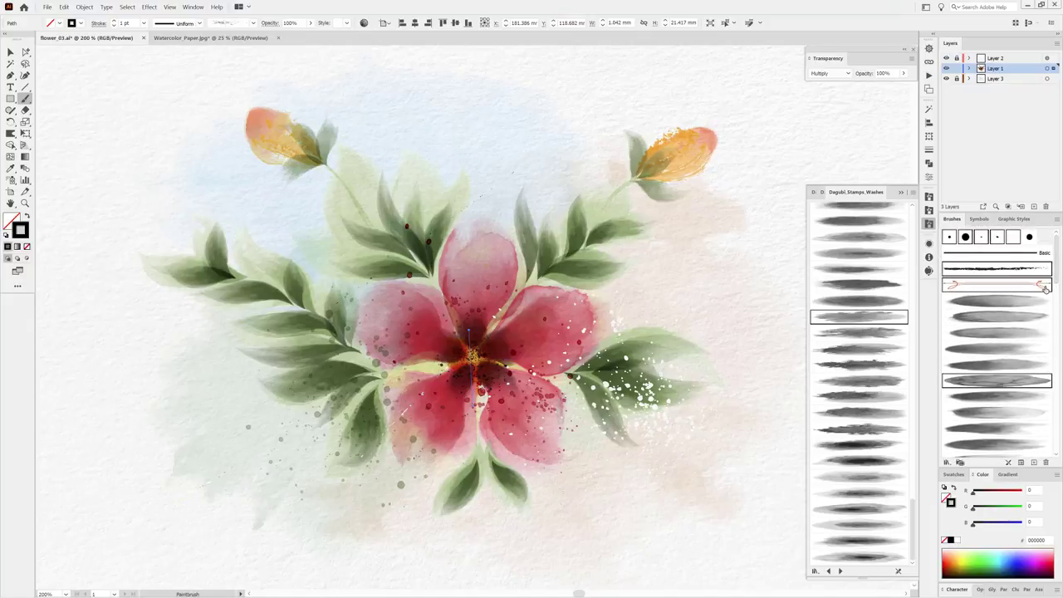
left_click(1045, 463)
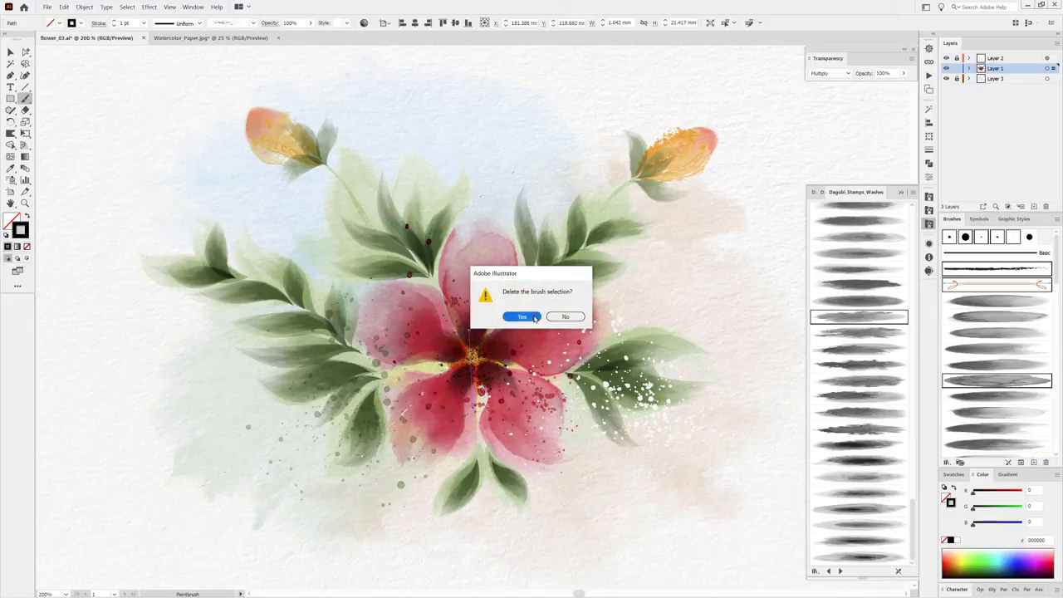
left_click(521, 317)
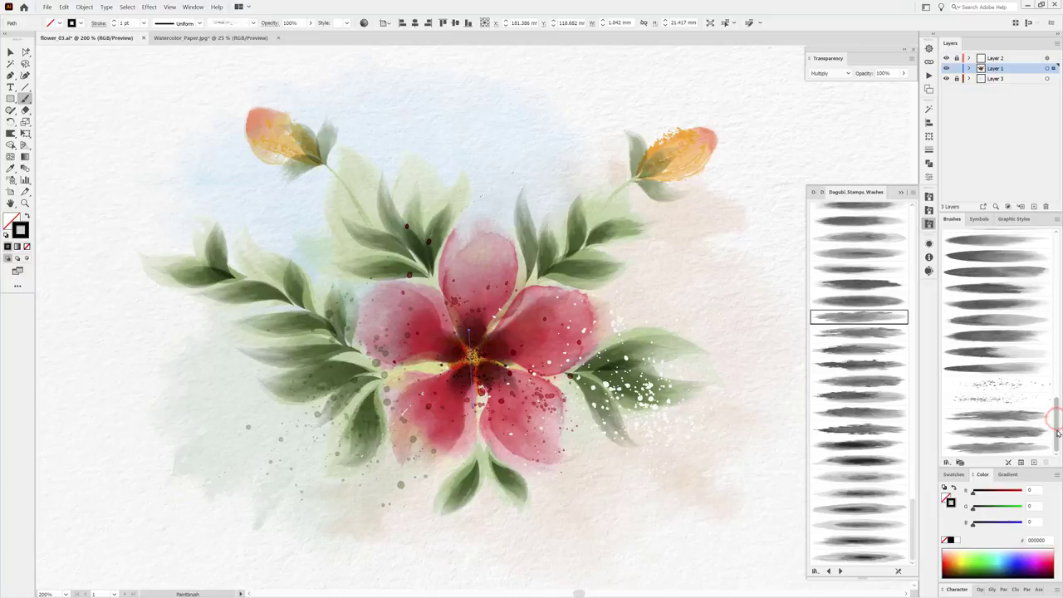
left_click_drag(1057, 422, 1056, 257)
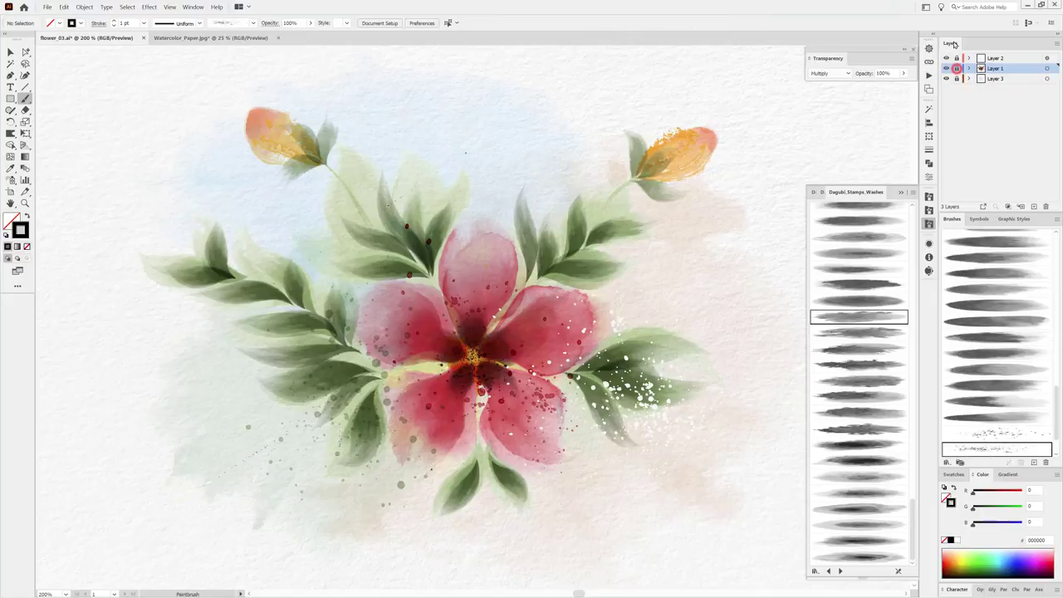
Rotate the right orange bud about 17° with Free Transform.
key("ctrl+0")
key("a")
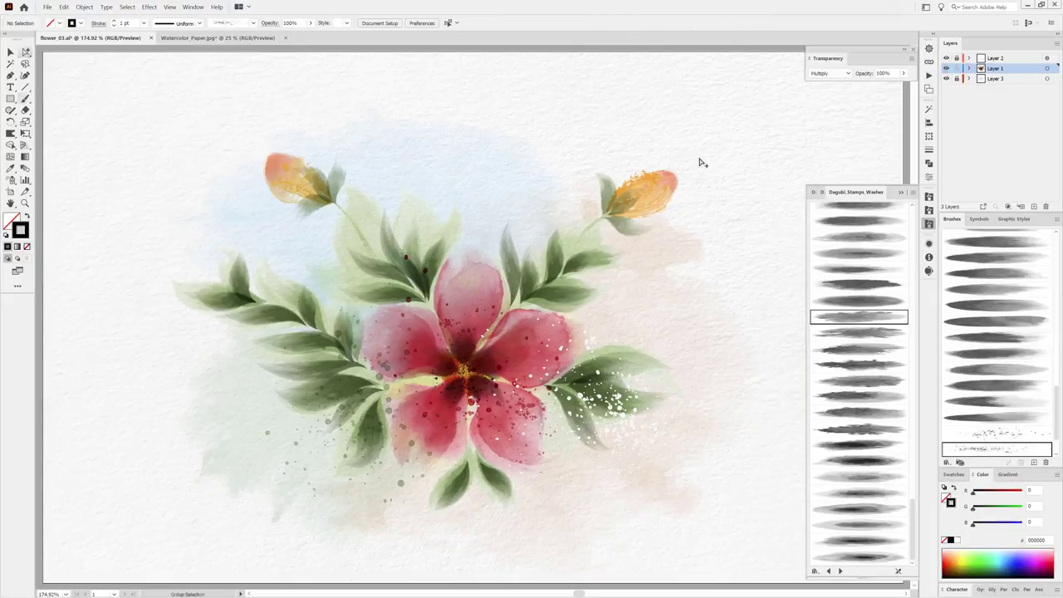
left_click(656, 191)
key("e")
mouse_move(677, 208)
left_mouse_down()
mouse_move(716, 276)
mouse_move(671, 285)
left_mouse_up()
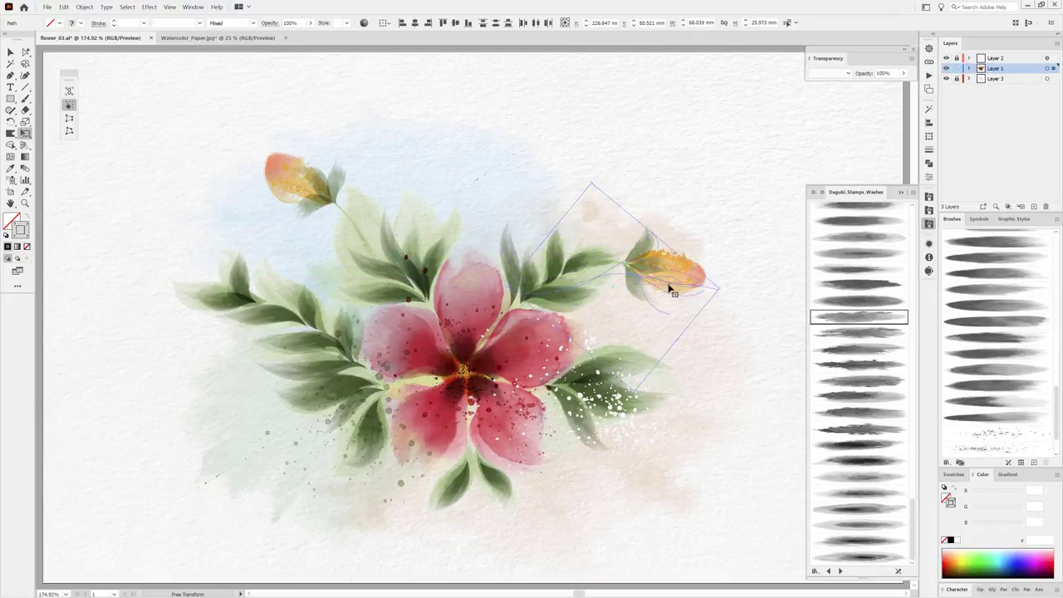
key("ctrl+shift+a")
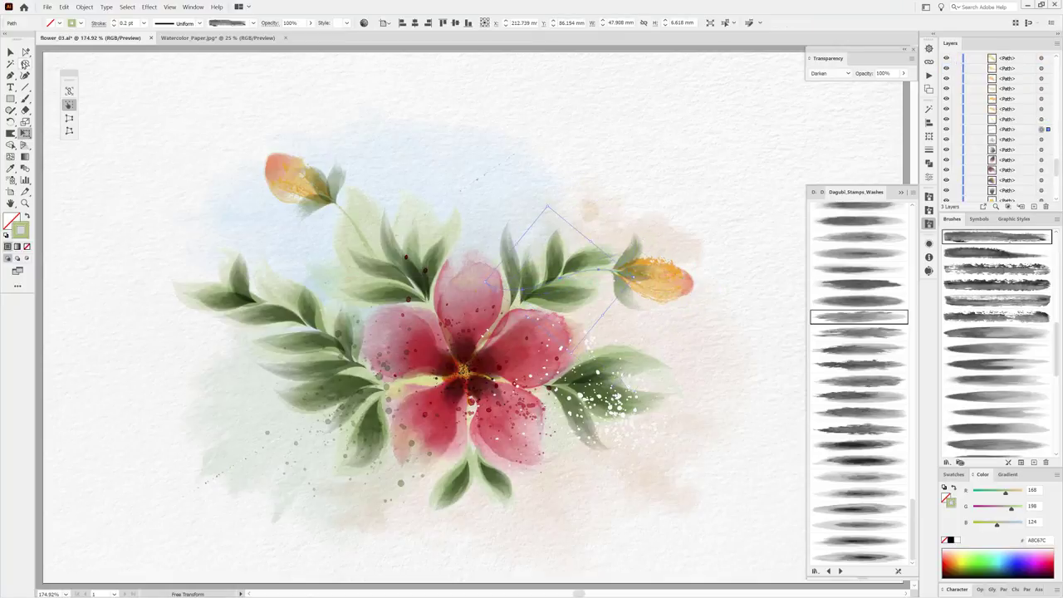
Tilt the left orange bud down to the left and shift it into place.
key("shift+r")
key("a")
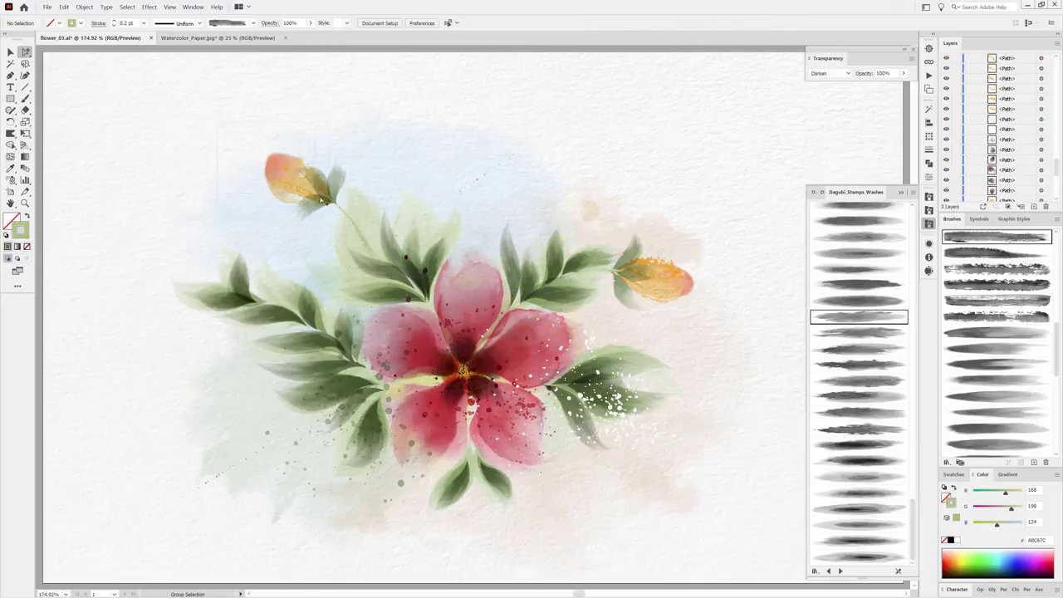
left_click(299, 174)
key("e")
left_click_drag(432, 158, 411, 172)
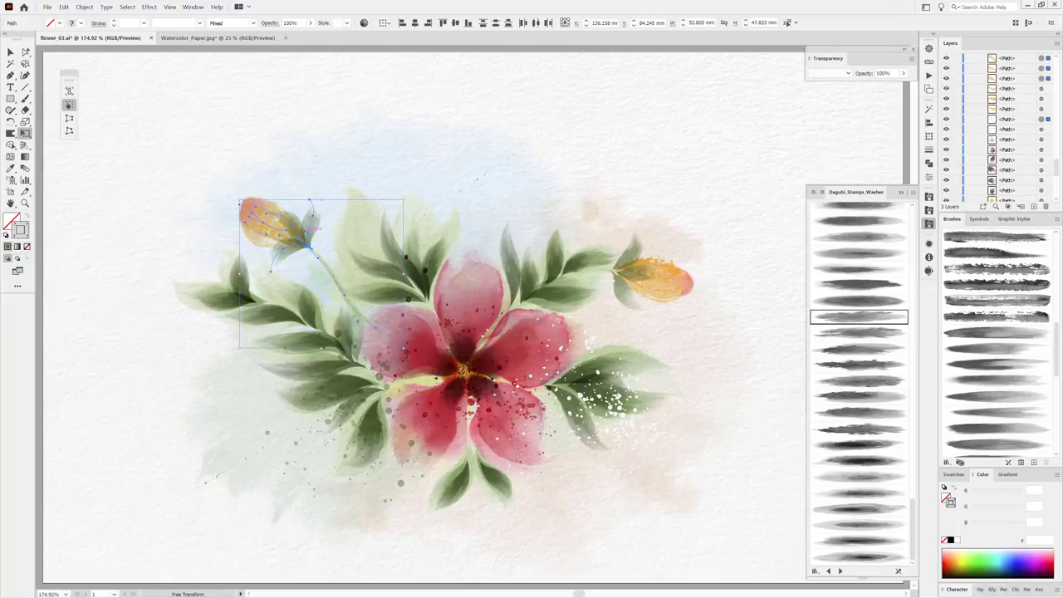
left_click_drag(299, 249, 292, 272)
left_click(1040, 118)
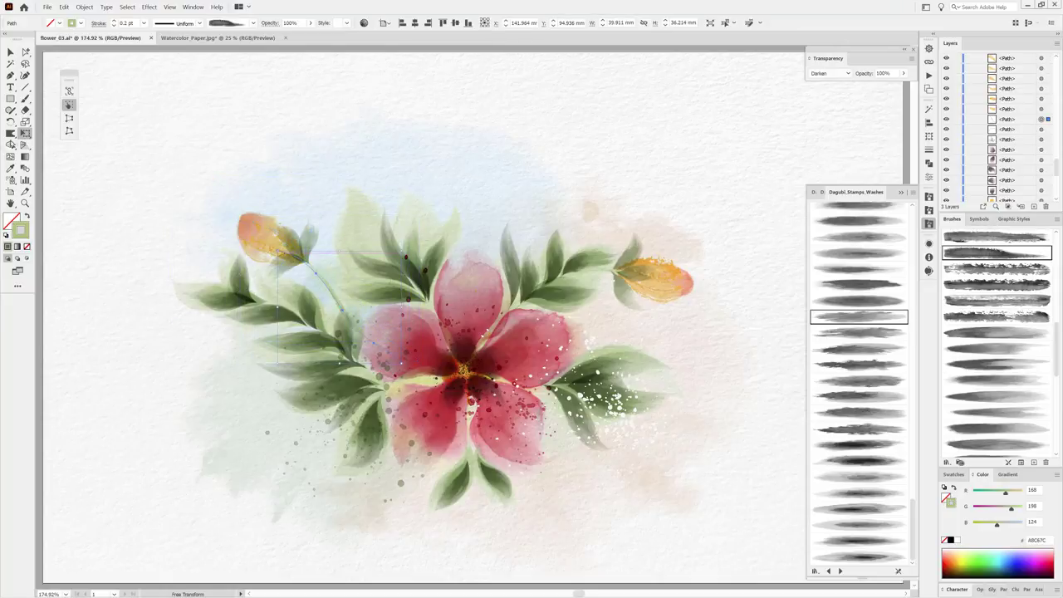
key("a")
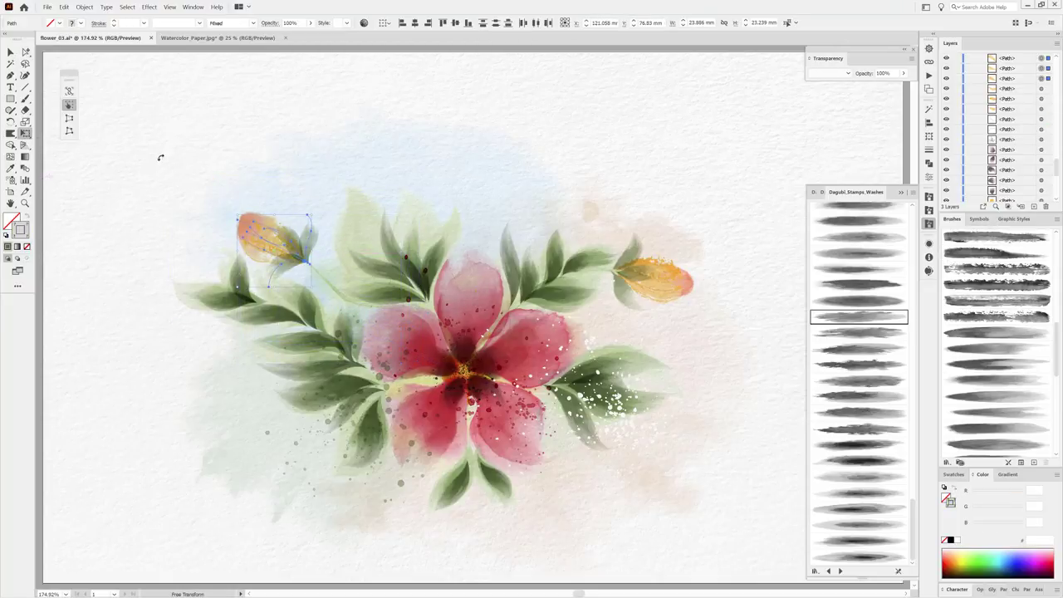
left_click_drag(268, 236, 281, 224)
left_click(191, 190)
Re-angle the long blue wash stroke above the flower to a shallower slope.
left_click(389, 194)
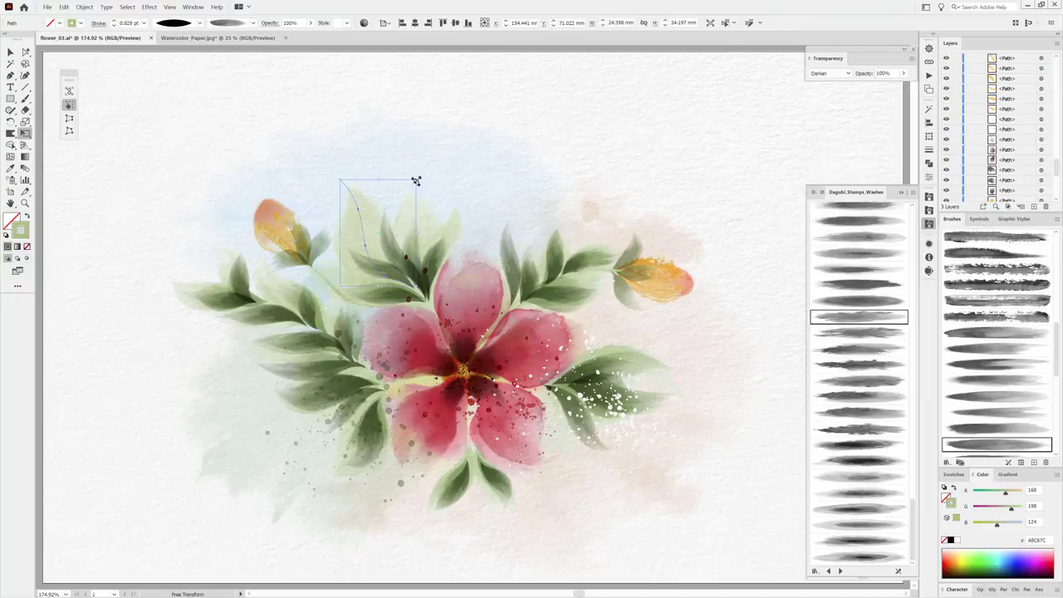
left_click(89, 540)
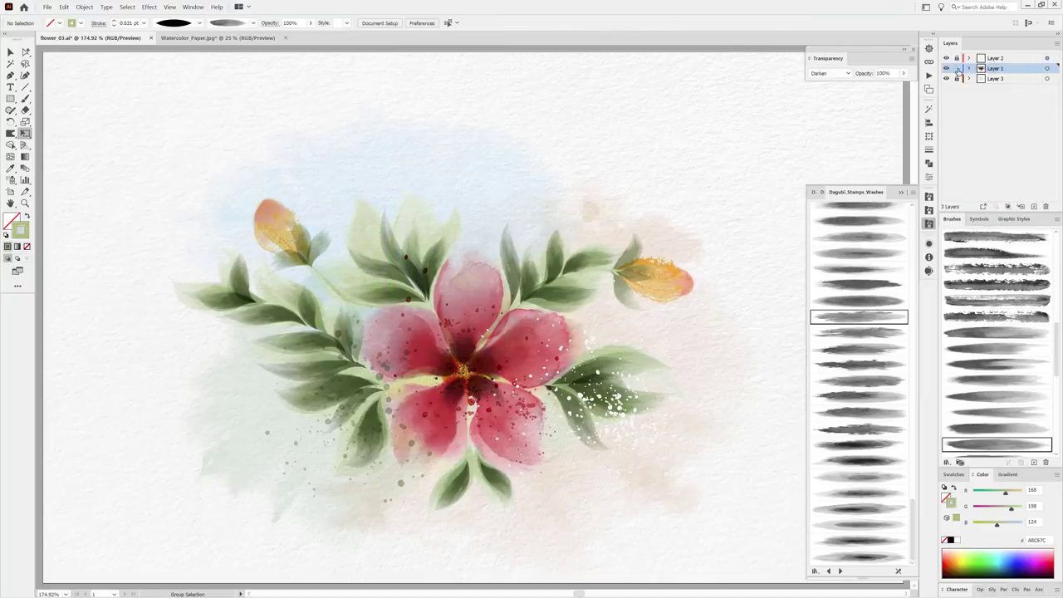
mouse_move(711, 332)
left_mouse_down()
mouse_move(236, 312)
mouse_move(467, 213)
left_mouse_up()
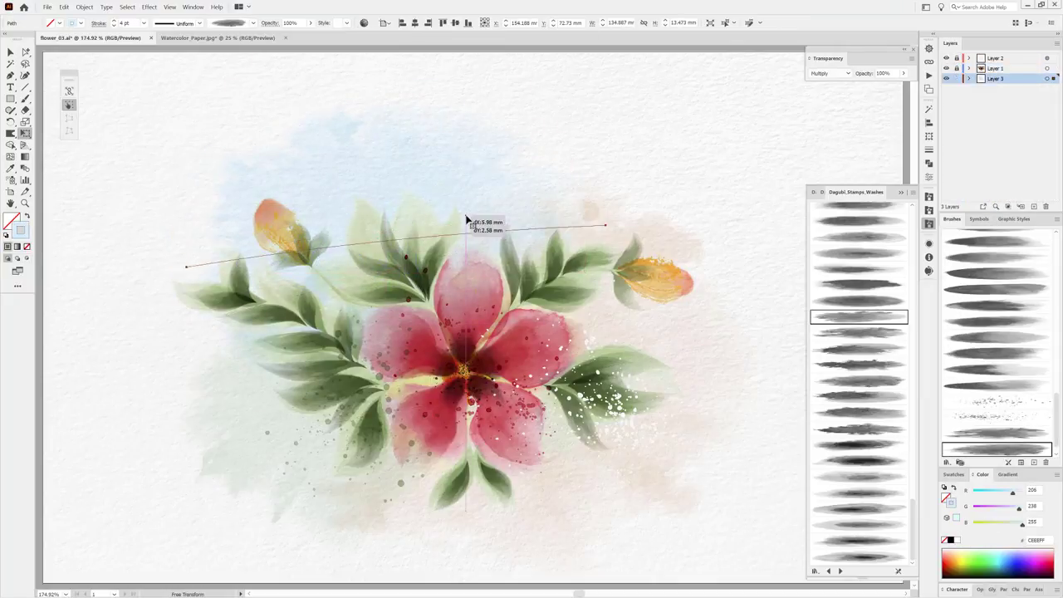
left_click_drag(376, 160, 378, 166)
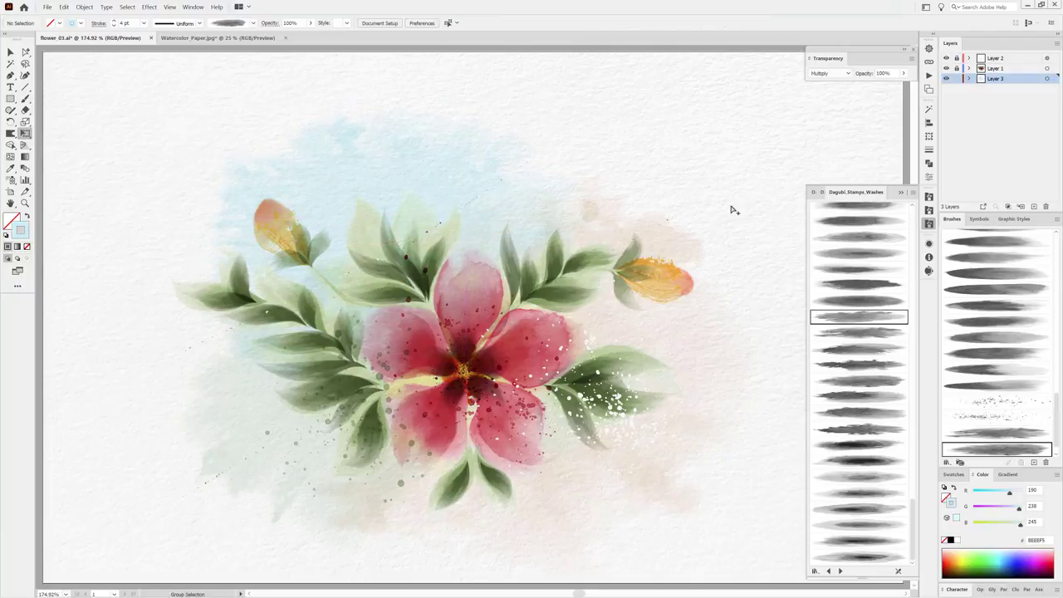
Make the right orange bud narrower with Free Transform.
key("a")
left_click(664, 282, "alt")
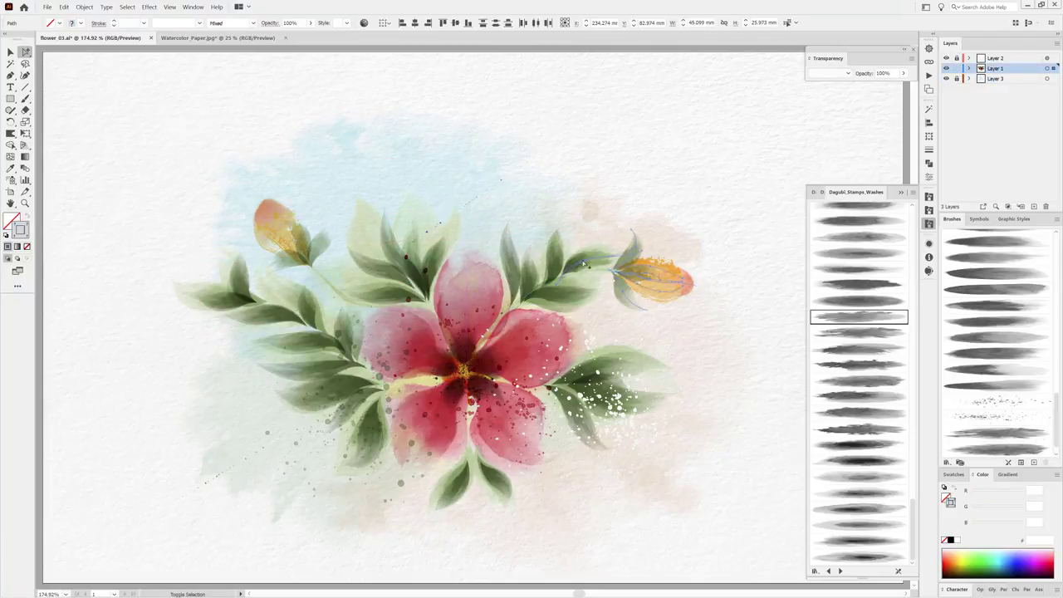
key("e")
left_click_drag(696, 285, 681, 282)
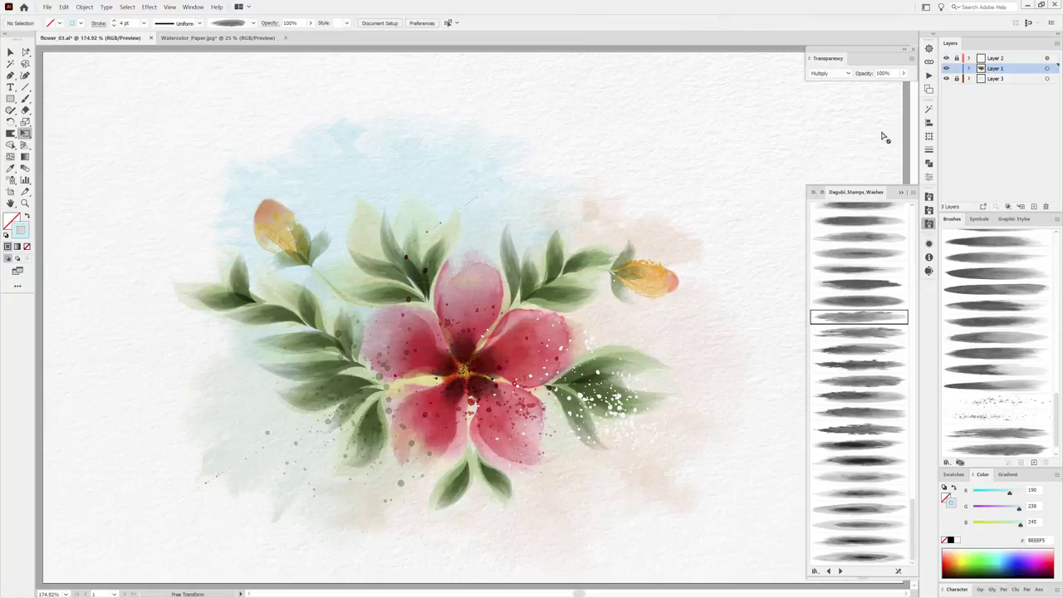